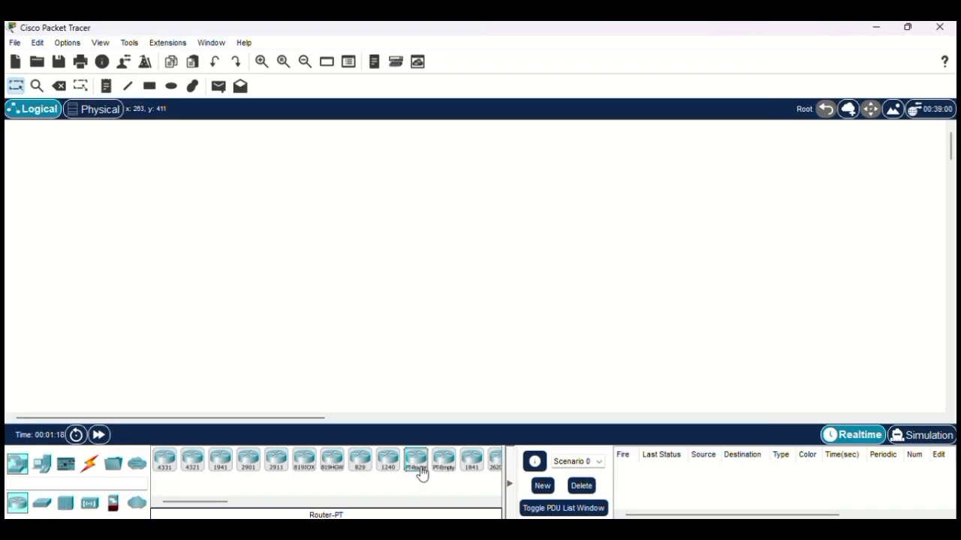
# Step: Place four Router-PT routers, Router0–Router3, arranged in a square on the workspace
pyautogui.click(422, 472)
pyautogui.click(373, 141)
pyautogui.click(415, 461)
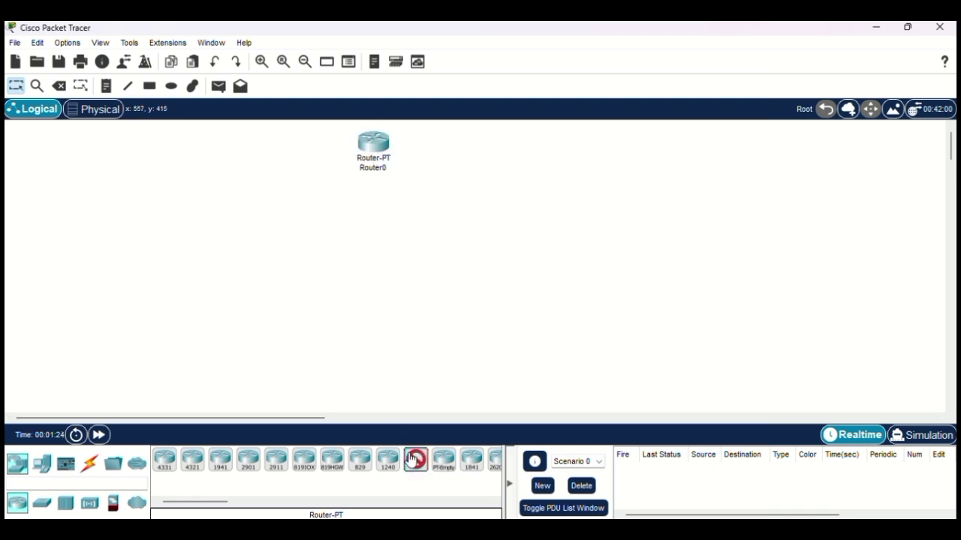
pyautogui.click(370, 278)
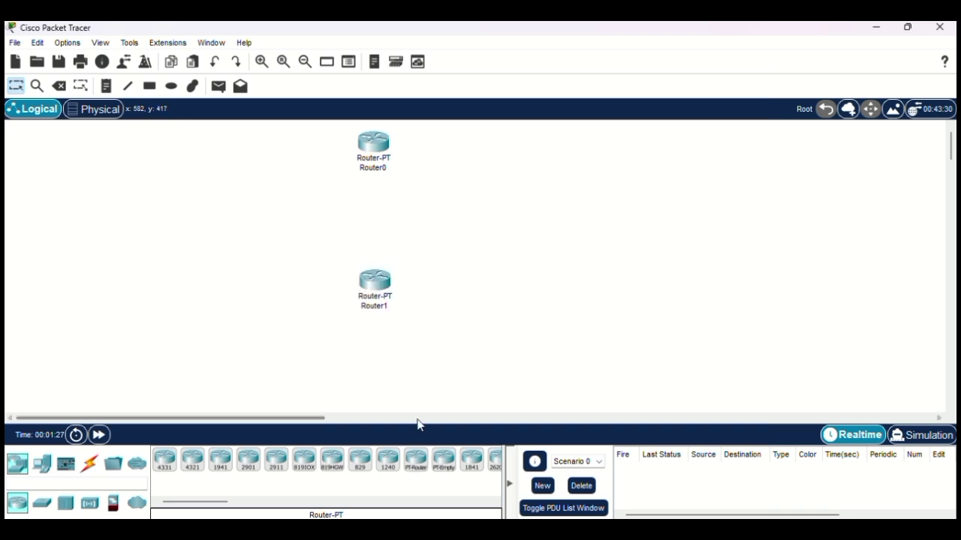
pyautogui.click(415, 461)
pyautogui.click(522, 142)
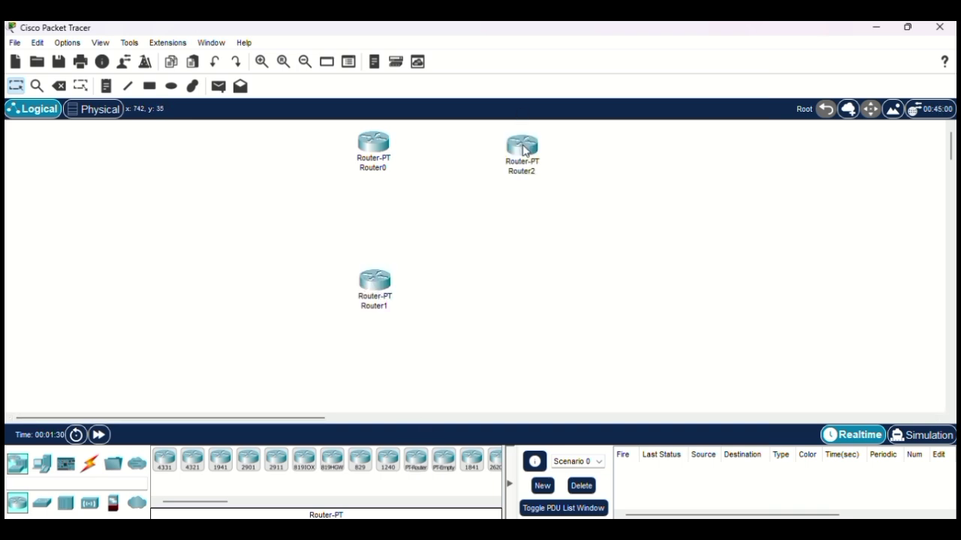
pyautogui.click(416, 461)
pyautogui.click(529, 282)
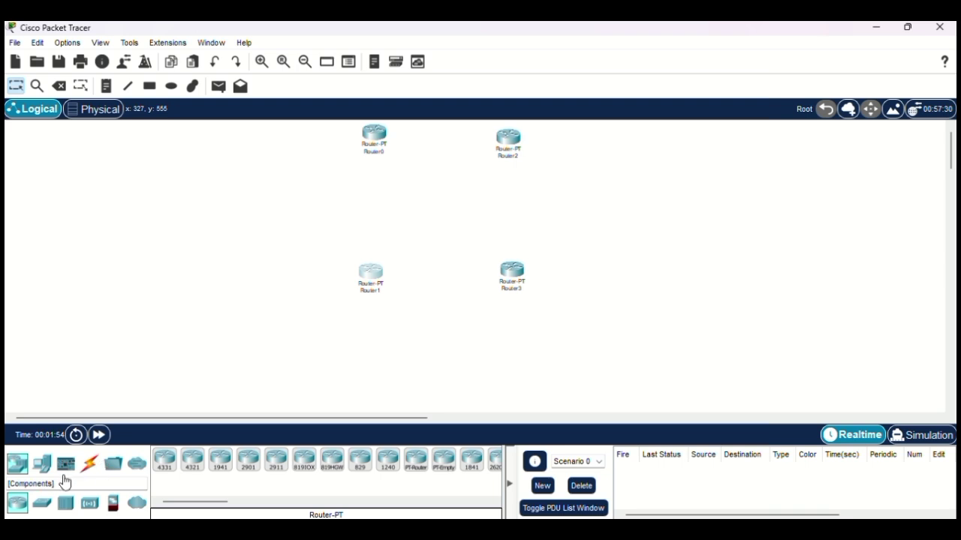
# Step: Place a 2960 switch, Switch0, and move Router0 down beside it
pyautogui.click(43, 503)
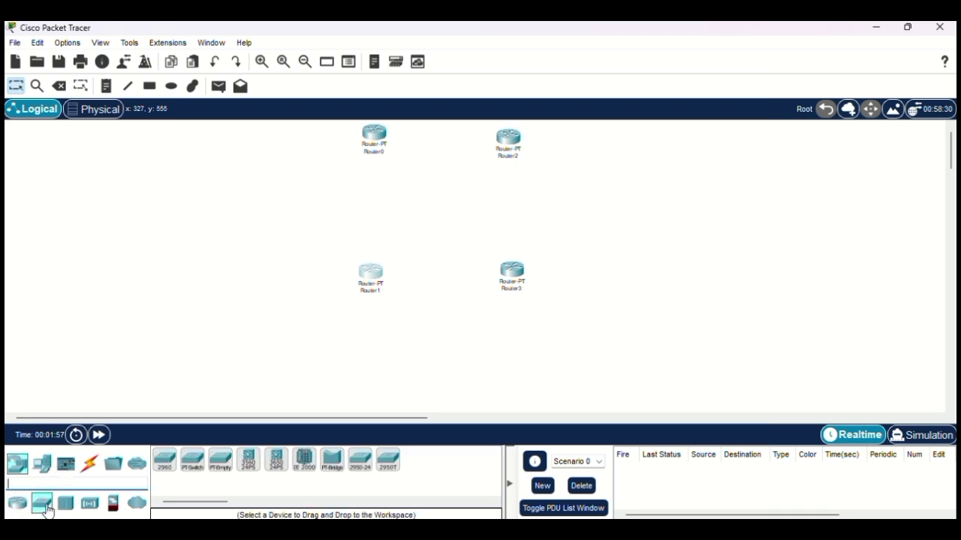
pyautogui.click(166, 462)
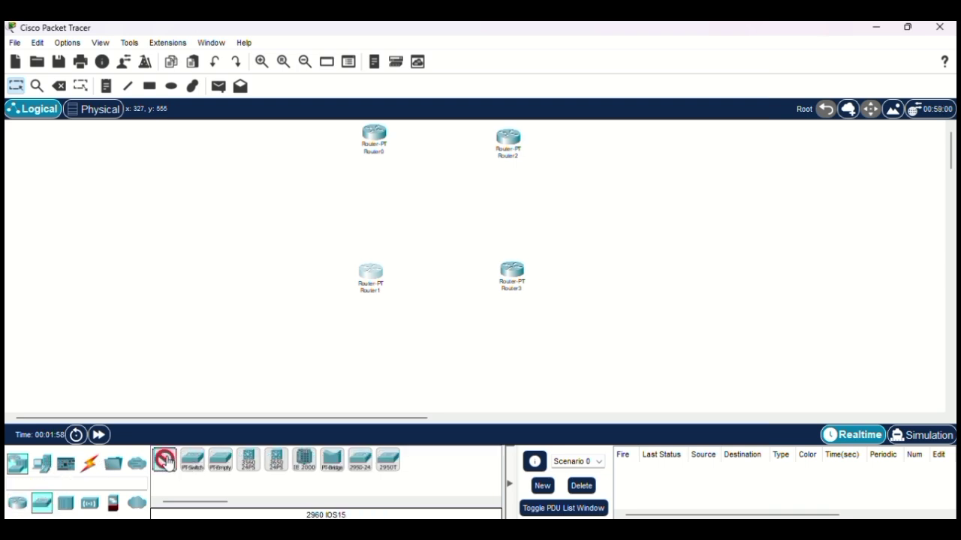
pyautogui.click(315, 169)
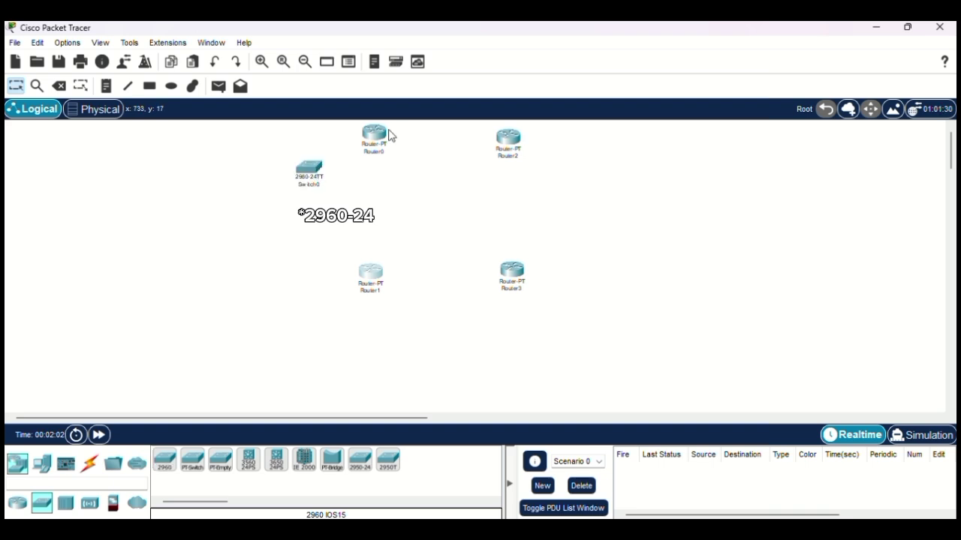
pyautogui.moveTo(375, 140); pyautogui.dragTo(381, 171)
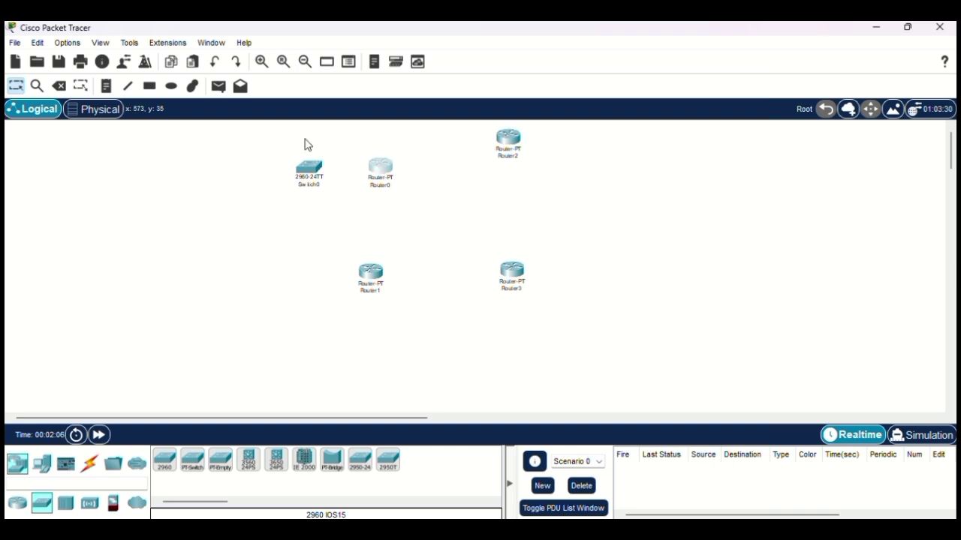
# Step: Place PC0, PC1 and PC2 in a top row left of the switch
pyautogui.click(43, 469)
pyautogui.click(164, 459)
pyautogui.click(234, 135)
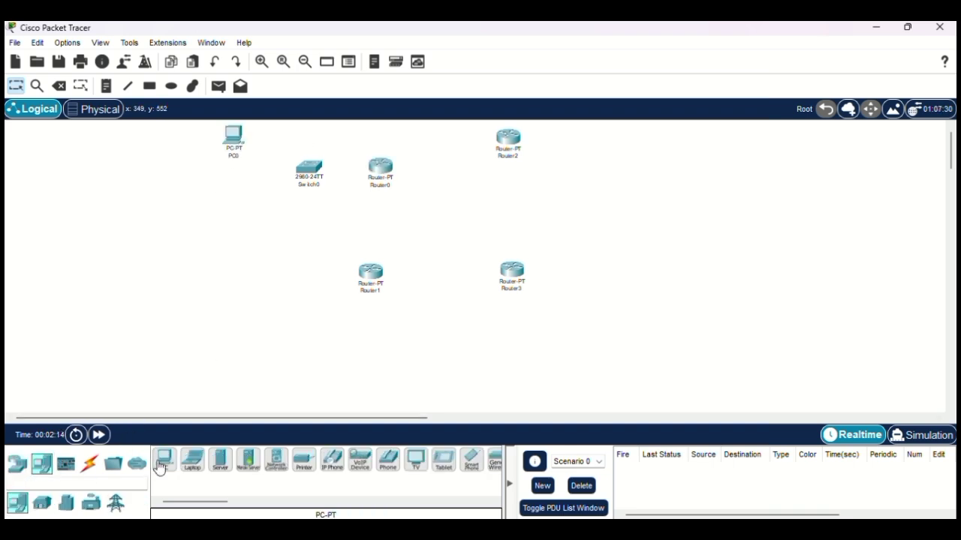
pyautogui.click(192, 135)
pyautogui.click(154, 134)
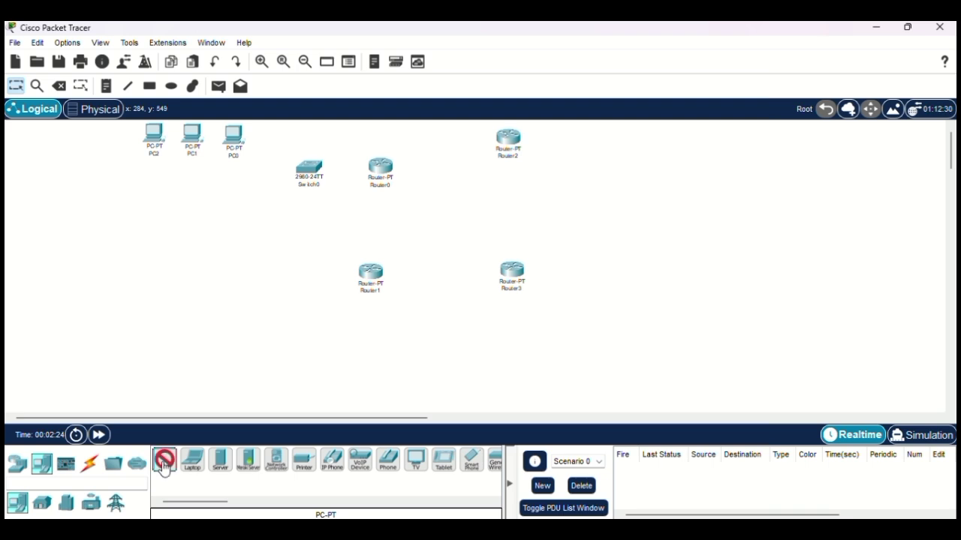
# Step: Place PC3 through PC8 in a second row below the first
pyautogui.click(244, 219)
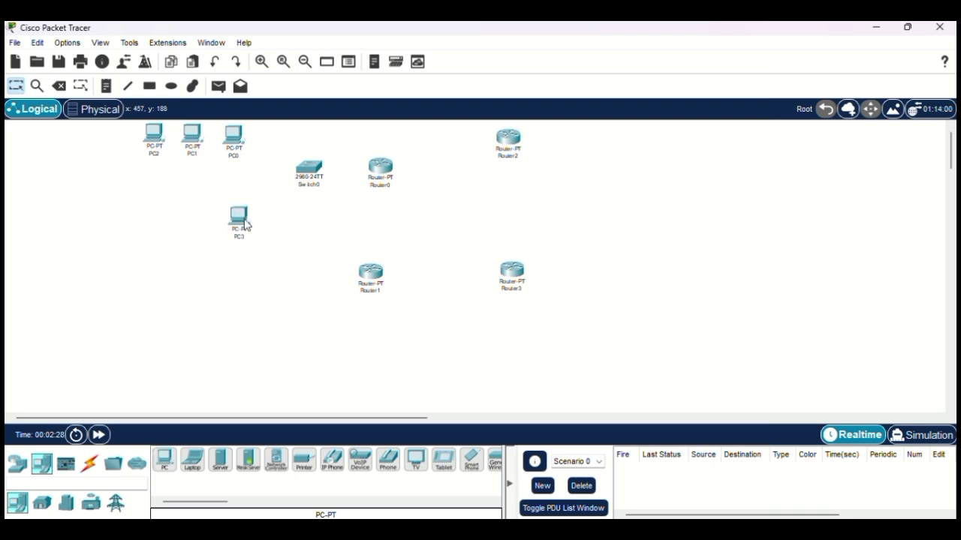
pyautogui.click(166, 470)
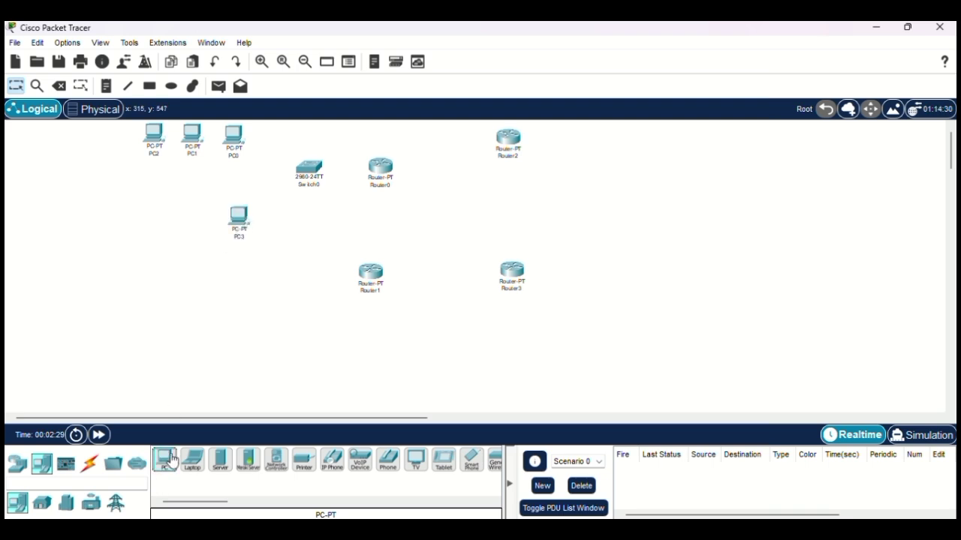
pyautogui.click(191, 216)
pyautogui.click(164, 458)
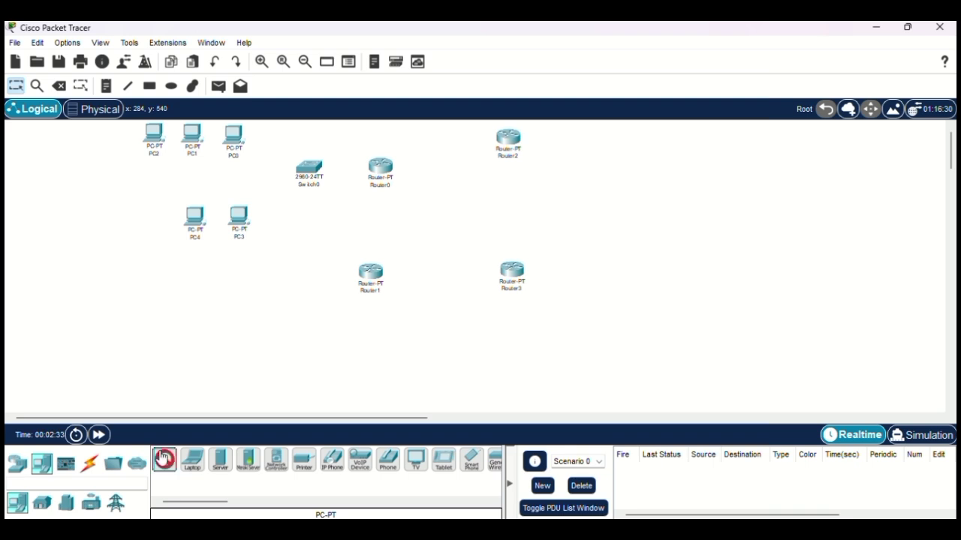
pyautogui.click(153, 217)
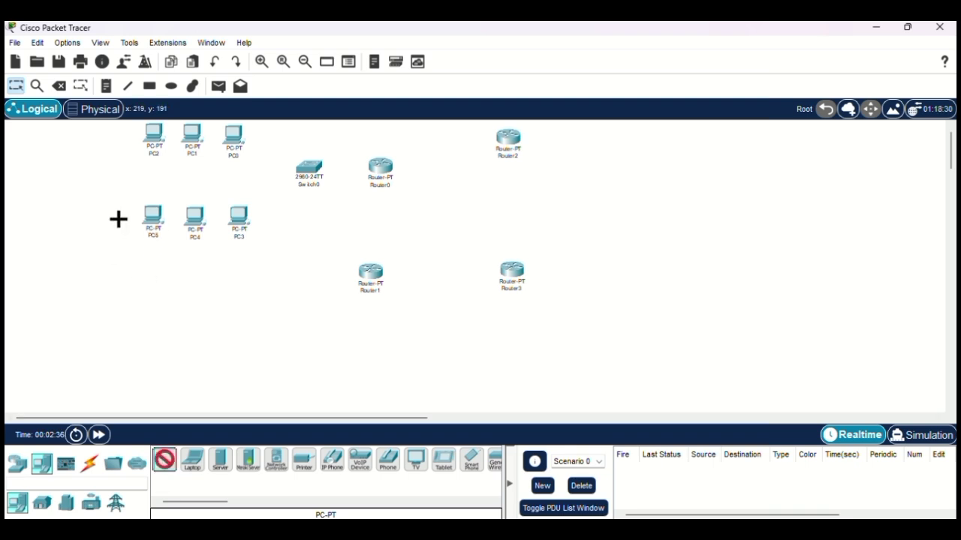
pyautogui.click(113, 214)
pyautogui.click(70, 214)
pyautogui.click(43, 222)
# Step: Add Printer0 beside the top PC row and Printer1 at the lower row's start
pyautogui.click(303, 459)
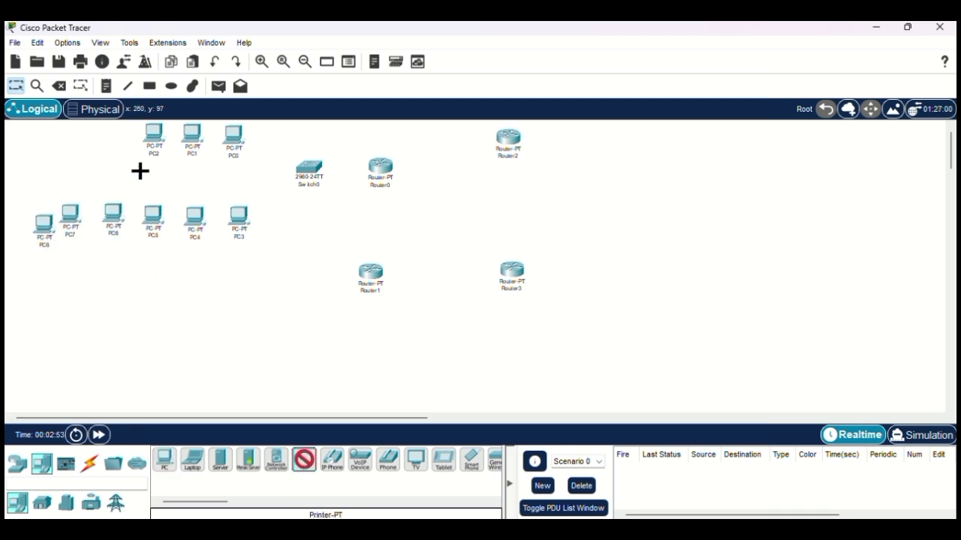
pyautogui.click(123, 140)
pyautogui.click(303, 460)
pyautogui.click(22, 216)
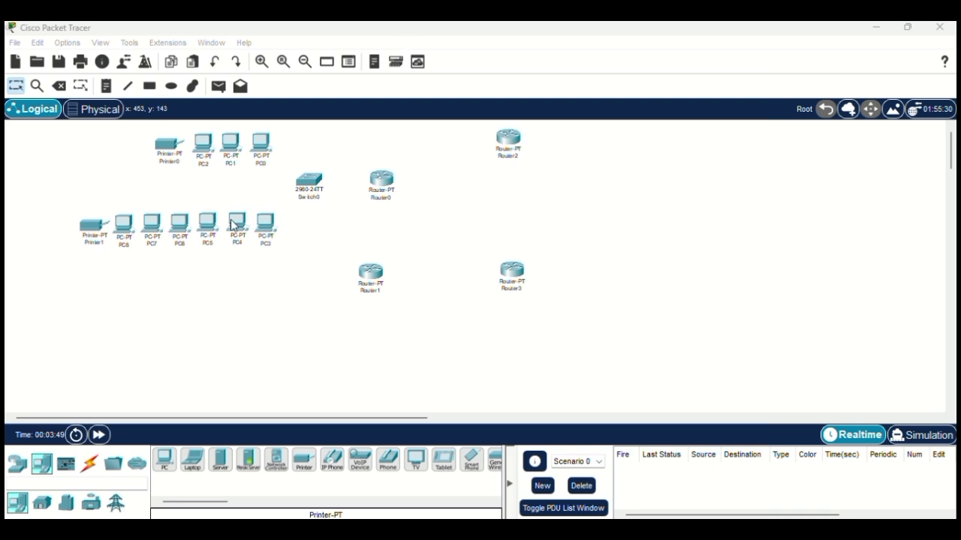
pyautogui.click(473, 462)
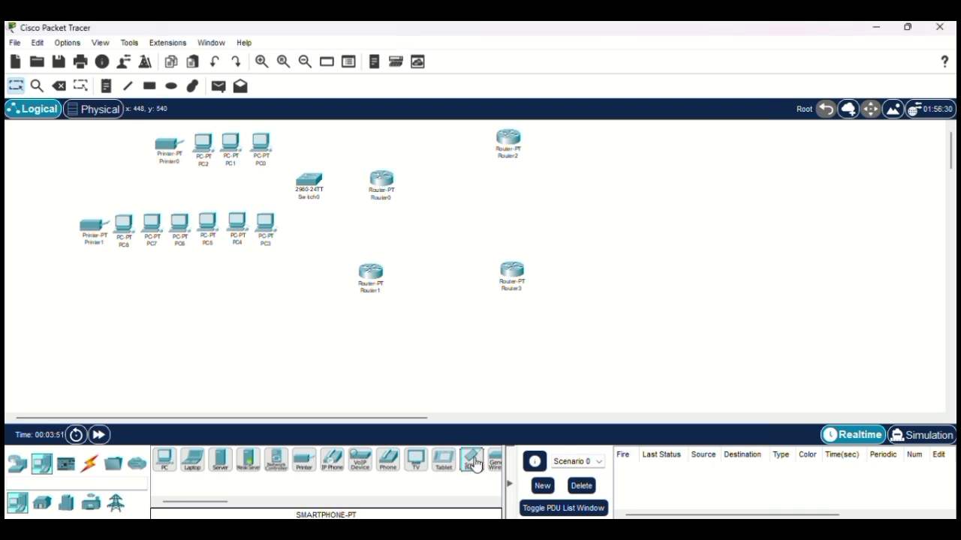
# Step: Place Smartphone0 at top-left and Smartphone1 just left of Printer1
pyautogui.click(44, 138)
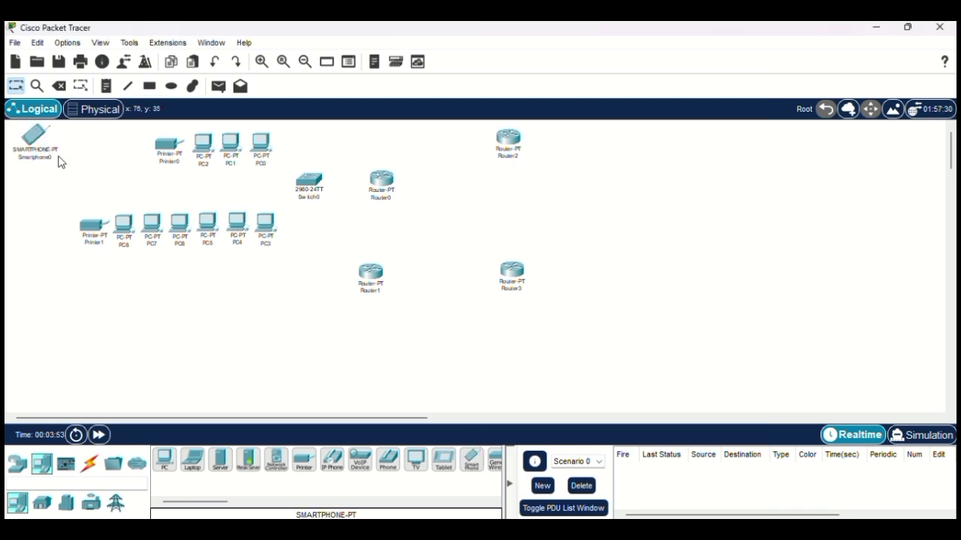
pyautogui.click(471, 464)
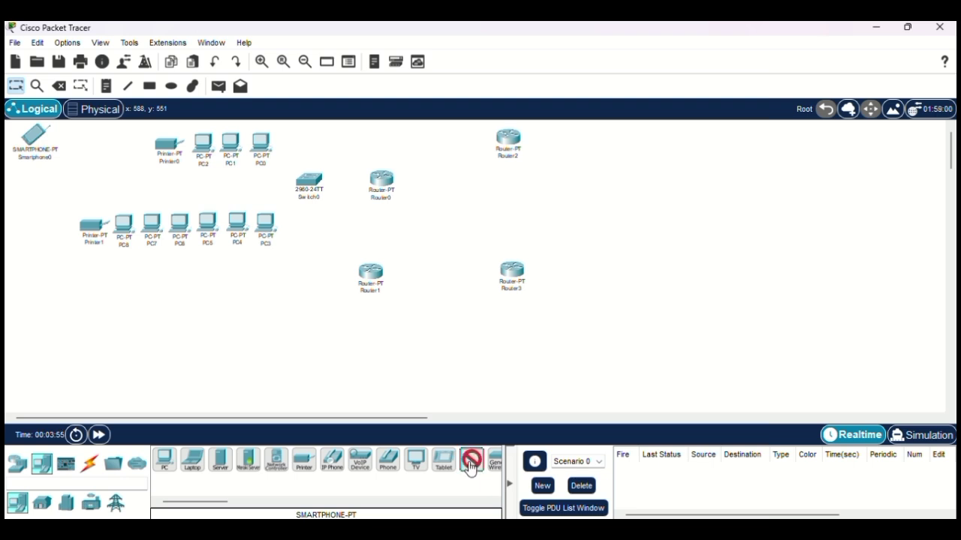
pyautogui.click(34, 225)
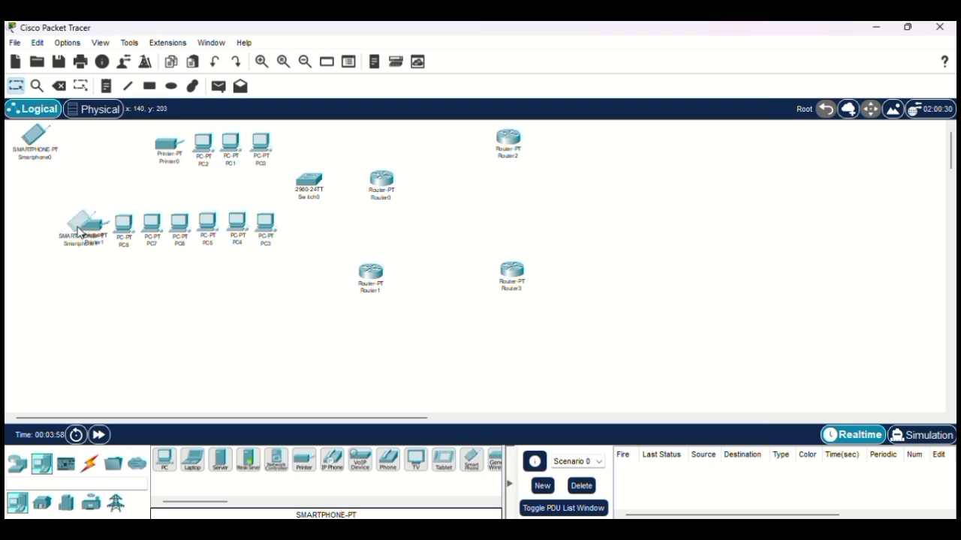
pyautogui.moveTo(80, 229); pyautogui.dragTo(39, 226)
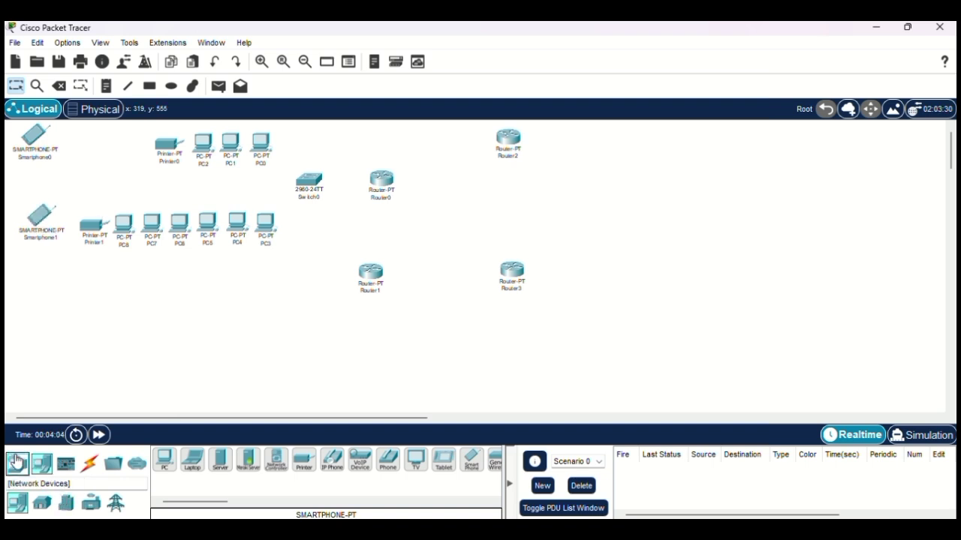
# Step: Place an AccessPoint-PT, Access Point0, between the two smartphones
pyautogui.click(17, 459)
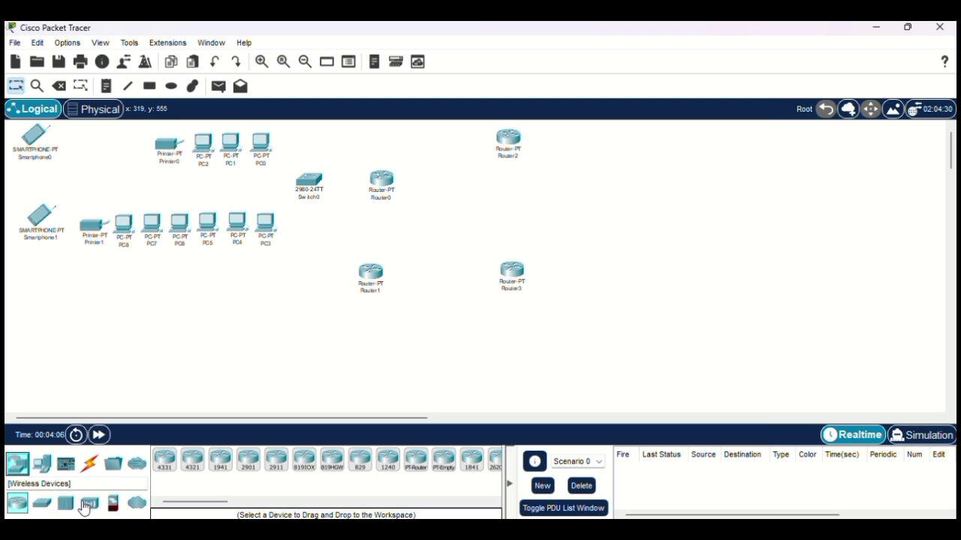
pyautogui.click(90, 503)
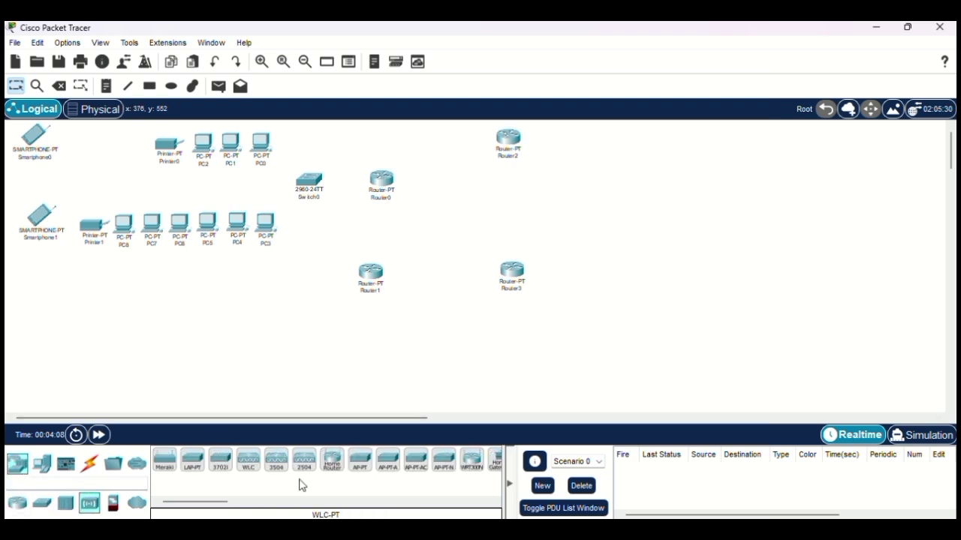
pyautogui.click(360, 467)
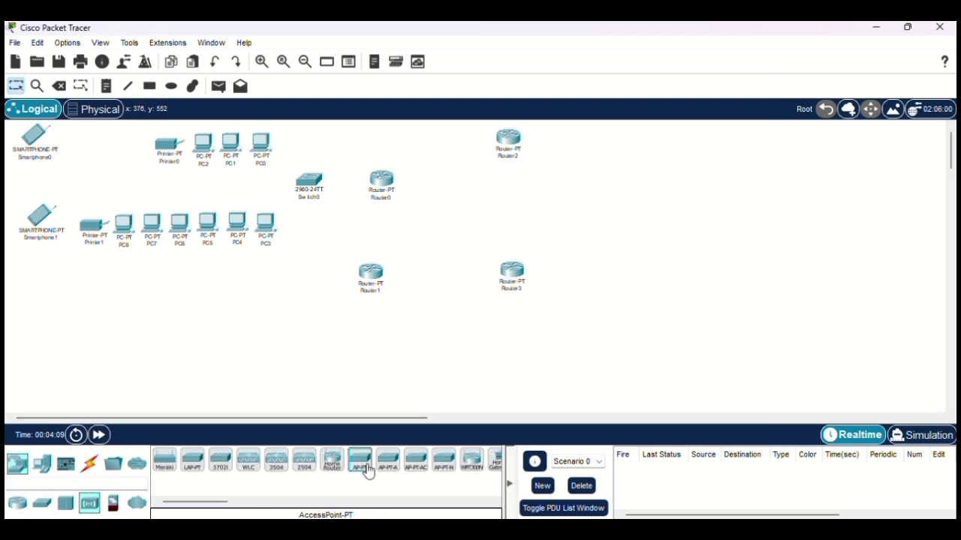
pyautogui.click(88, 169)
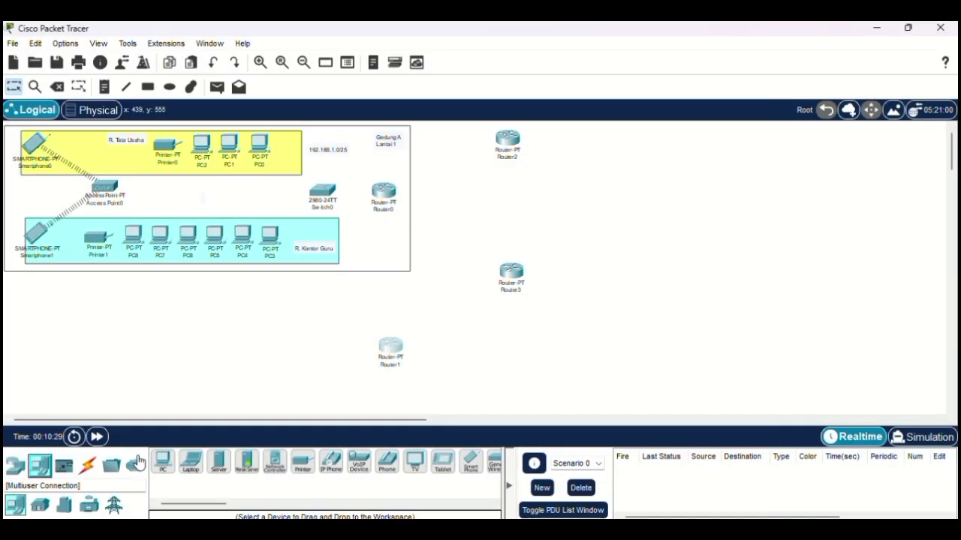
# Step: Place PC9–PC15 and Printer2 in a row below the rooms, left of Router1
pyautogui.click(169, 464)
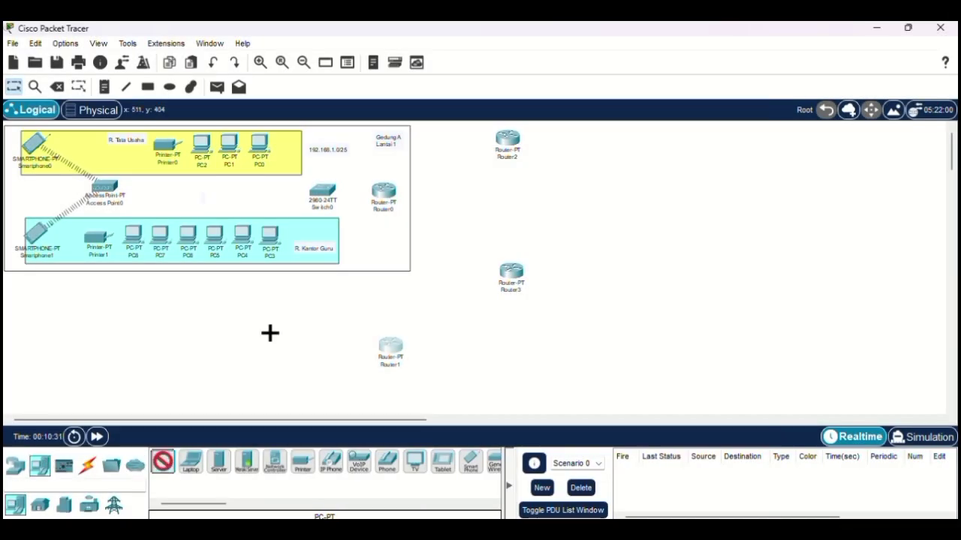
pyautogui.click(297, 372)
pyautogui.click(160, 464)
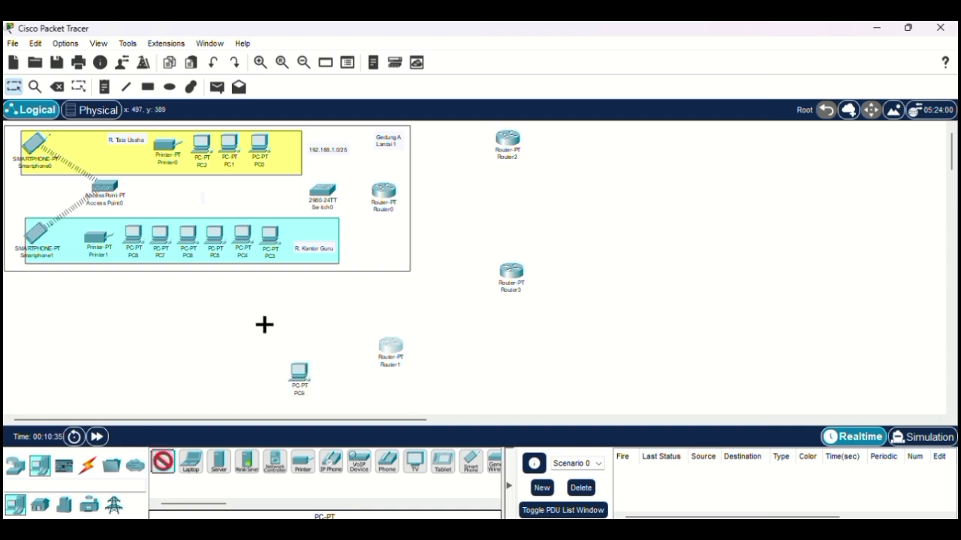
pyautogui.click(258, 375)
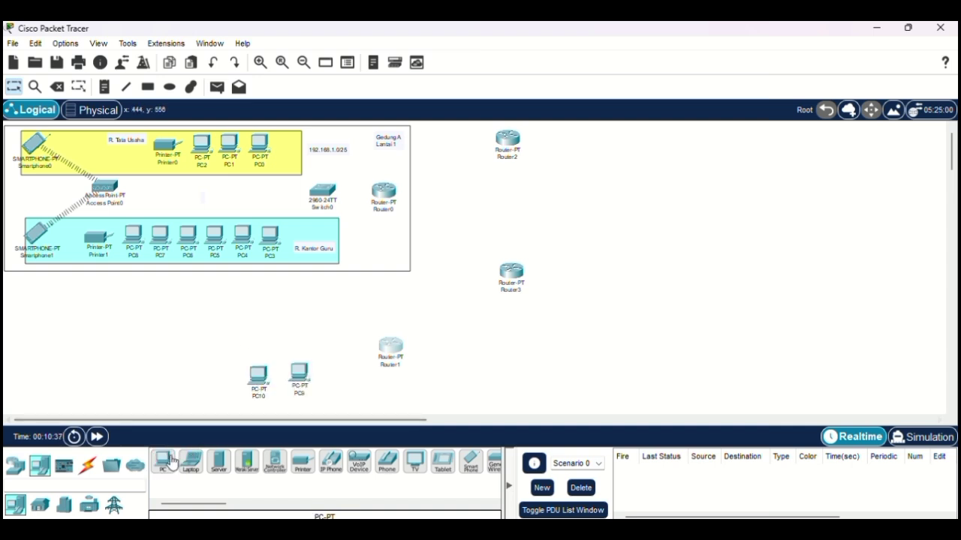
pyautogui.click(231, 376)
pyautogui.click(163, 463)
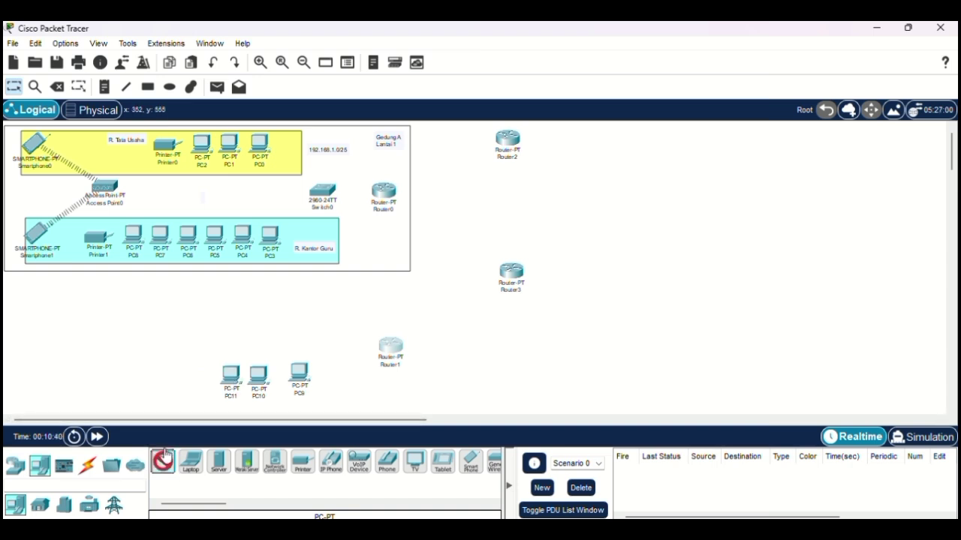
pyautogui.click(201, 375)
pyautogui.click(177, 375)
pyautogui.click(151, 375)
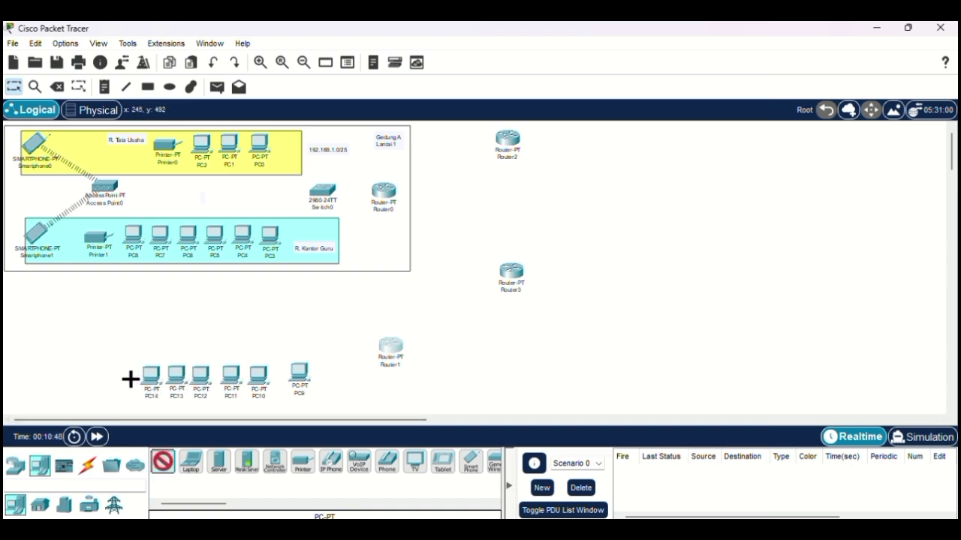
pyautogui.click(125, 375)
pyautogui.click(300, 469)
pyautogui.click(97, 375)
# Step: Add 2960 Switch1 left of Router1 and Access Point1 above Printer2
pyautogui.click(15, 466)
pyautogui.click(40, 504)
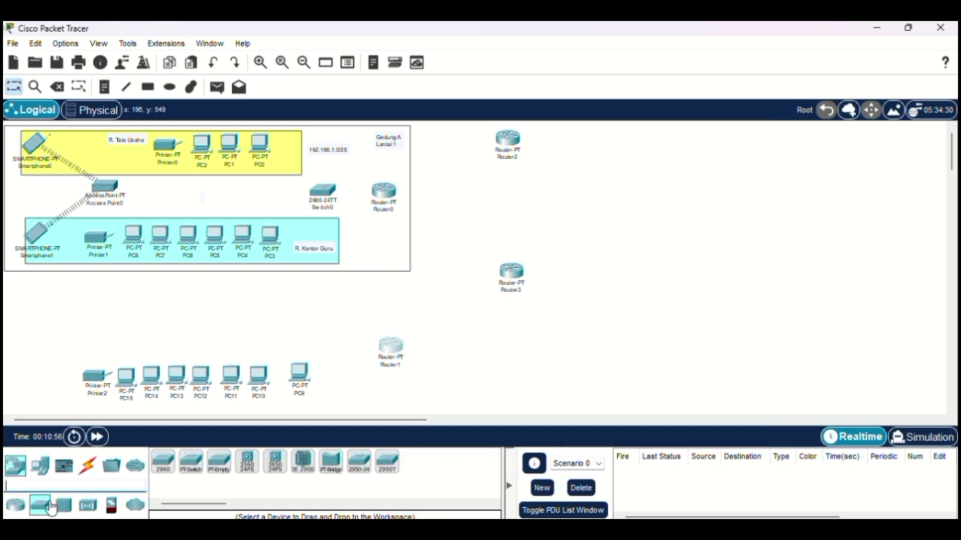
pyautogui.click(163, 462)
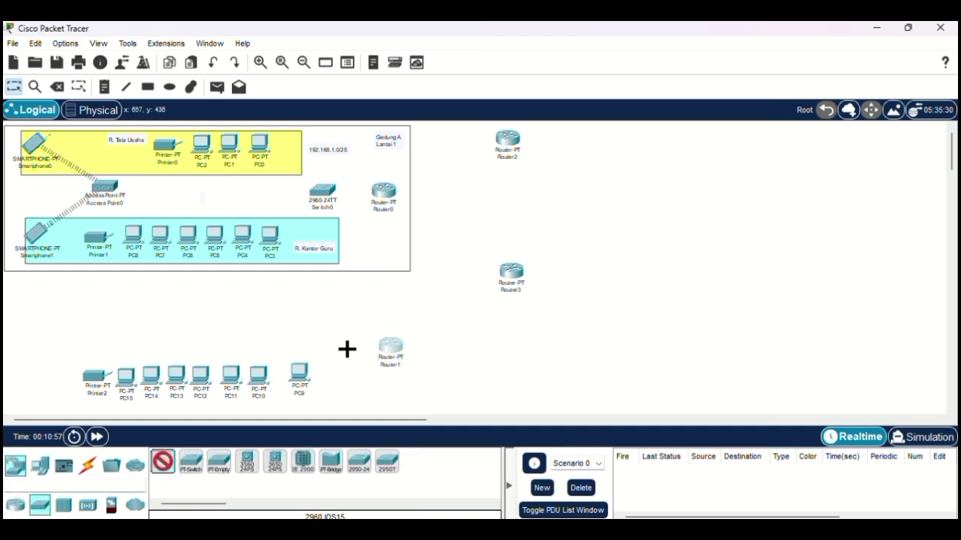
pyautogui.click(337, 346)
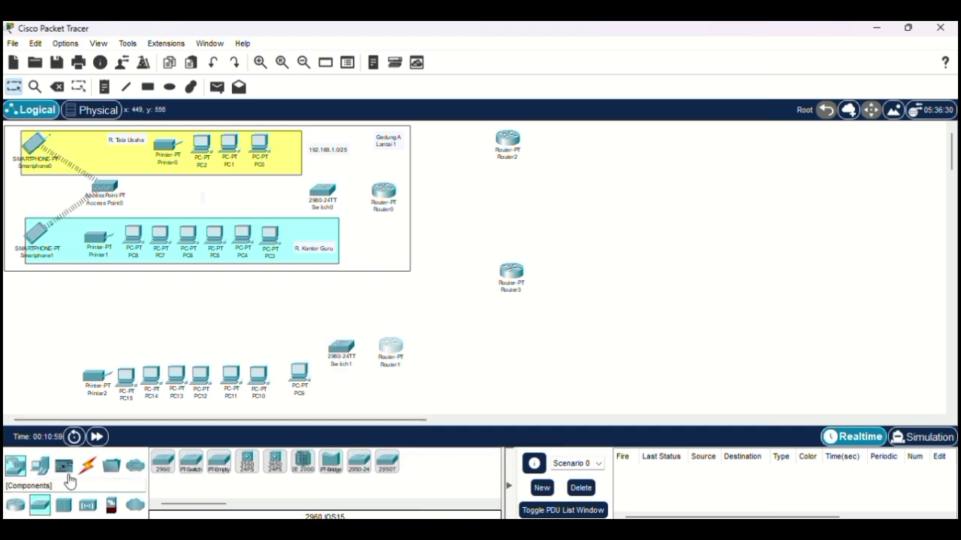
pyautogui.click(87, 505)
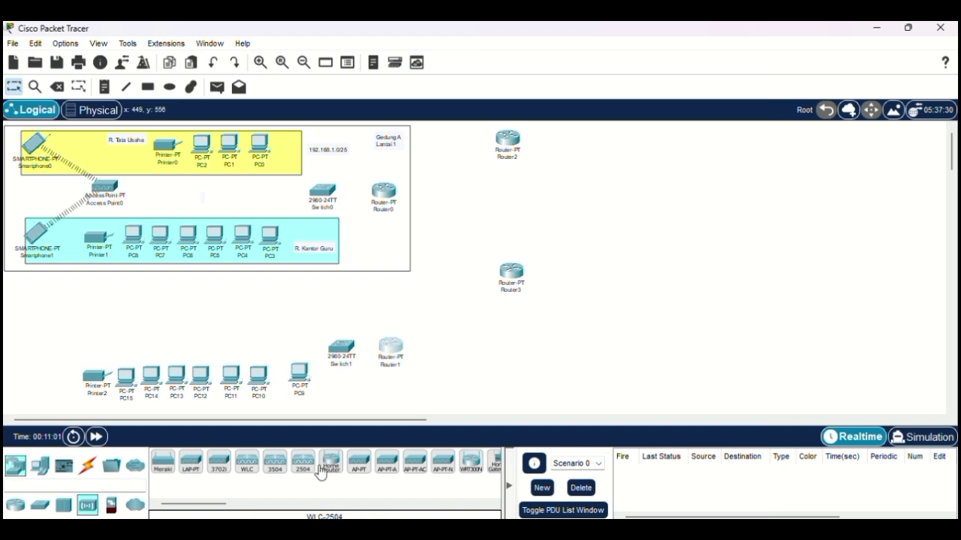
pyautogui.click(357, 469)
pyautogui.click(120, 318)
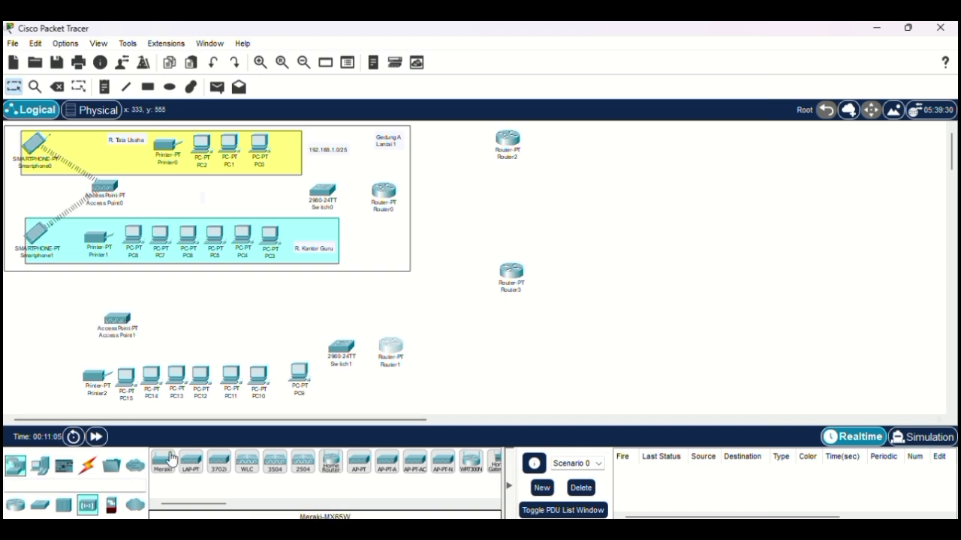
pyautogui.click(39, 465)
pyautogui.click(470, 460)
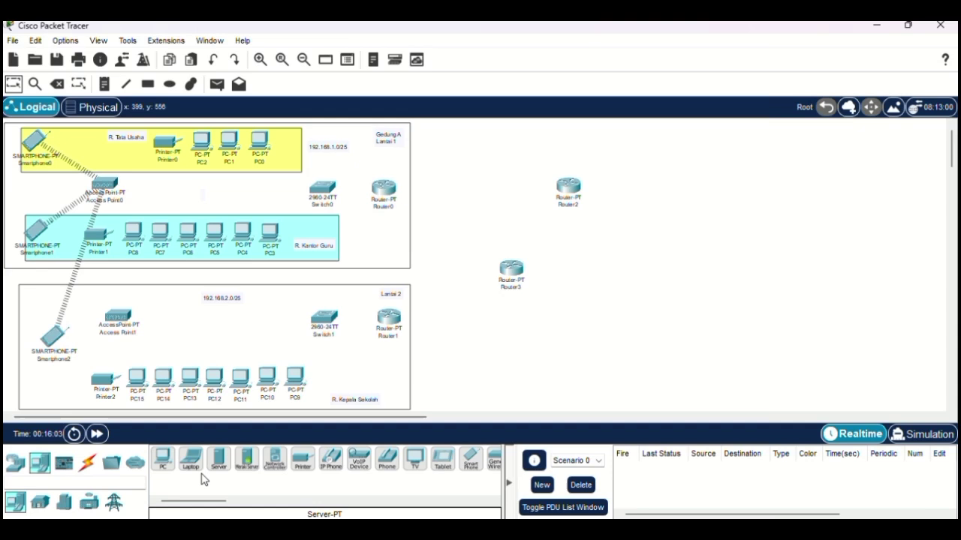
pyautogui.click(161, 464)
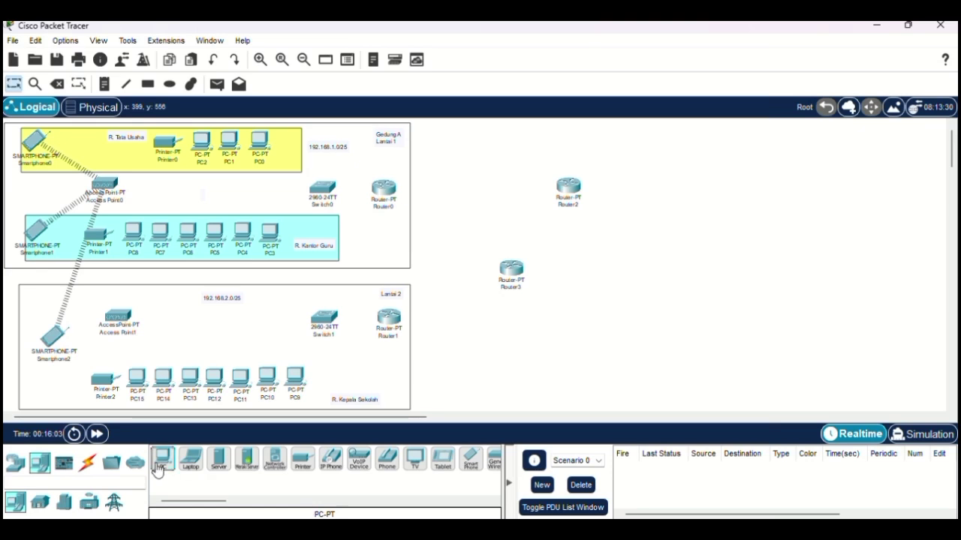
# Step: Place PC19, PC20, PC21 and Printer4 in a row right of Router2
pyautogui.click(651, 200)
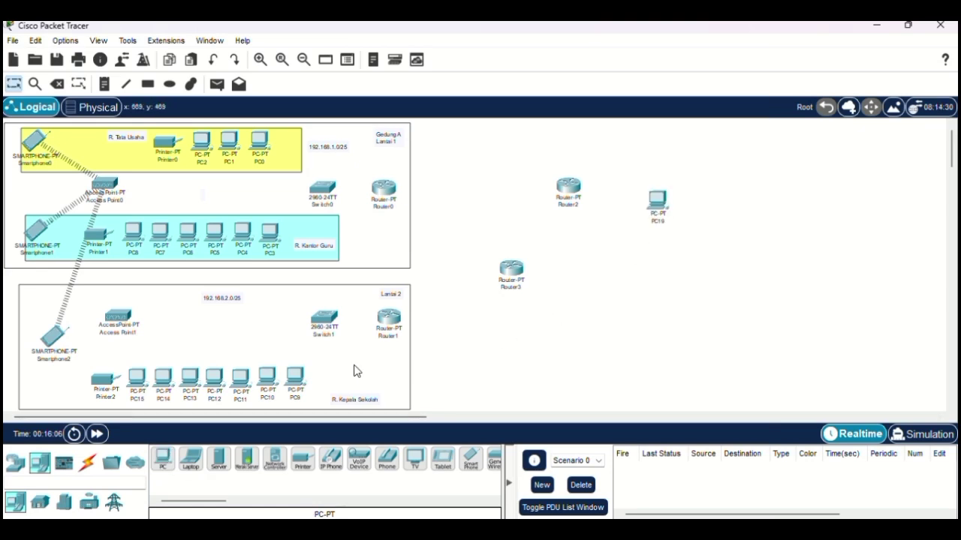
pyautogui.click(163, 460)
pyautogui.click(694, 202)
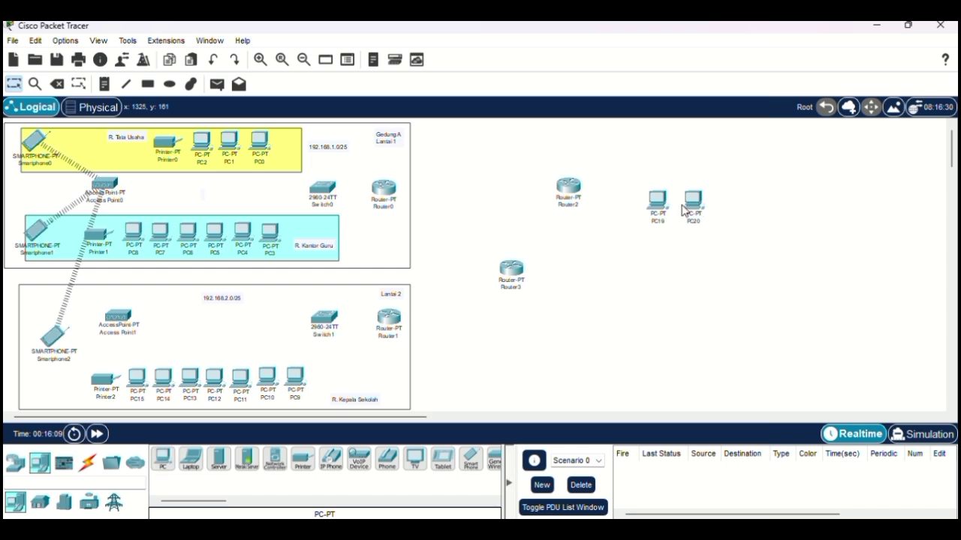
pyautogui.click(165, 461)
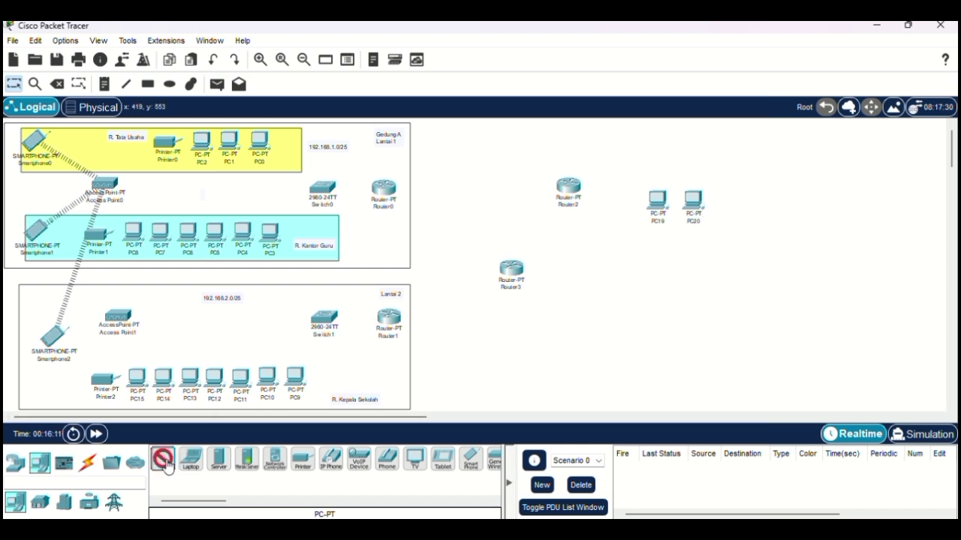
pyautogui.click(727, 203)
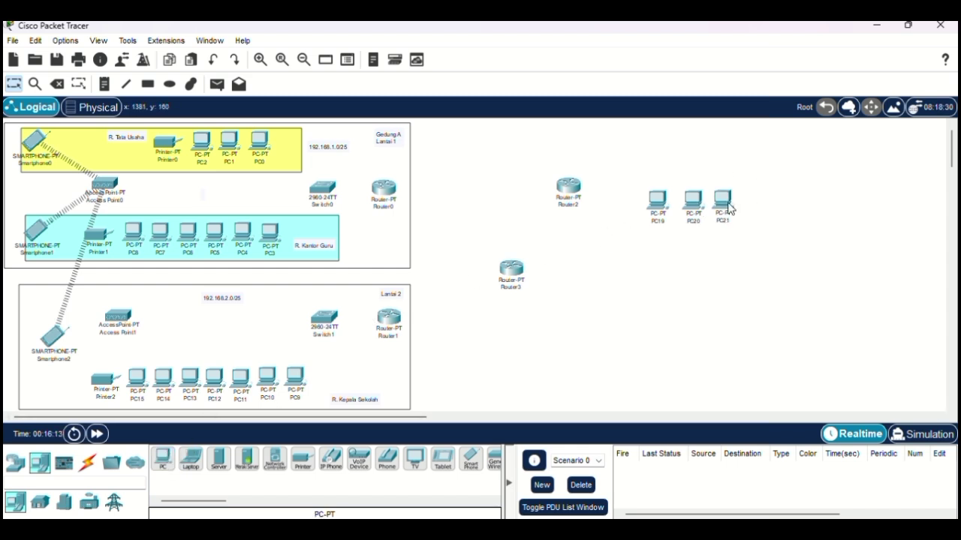
pyautogui.click(303, 463)
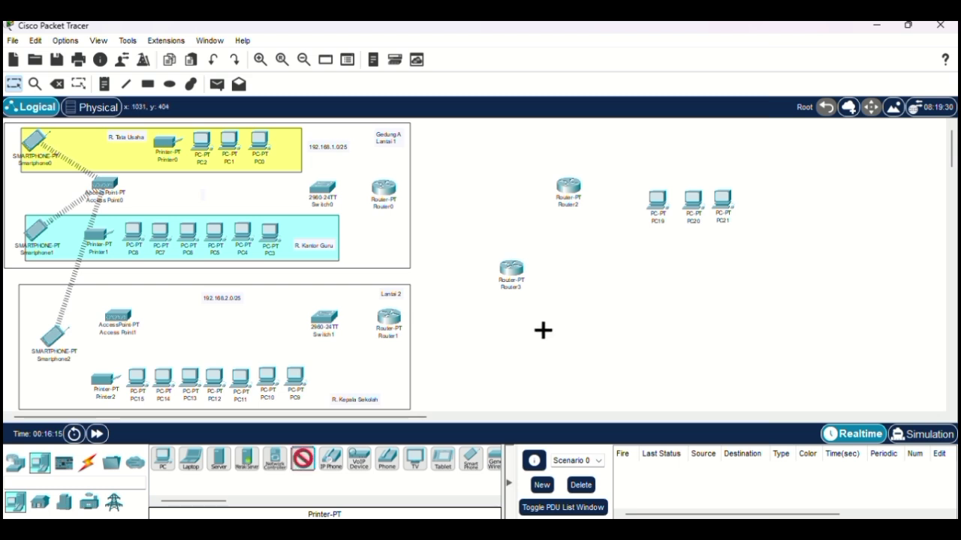
pyautogui.click(762, 208)
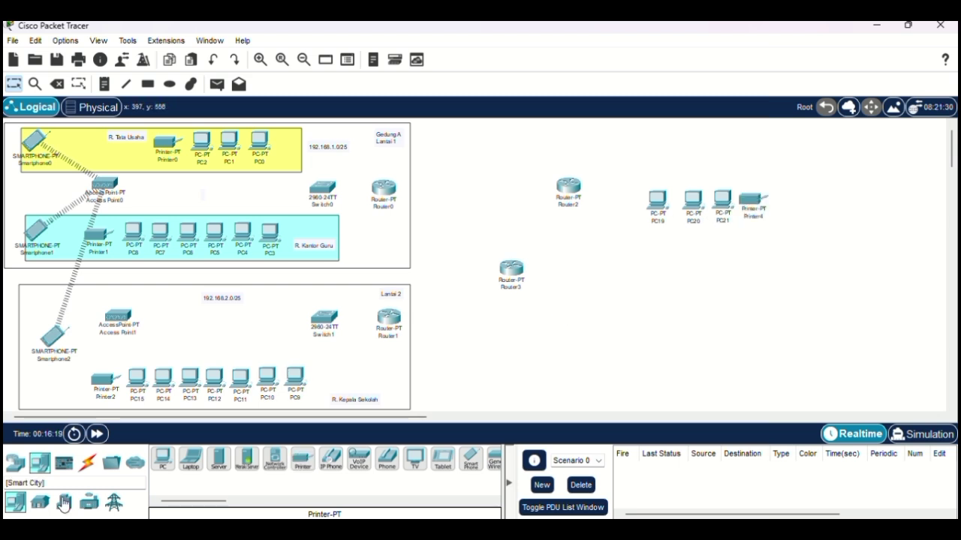
# Step: Place 2960 Switch2 above the new PCs
pyautogui.click(15, 465)
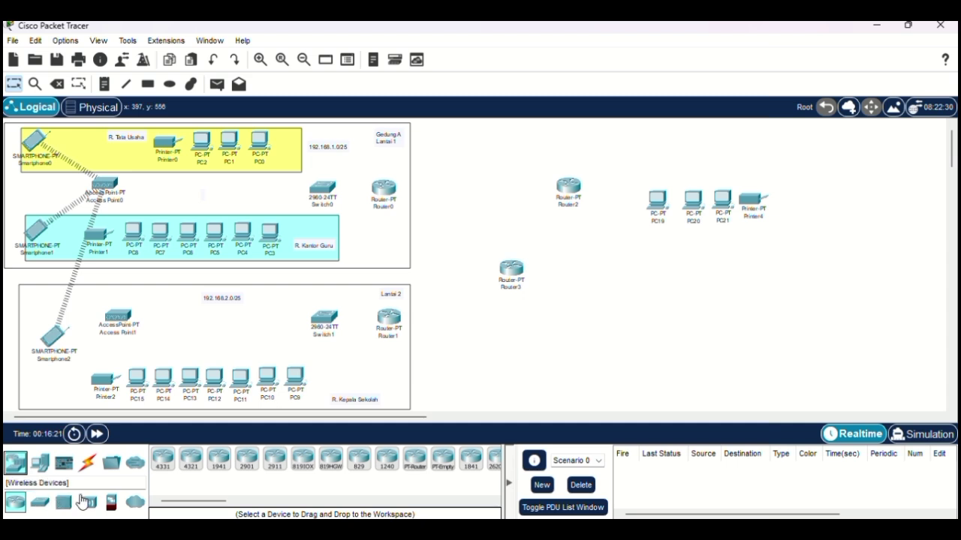
pyautogui.click(87, 502)
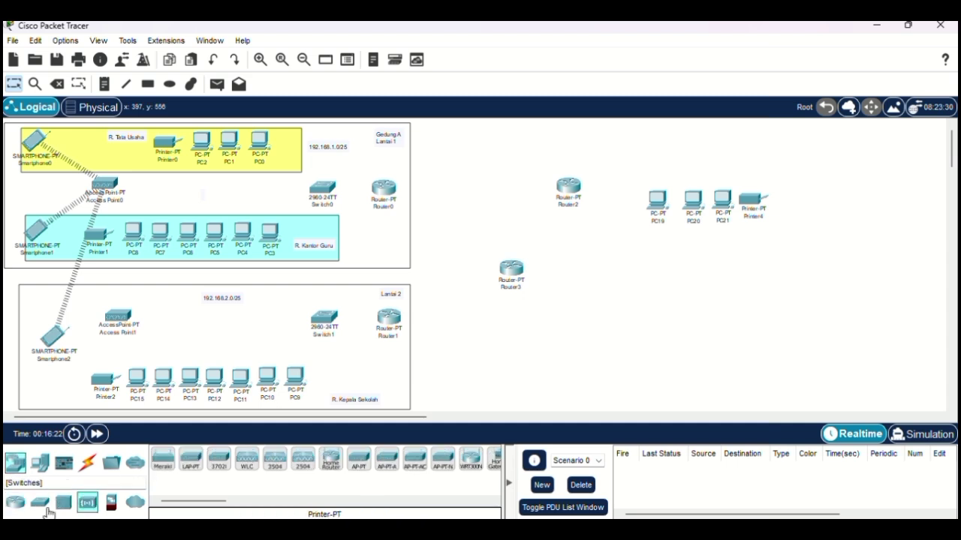
pyautogui.click(40, 502)
pyautogui.click(161, 459)
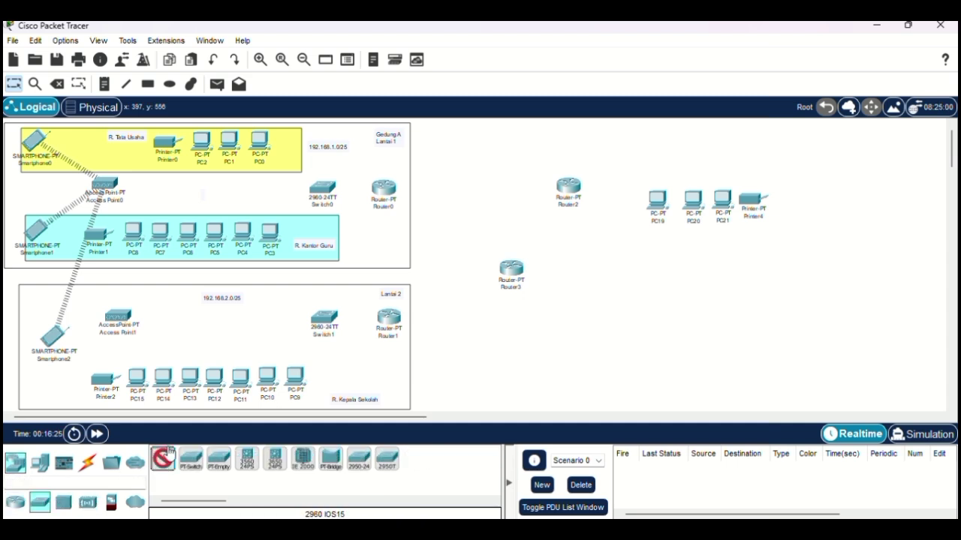
pyautogui.click(630, 137)
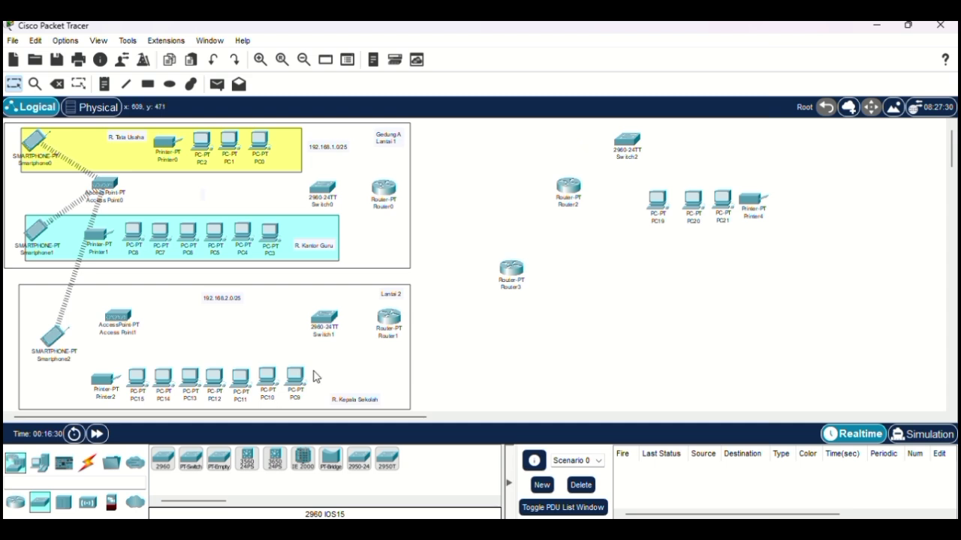
# Step: Add Access Point2 right of Switch2 and a smartphone beside it
pyautogui.click(88, 501)
pyautogui.click(365, 456)
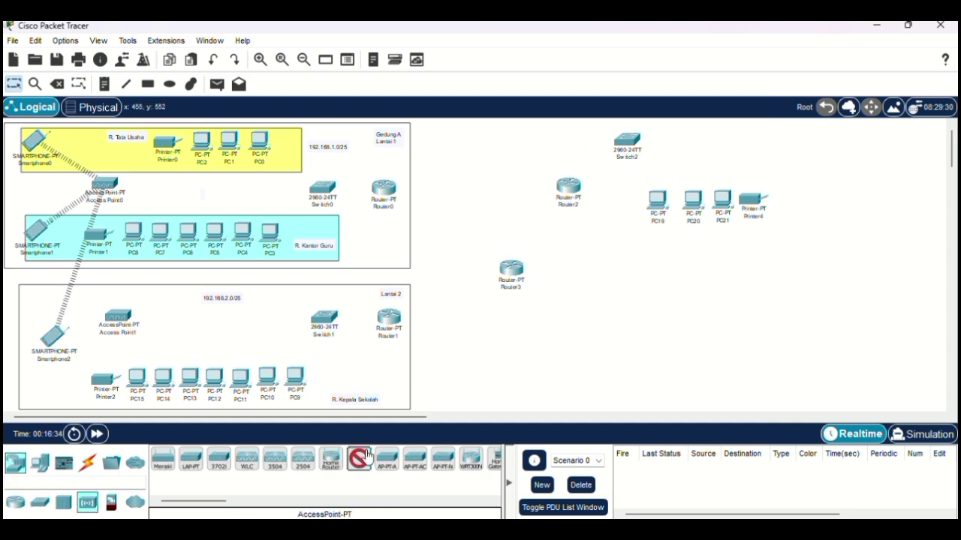
pyautogui.click(747, 144)
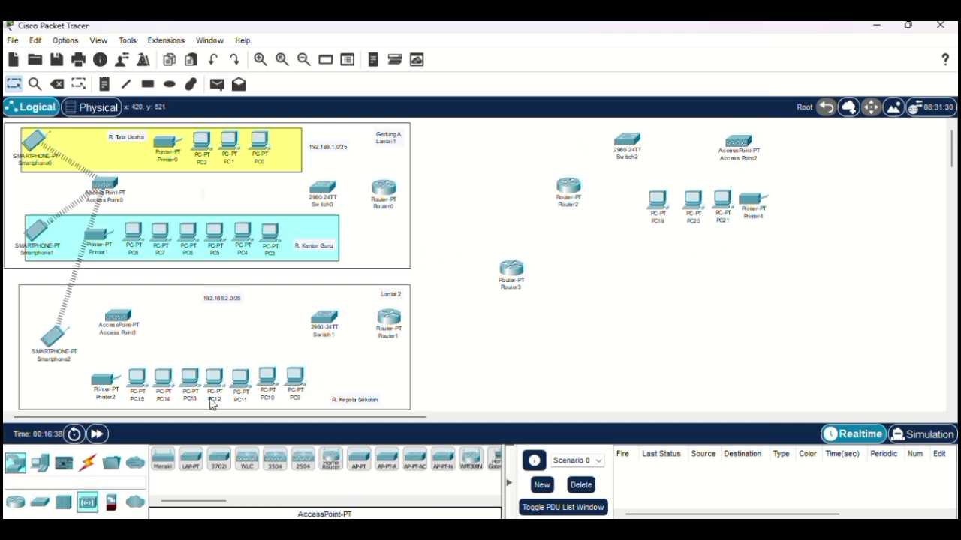
pyautogui.click(39, 463)
pyautogui.click(471, 460)
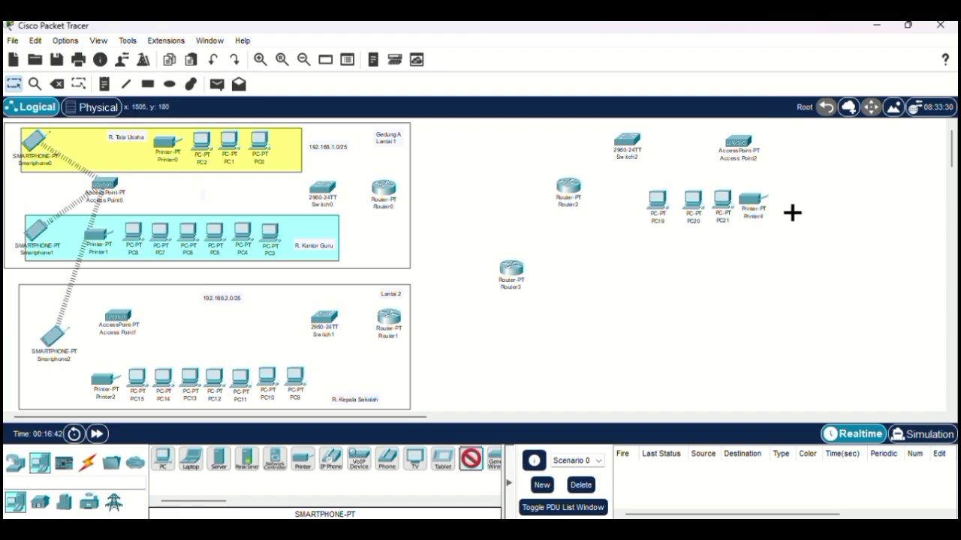
pyautogui.click(818, 168)
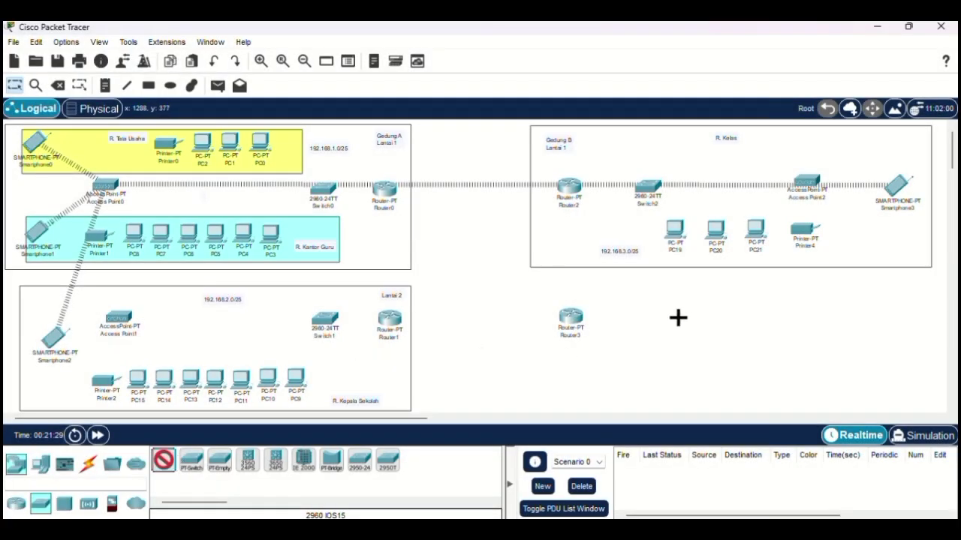
# Step: Place Switch3 right of Router3 and PC22–PC26 in a row below it
pyautogui.click(646, 319)
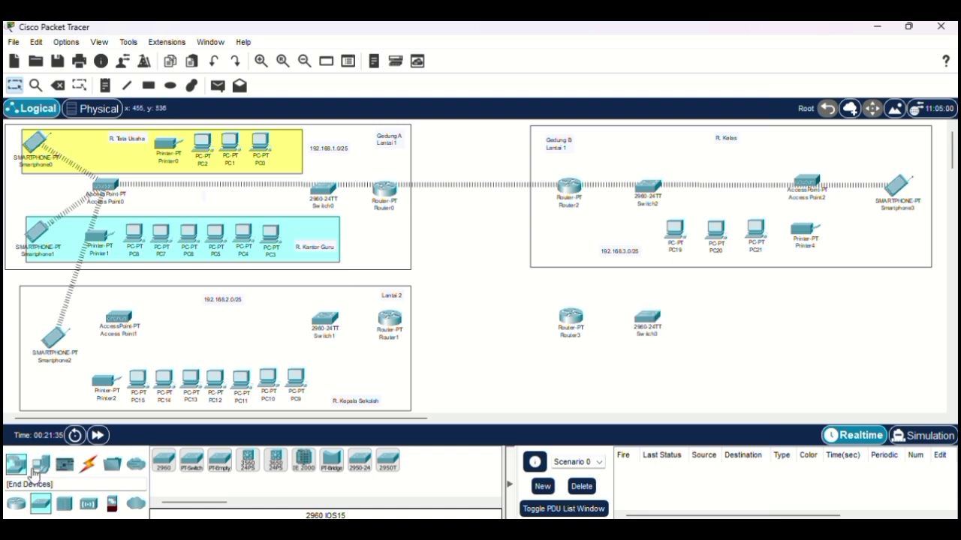
pyautogui.click(36, 475)
pyautogui.click(164, 460)
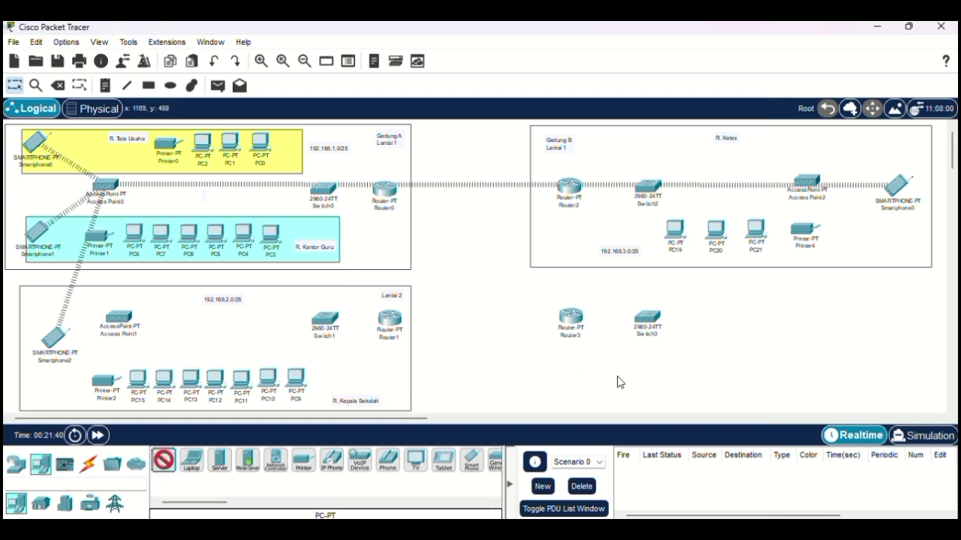
pyautogui.click(620, 382)
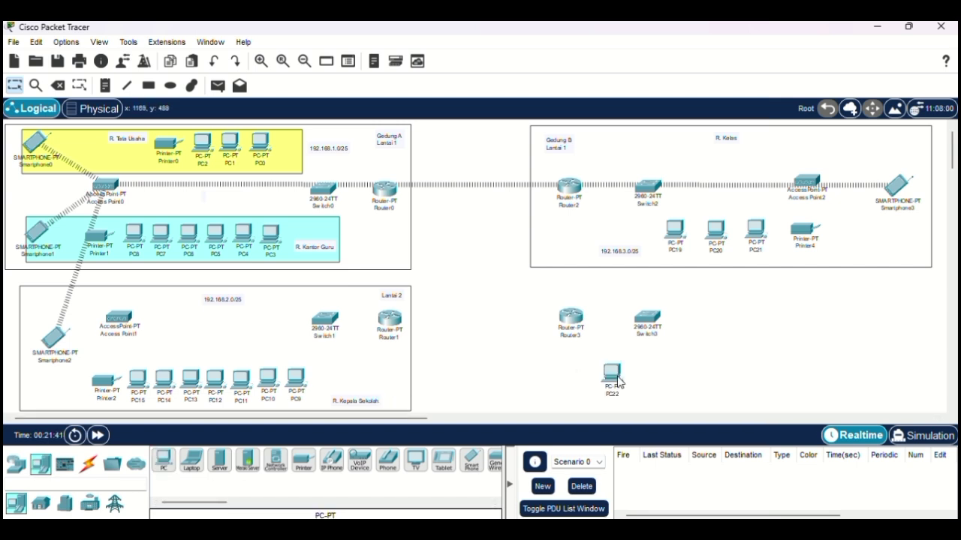
pyautogui.click(169, 460)
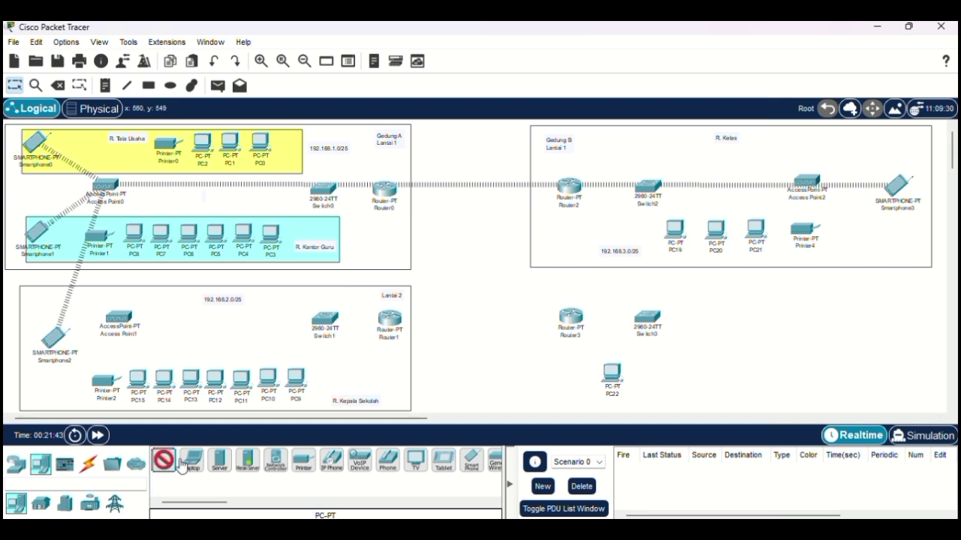
pyautogui.click(647, 375)
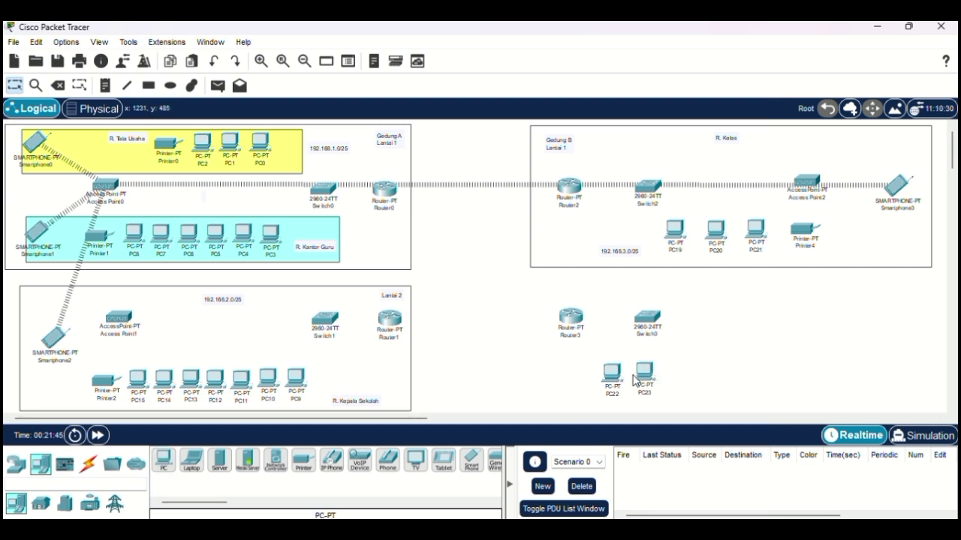
pyautogui.click(163, 460)
pyautogui.click(683, 374)
pyautogui.click(164, 460)
pyautogui.click(716, 374)
pyautogui.click(164, 460)
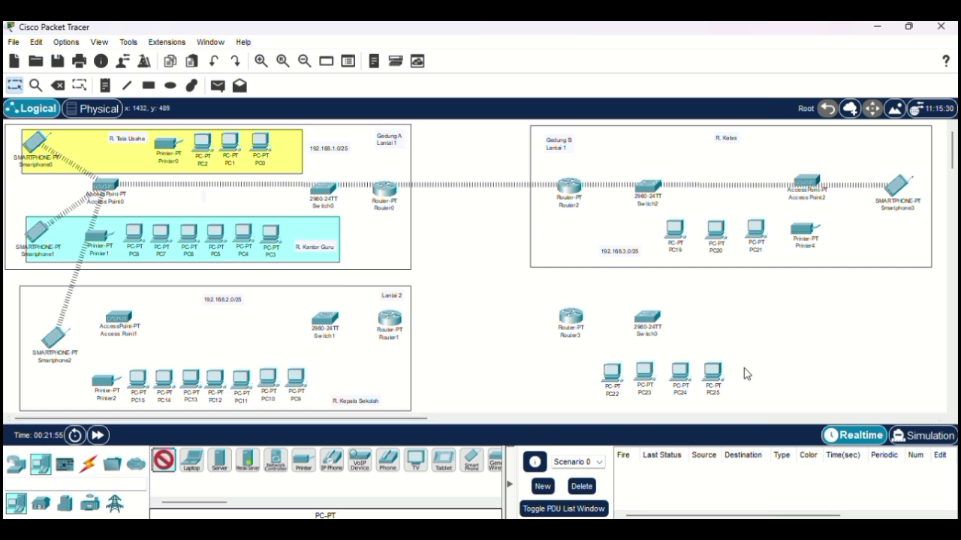
pyautogui.click(749, 375)
# Step: Add Printer5 after the PC row, Access Point3 above it, and Smartphone4 at the right
pyautogui.click(303, 461)
pyautogui.click(803, 373)
pyautogui.click(16, 464)
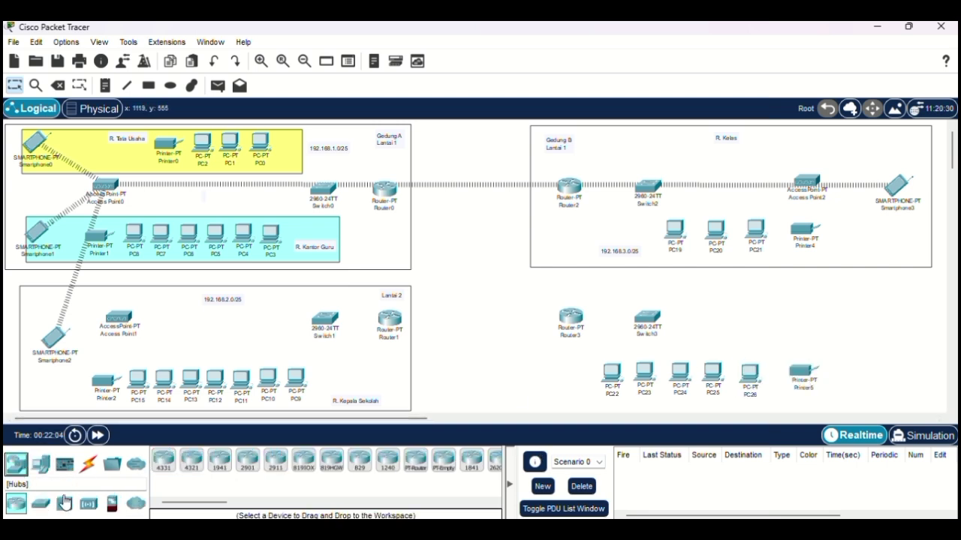
pyautogui.click(88, 504)
pyautogui.click(359, 465)
pyautogui.click(807, 319)
pyautogui.click(41, 464)
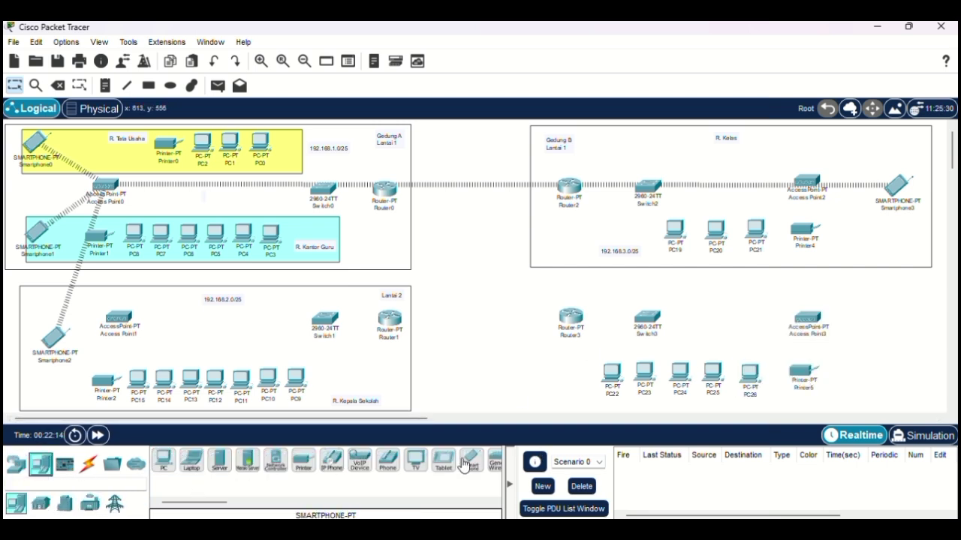
pyautogui.click(471, 460)
pyautogui.click(873, 344)
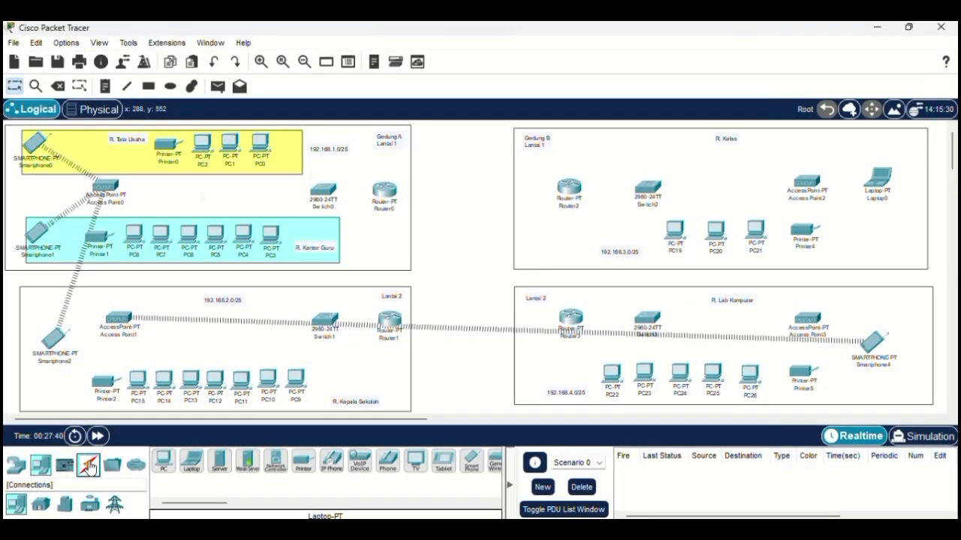
# Step: Connect Router1 Serial2/0 to Router0 Serial3/0 with a serial DCE cable
pyautogui.click(88, 464)
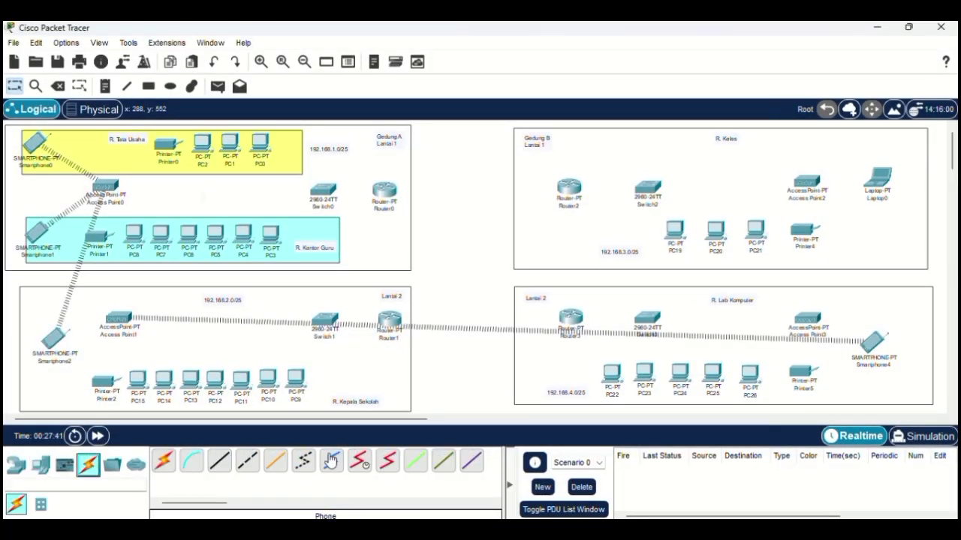
pyautogui.click(360, 464)
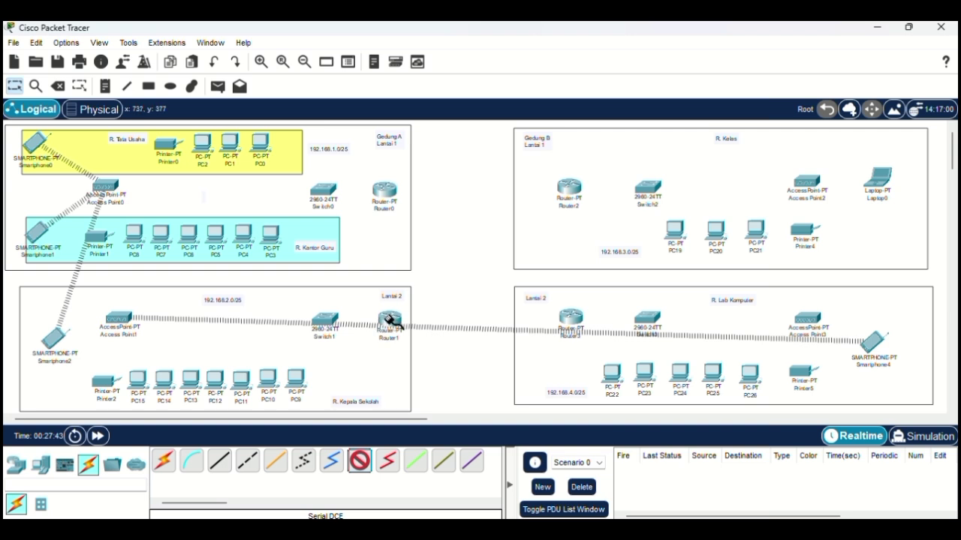
pyautogui.click(392, 324)
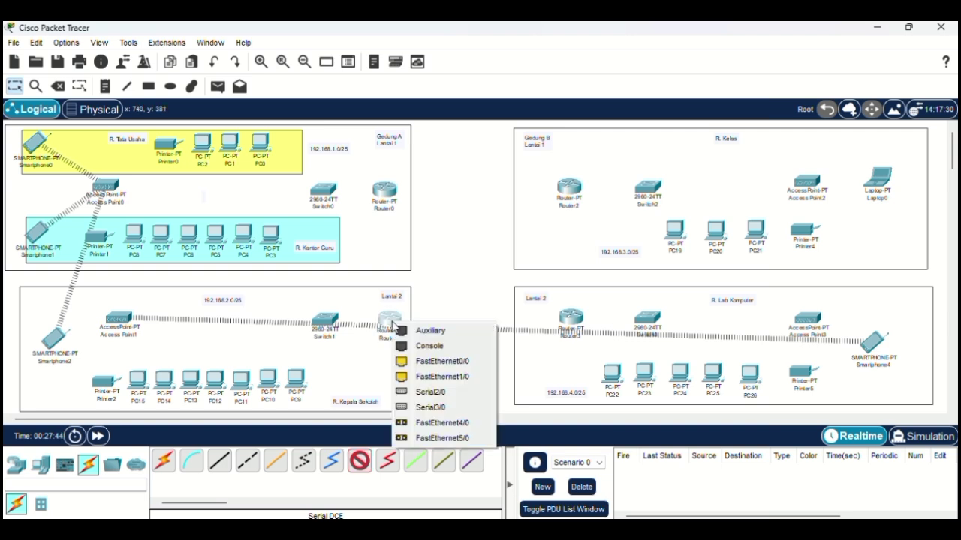
pyautogui.click(428, 394)
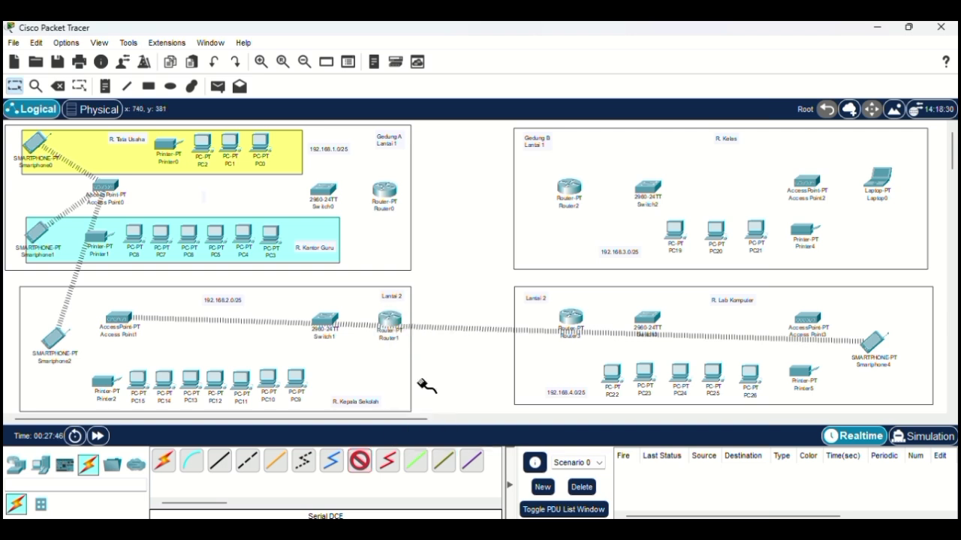
pyautogui.click(388, 193)
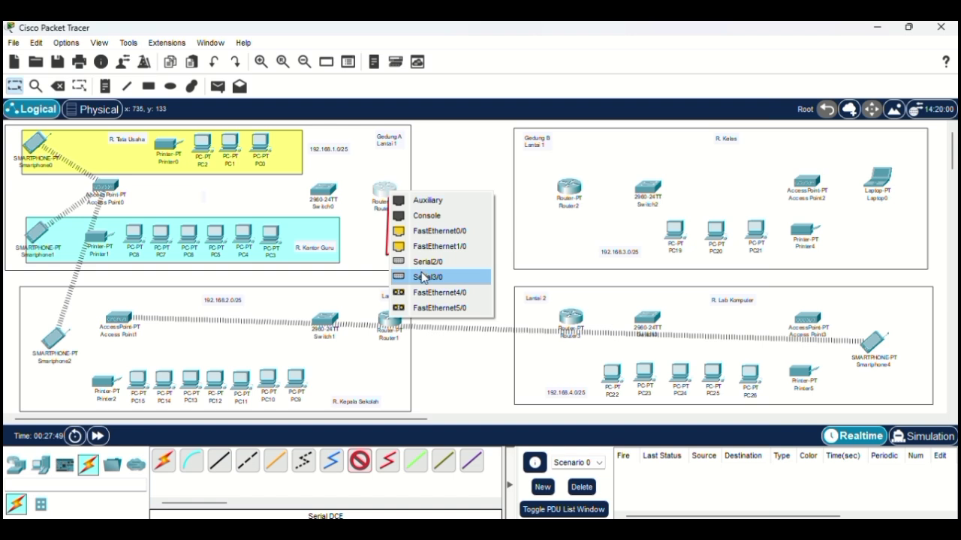
pyautogui.click(423, 278)
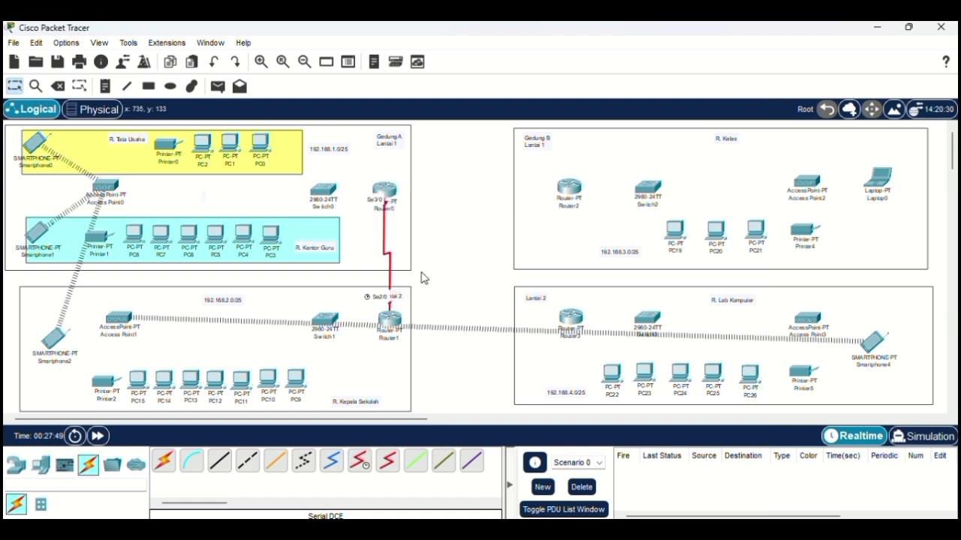
# Step: Connect Router0 Serial2/0 to Router2 Serial3/0 with a serial DCE cable
pyautogui.click(360, 464)
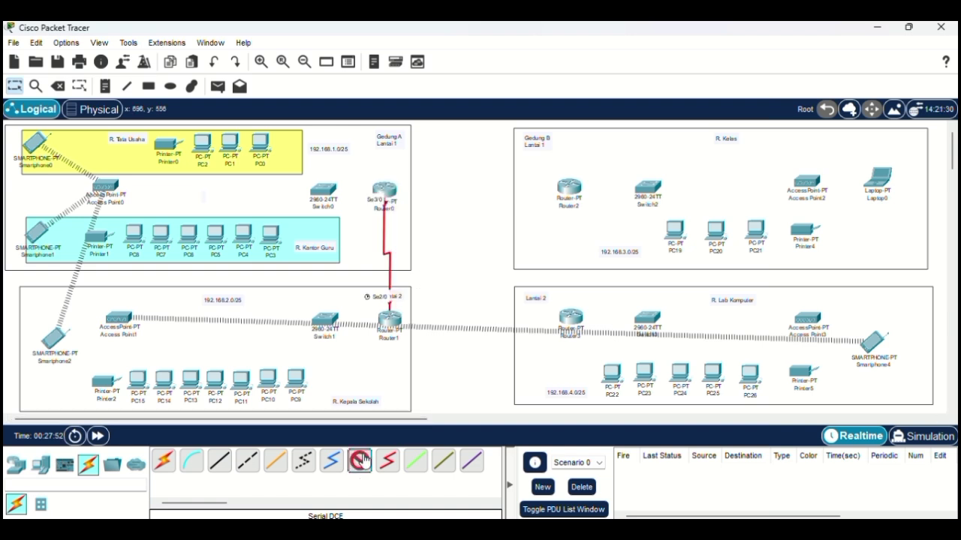
pyautogui.click(389, 197)
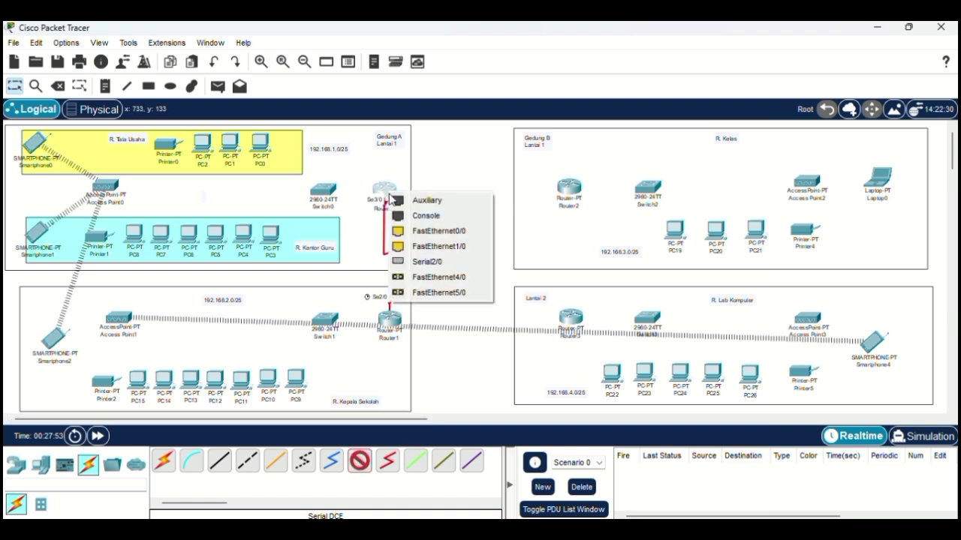
pyautogui.click(426, 262)
pyautogui.click(575, 190)
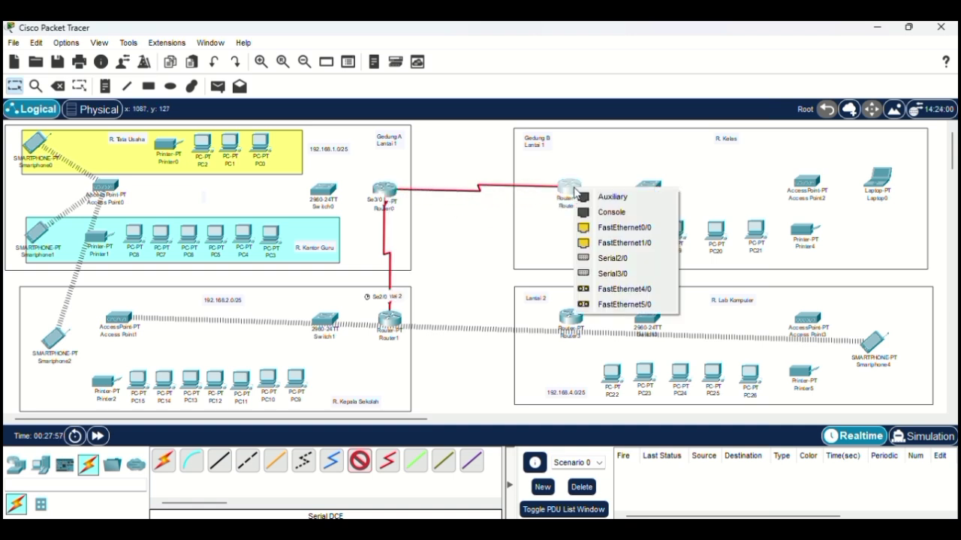
pyautogui.click(597, 274)
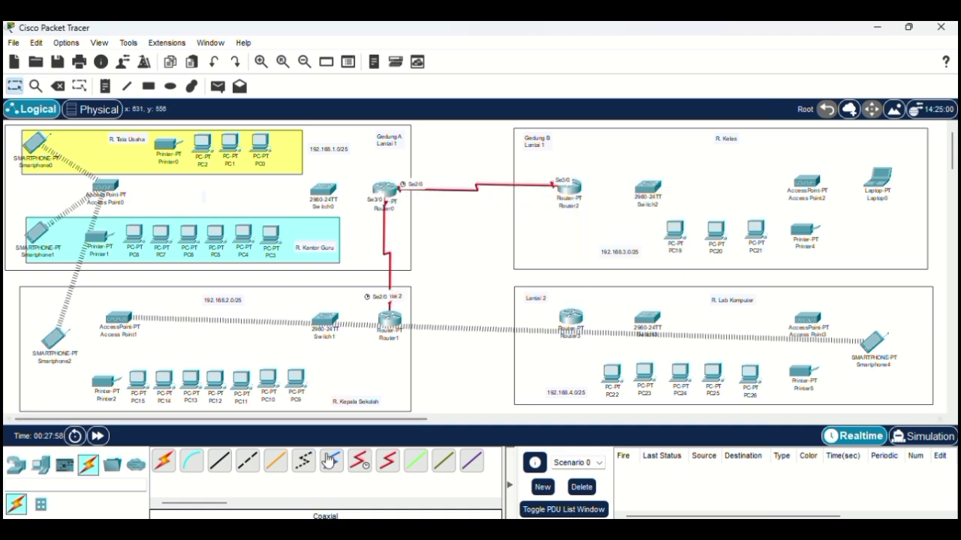
# Step: Connect Router2 Serial2/0 to Router3 Serial3/0 with a serial DCE cable
pyautogui.click(360, 463)
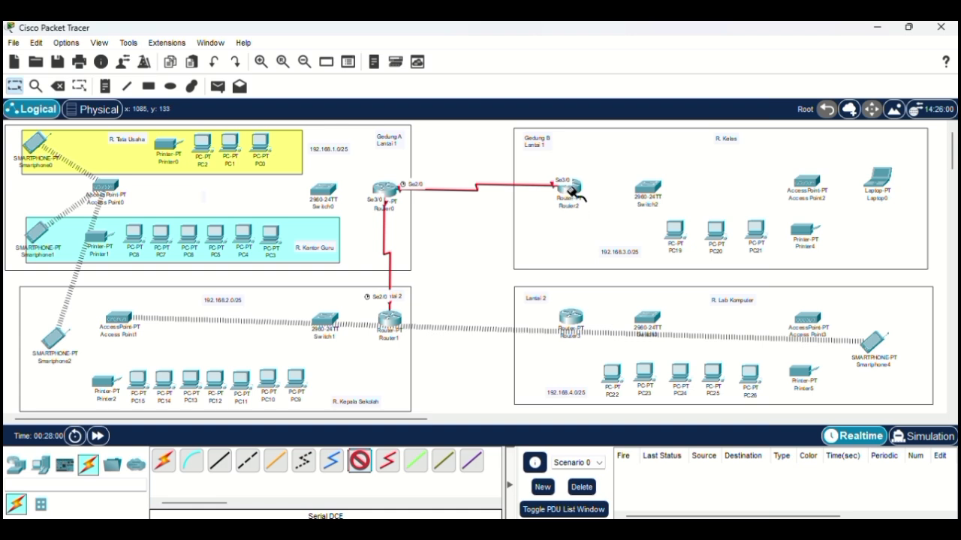
pyautogui.click(572, 192)
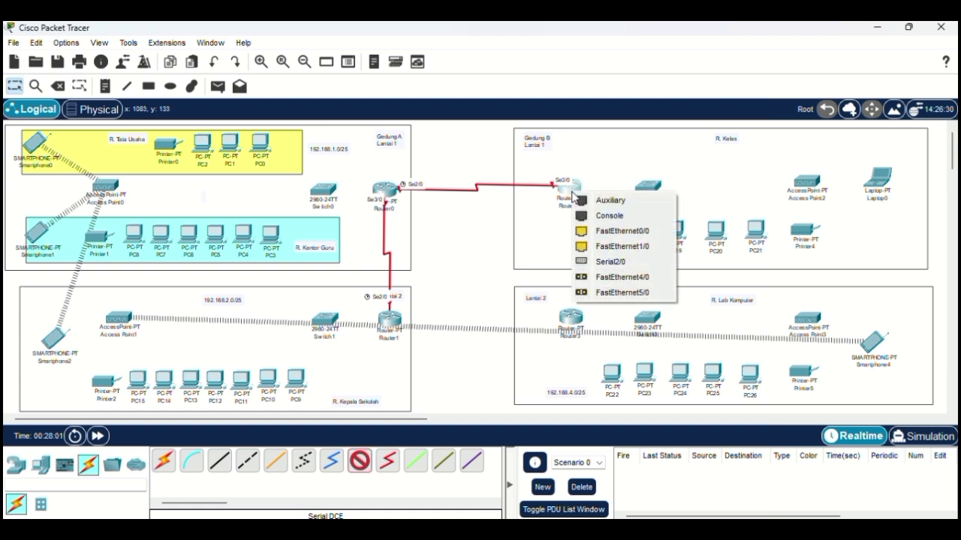
pyautogui.click(598, 262)
pyautogui.click(574, 323)
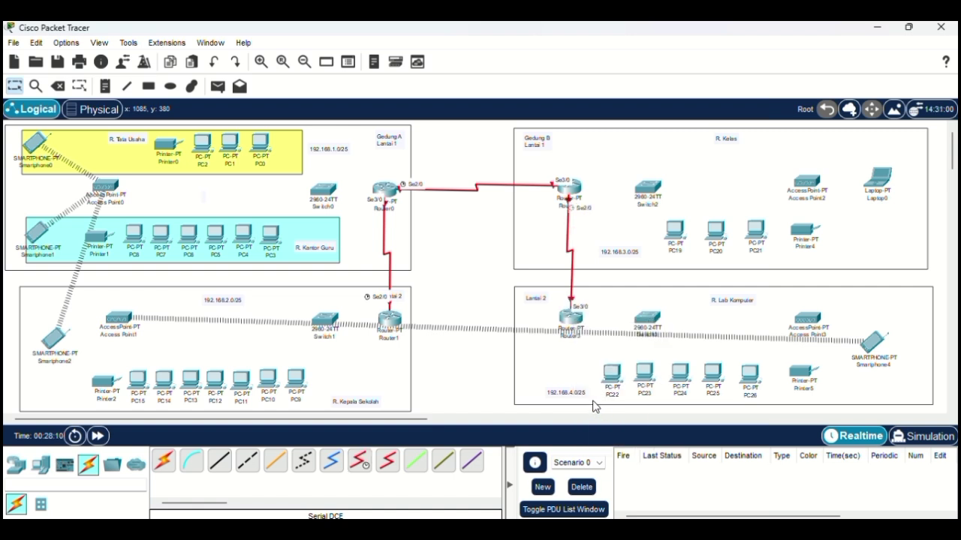
# Step: Connect Router0 FastEthernet0/0 to Switch0 FastEthernet0/1 with a copper straight-through cable
pyautogui.click(219, 463)
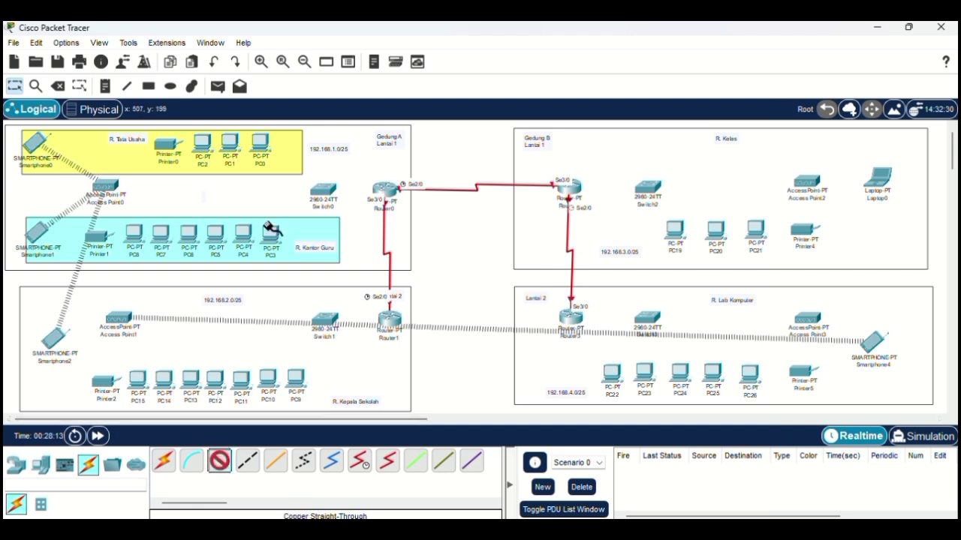
pyautogui.click(384, 197)
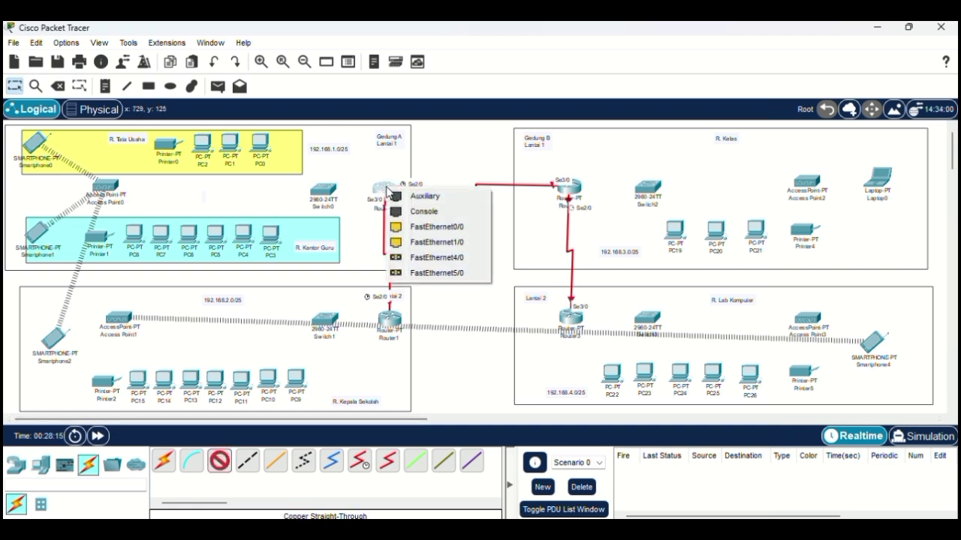
pyautogui.click(411, 227)
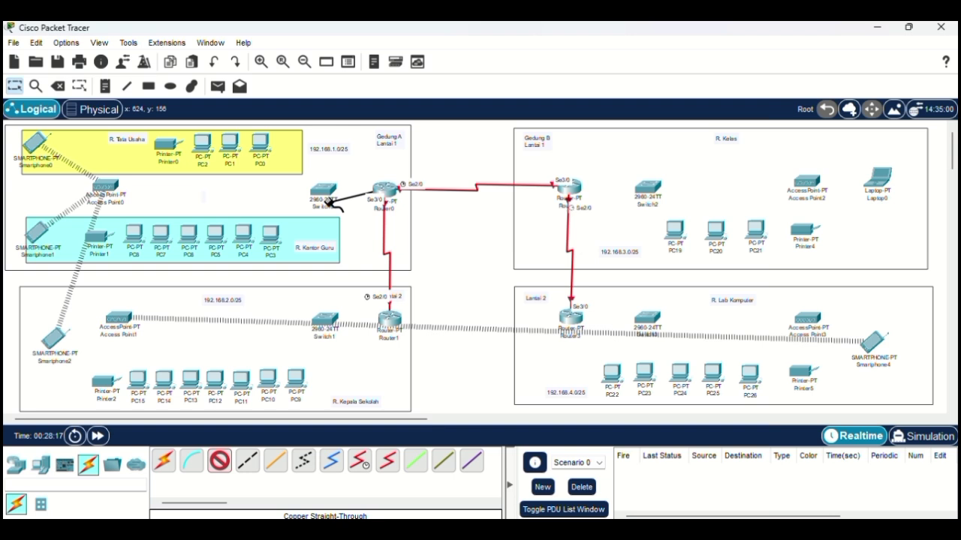
pyautogui.click(323, 189)
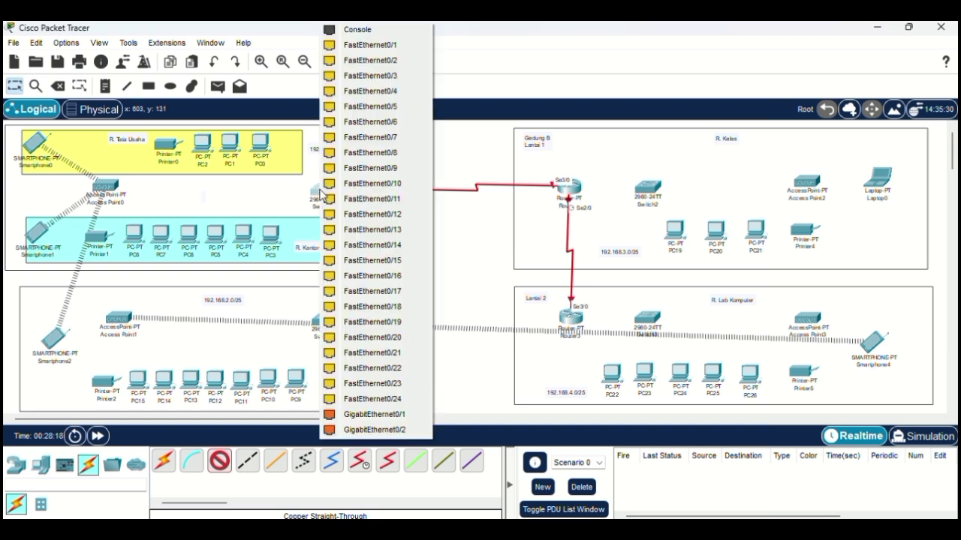
pyautogui.click(370, 46)
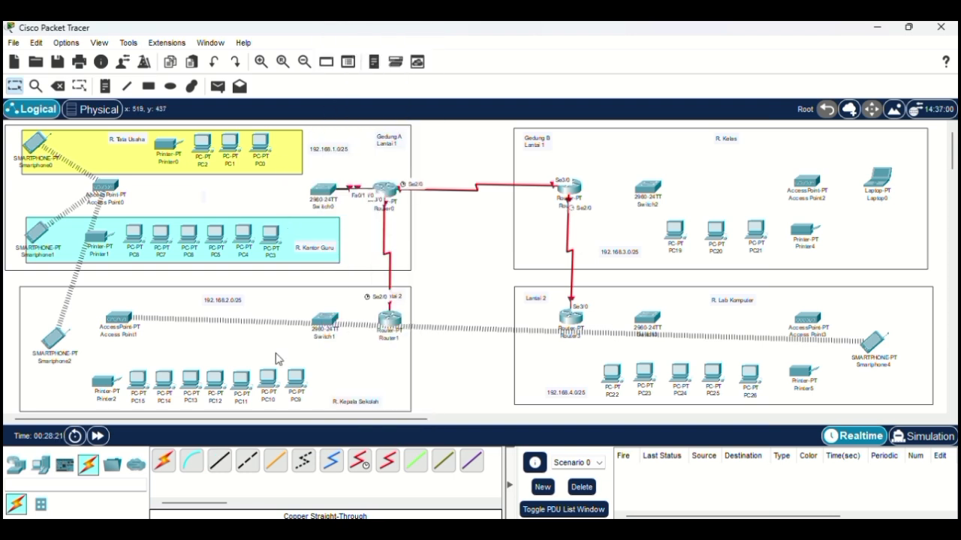
# Step: Cable PC0 and PC1 FastEthernet0 to Switch0 ports Fa0/2 and Fa0/3
pyautogui.click(219, 464)
pyautogui.click(323, 189)
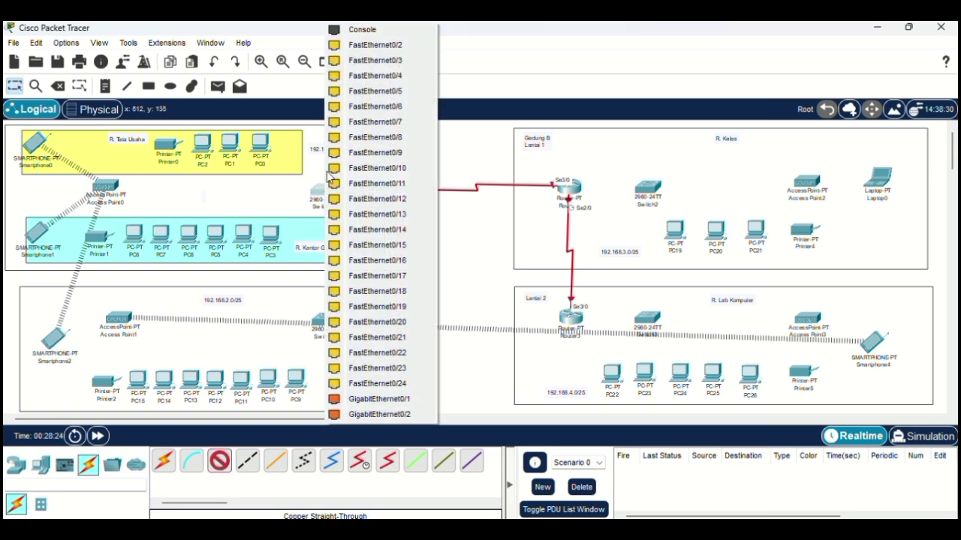
pyautogui.click(362, 43)
pyautogui.click(260, 144)
pyautogui.click(268, 159)
pyautogui.click(219, 464)
pyautogui.click(323, 190)
pyautogui.click(369, 44)
pyautogui.click(231, 144)
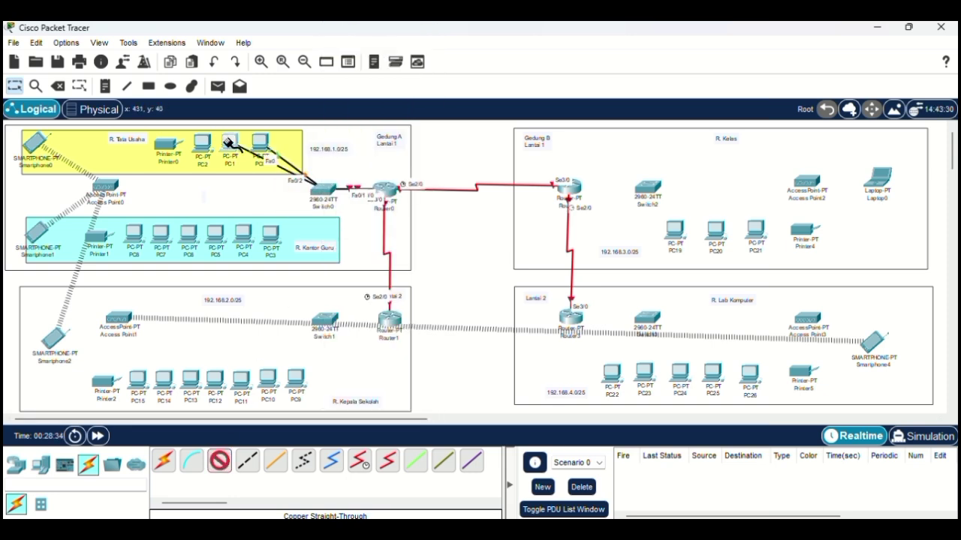
pyautogui.click(238, 159)
# Step: Cable PC2 to a free Switch0 port and Switch0 Fa0/5 to PC3
pyautogui.click(219, 464)
pyautogui.click(323, 194)
pyautogui.click(385, 60)
pyautogui.click(201, 144)
pyautogui.click(209, 159)
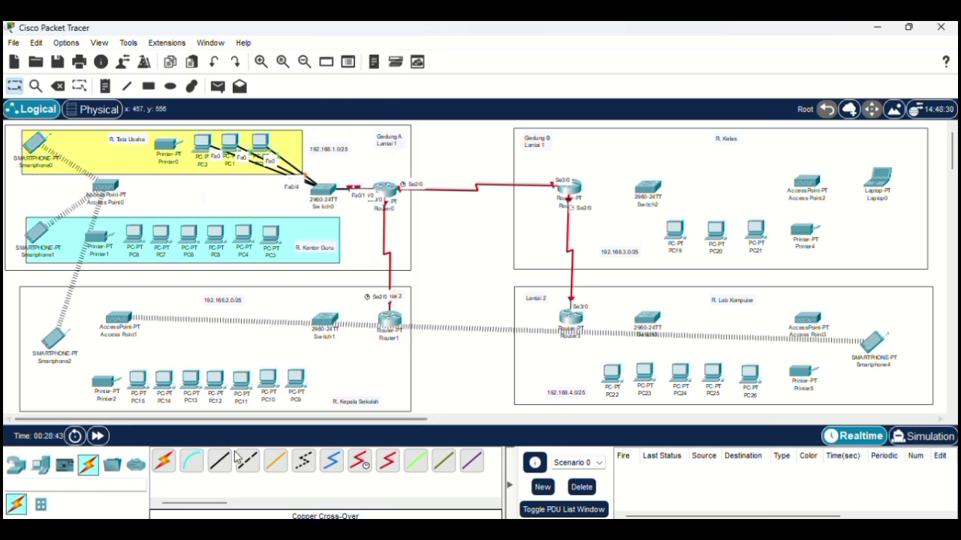
pyautogui.click(219, 464)
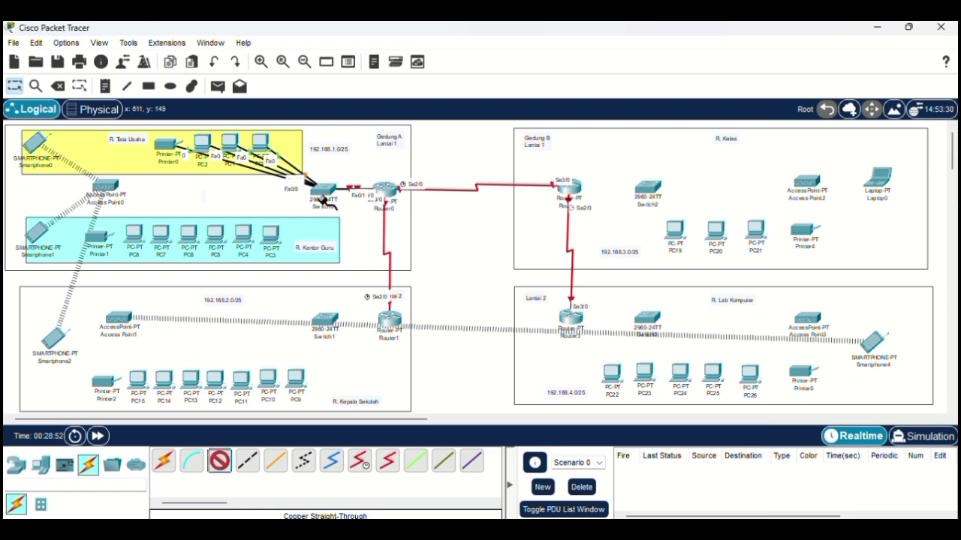
pyautogui.click(323, 189)
pyautogui.click(368, 273)
pyautogui.click(269, 233)
pyautogui.click(293, 294)
# Step: Link Switch0 FastEthernet0/13 to Access Point0 with a straight-through cable
pyautogui.click(219, 464)
pyautogui.click(323, 189)
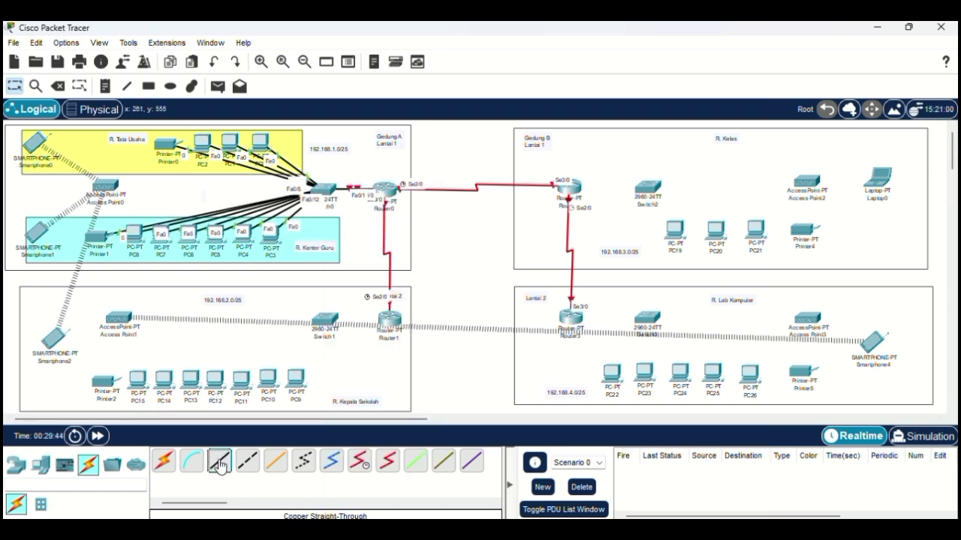
pyautogui.click(323, 189)
pyautogui.click(373, 214)
pyautogui.click(105, 187)
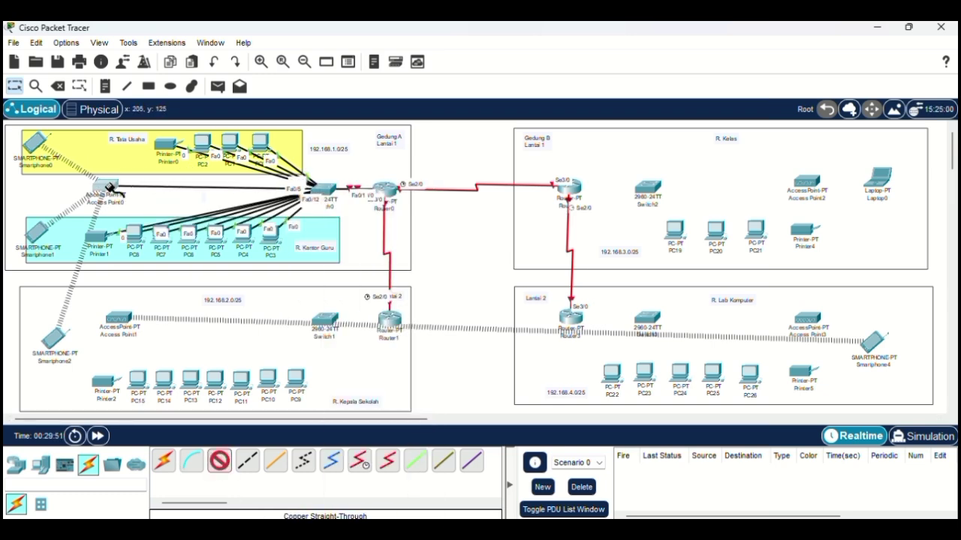
pyautogui.click(116, 197)
# Step: Connect Router1 FastEthernet0/0 to Switch1 FastEthernet0/1
pyautogui.click(219, 462)
pyautogui.click(390, 320)
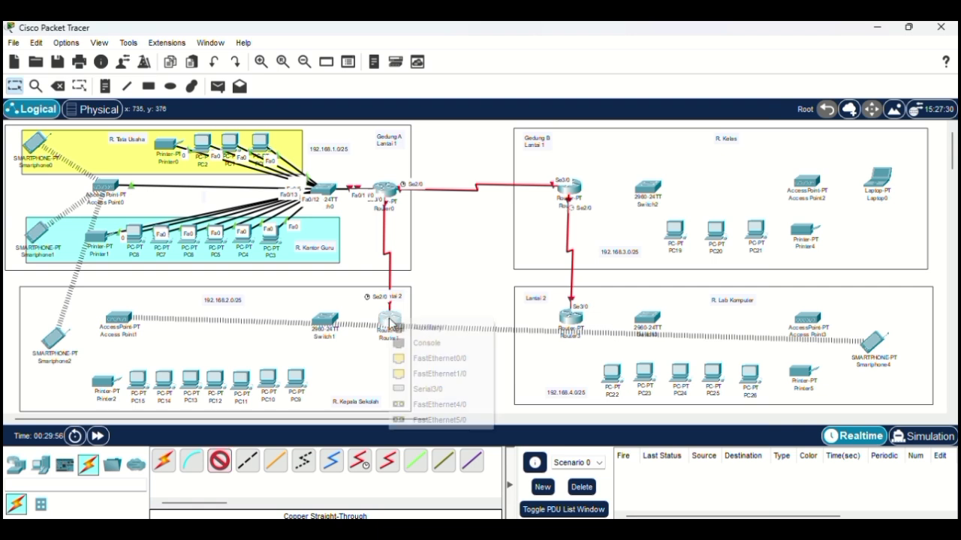
pyautogui.click(412, 360)
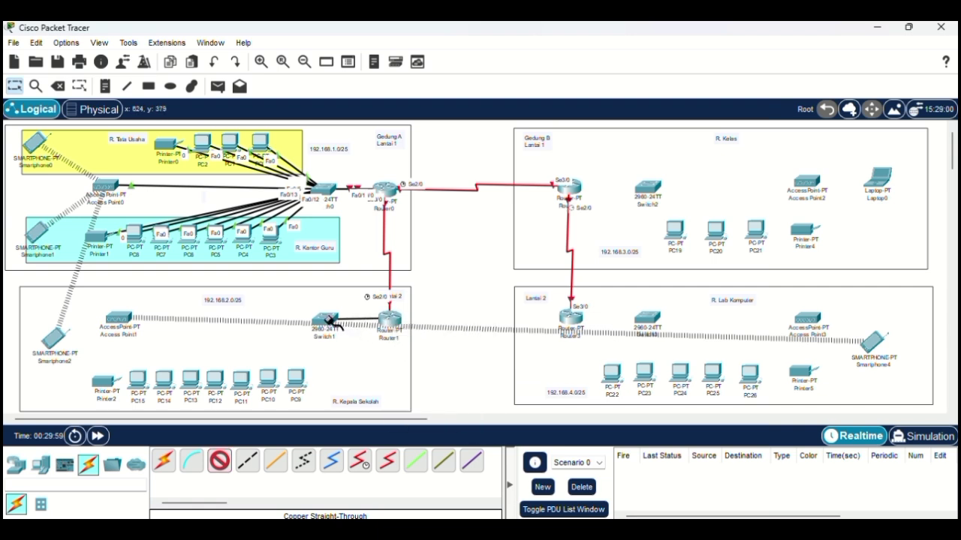
pyautogui.click(328, 321)
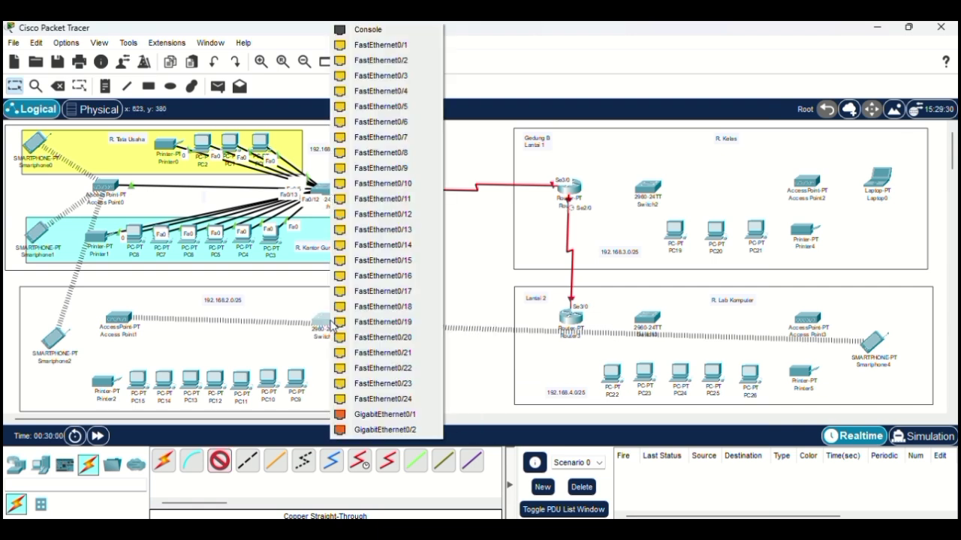
pyautogui.click(406, 44)
# Step: Cable Switch1 ports to PC9, PC10 and PC11 FastEthernet0
pyautogui.click(219, 462)
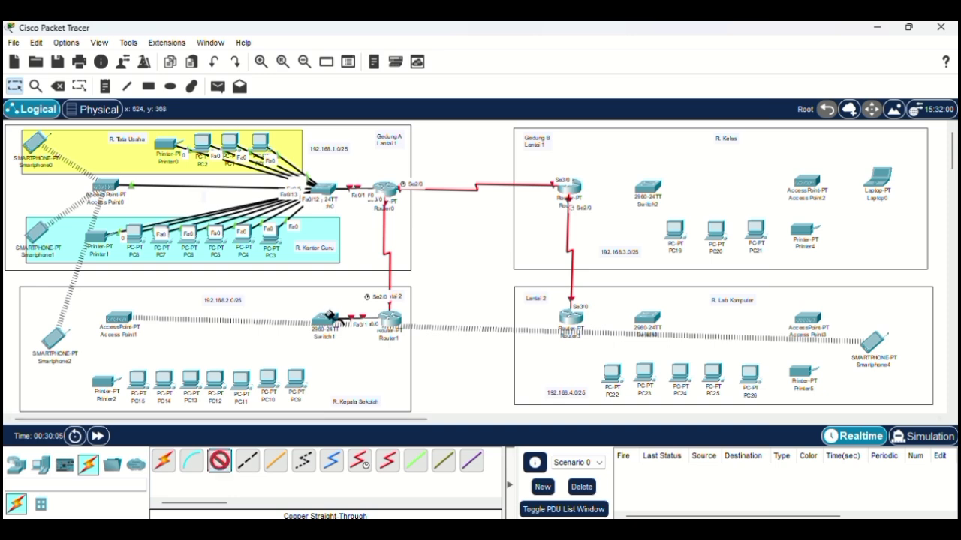
pyautogui.click(328, 317)
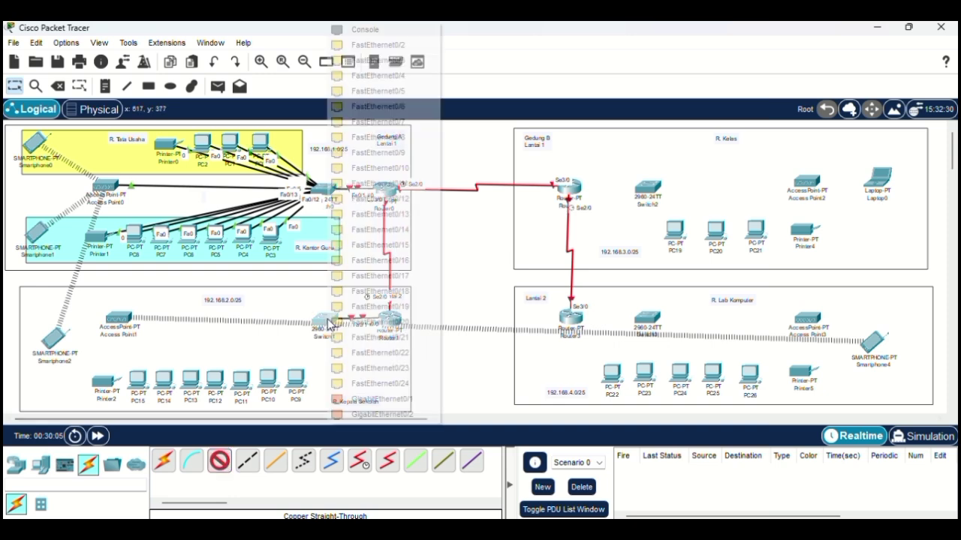
pyautogui.click(386, 46)
pyautogui.click(295, 382)
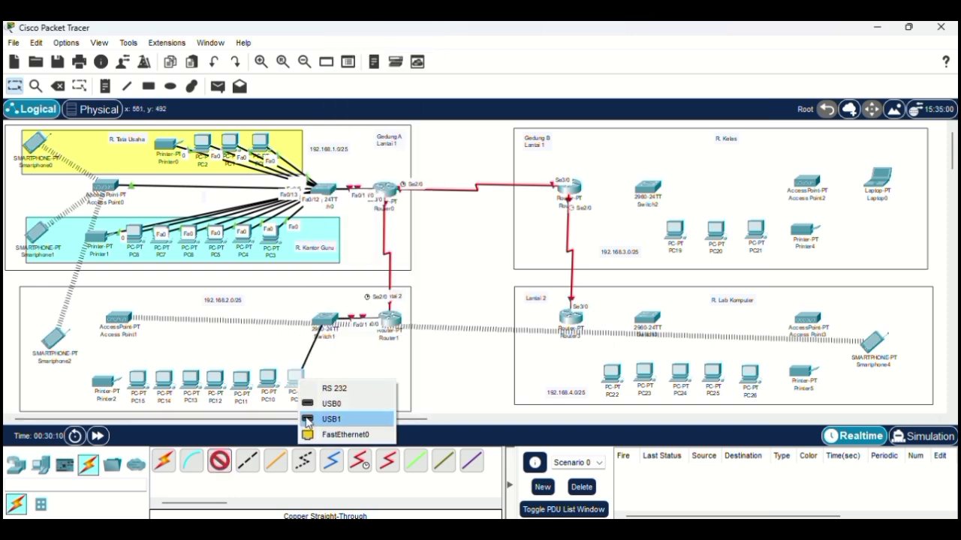
pyautogui.click(343, 436)
pyautogui.click(327, 317)
pyautogui.click(386, 60)
pyautogui.click(268, 379)
pyautogui.click(316, 433)
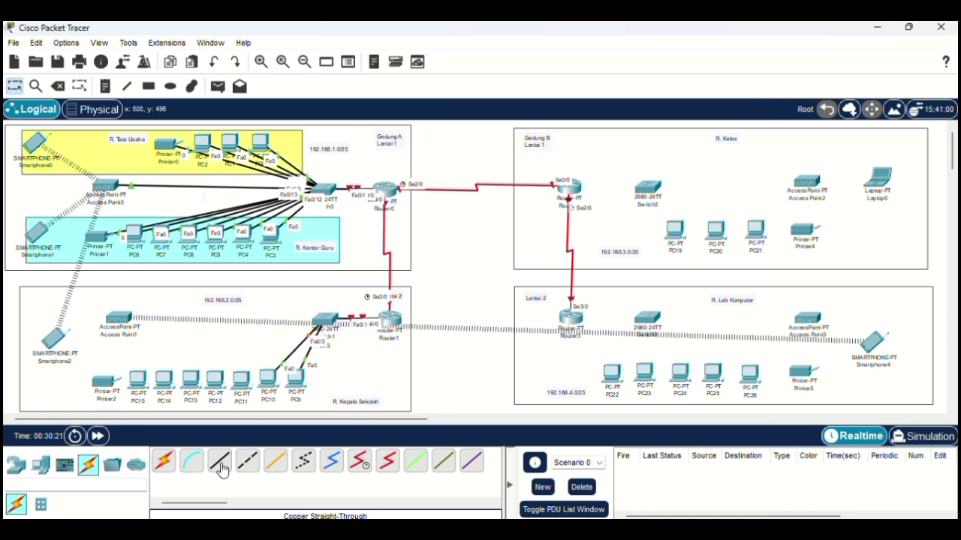
pyautogui.click(327, 317)
pyautogui.click(386, 73)
pyautogui.click(241, 379)
pyautogui.click(288, 433)
# Step: Cable Switch1 ports to PC12, PC13, PC14 and PC15
pyautogui.click(327, 319)
pyautogui.click(387, 87)
pyautogui.click(215, 379)
pyautogui.click(262, 435)
pyautogui.click(327, 319)
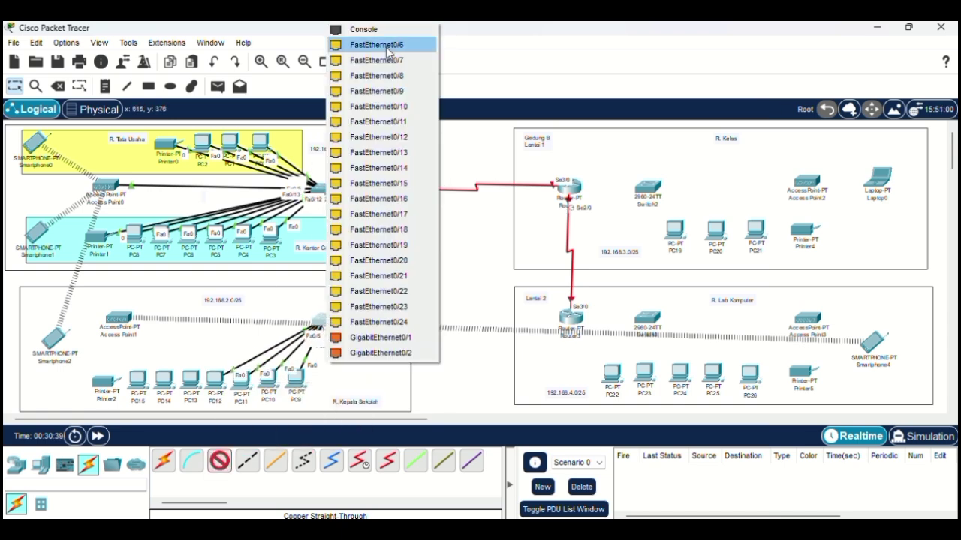
pyautogui.click(387, 100)
pyautogui.click(191, 380)
pyautogui.click(239, 435)
pyautogui.click(328, 319)
pyautogui.click(387, 113)
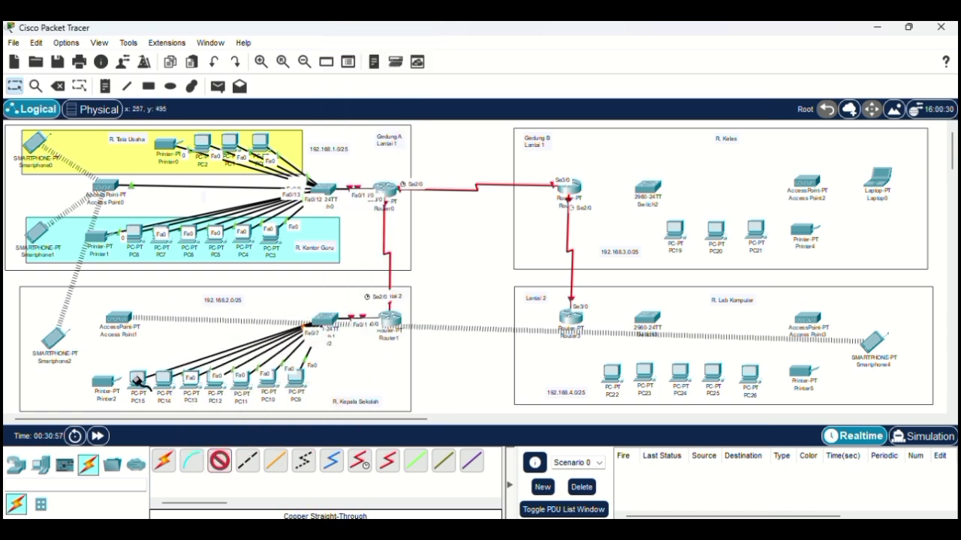
pyautogui.click(164, 379)
pyautogui.click(212, 435)
pyautogui.click(328, 319)
pyautogui.click(386, 126)
pyautogui.click(568, 188)
# Step: Link the Gedung B router to Switch2 and cable Switch2 to PC19
pyautogui.click(608, 228)
pyautogui.click(647, 188)
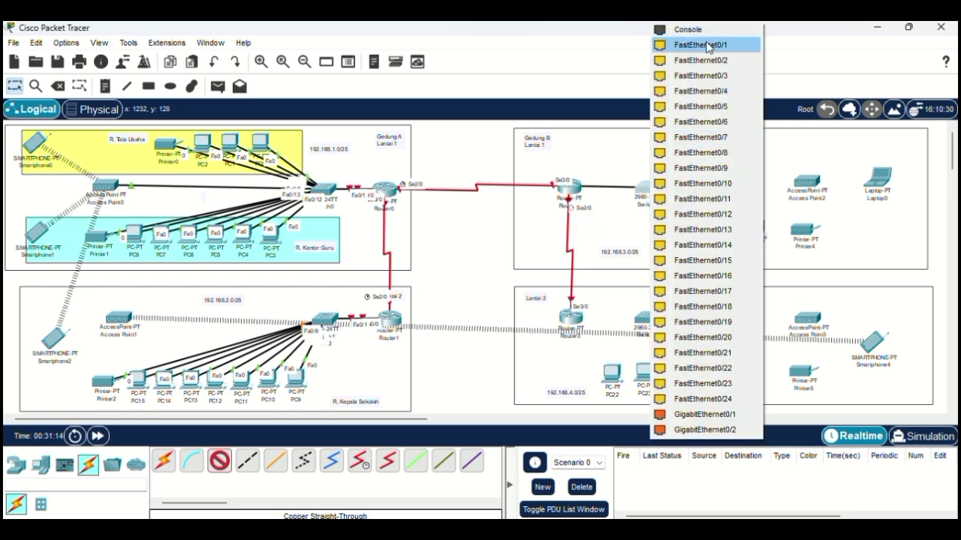
pyautogui.click(708, 43)
pyautogui.click(647, 188)
pyautogui.click(708, 55)
pyautogui.click(675, 229)
pyautogui.click(722, 286)
# Step: Cable Switch2 to PC20 and PC21
pyautogui.click(648, 188)
pyautogui.click(707, 68)
pyautogui.click(715, 229)
pyautogui.click(762, 285)
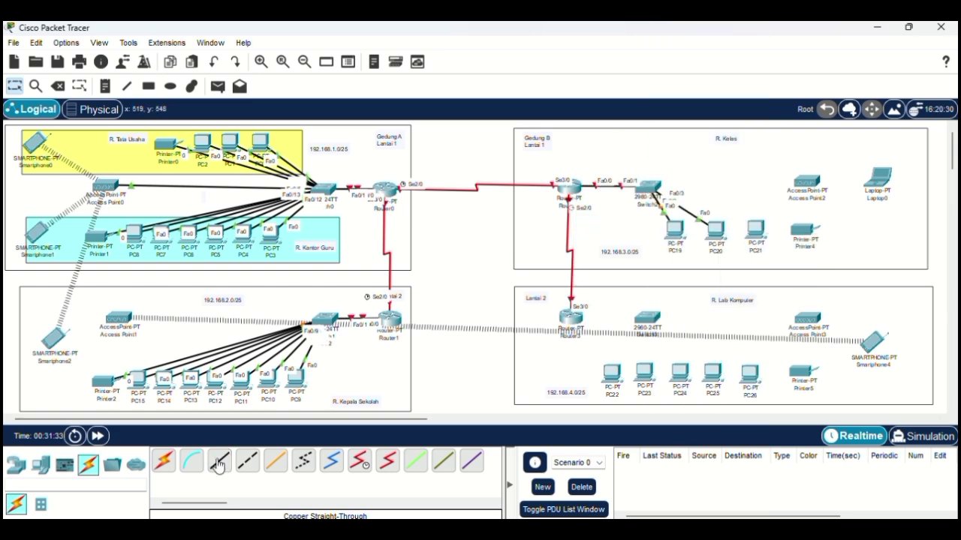
pyautogui.click(648, 188)
pyautogui.click(708, 81)
pyautogui.click(755, 229)
pyautogui.click(802, 285)
# Step: Connect Printer4 and the access points to their switches
pyautogui.click(648, 188)
pyautogui.click(805, 229)
pyautogui.click(856, 234)
pyautogui.click(327, 319)
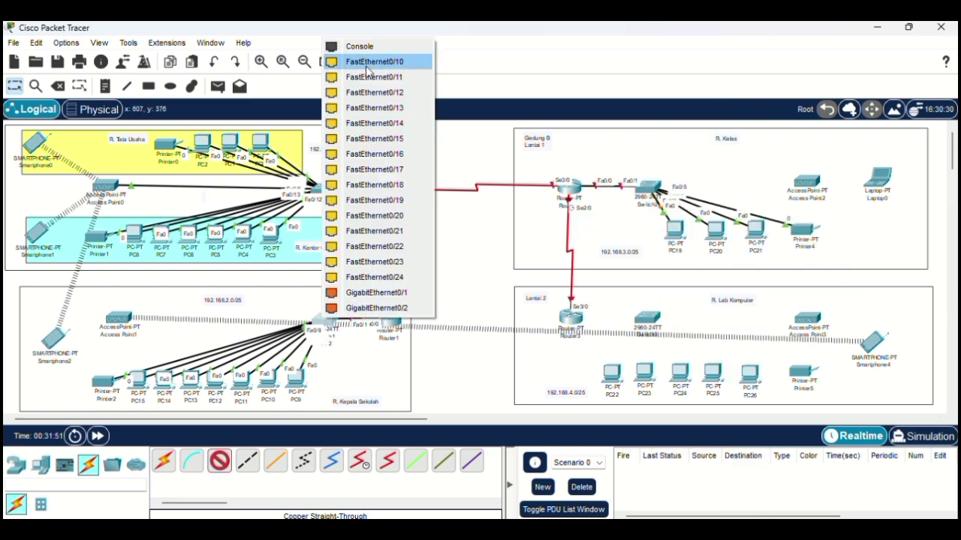
pyautogui.click(386, 218)
pyautogui.click(120, 319)
pyautogui.click(647, 188)
pyautogui.click(816, 187)
# Step: Link Router3 to Switch3 with a straight-through cable
pyautogui.click(848, 193)
pyautogui.click(571, 318)
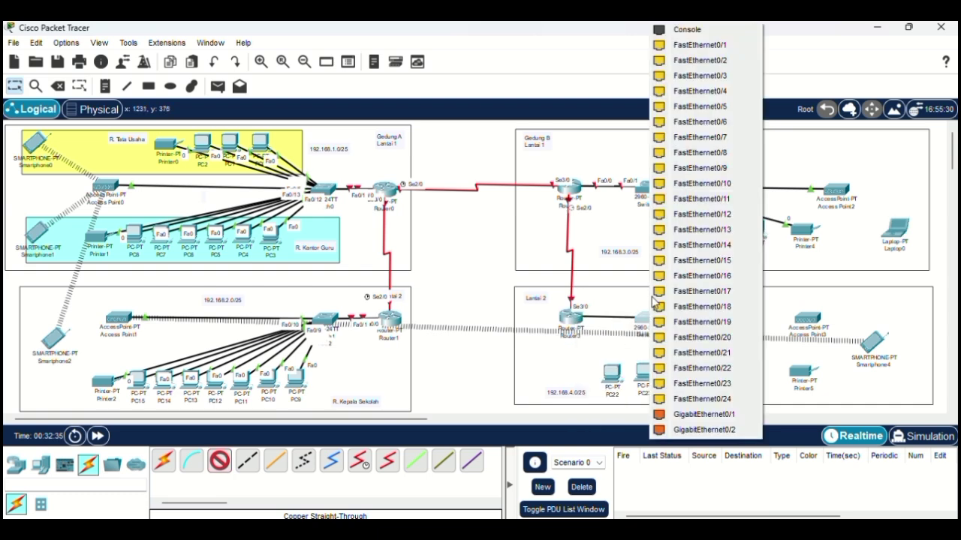
pyautogui.click(708, 43)
pyautogui.click(647, 319)
pyautogui.click(708, 43)
pyautogui.click(612, 371)
# Step: Cable Switch3 to PC22, PC23 and PC24
pyautogui.click(656, 431)
pyautogui.click(647, 319)
pyautogui.click(708, 55)
pyautogui.click(644, 370)
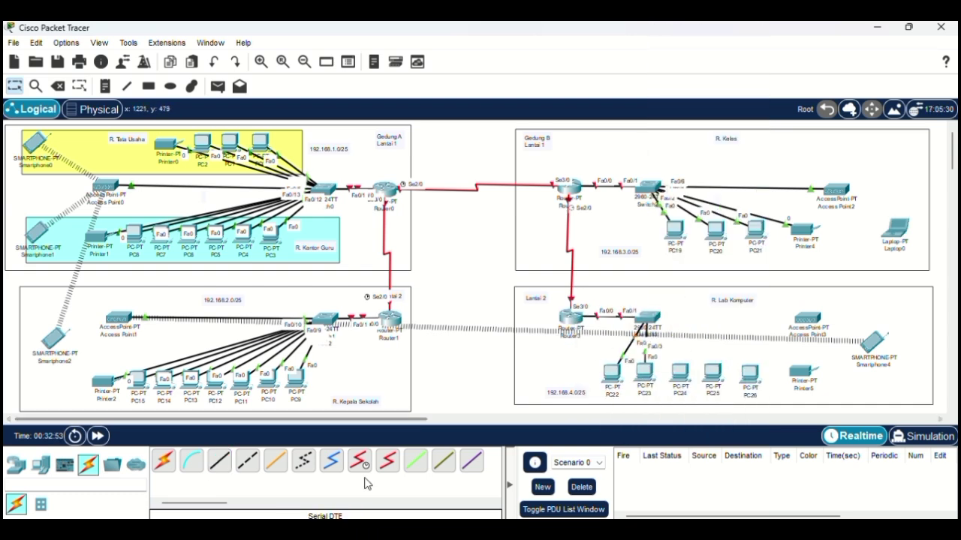
pyautogui.click(647, 319)
pyautogui.click(729, 66)
pyautogui.click(679, 370)
pyautogui.click(691, 431)
# Step: Cable Switch3 to PC25 and PC26
pyautogui.click(219, 461)
pyautogui.click(647, 319)
pyautogui.click(708, 77)
pyautogui.click(711, 371)
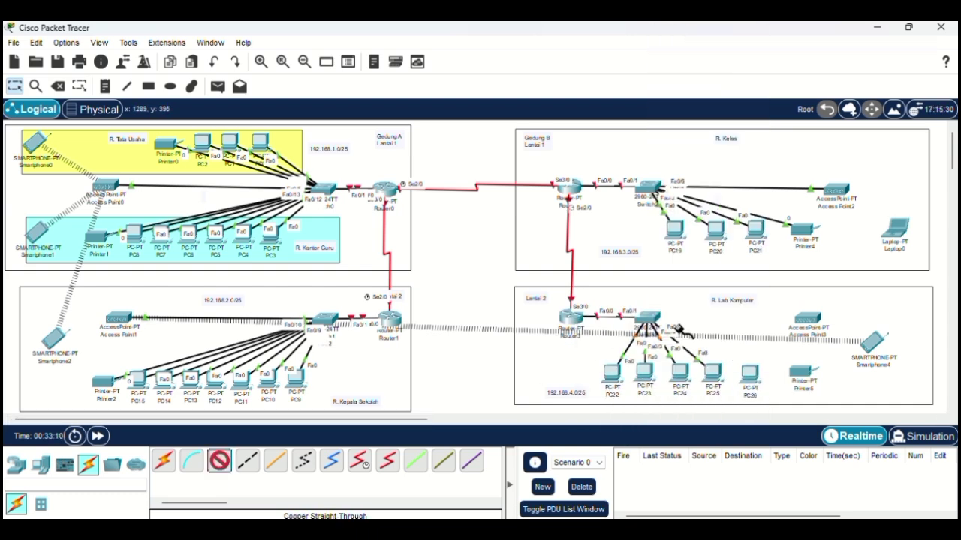
pyautogui.click(647, 319)
pyautogui.click(708, 88)
pyautogui.click(749, 371)
# Step: Cable Switch3 to Printer5 and Access Point3, then shift Smartphone4 and Access Point3 right
pyautogui.click(647, 319)
pyautogui.click(708, 100)
pyautogui.click(801, 372)
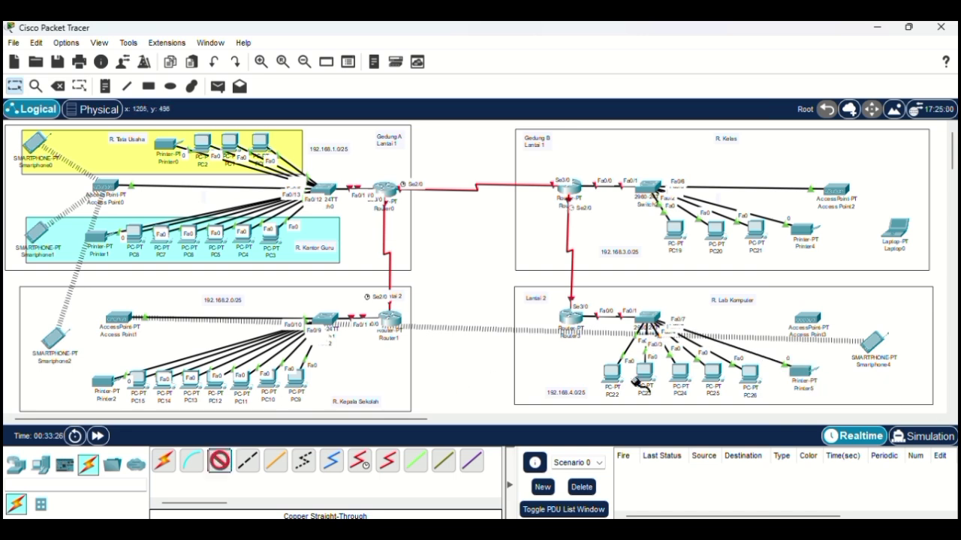
pyautogui.click(647, 319)
pyautogui.click(708, 111)
pyautogui.click(806, 318)
pyautogui.moveTo(871, 342); pyautogui.dragTo(896, 365)
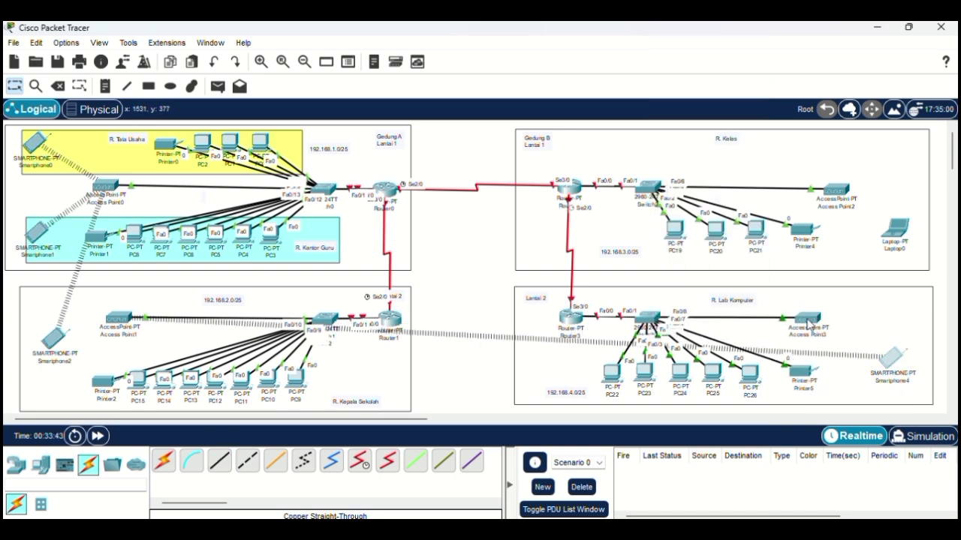
pyautogui.moveTo(807, 318); pyautogui.dragTo(840, 319)
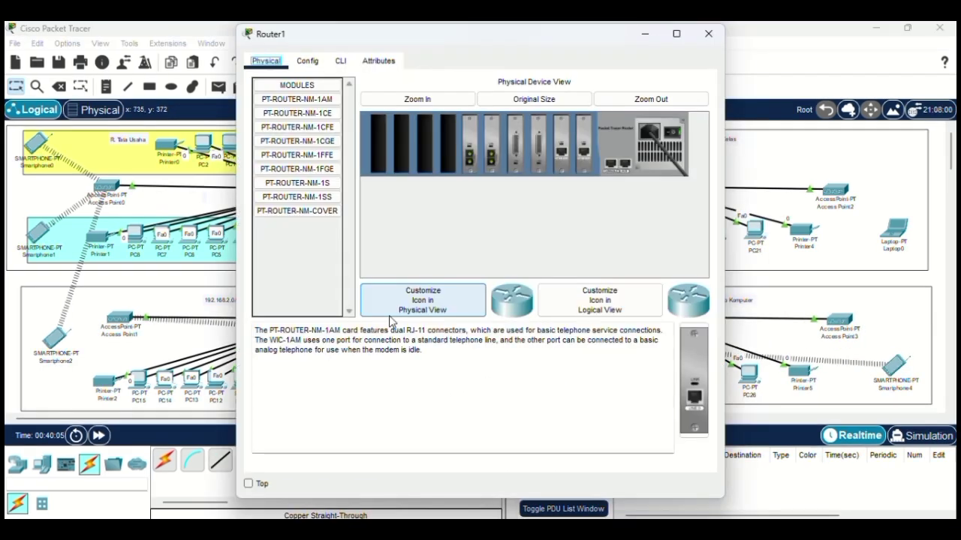
# Step: In Router1's CLI, skip the setup dialog and enter global configuration mode (en, conf t)
pyautogui.click(339, 61)
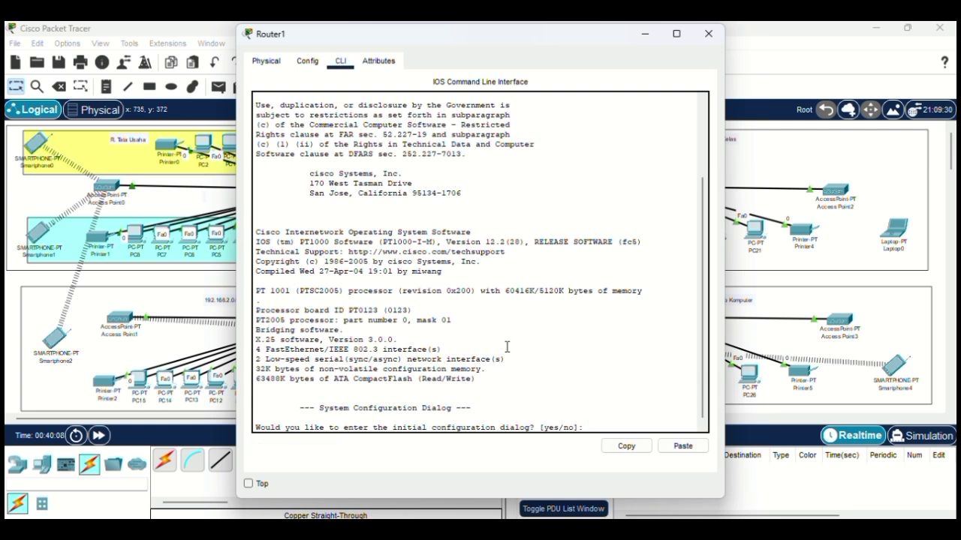
pyautogui.write('no')
pyautogui.press('Return')
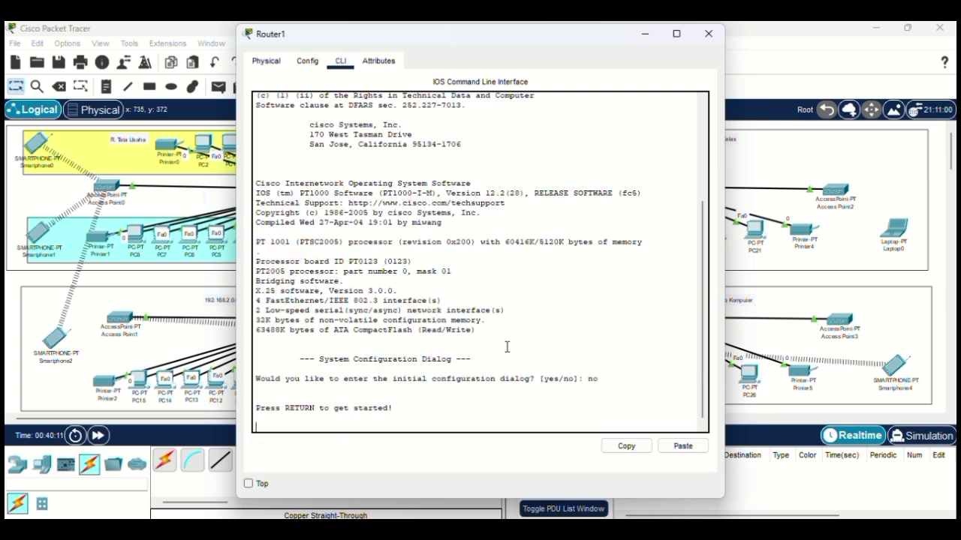
pyautogui.press('Return')
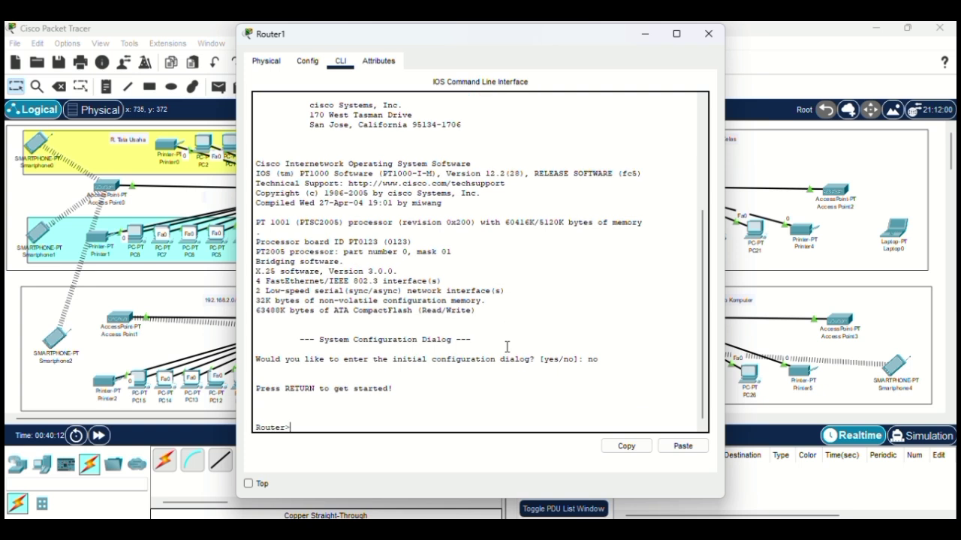
pyautogui.write('en')
pyautogui.press('Return')
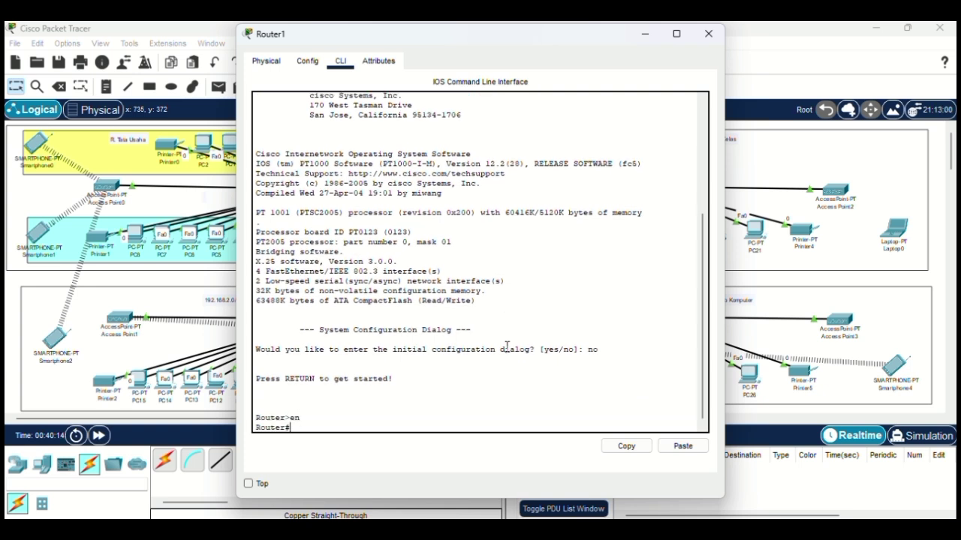
pyautogui.write('conf t')
pyautogui.press('Return')
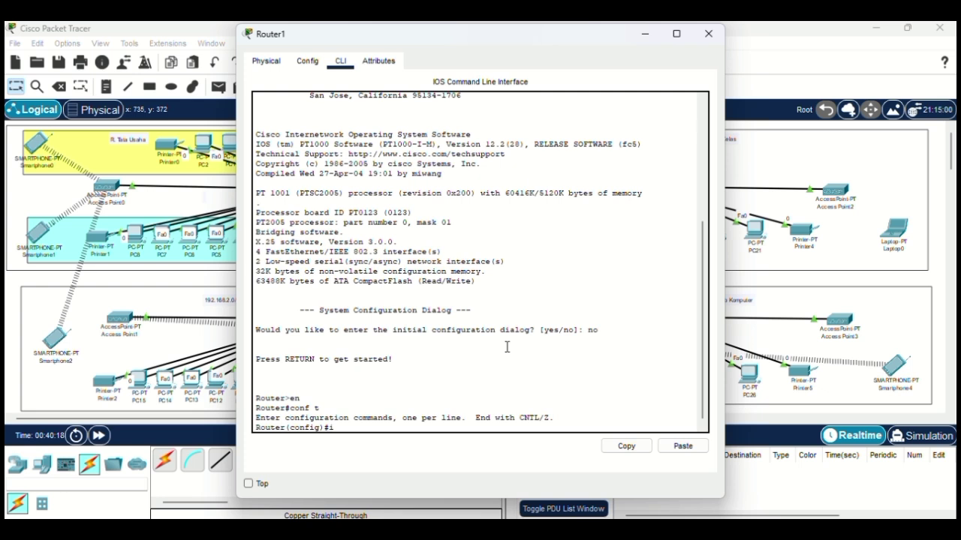
# Step: Give interface serial2/0 address 192.168.10.1 255.255.255.252 and enable it with no sh
pyautogui.write('interface serial2/0')
pyautogui.press('Return')
pyautogui.write('ig-if)#ip ')
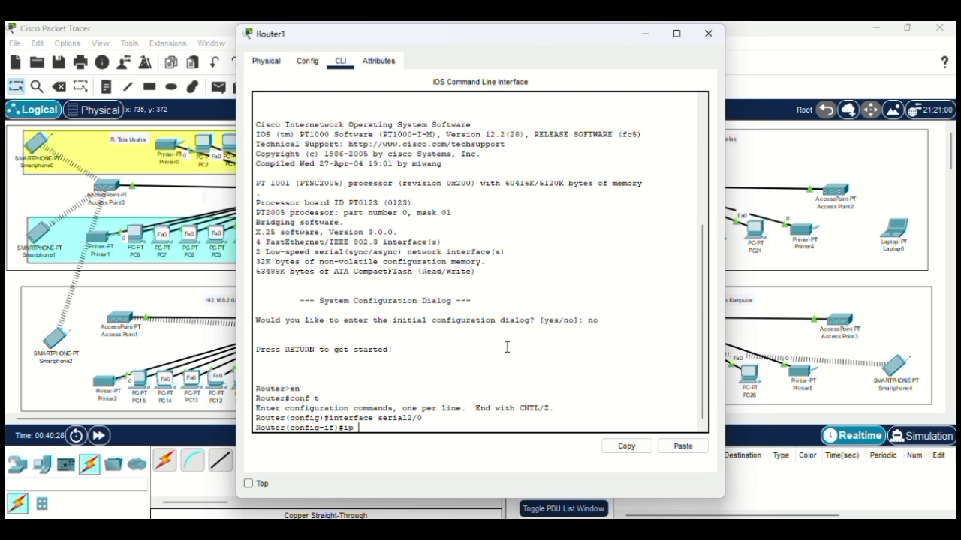
pyautogui.write('add 192.168')
pyautogui.write('.10.1 255.255.')
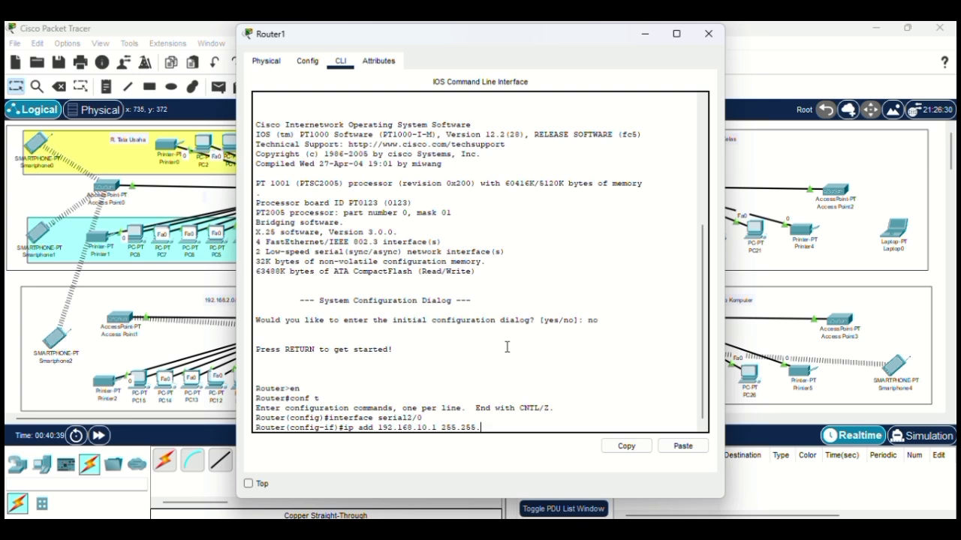
pyautogui.write('255.252')
pyautogui.press('Return')
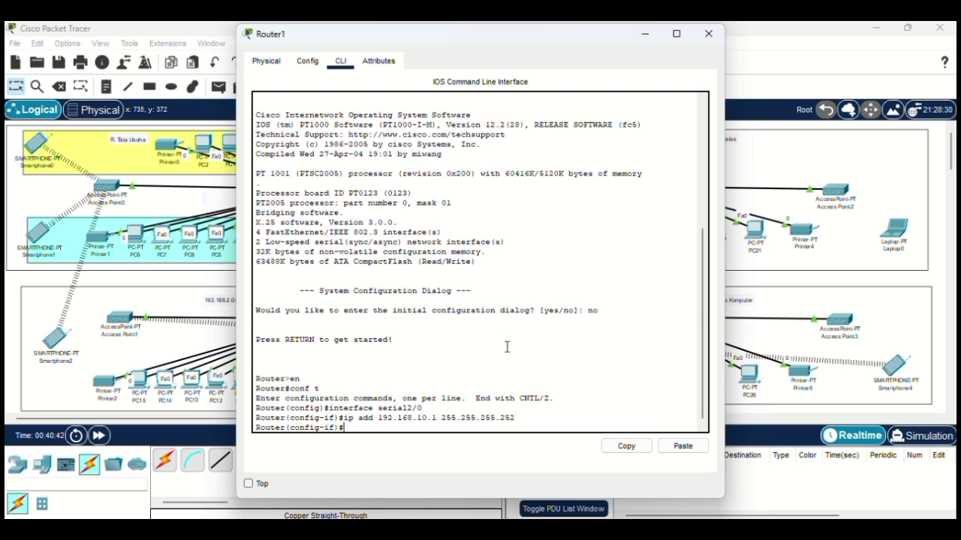
pyautogui.write('no sh')
pyautogui.press('Return')
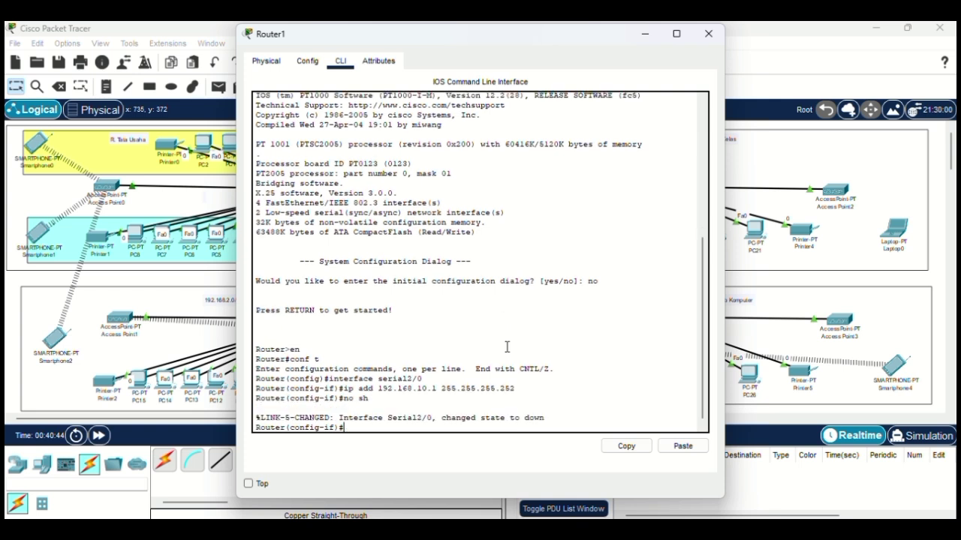
# Step: Exit to privileged mode and run copy running-config startup-config
pyautogui.write('ex')
pyautogui.press('Return')
pyautogui.write('ex')
pyautogui.press('Return')
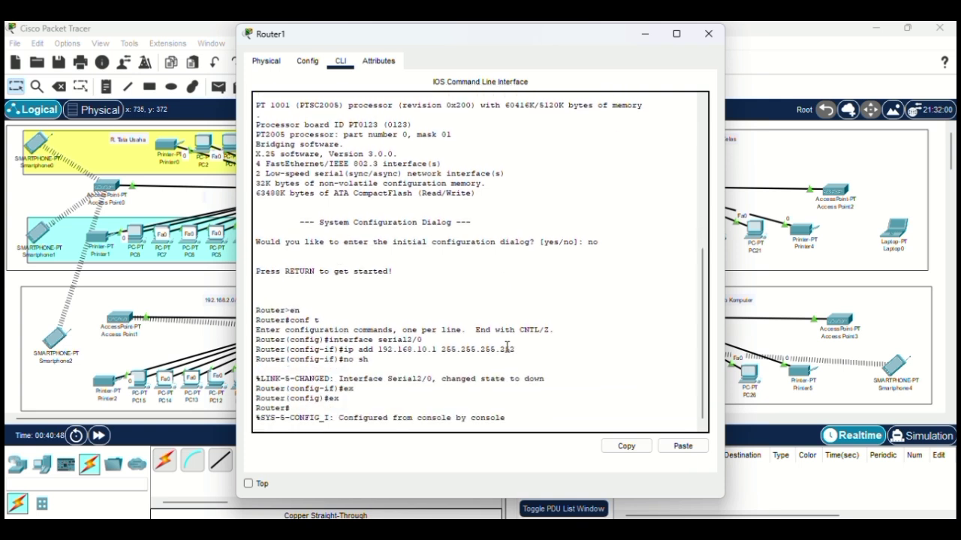
pyautogui.press('Return')
pyautogui.write('cop')
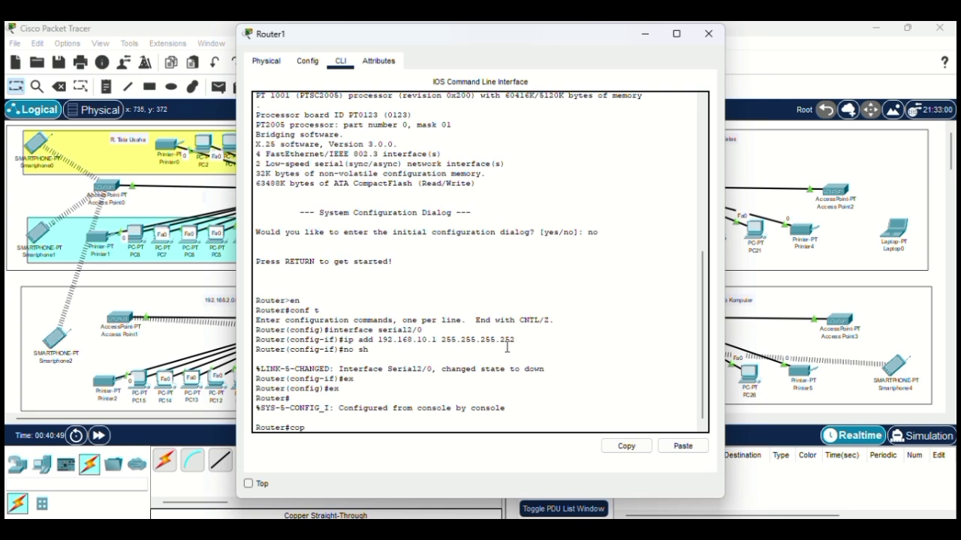
pyautogui.write('y running-config startup')
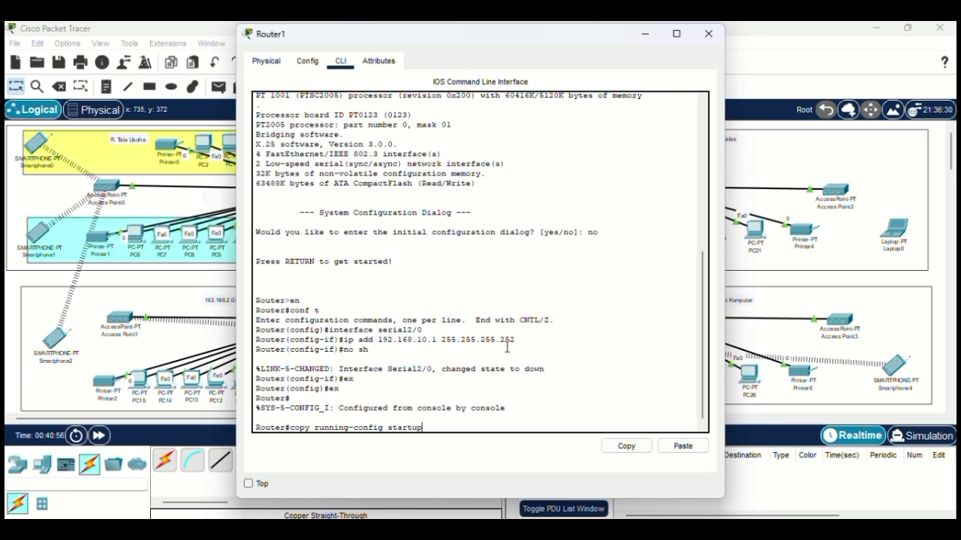
pyautogui.write('-config')
pyautogui.press('Return')
pyautogui.press('Return')
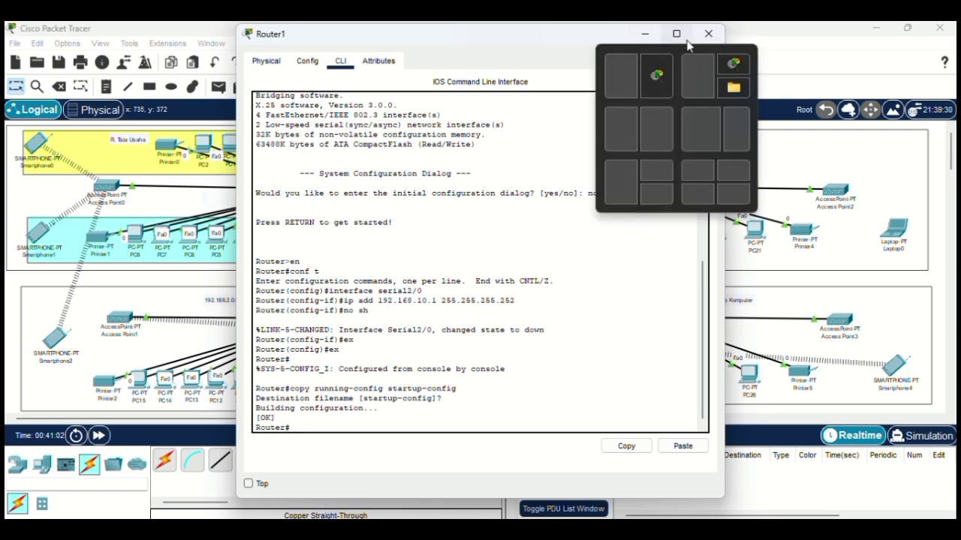
# Step: Close Router1 and bring Router0's CLI to privileged mode, skipping the initial configuration dialog
pyautogui.click(711, 34)
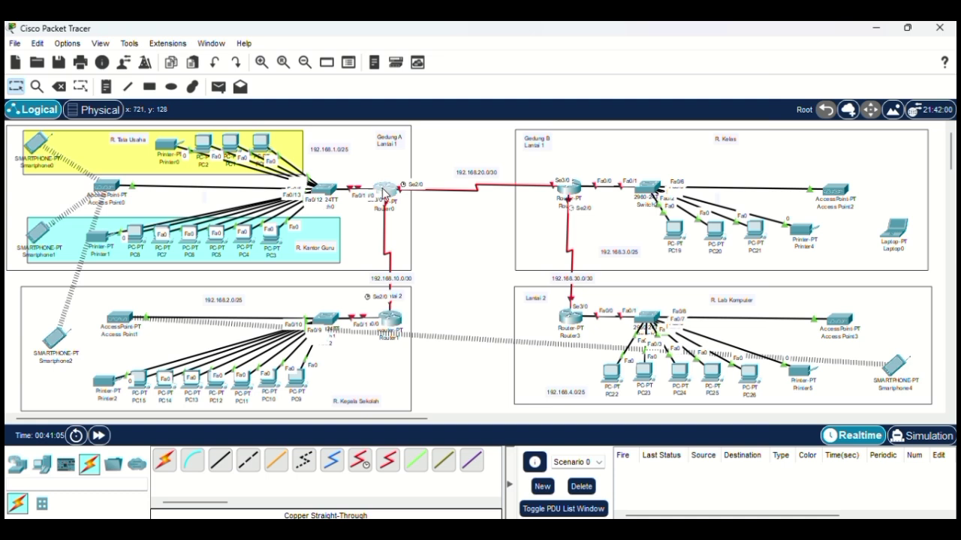
pyautogui.click(384, 193)
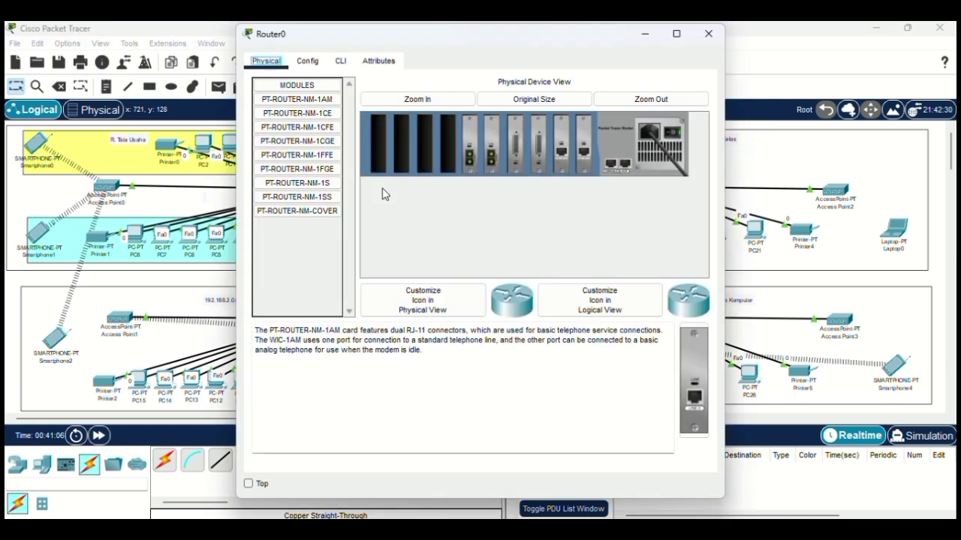
pyautogui.click(342, 63)
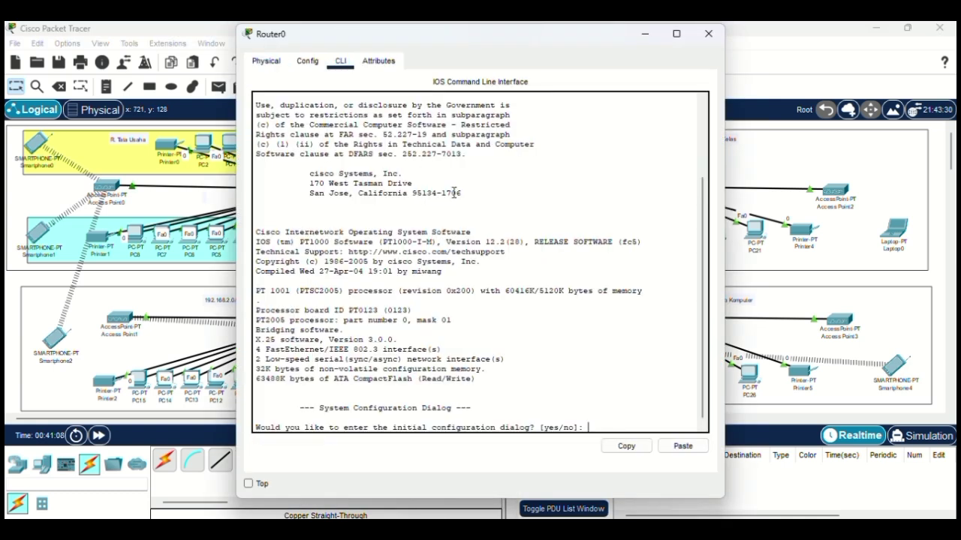
pyautogui.press('Return')
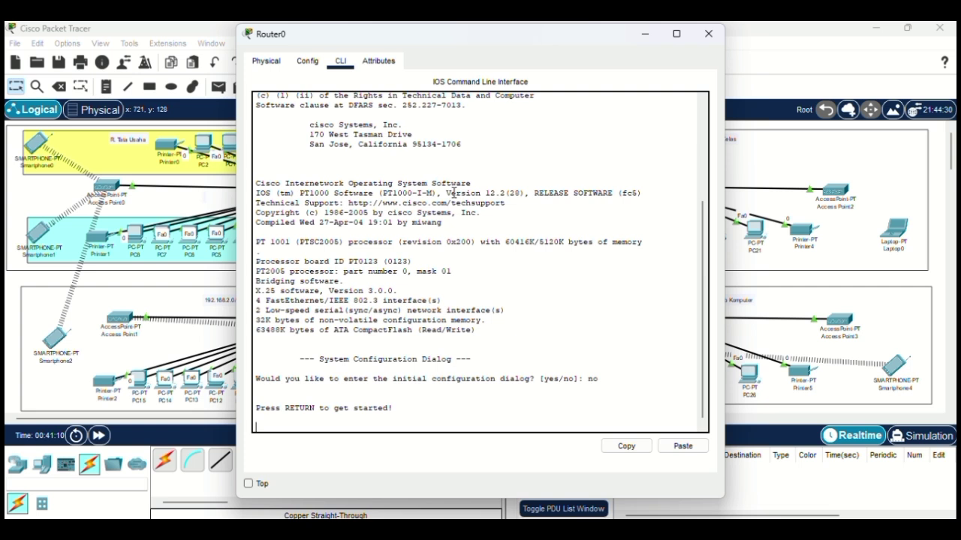
pyautogui.press('Return')
pyautogui.write('er>en')
pyautogui.press('Return')
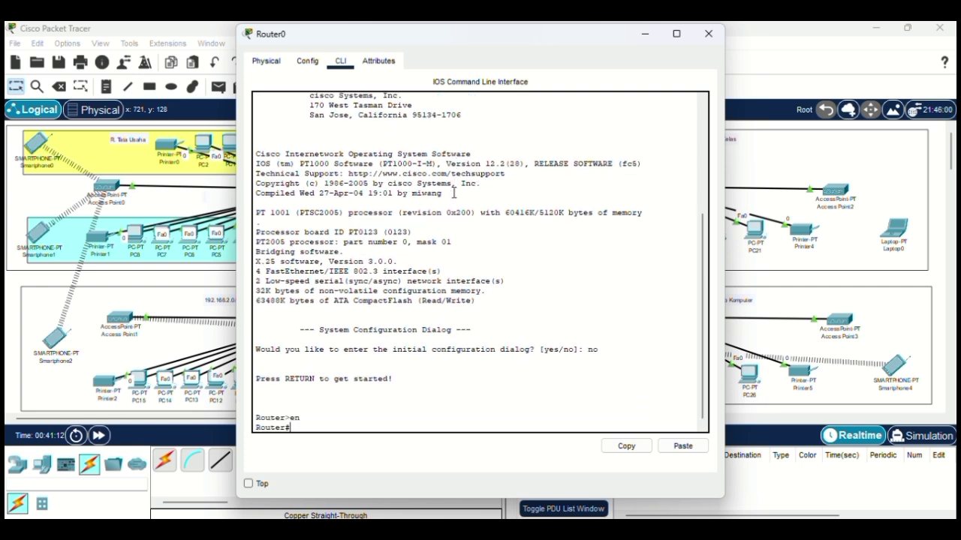
# Step: Give Router0's Serial3/0 the address 192.168.10.2 255.255.255.252 and bring it up with no shut
pyautogui.write('conf t')
pyautogui.press('Return')
pyautogui.write('ig)#in')
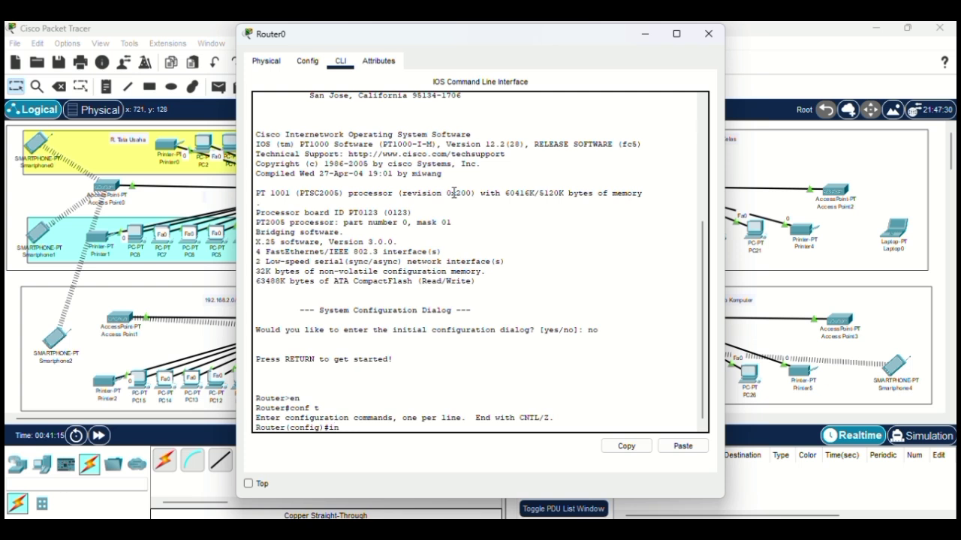
pyautogui.write('terface serial3/0')
pyautogui.press('Return')
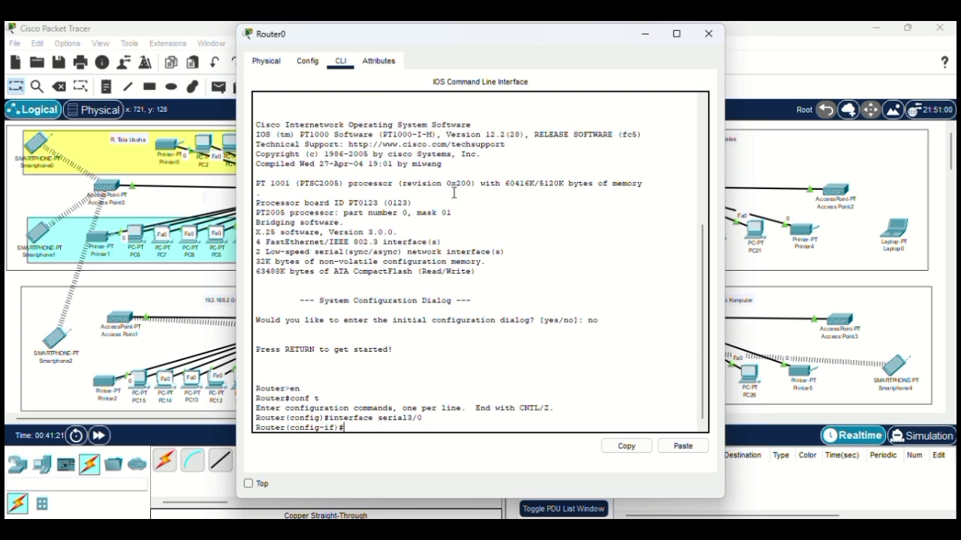
pyautogui.write('ip add 192.168.10.2 255.255')
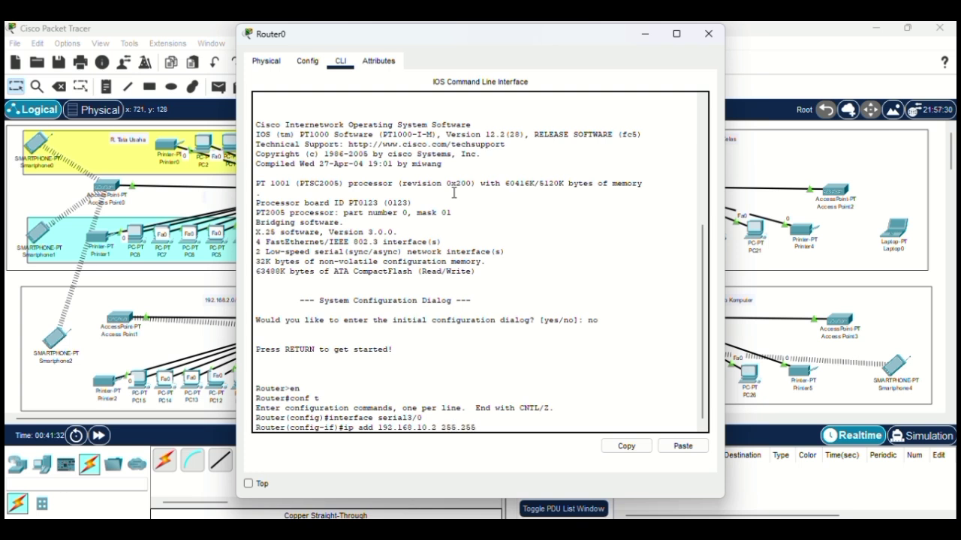
pyautogui.write('.255.252')
pyautogui.press('Return')
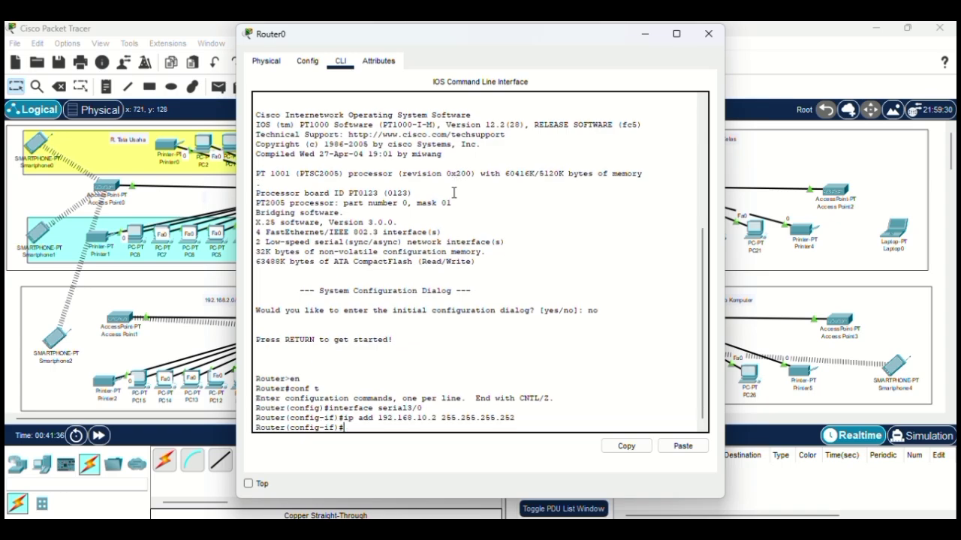
pyautogui.write('no shut')
pyautogui.press('Return')
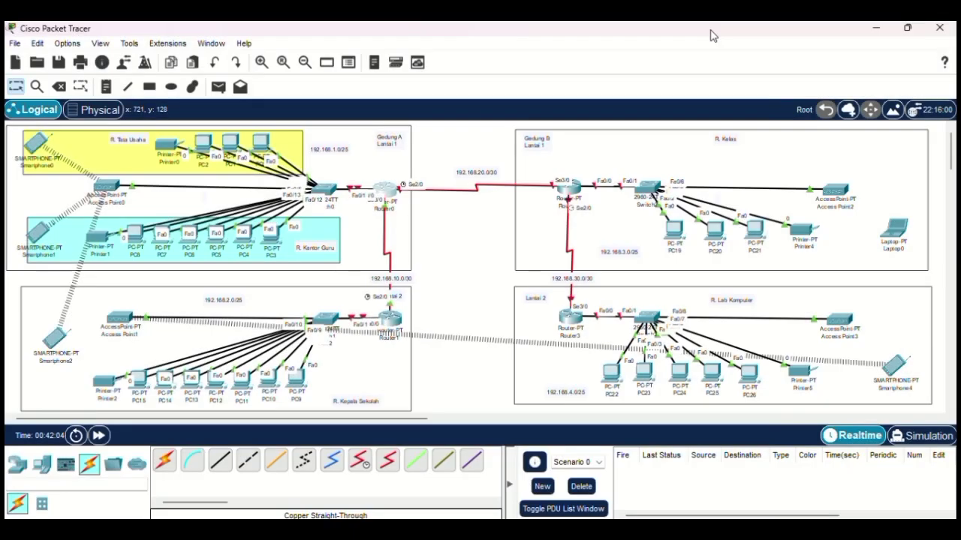
pyautogui.click(385, 192)
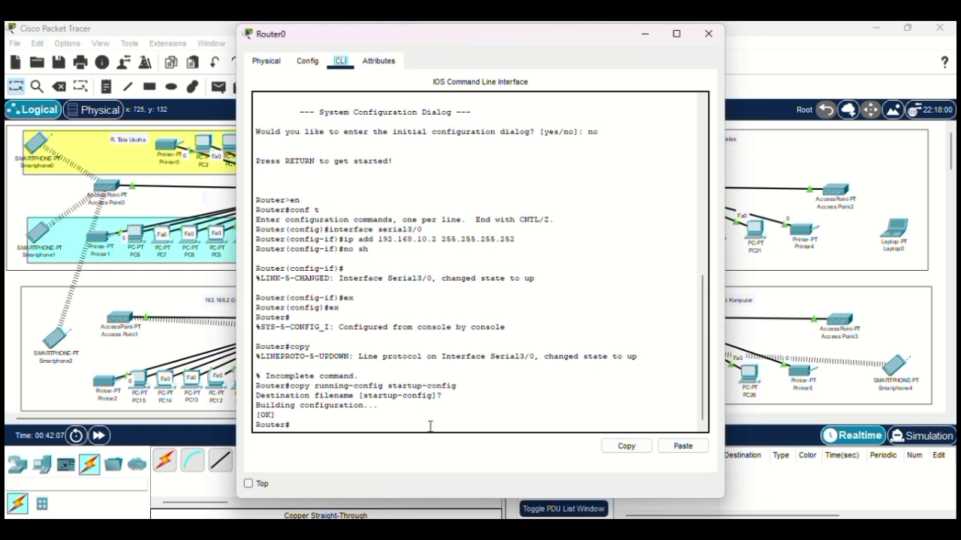
# Step: Configure Router0's Serial2/0 as 192.168.20.1 255.255.255.252, enable it, and exit interface mode
pyautogui.press('Return')
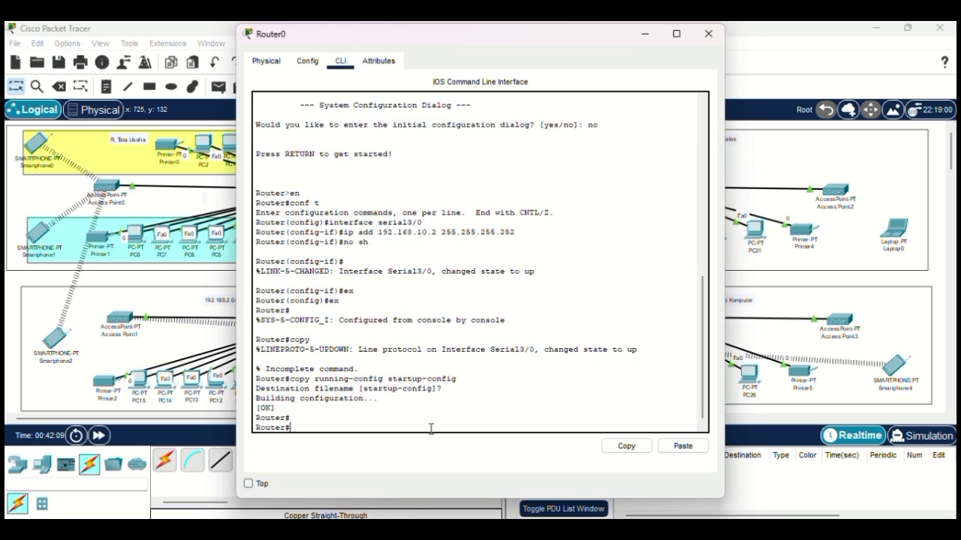
pyautogui.write('conf')
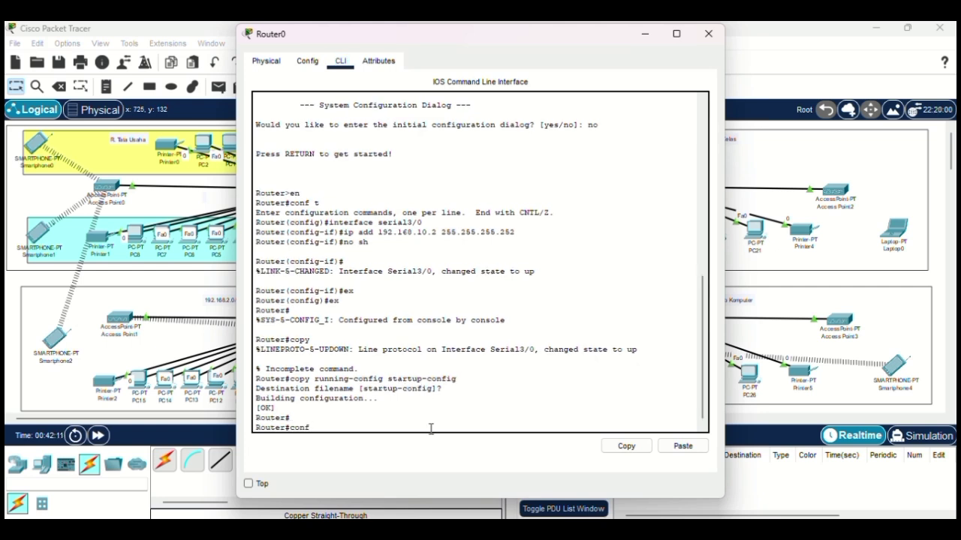
pyautogui.write(' t')
pyautogui.press('Return')
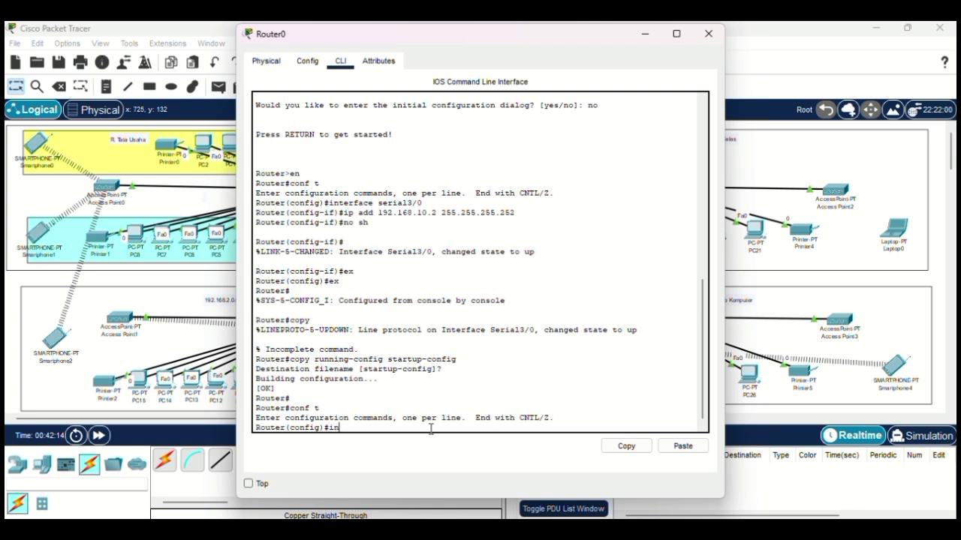
pyautogui.write('interface serial')
pyautogui.press('BackSpace')
pyautogui.write('2/0')
pyautogui.press('Return')
pyautogui.write('ip')
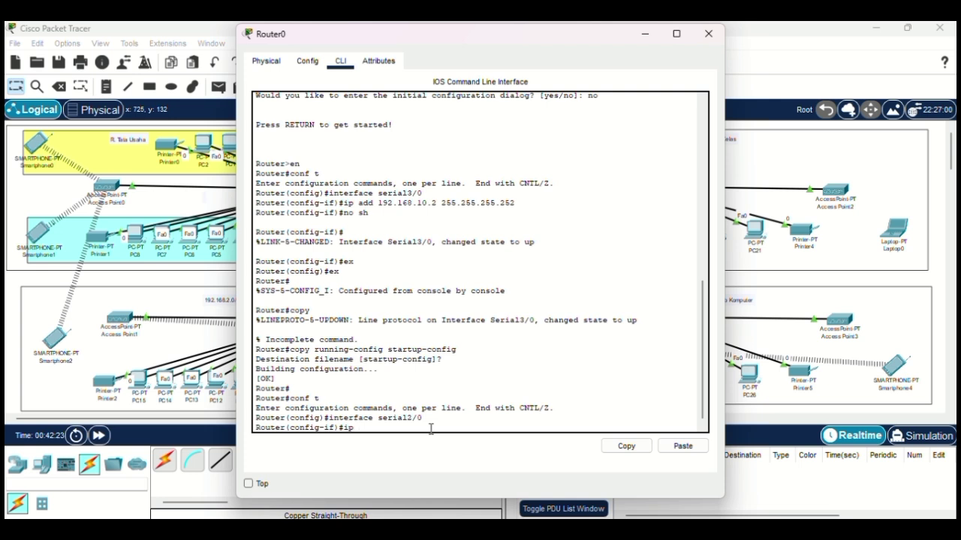
pyautogui.write(' add 192.168.20.1 255.255')
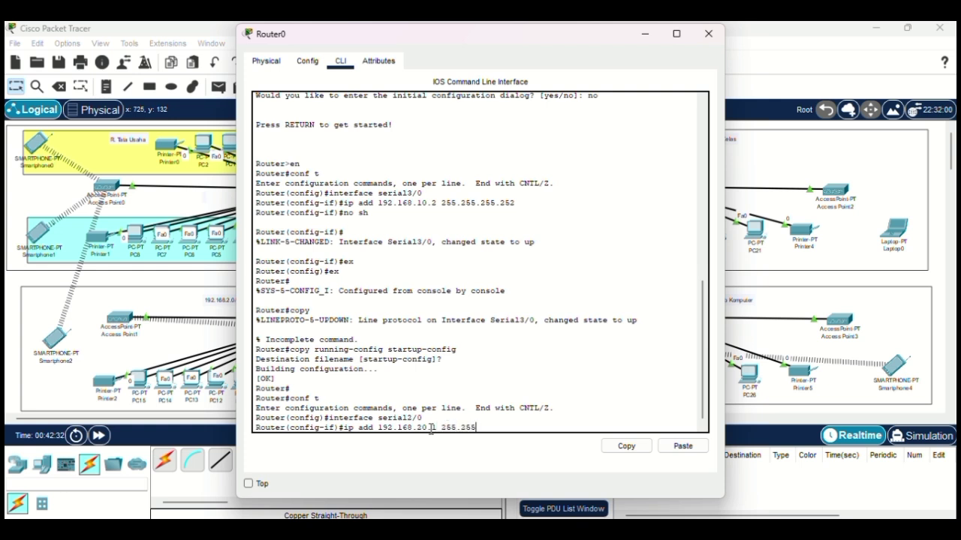
pyautogui.write('.252')
pyautogui.press('Return')
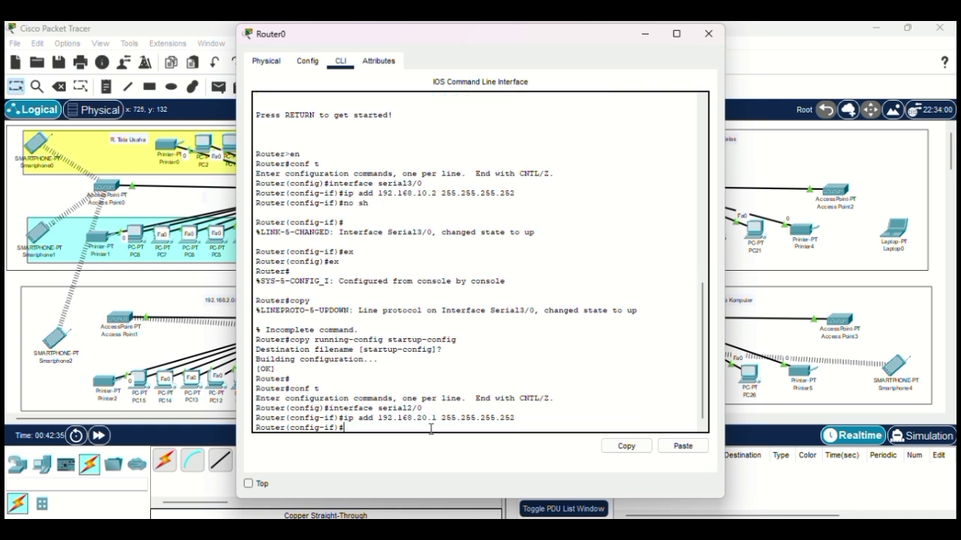
pyautogui.write('no sh')
pyautogui.press('Return')
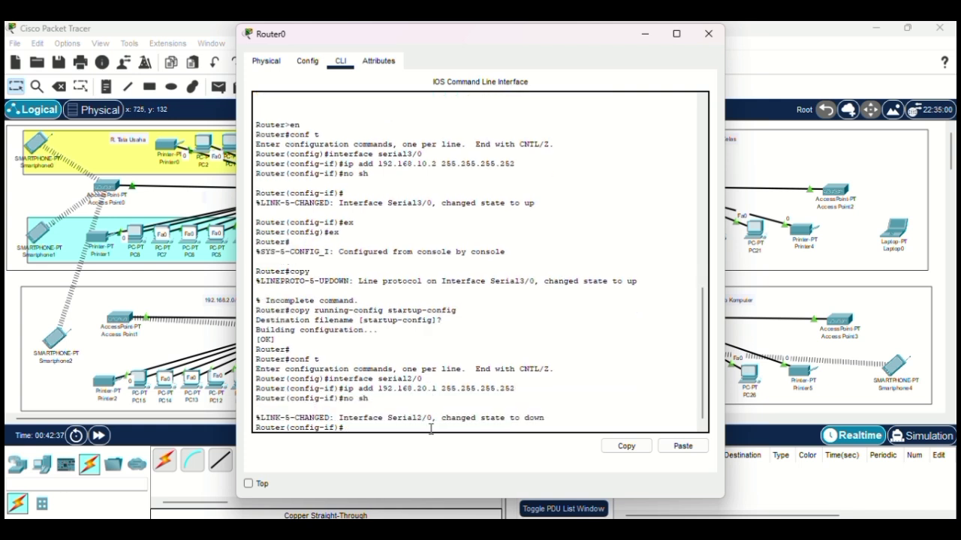
pyautogui.write('e')
pyautogui.write('x')
pyautogui.press('Return')
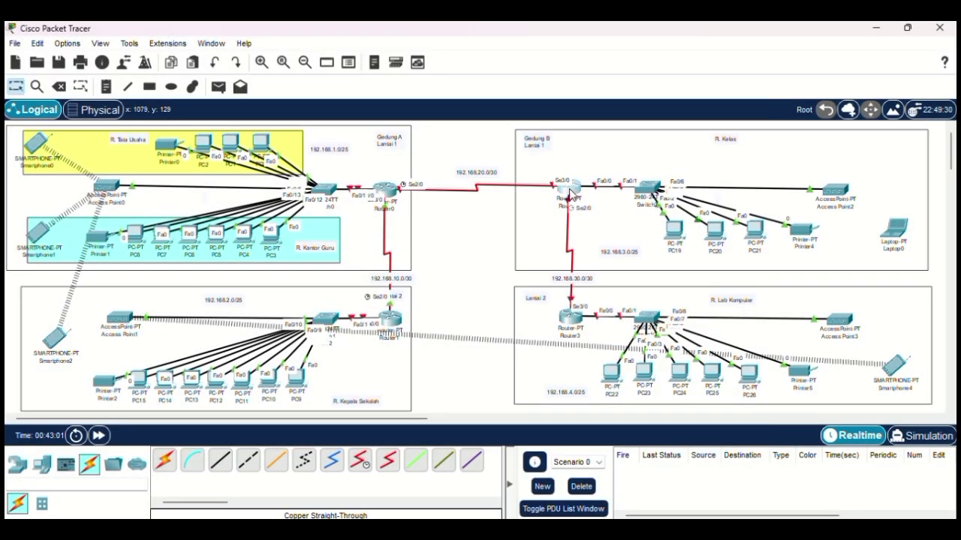
# Step: Bring Router2's CLI to privileged mode, answering no to the initial configuration dialog
pyautogui.click(569, 188)
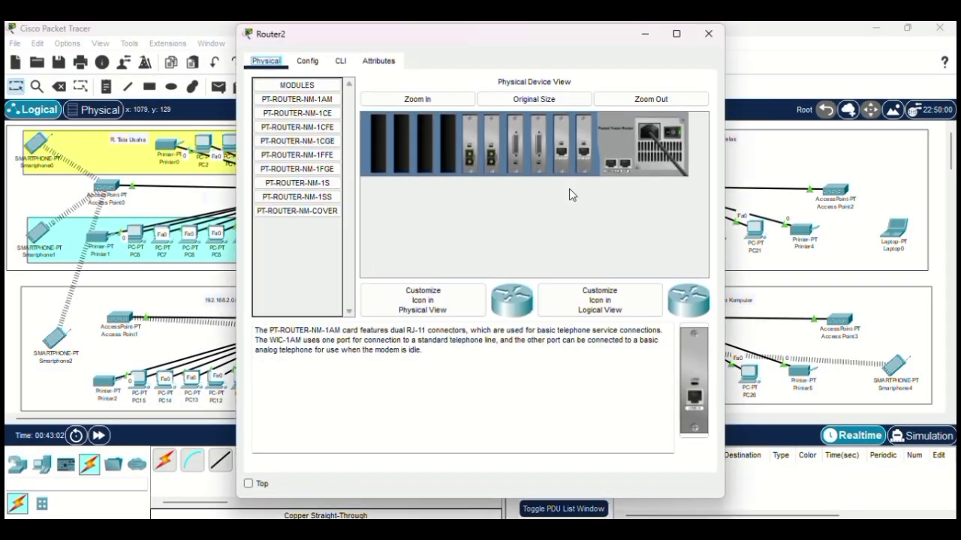
pyautogui.click(340, 63)
pyautogui.write('n')
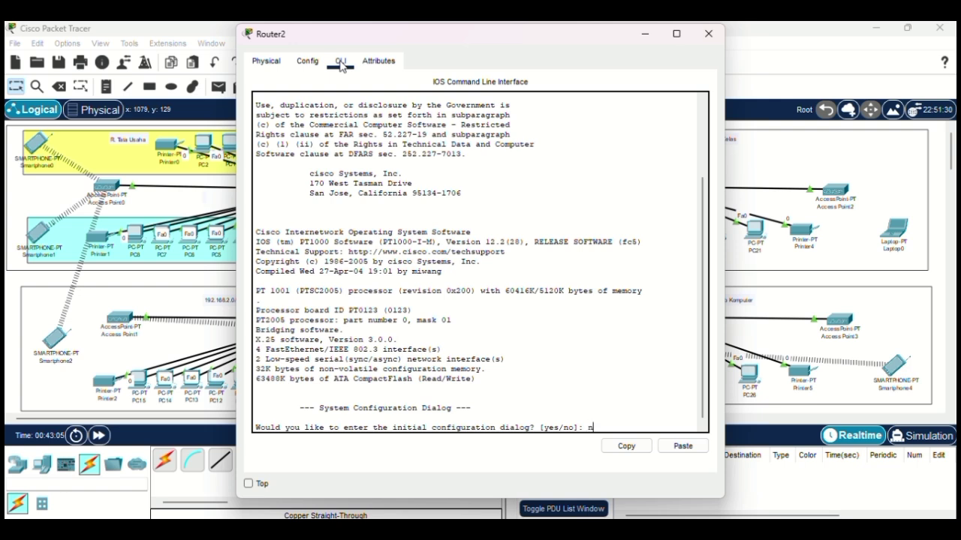
pyautogui.write('o')
pyautogui.press('Return')
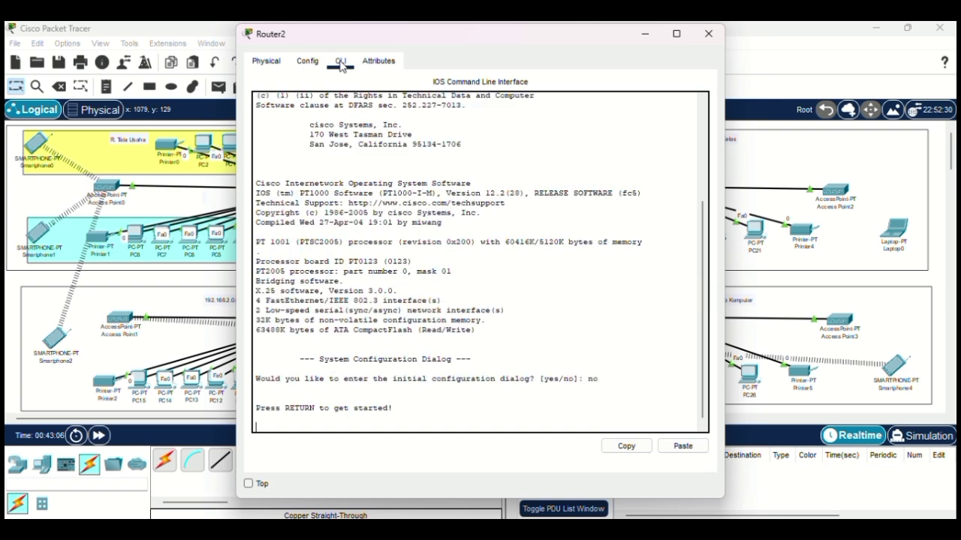
pyautogui.press('Return')
pyautogui.write('er>e')
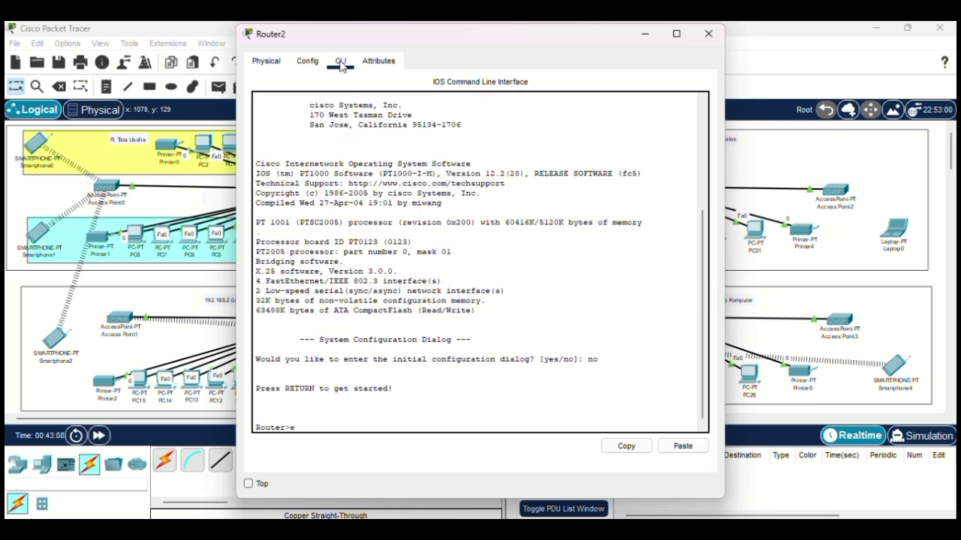
pyautogui.write('n')
pyautogui.press('Return')
# Step: Give Router2's Serial3/0 the address 192.168.20.2 255.255.255.252, enable it, and close the window
pyautogui.write('conf')
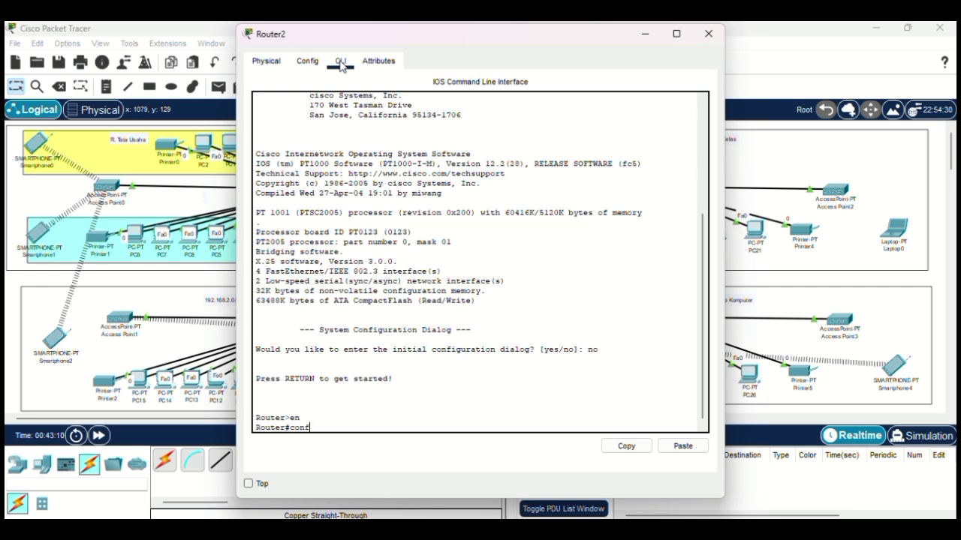
pyautogui.write(' t')
pyautogui.press('Return')
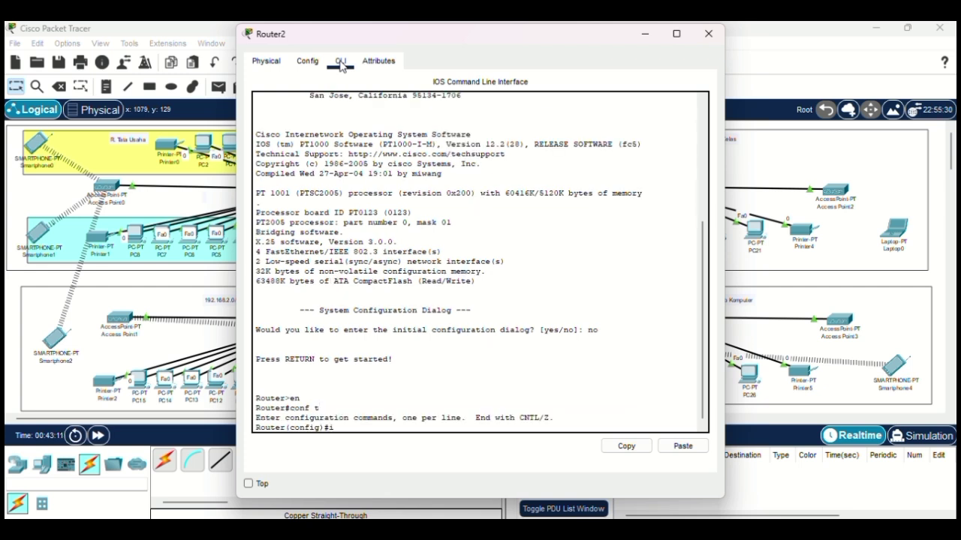
pyautogui.write('interface')
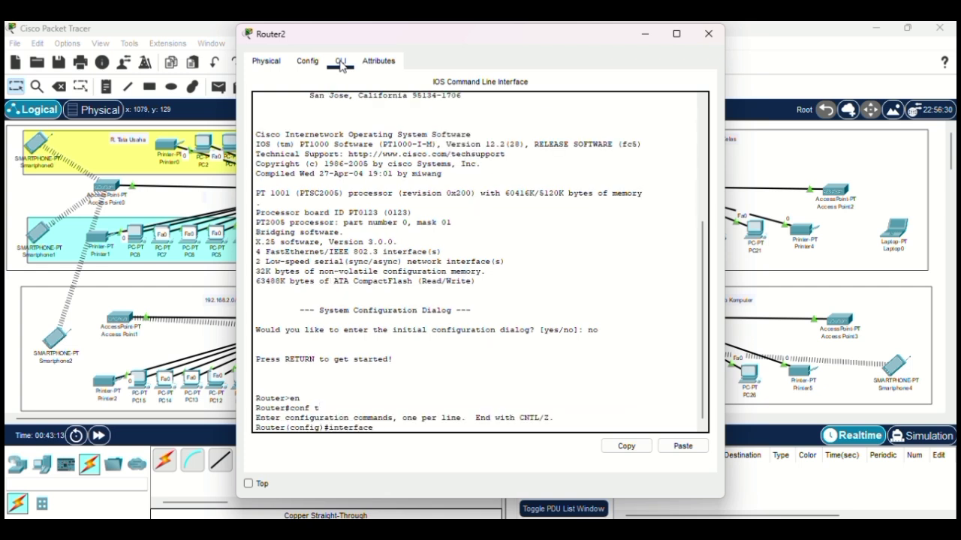
pyautogui.write(' serial3/0')
pyautogui.press('Return')
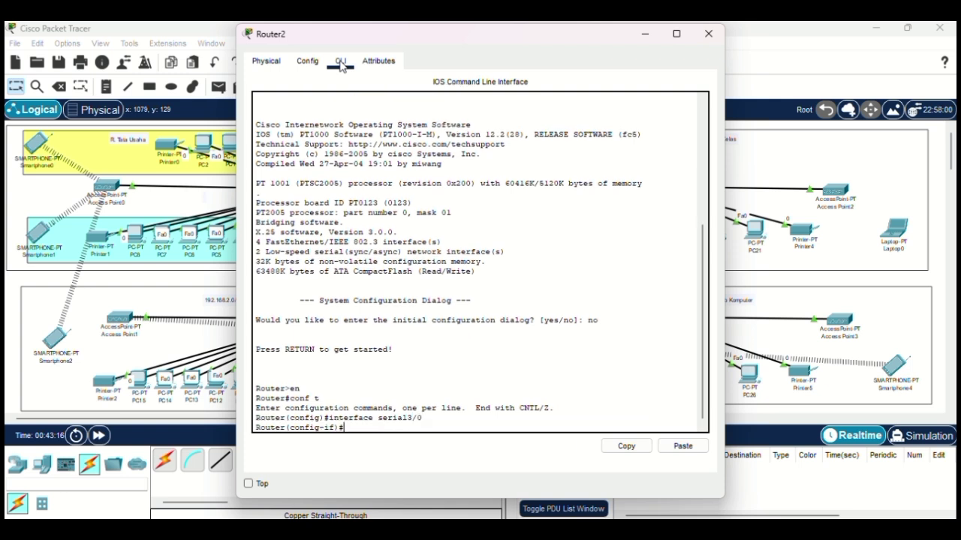
pyautogui.write('ip add 192.168.20.2 255.2')
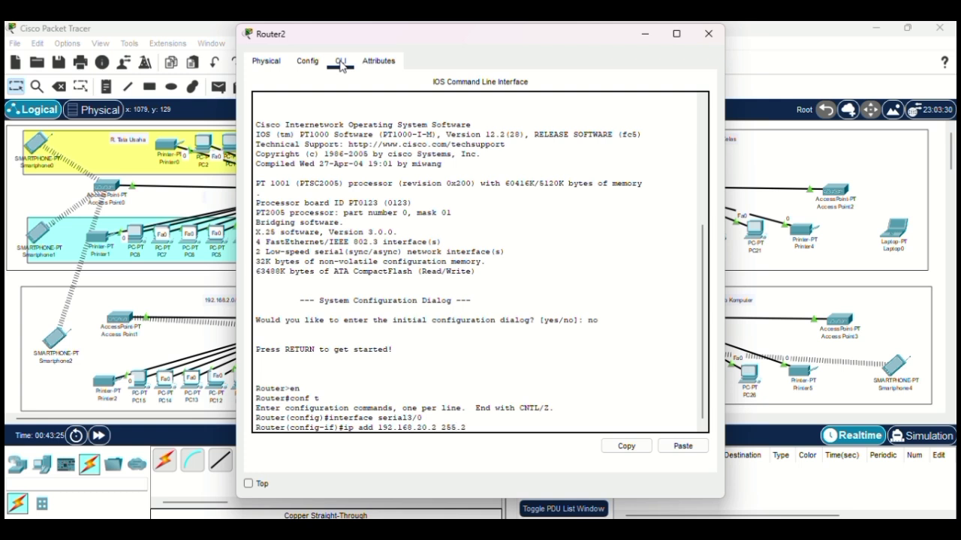
pyautogui.write('55.255.252')
pyautogui.press('Return')
pyautogui.write('no')
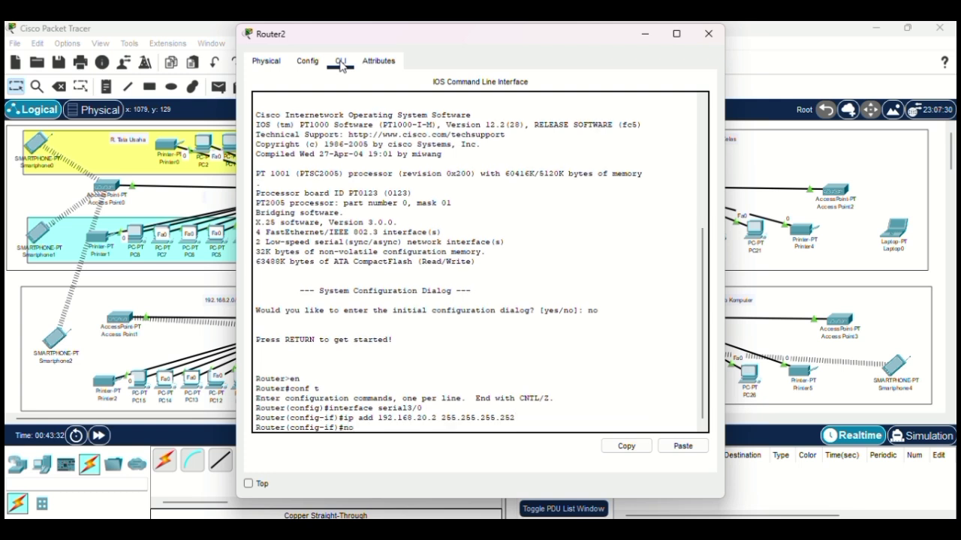
pyautogui.write(' sh')
pyautogui.press('Return')
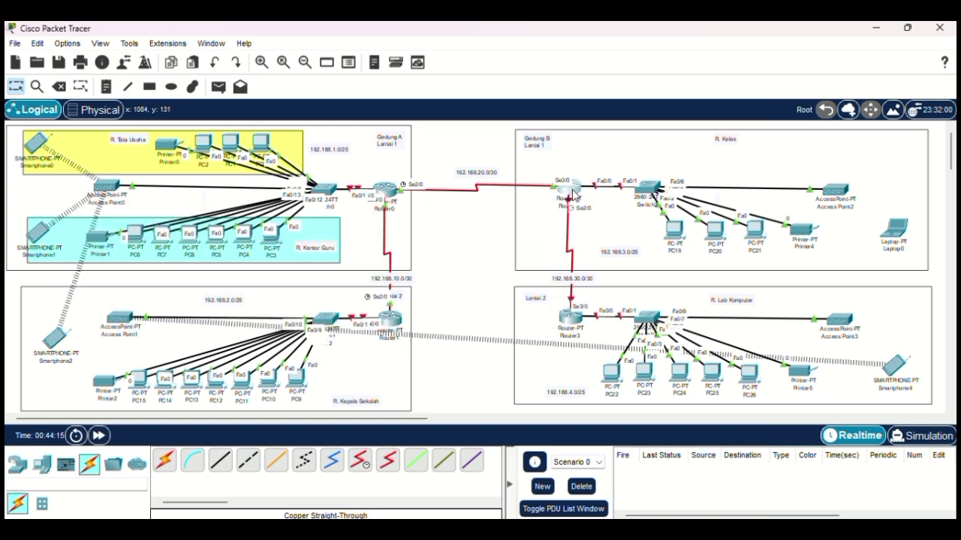
pyautogui.click(574, 195)
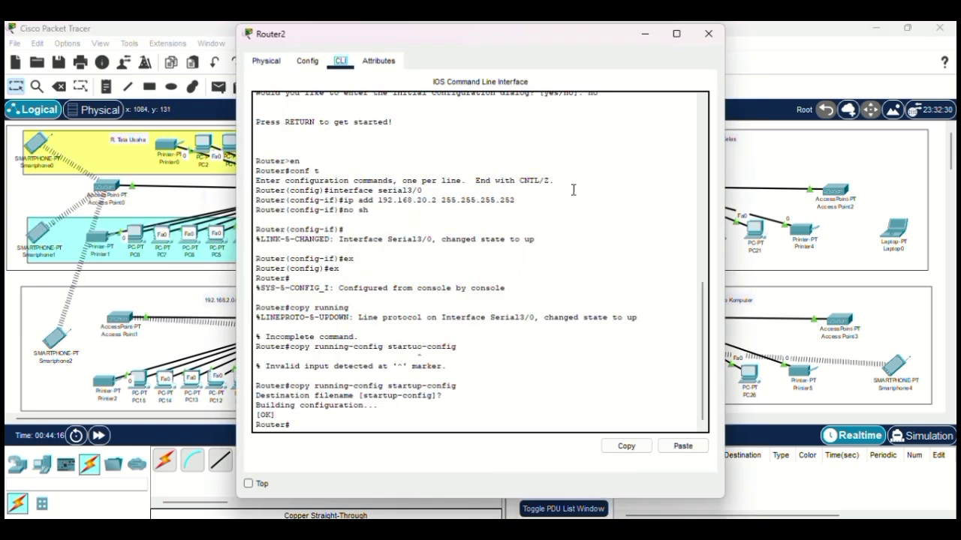
pyautogui.click(709, 36)
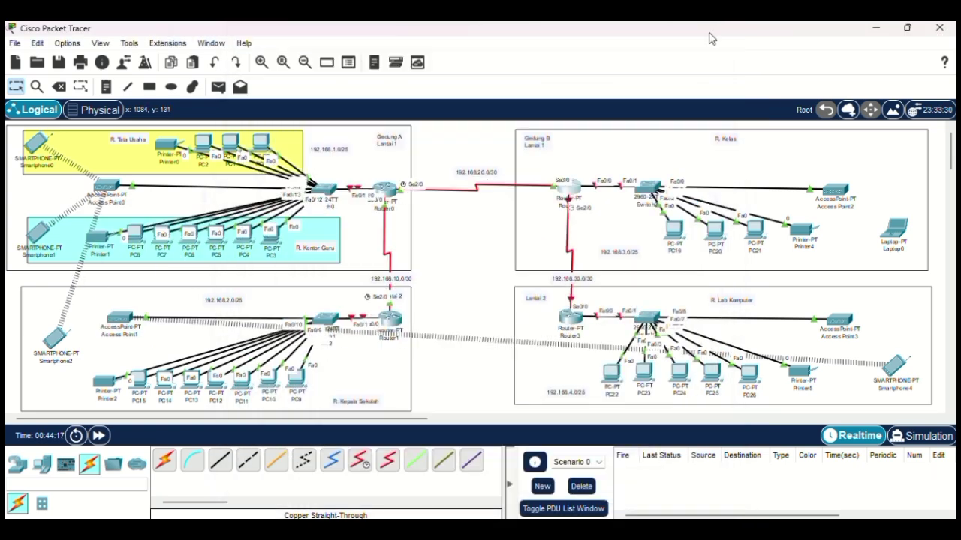
# Step: Bring Router3's CLI to privileged mode, answering no to the initial configuration dialog
pyautogui.click(572, 319)
pyautogui.click(340, 63)
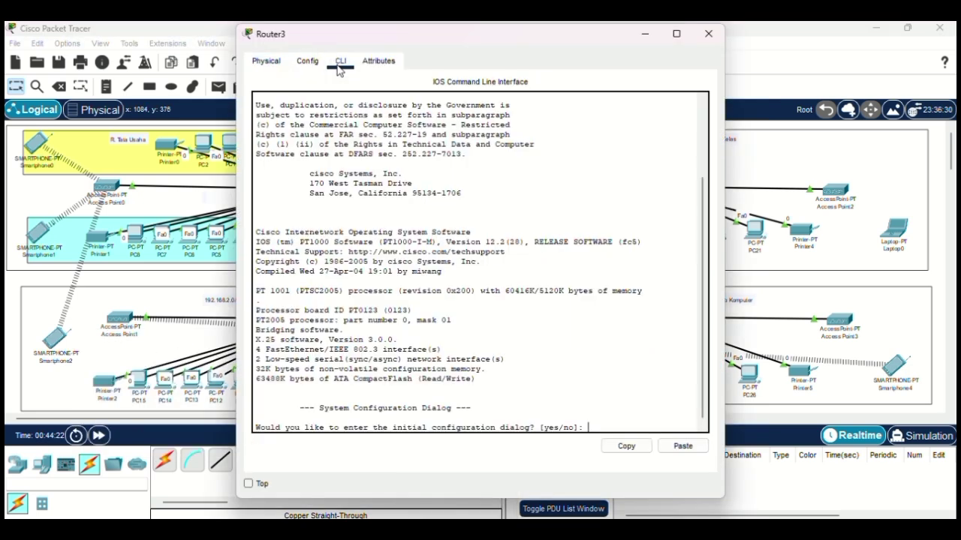
pyautogui.write('no')
pyautogui.press('Return')
pyautogui.press('Return')
pyautogui.write('er>e')
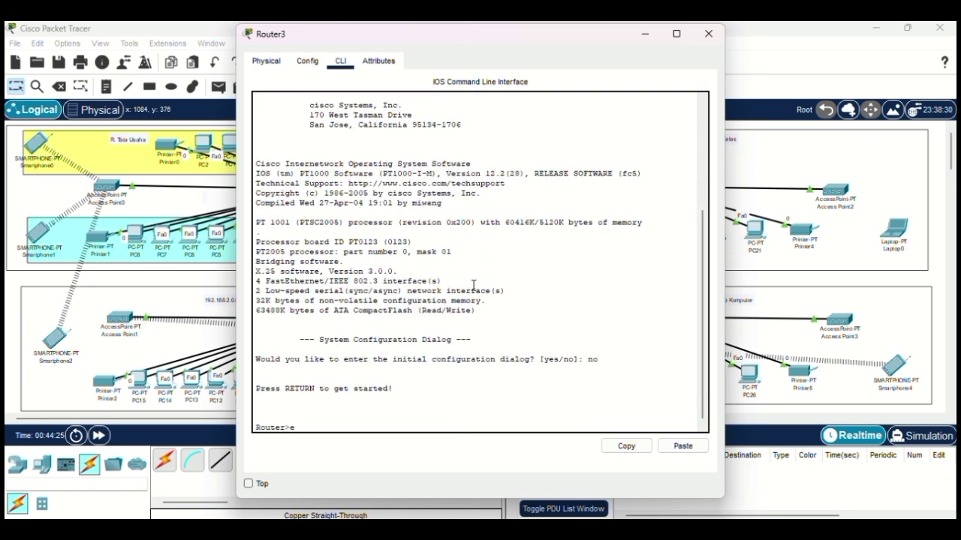
pyautogui.write('n')
# Step: Assign Router3's Serial3/0 192.168.30.1 255.255.255.252, enable it, and close the window
pyautogui.press('Return')
pyautogui.write('con')
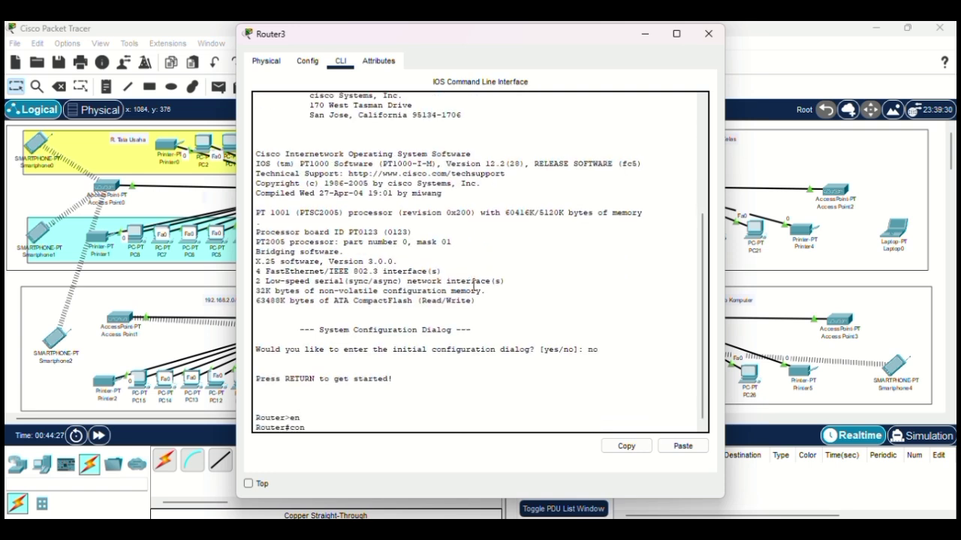
pyautogui.write('f t')
pyautogui.press('Return')
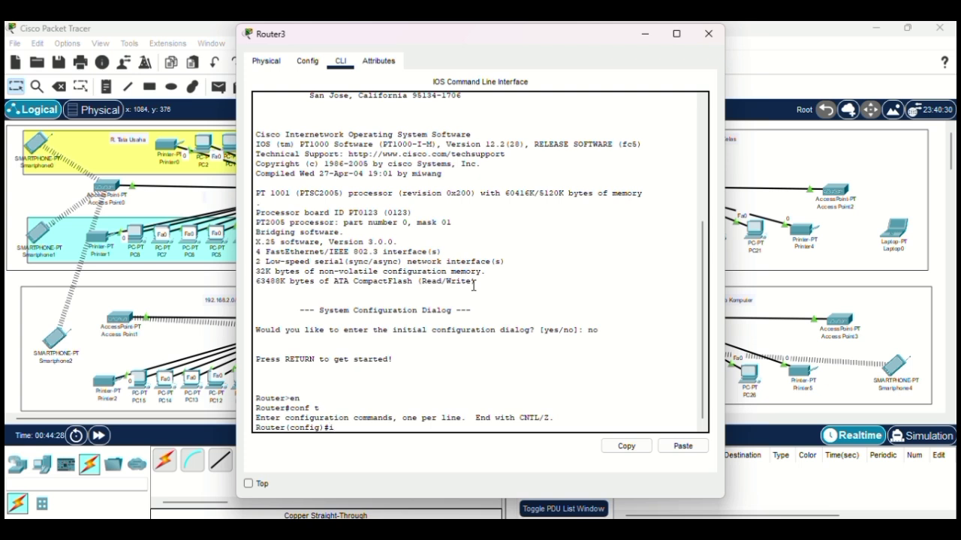
pyautogui.write('interface serial3/0')
pyautogui.press('Return')
pyautogui.write('ip')
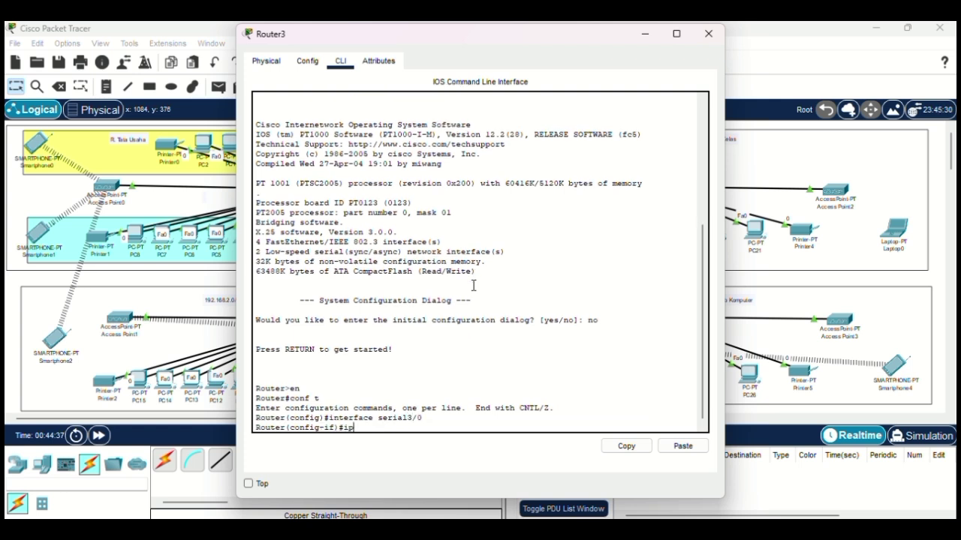
pyautogui.write(' add 192.168.30.1 255.255.2')
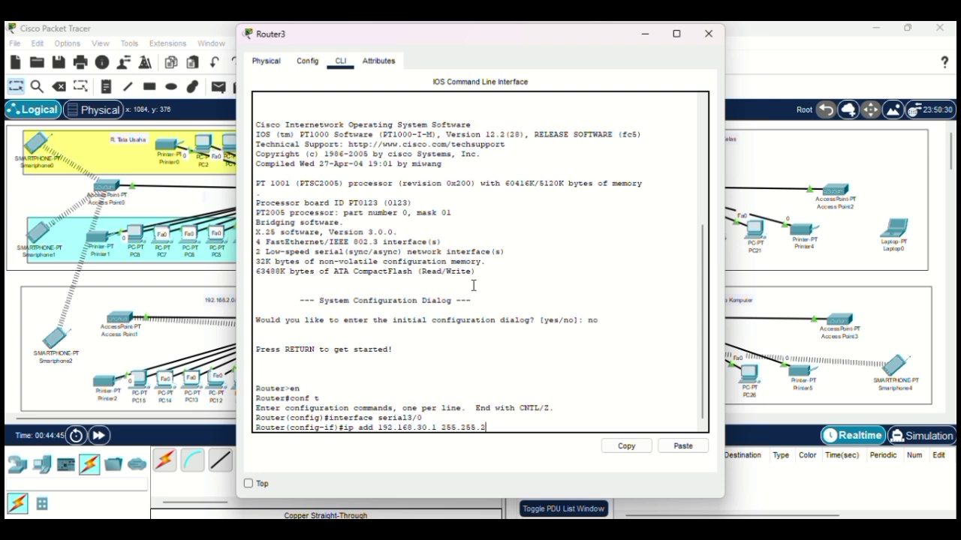
pyautogui.write('55.252')
pyautogui.press('Return')
pyautogui.write('nfig-if)#no')
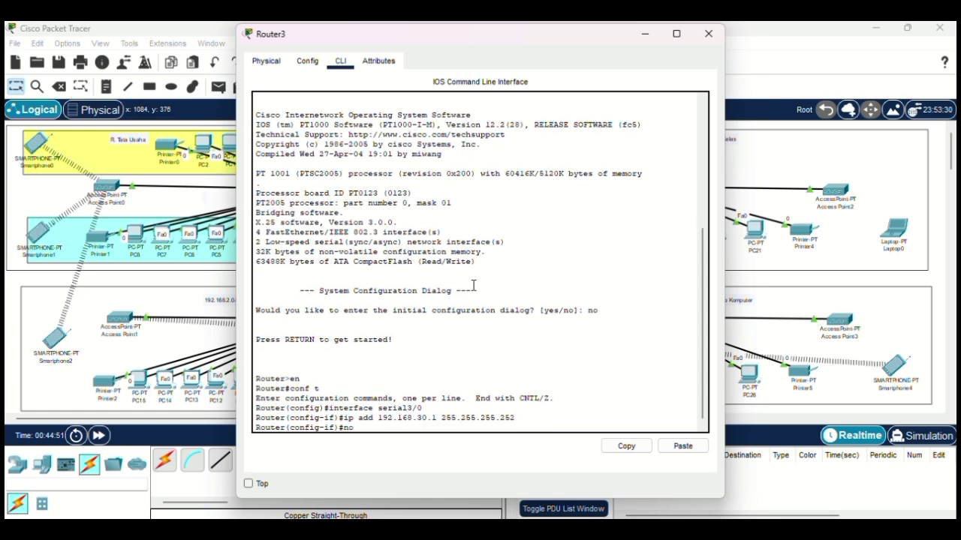
pyautogui.write(' sh')
pyautogui.press('Return')
pyautogui.press('Return')
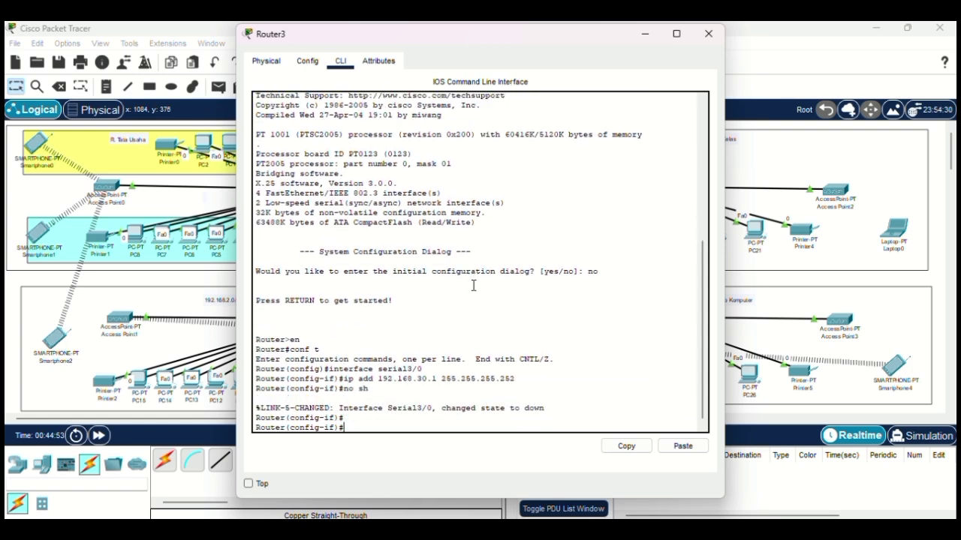
pyautogui.click(708, 34)
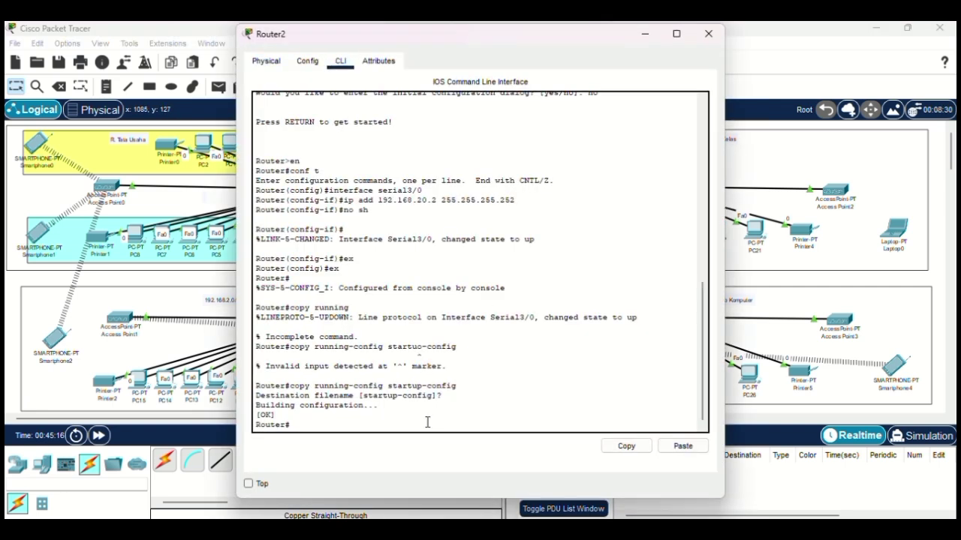
# Step: Configure Router2's Serial2/0 as 192.168.30.2 255.255.255.252, enable it with no sh, and exit
pyautogui.write('conf t')
pyautogui.press('Return')
pyautogui.write('interf')
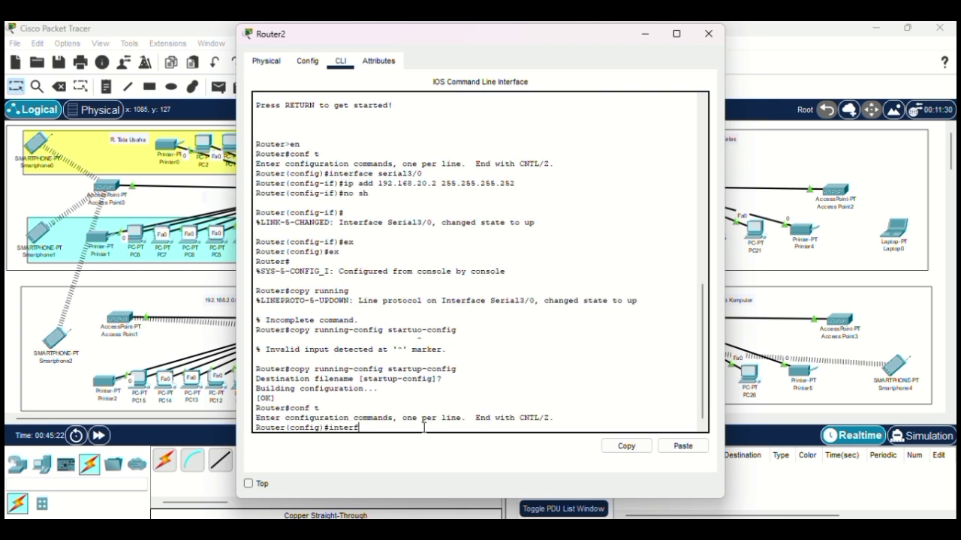
pyautogui.write('ace seria')
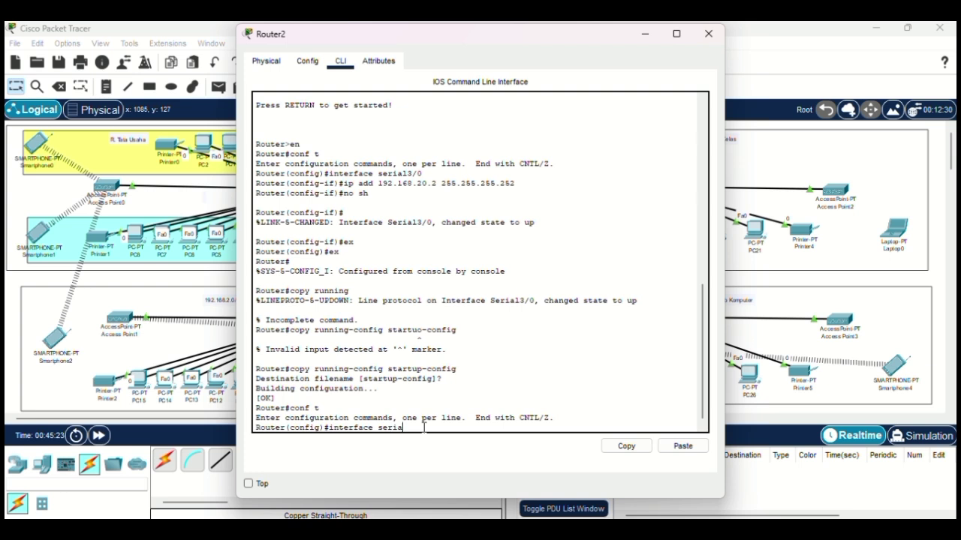
pyautogui.write('l2/0')
pyautogui.press('Return')
pyautogui.write('ig-if)#i')
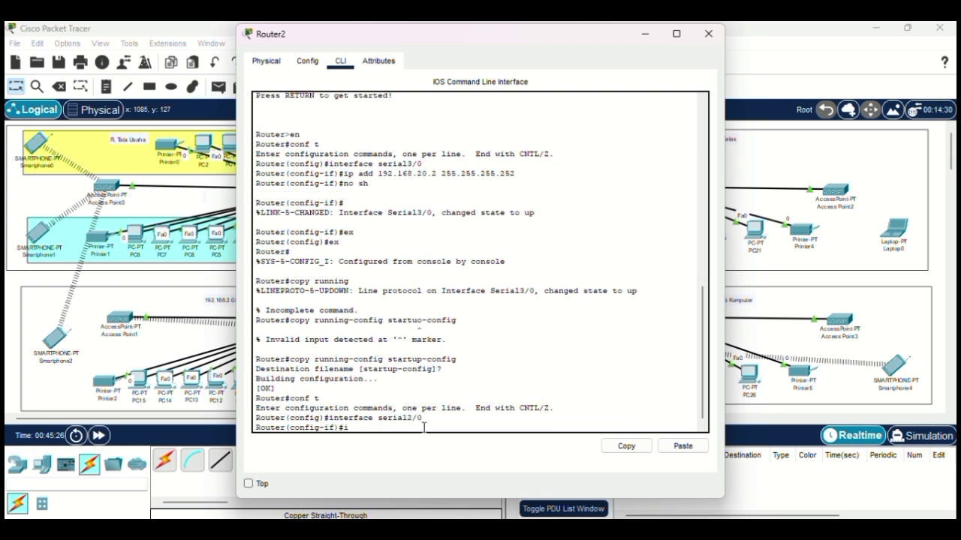
pyautogui.write('p add 192.168.30.2 255.255.255.252')
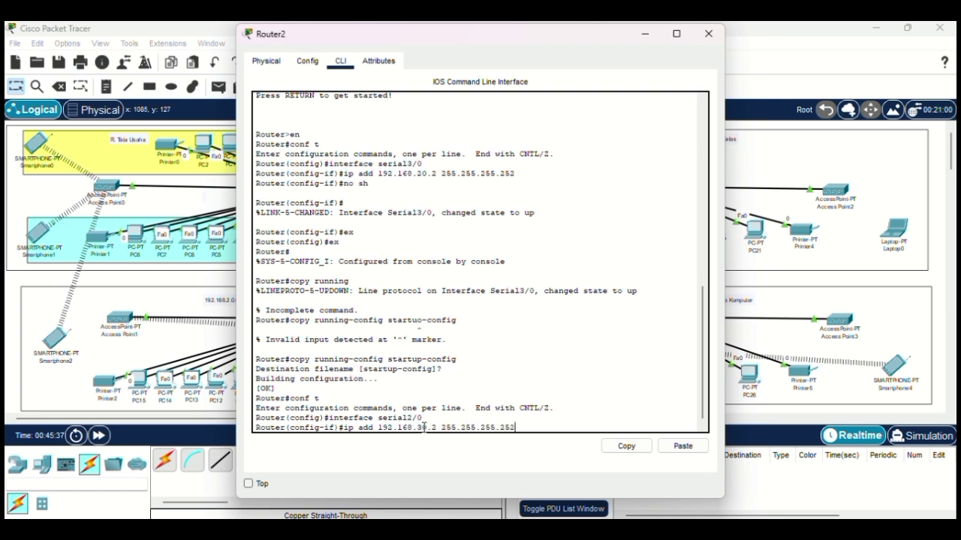
pyautogui.press('Return')
pyautogui.write('no sh')
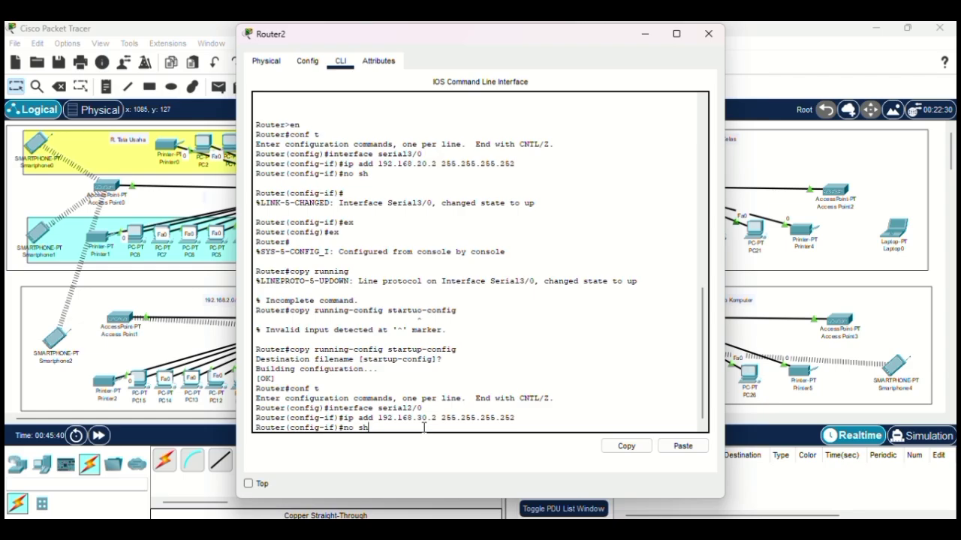
pyautogui.press('Return')
pyautogui.write('ex')
pyautogui.press('Return')
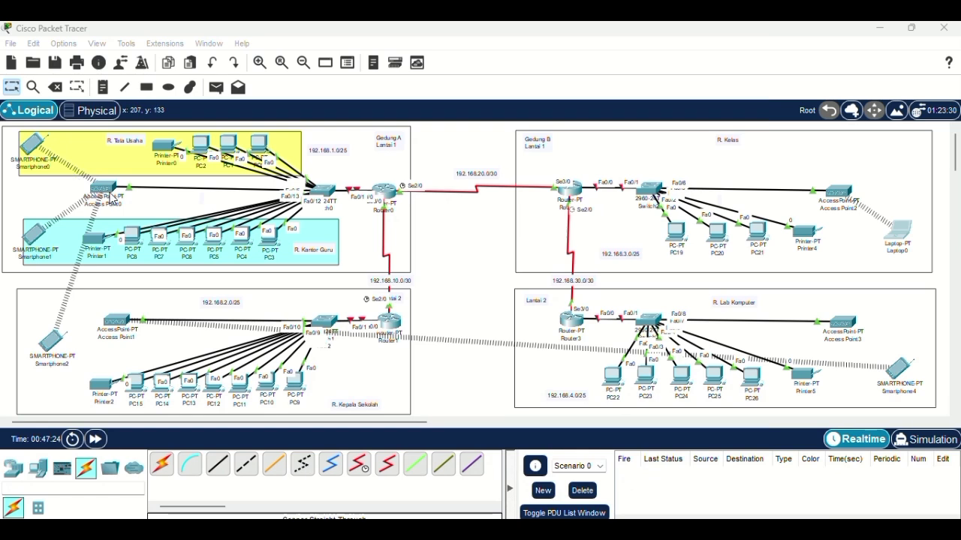
# Step: Set Access Point0's Port 1 to WPA-PSK authentication and enter the PSK pass phrase
pyautogui.click(111, 194)
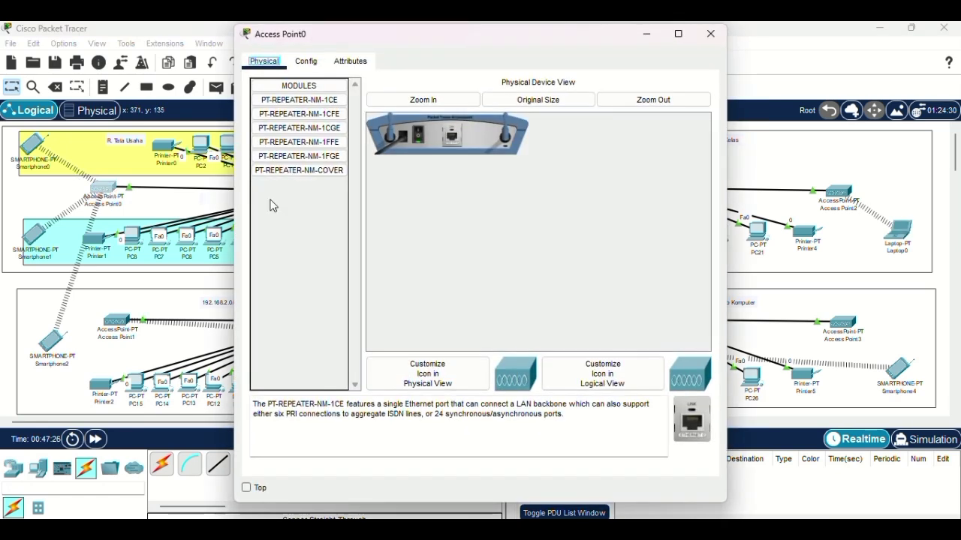
pyautogui.click(306, 61)
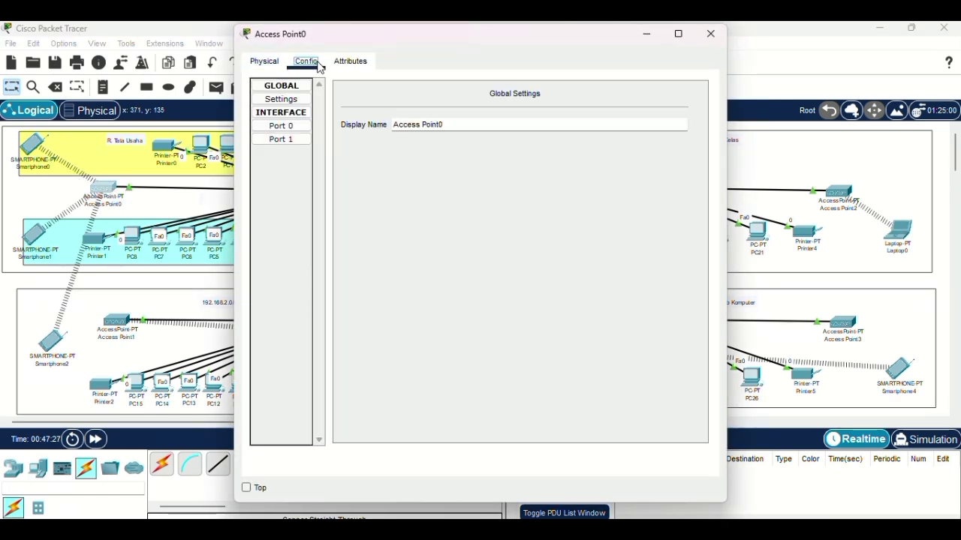
pyautogui.click(285, 141)
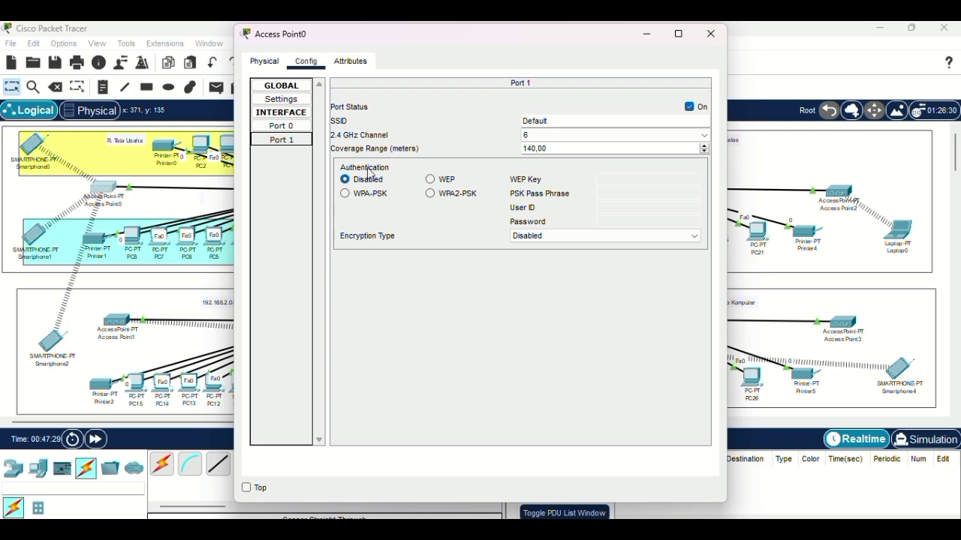
pyautogui.click(375, 196)
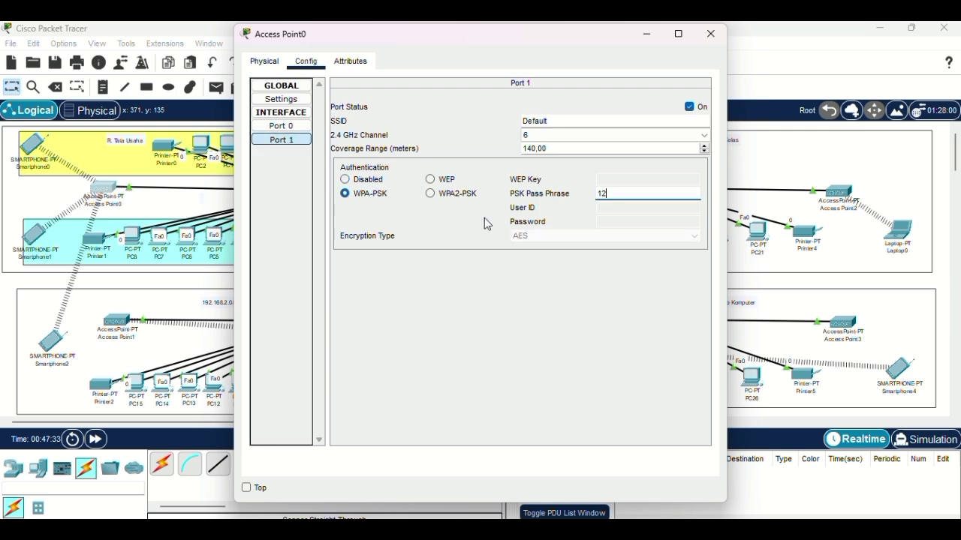
pyautogui.write('1234567890')
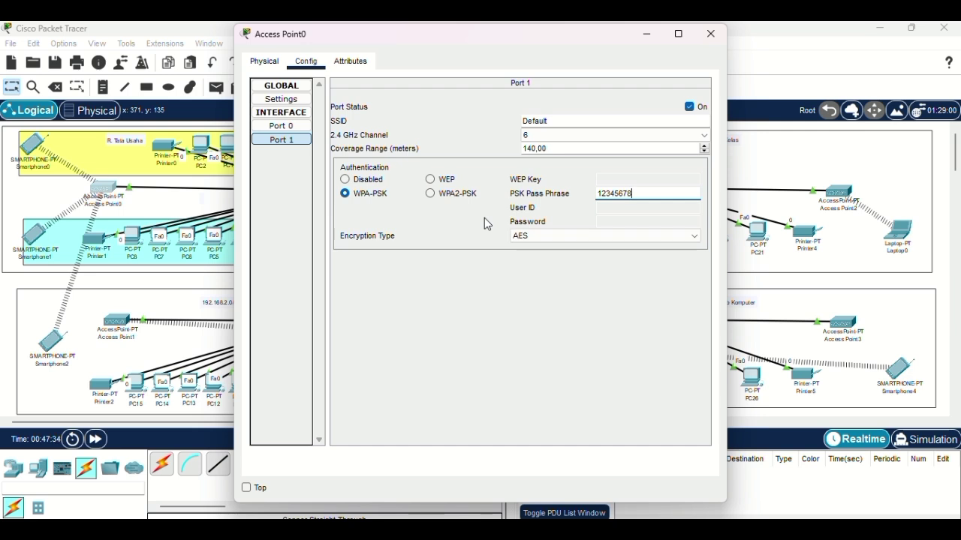
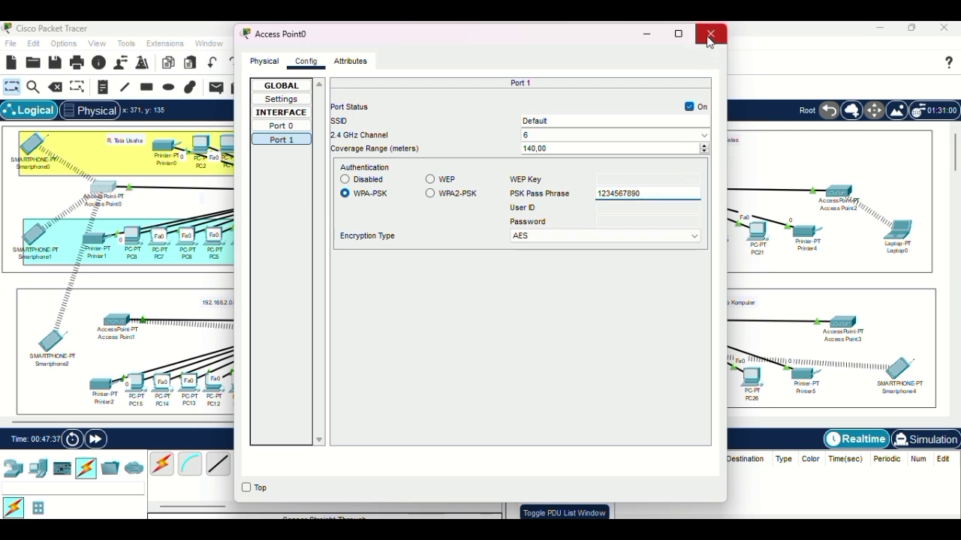
# Step: Switch Access Point0's Port 1 security to WPA2-PSK and close its window
pyautogui.click(432, 194)
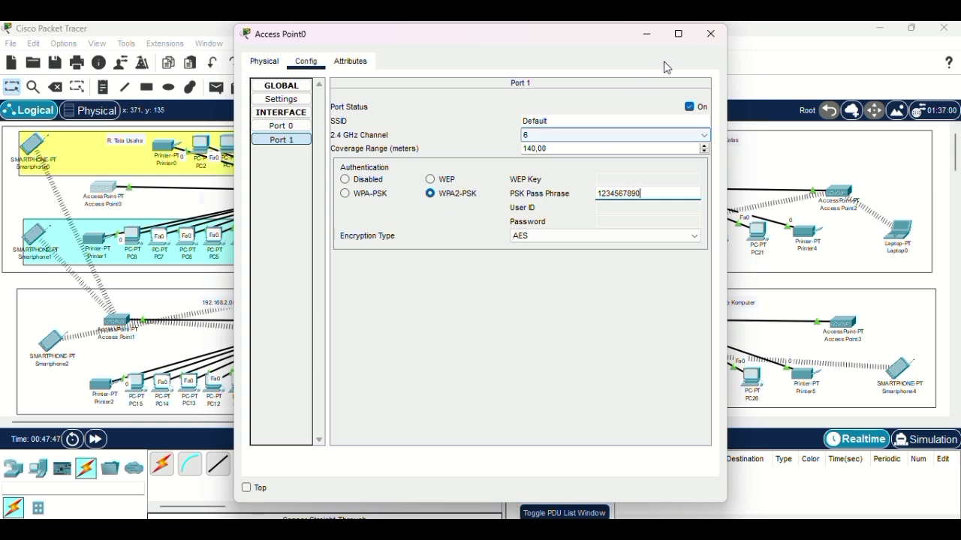
pyautogui.click(710, 34)
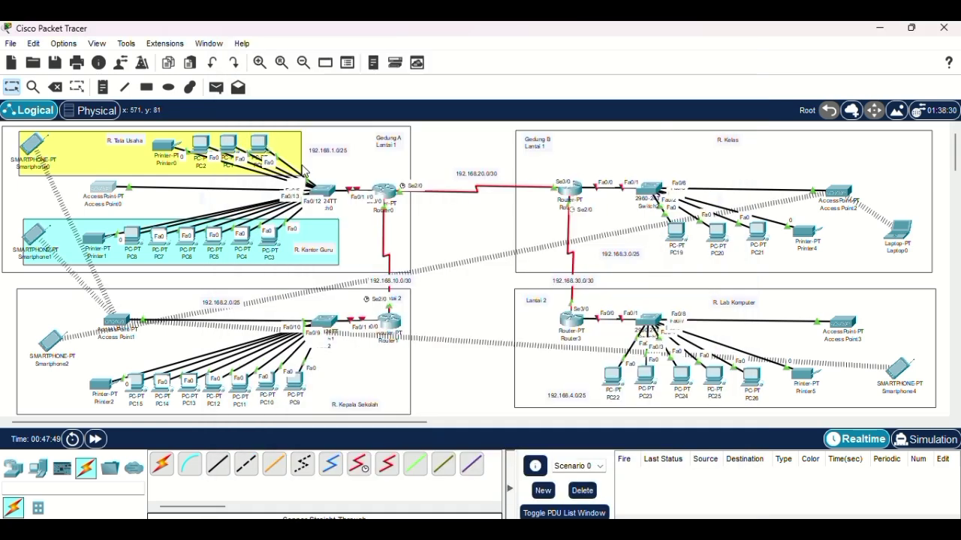
# Step: Set Smartphone0's Wireless0 security to WPA2-PSK with the PSK pass phrase
pyautogui.click(31, 153)
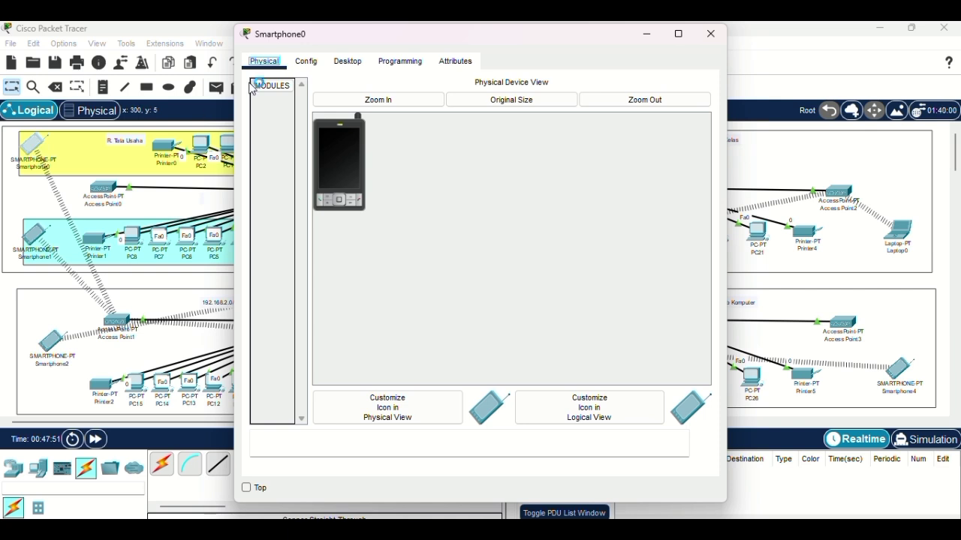
pyautogui.click(307, 61)
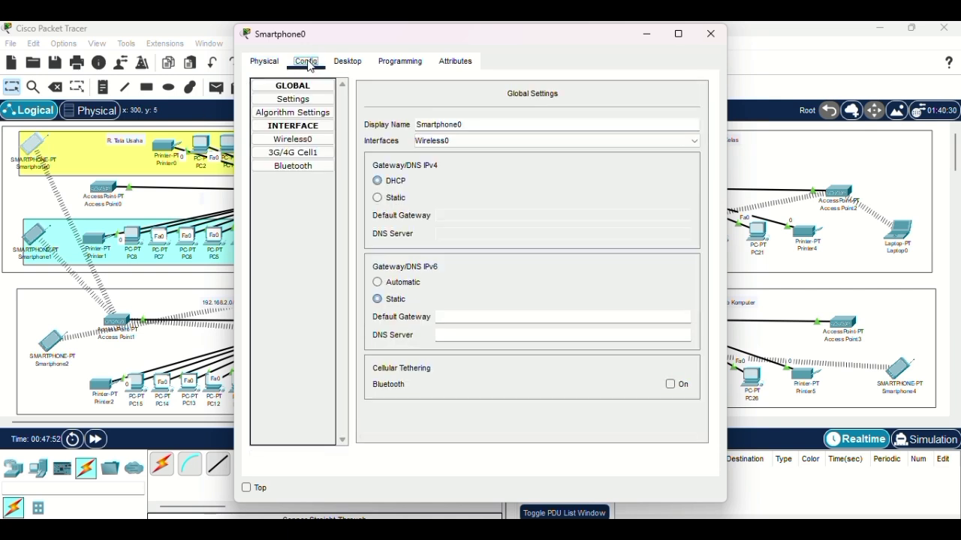
pyautogui.click(321, 142)
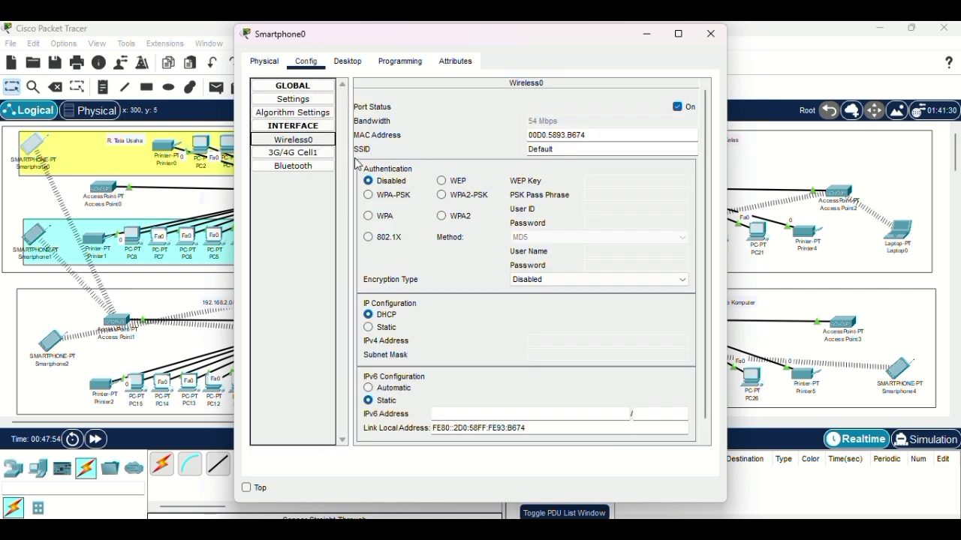
pyautogui.click(453, 196)
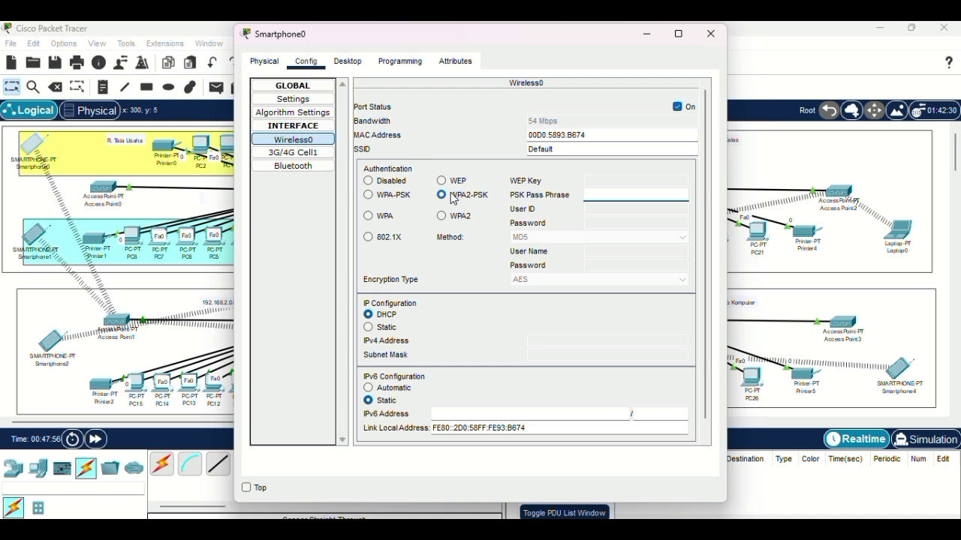
pyautogui.write('1234567890')
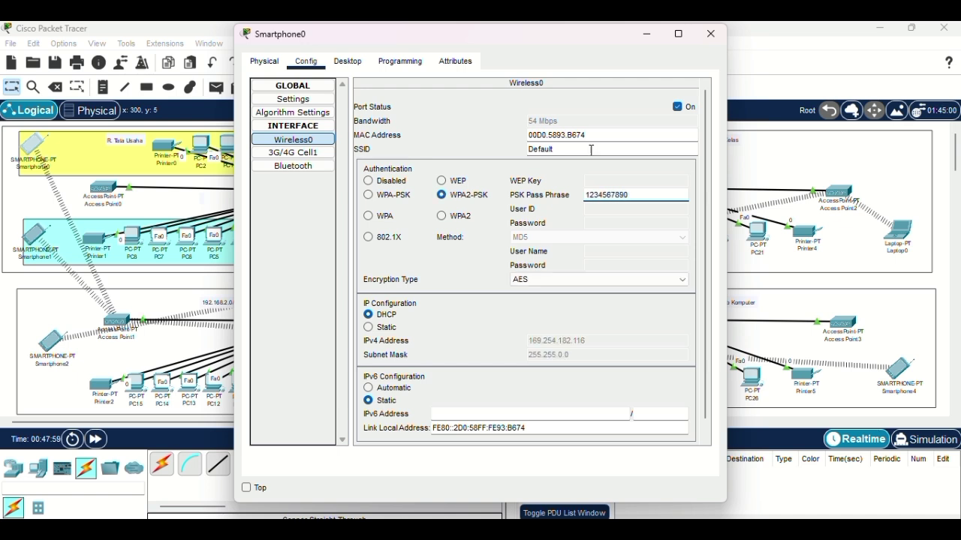
pyautogui.click(711, 35)
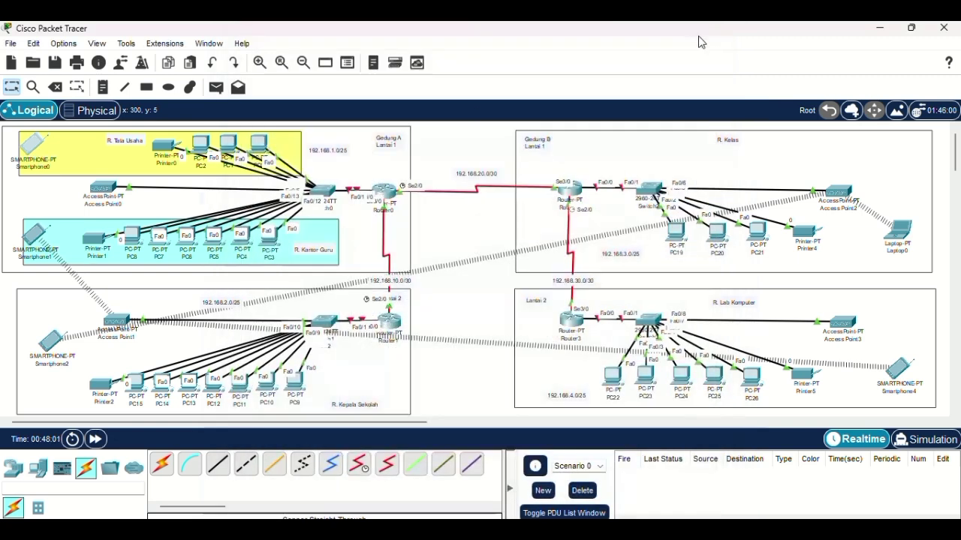
# Step: Set Smartphone1's Wireless0 security to WPA2-PSK with the PSK pass phrase
pyautogui.click(34, 237)
pyautogui.click(308, 62)
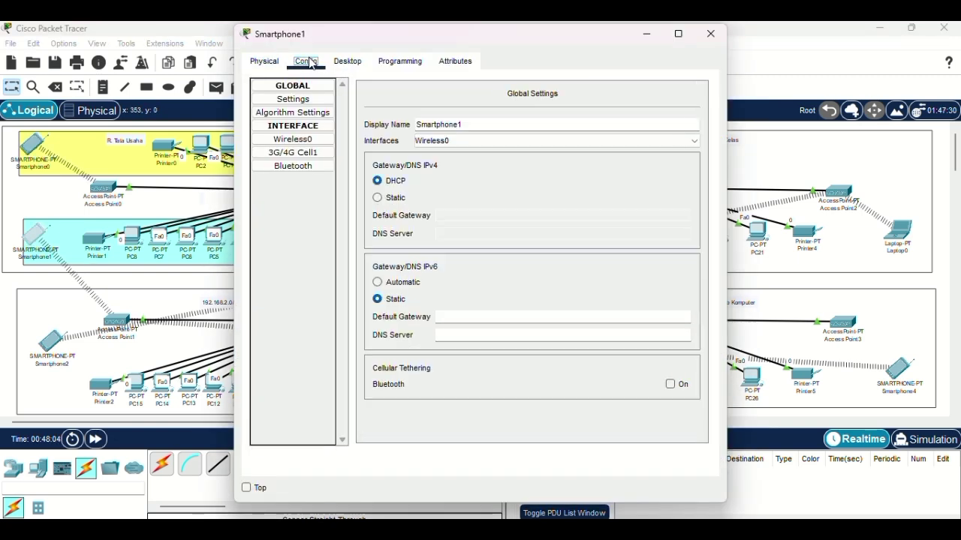
pyautogui.click(321, 142)
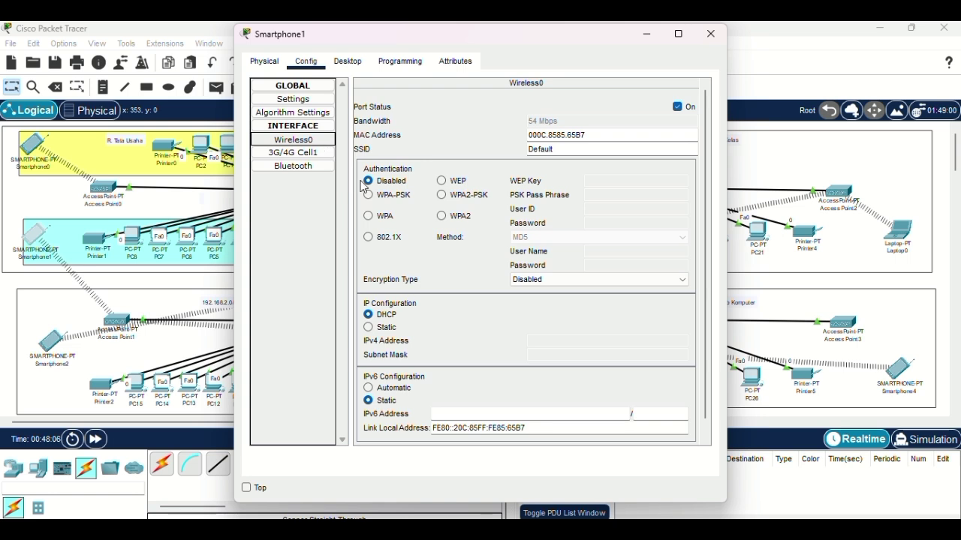
pyautogui.click(442, 196)
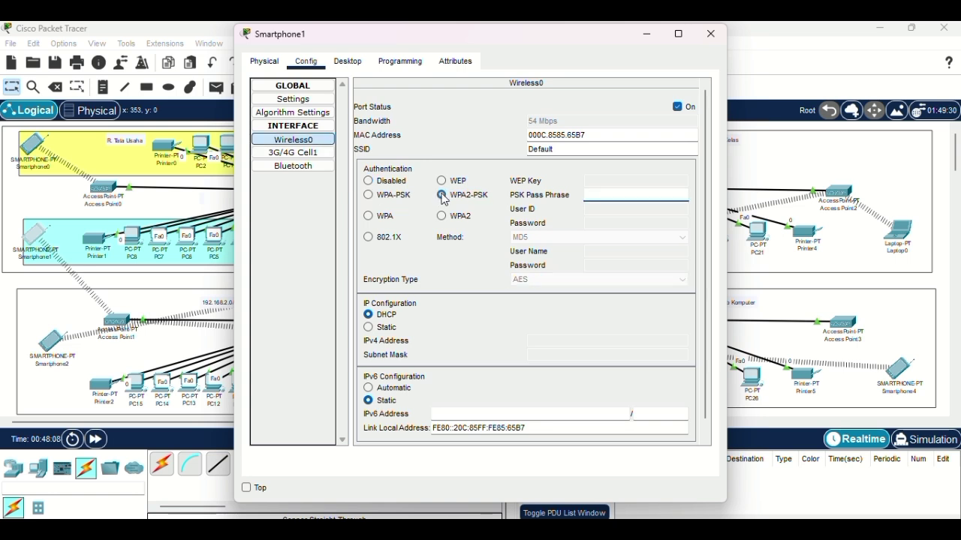
pyautogui.write('1234567890')
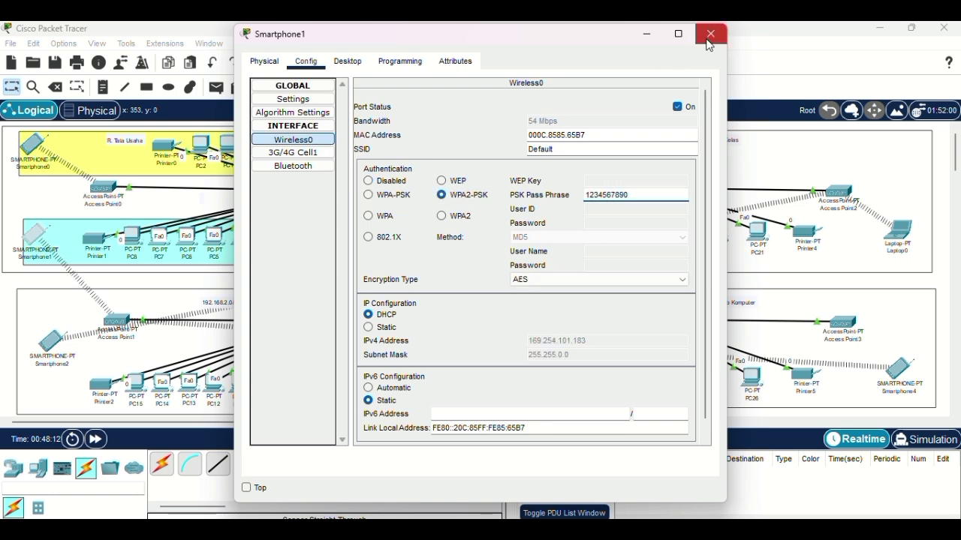
pyautogui.click(711, 34)
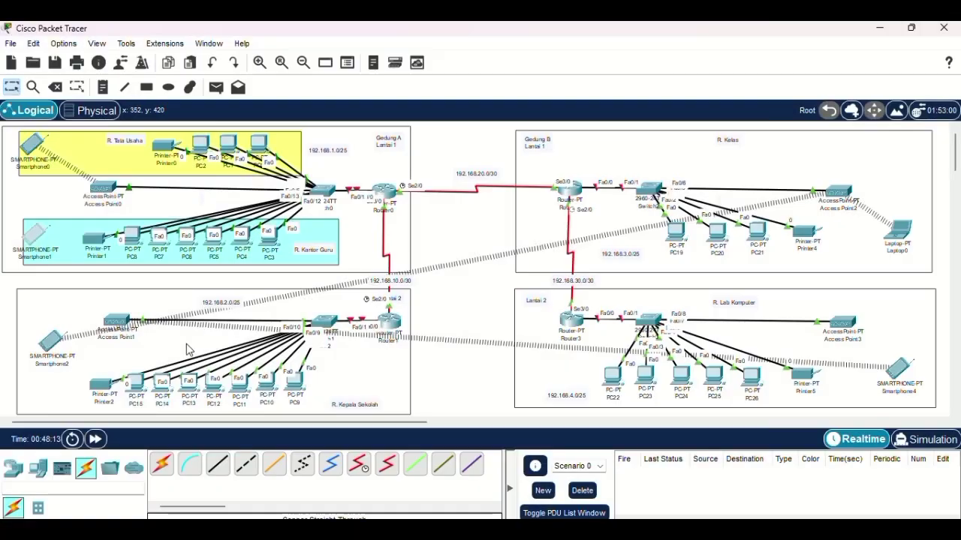
# Step: Set Access Point1's Port 1 to WPA2-PSK with a PSK pass phrase
pyautogui.click(120, 324)
pyautogui.click(311, 62)
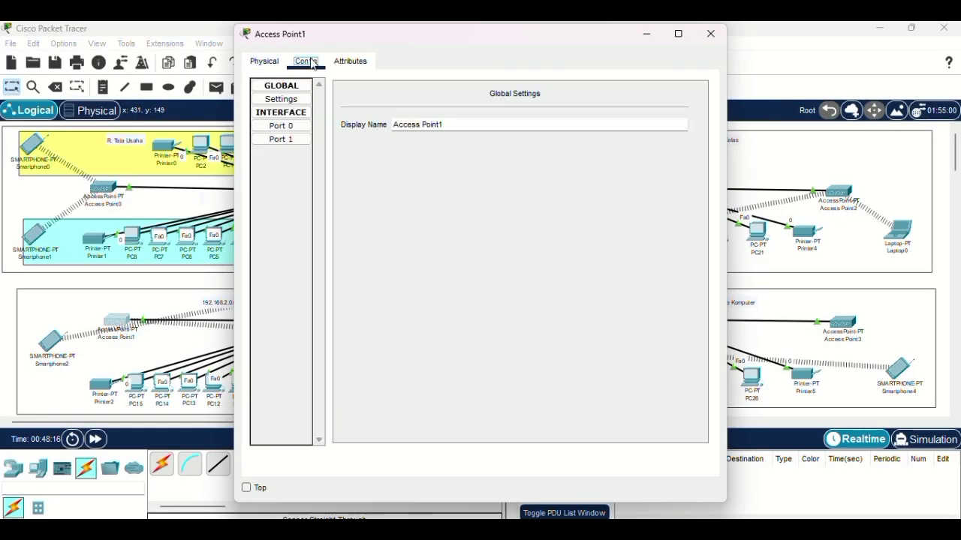
pyautogui.click(297, 141)
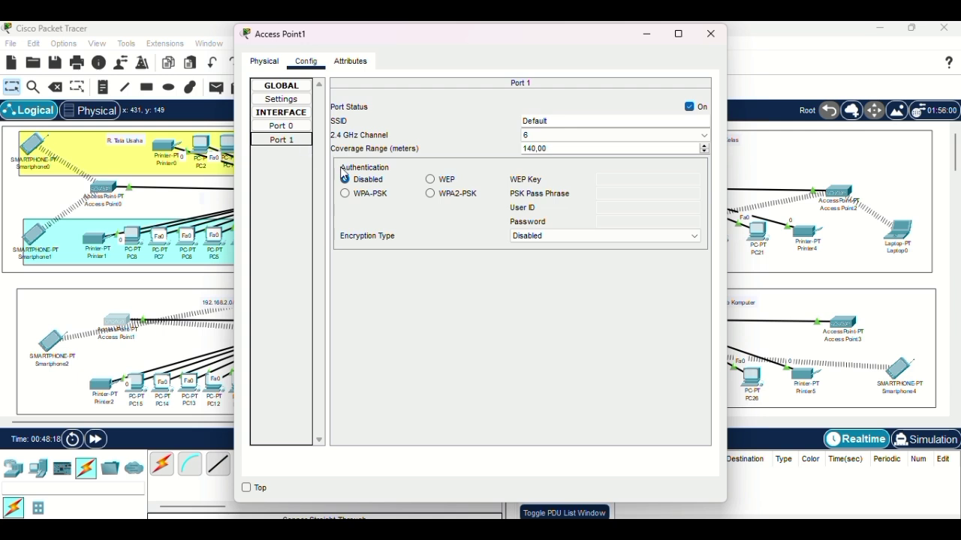
pyautogui.click(438, 196)
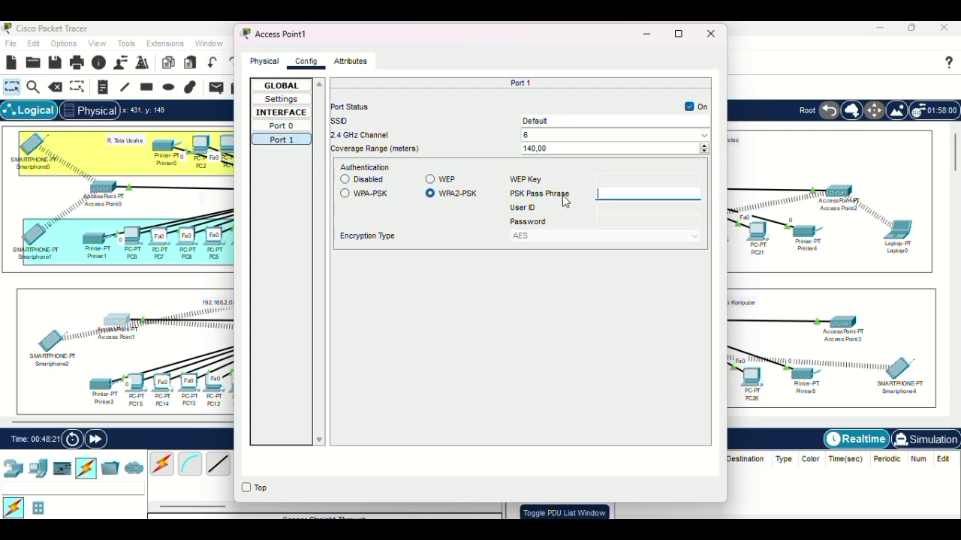
pyautogui.write('0987654321')
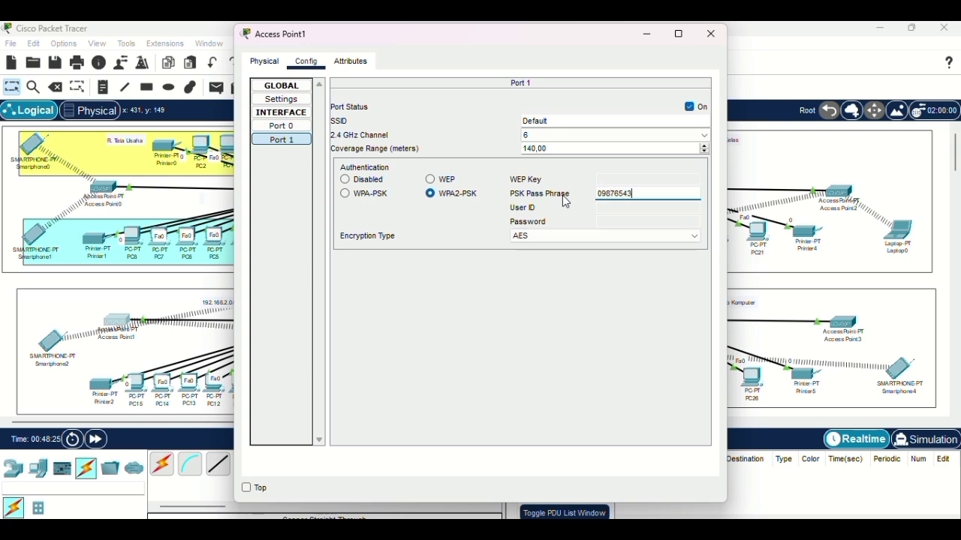
pyautogui.click(718, 38)
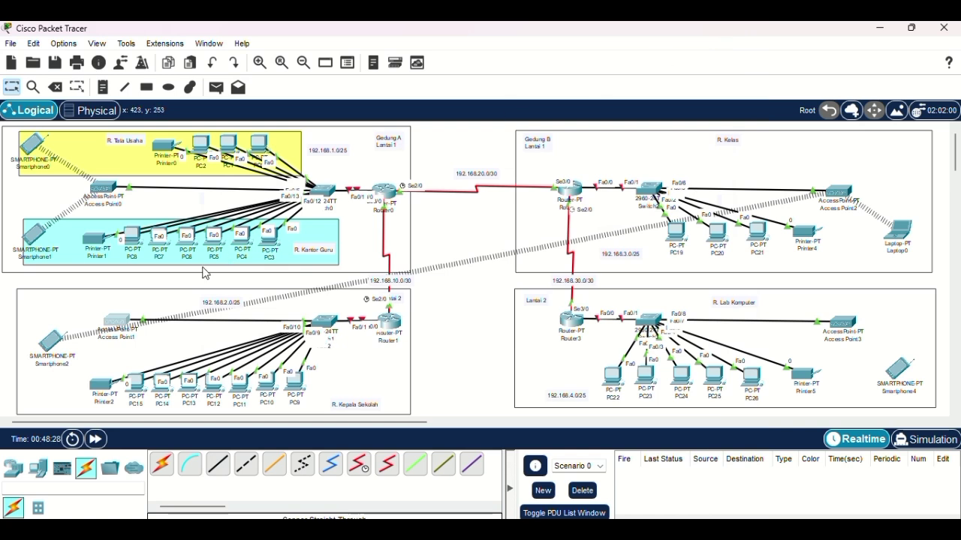
# Step: Set Smartphone2's Wireless0 security to WPA2-PSK with the PSK pass phrase
pyautogui.click(53, 345)
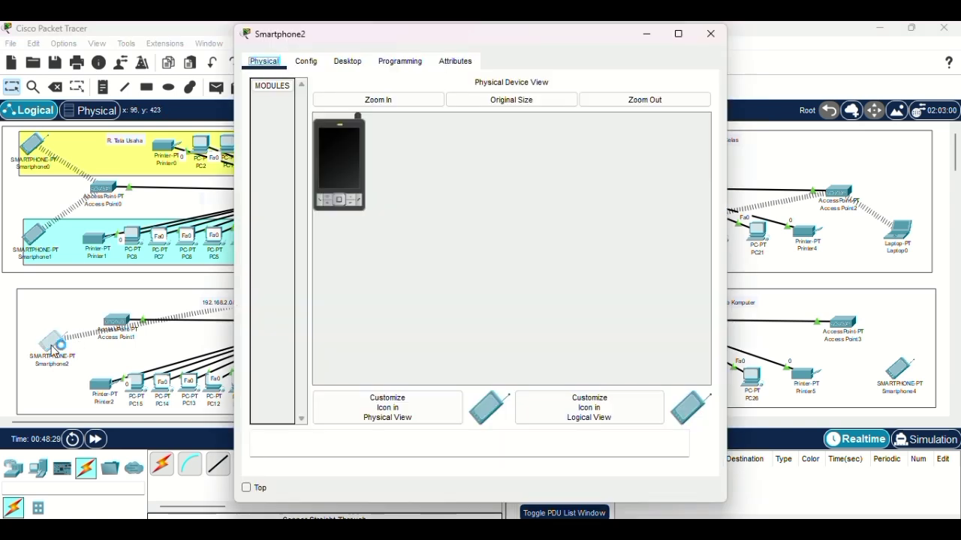
pyautogui.click(306, 61)
pyautogui.click(314, 141)
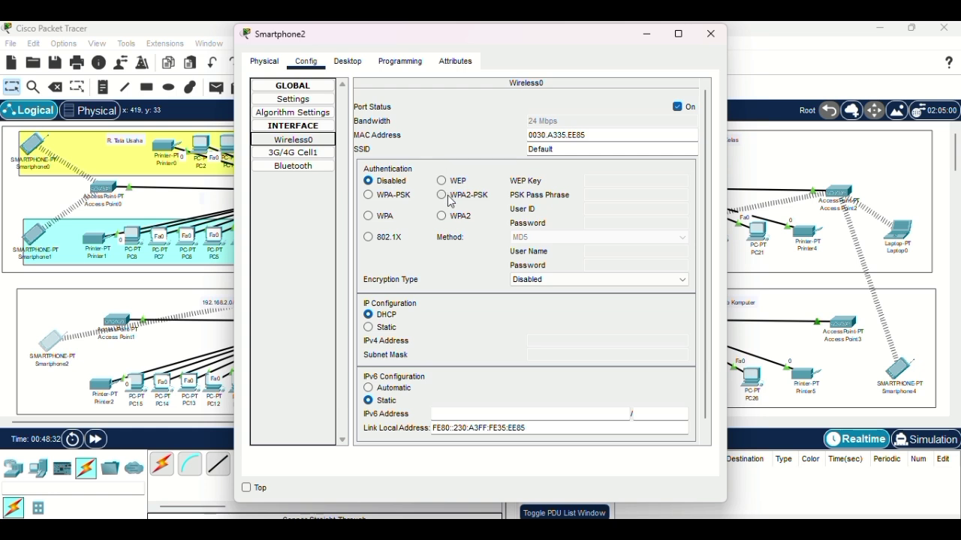
pyautogui.click(451, 197)
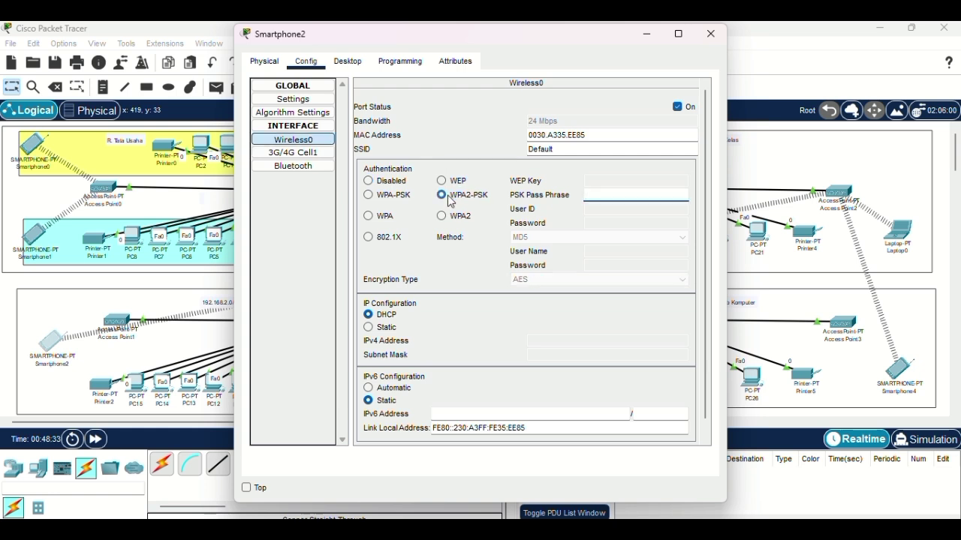
pyautogui.write('098765')
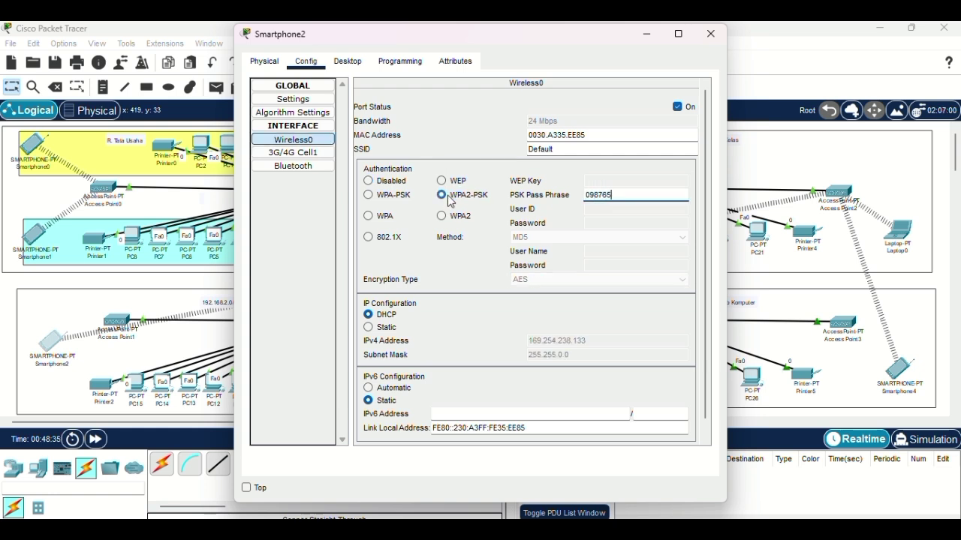
pyautogui.write('4321')
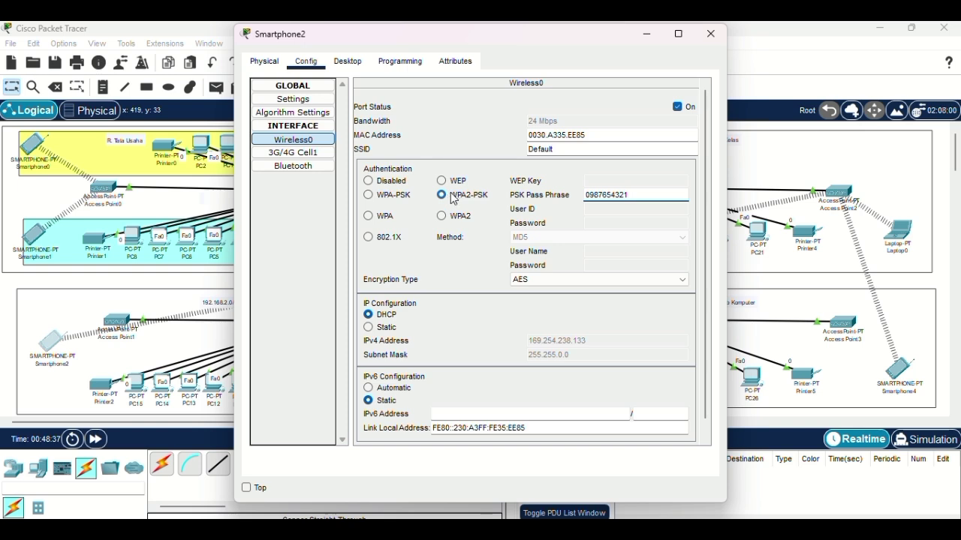
pyautogui.click(710, 36)
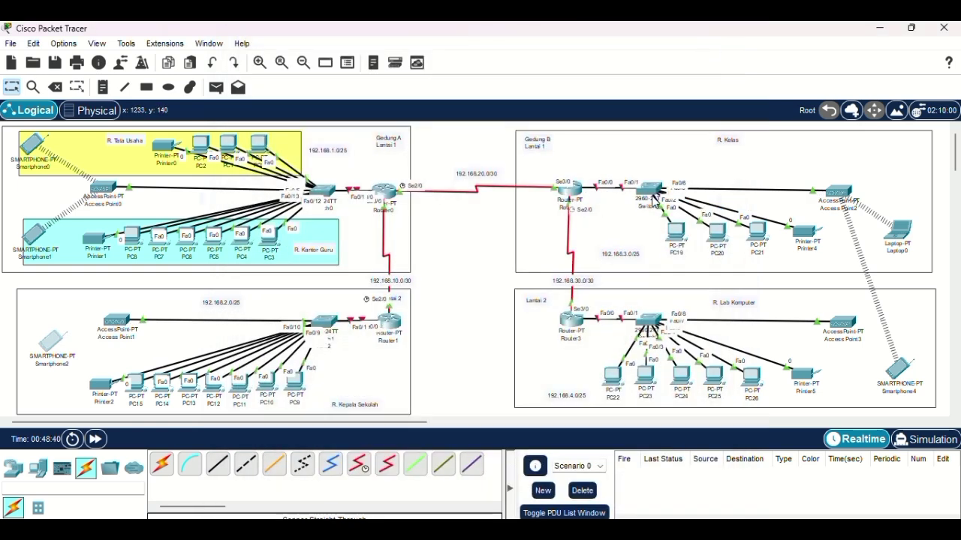
# Step: Set Access Point2's Port 1 to WPA2-PSK with a PSK pass phrase
pyautogui.click(837, 192)
pyautogui.click(306, 61)
pyautogui.click(304, 140)
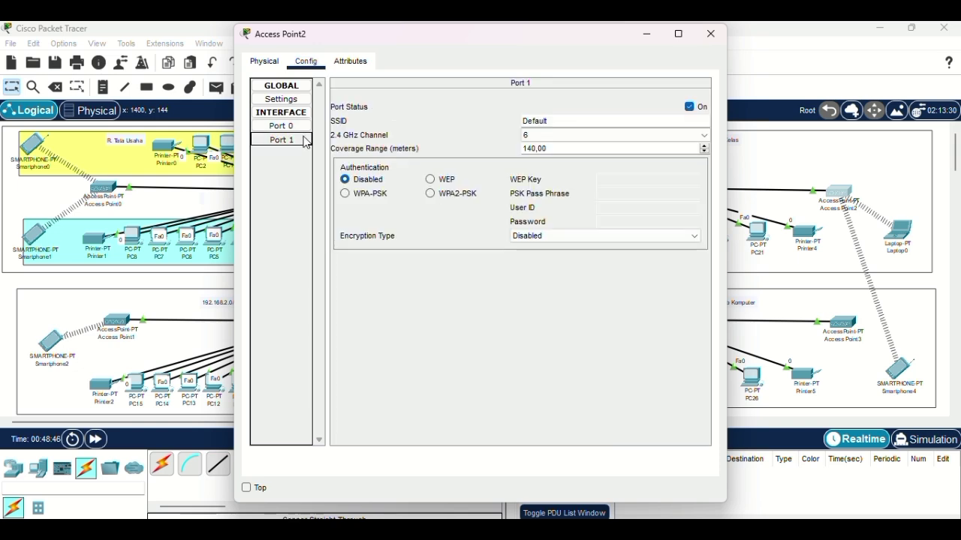
pyautogui.click(431, 194)
pyautogui.write('24681012')
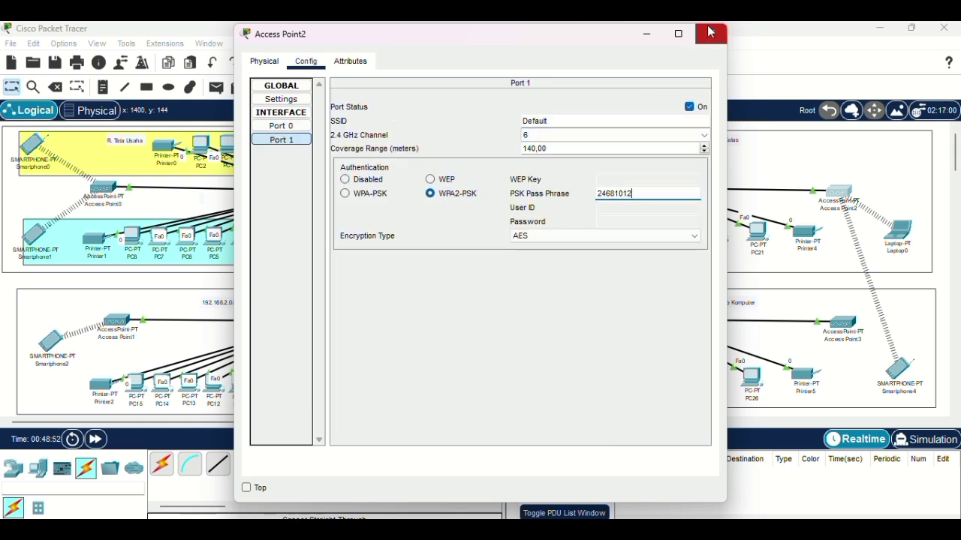
pyautogui.click(711, 34)
# Step: Set Laptop0's wireless security to WPA2-PSK with Access Point2's pass phrase
pyautogui.click(899, 231)
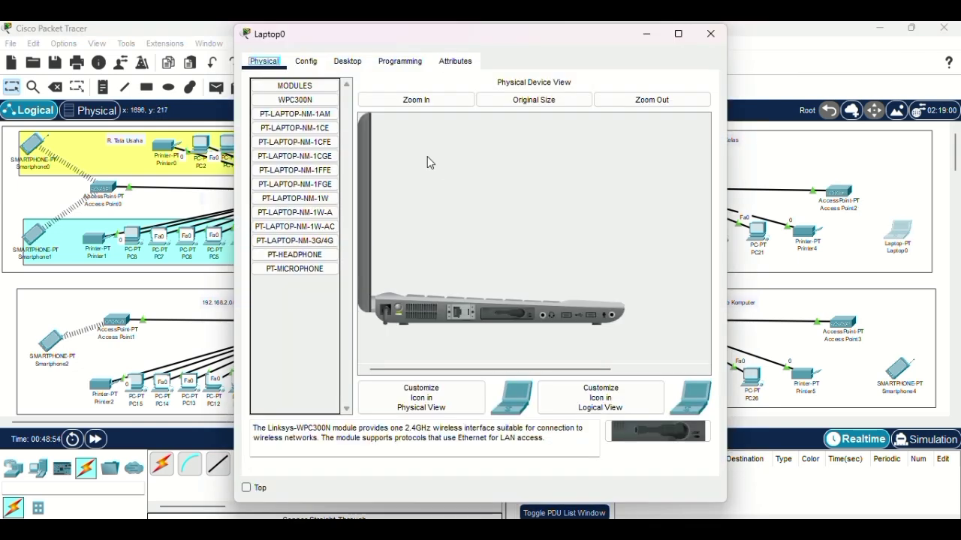
pyautogui.click(305, 61)
pyautogui.click(293, 140)
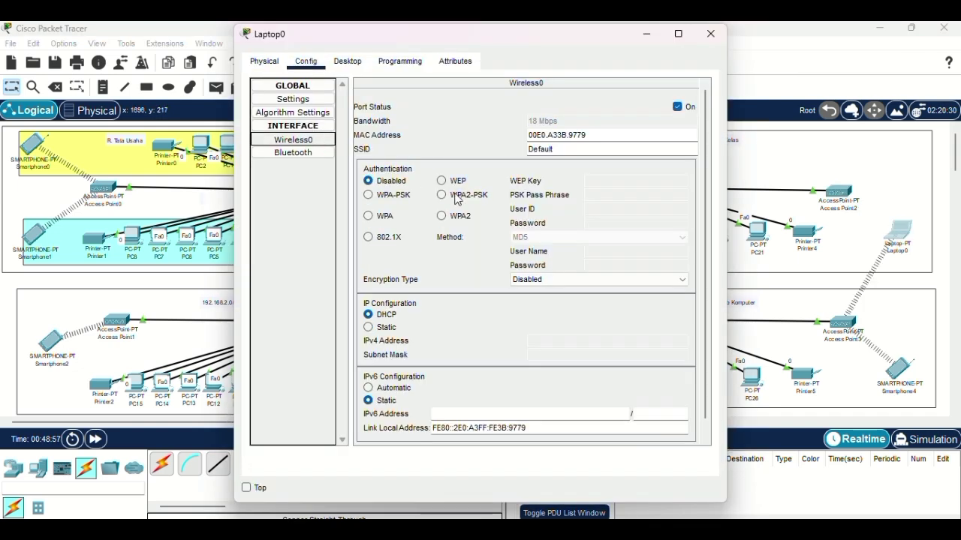
pyautogui.click(441, 194)
pyautogui.write('24681012')
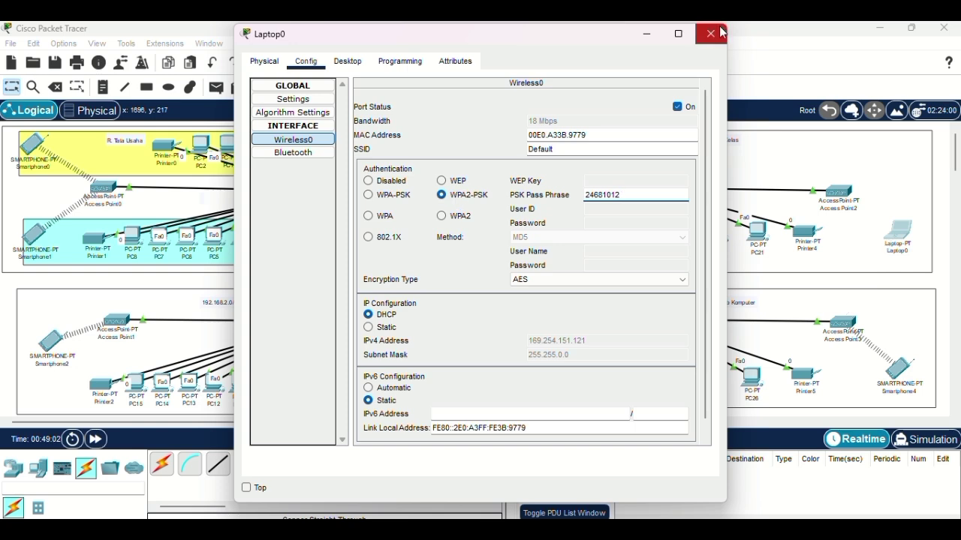
pyautogui.click(710, 34)
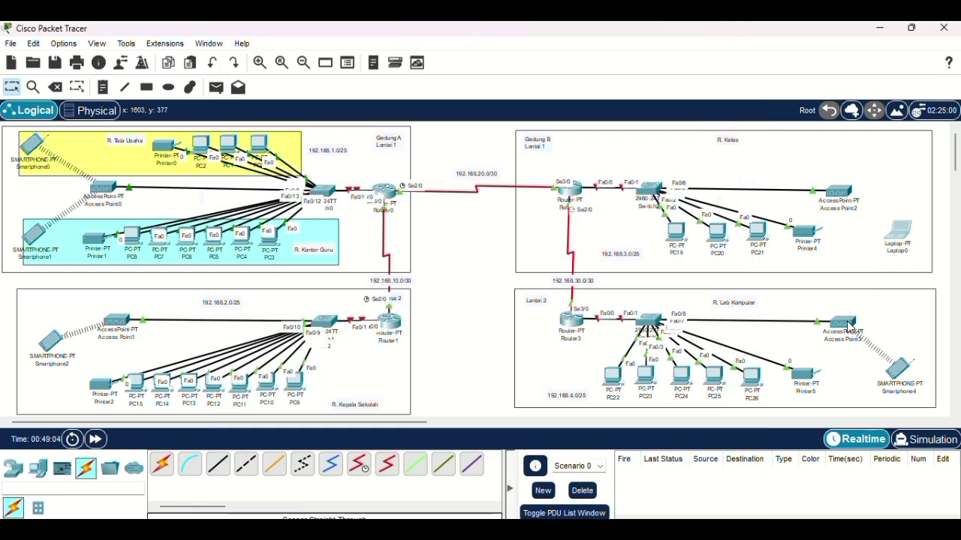
# Step: Set Access Point3's Port 1 to WPA2-PSK with a PSK pass phrase
pyautogui.click(841, 323)
pyautogui.click(305, 61)
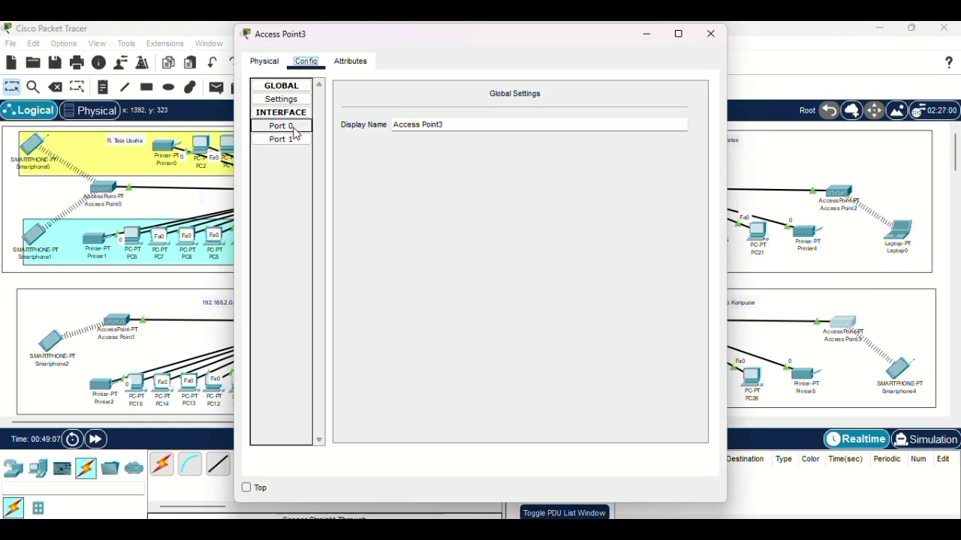
pyautogui.click(282, 139)
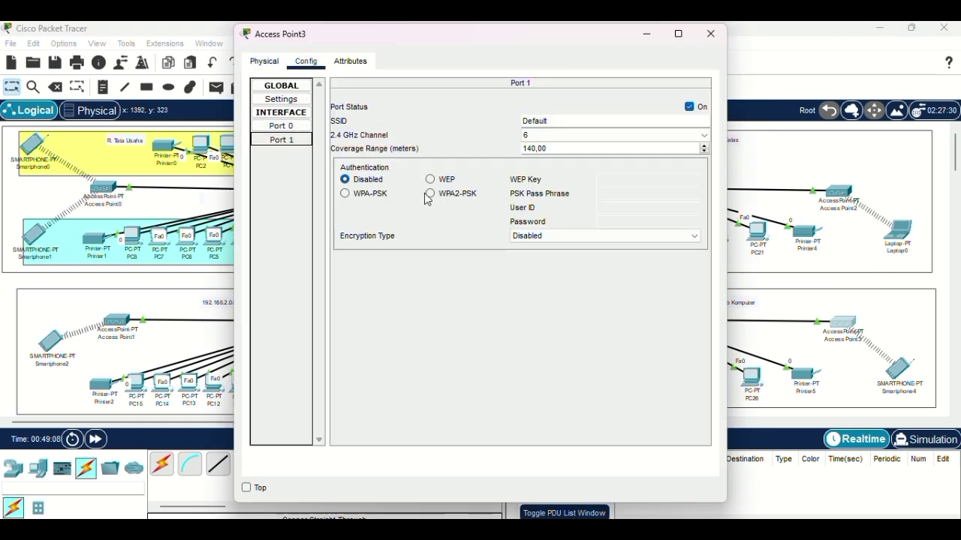
pyautogui.click(430, 193)
pyautogui.write('135791113')
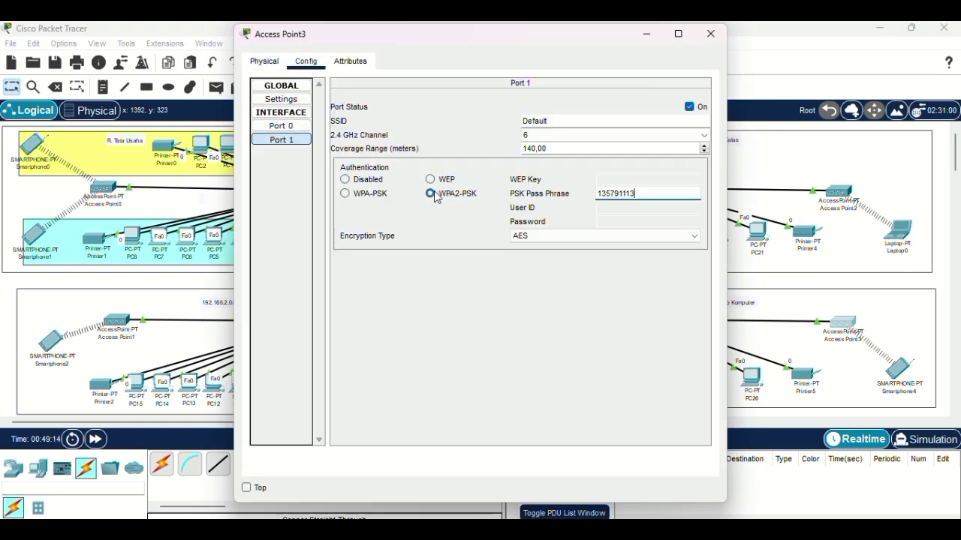
pyautogui.click(711, 34)
# Step: Set Smartphone4's Wireless0 security to WPA2-PSK to match Access Point3
pyautogui.click(895, 383)
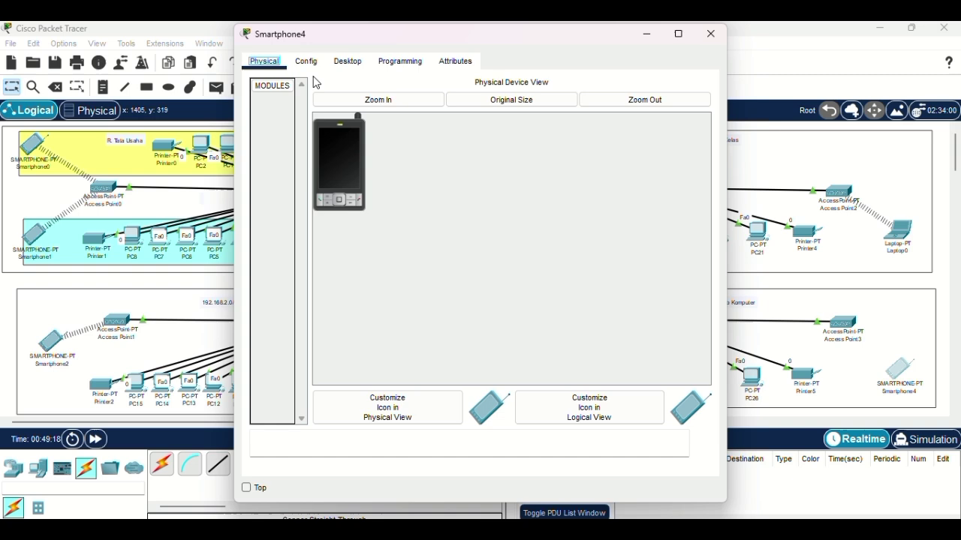
pyautogui.click(305, 61)
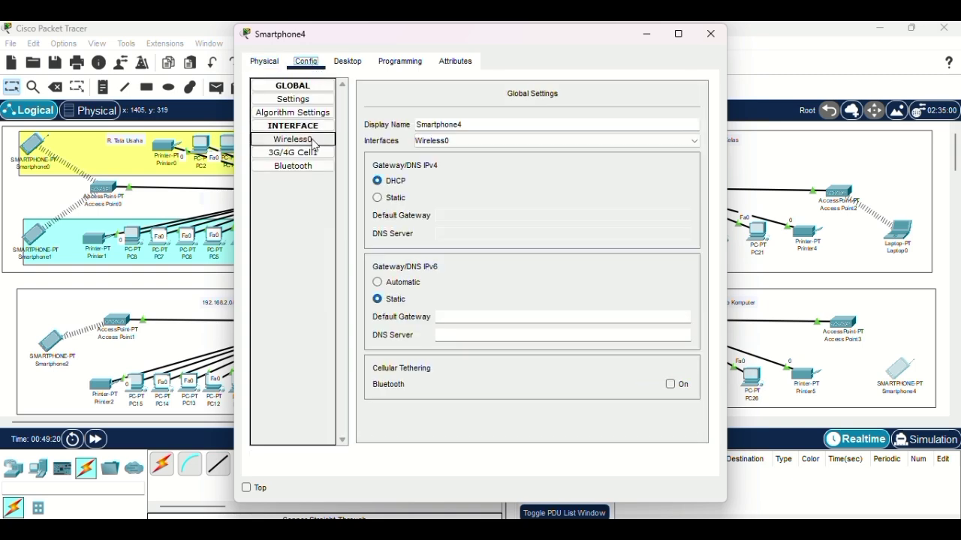
pyautogui.click(293, 140)
pyautogui.click(441, 195)
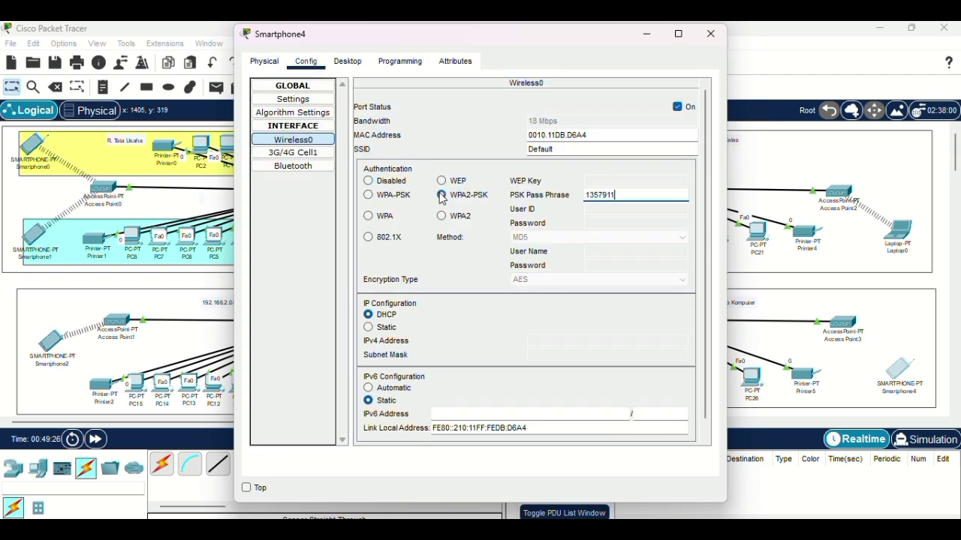
pyautogui.click(711, 34)
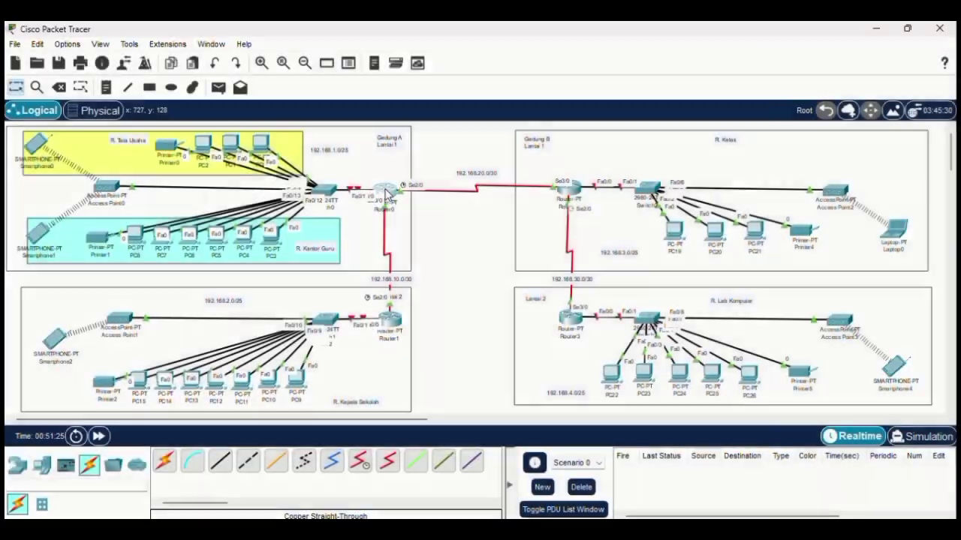
# Step: Turn Router0's FastEthernet0/0 port status on
pyautogui.click(384, 189)
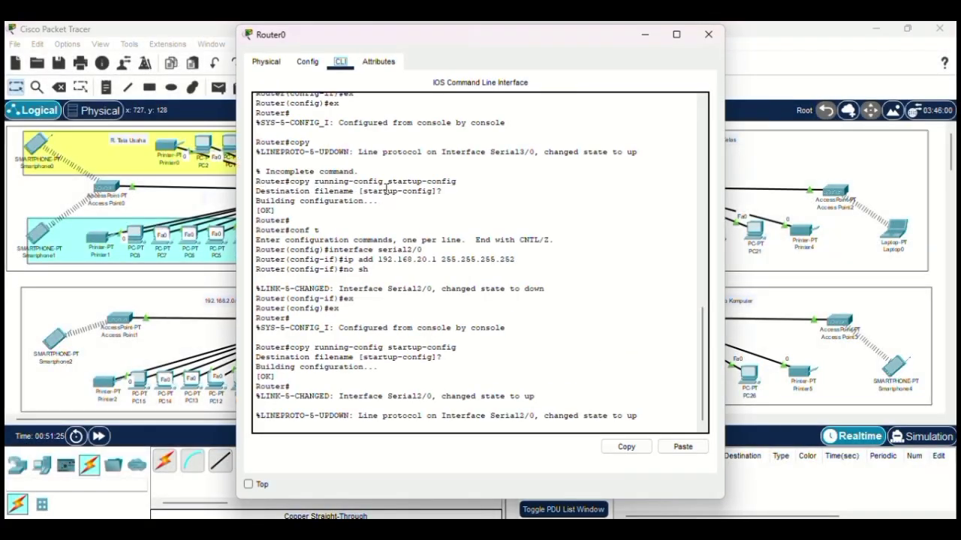
pyautogui.click(307, 62)
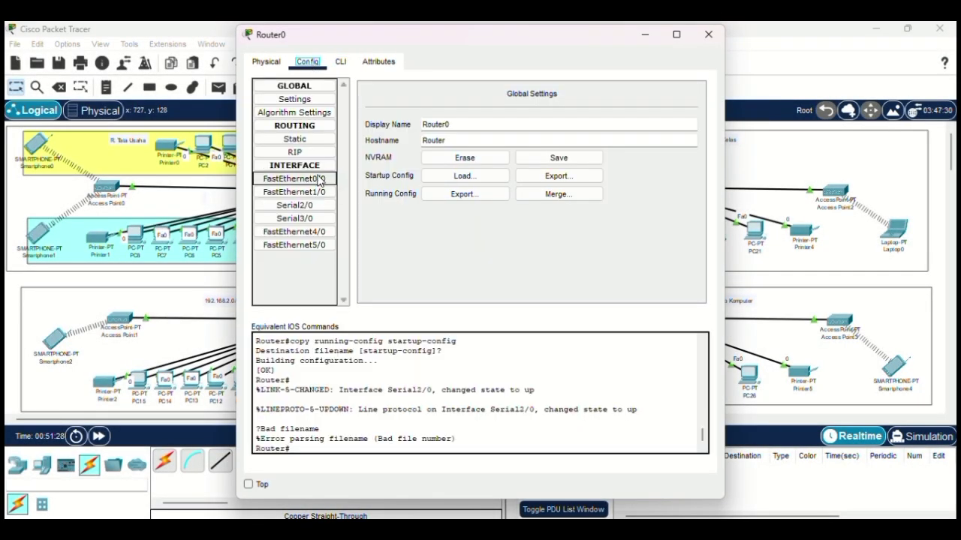
pyautogui.click(318, 179)
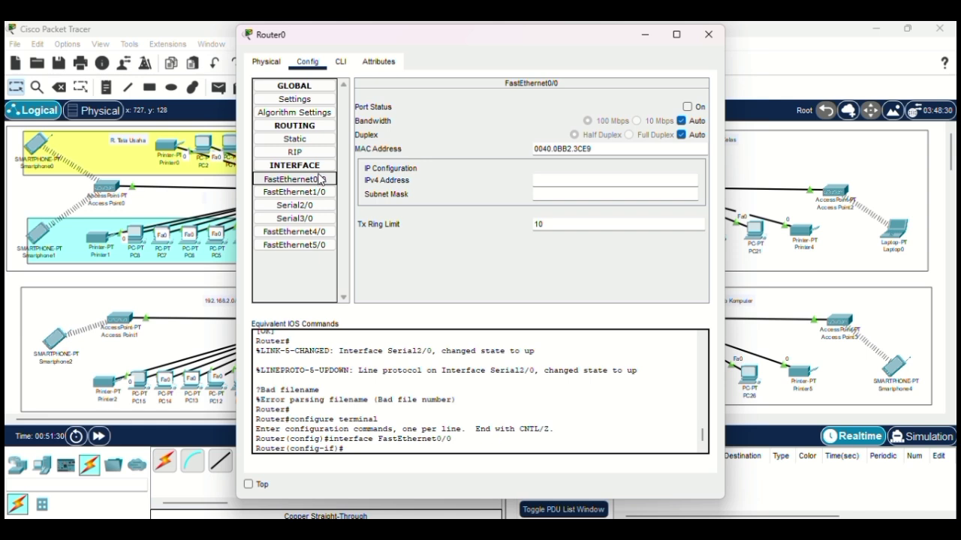
pyautogui.click(687, 108)
# Step: Assign FastEthernet0/0 the address 192.168.1.1 255.255.255.128 in Router0's CLI
pyautogui.click(340, 64)
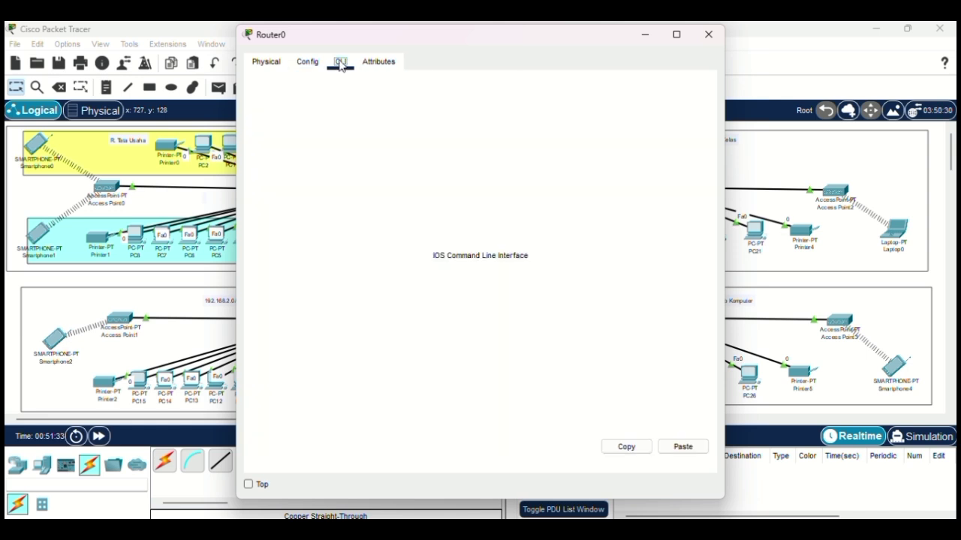
pyautogui.press('Return')
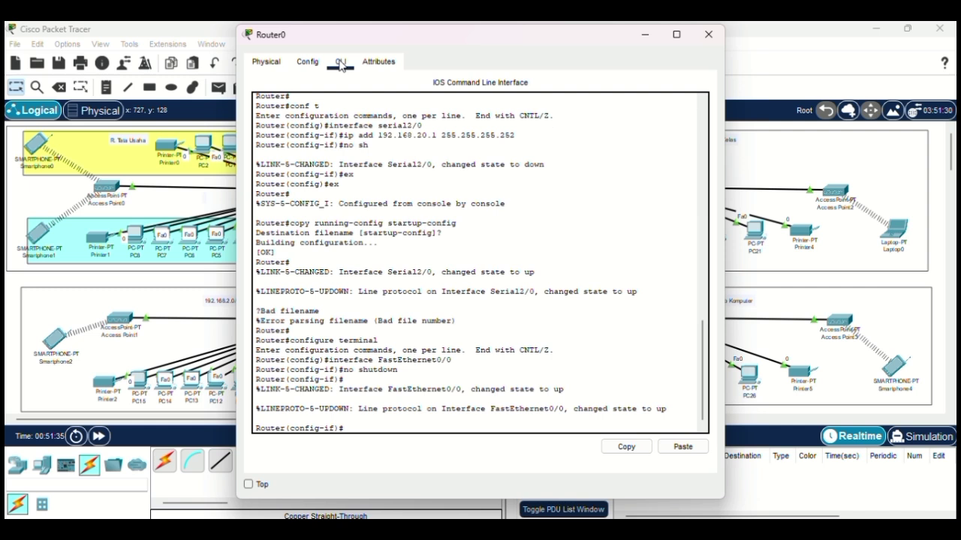
pyautogui.write('ip add 192.168.1.1 255.255.')
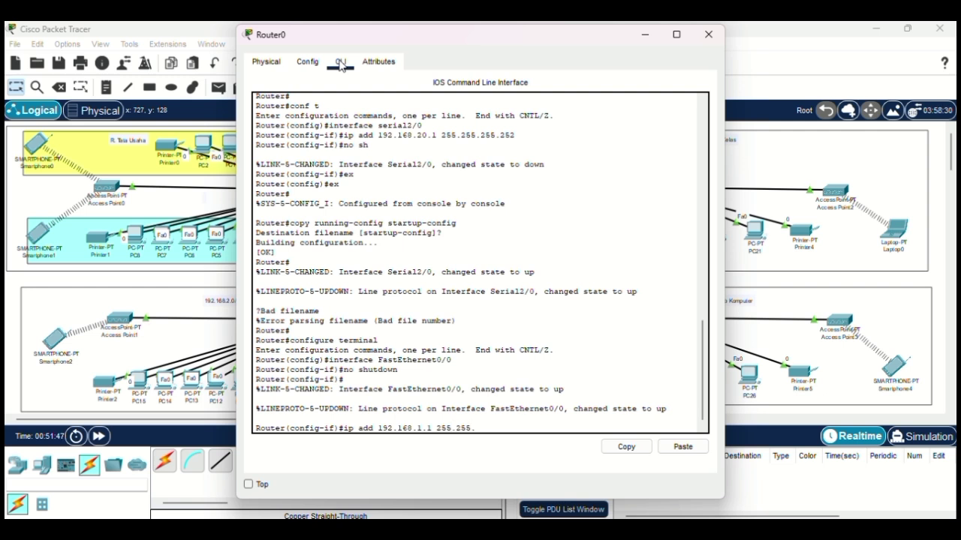
pyautogui.write('255.128')
pyautogui.press('Return')
pyautogui.write('ig-if)#i')
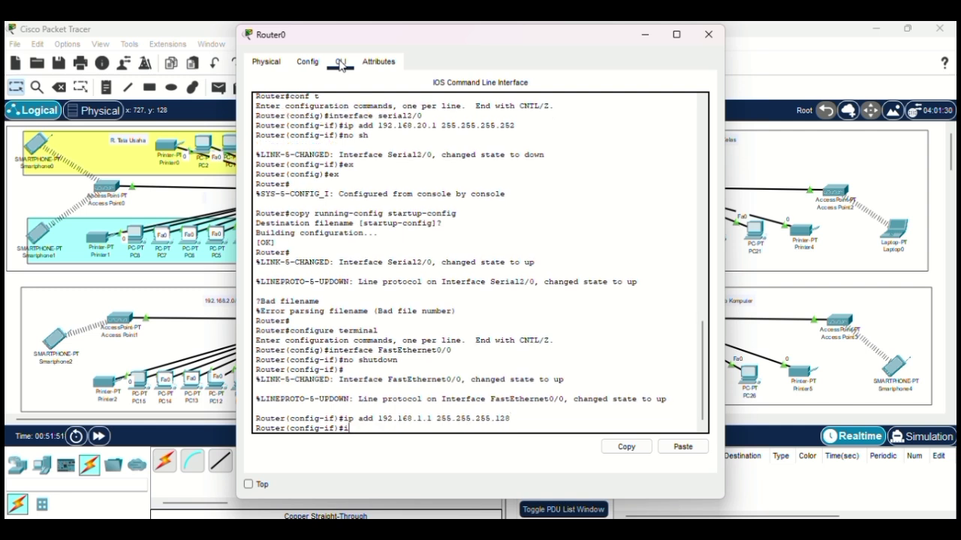
pyautogui.write('p dhcp pool wireless1')
# Step: Configure pool wireless1: default-router 192.168.1.1, network 192.168.1.0 255.255.255.128, DNS 8.8.8.8, then exit
pyautogui.press('Return')
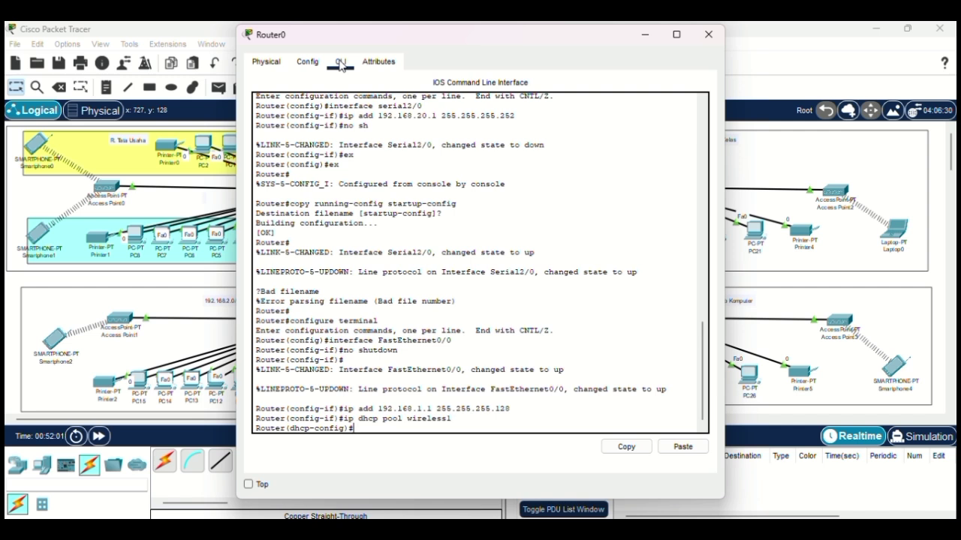
pyautogui.write('default-router 192.16')
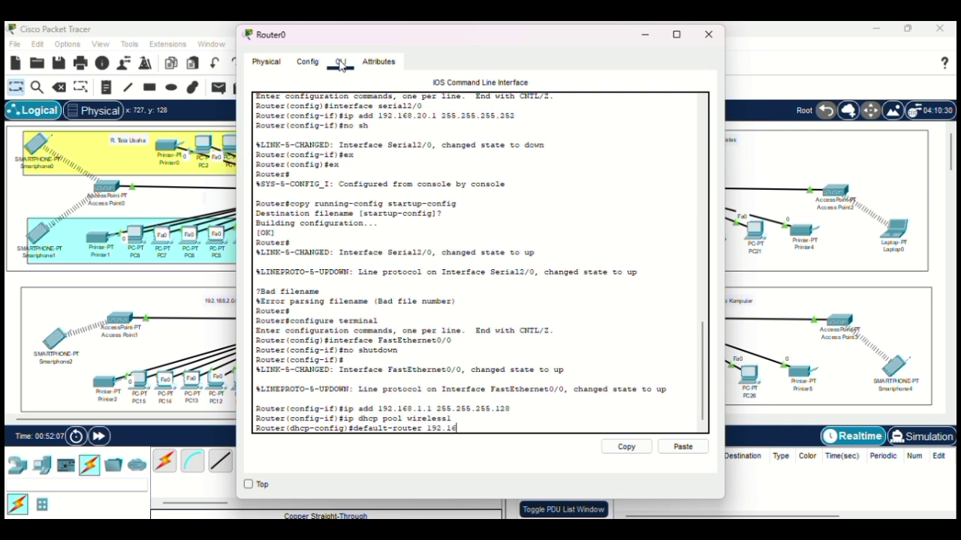
pyautogui.write('8.1.')
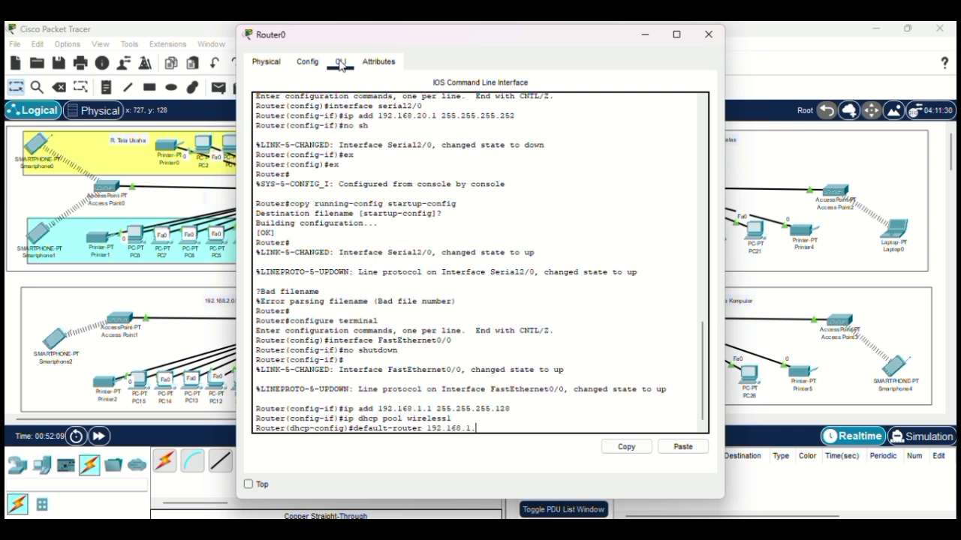
pyautogui.write('1')
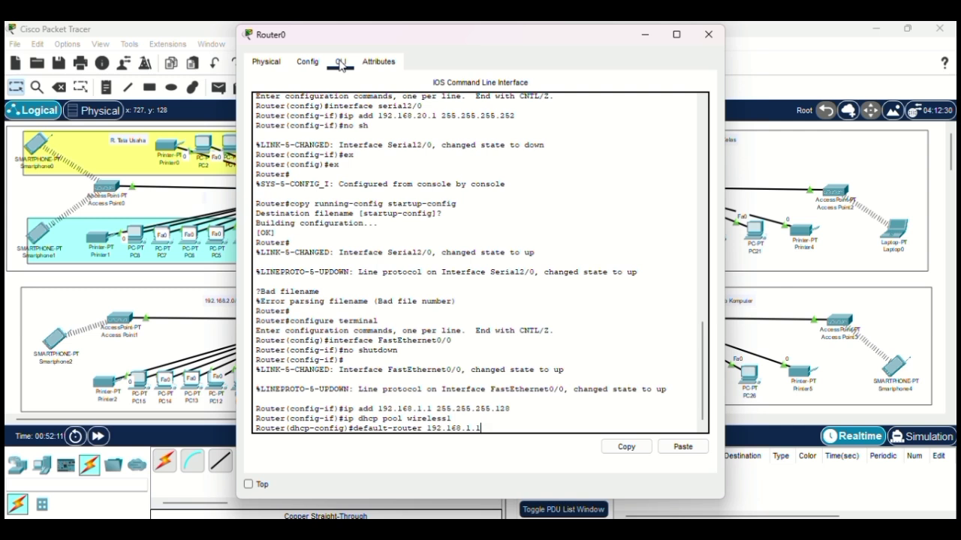
pyautogui.press('Return')
pyautogui.write('netw')
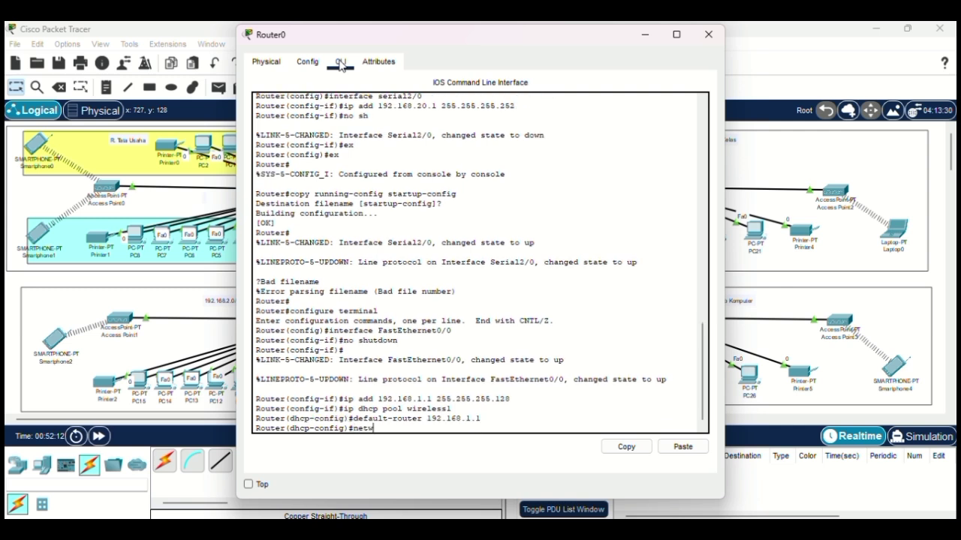
pyautogui.write('ork 192.168.1.0 255.255.2')
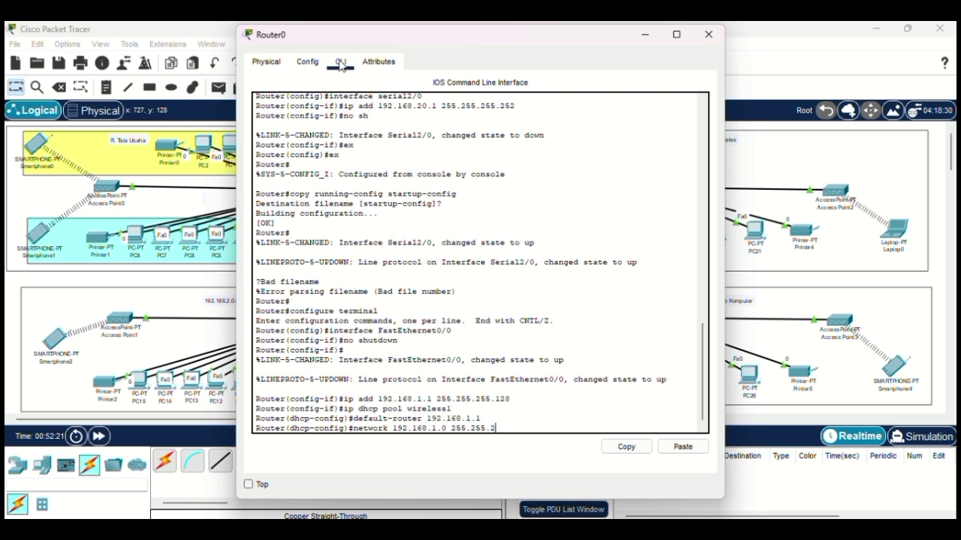
pyautogui.write('55.128')
pyautogui.press('Return')
pyautogui.write('dns')
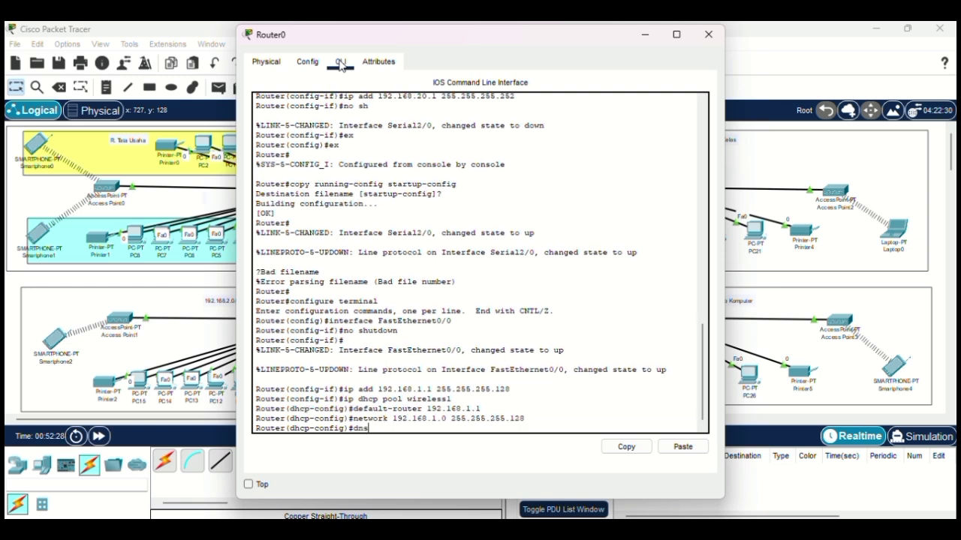
pyautogui.write('-server 8.8.8.8')
pyautogui.press('Return')
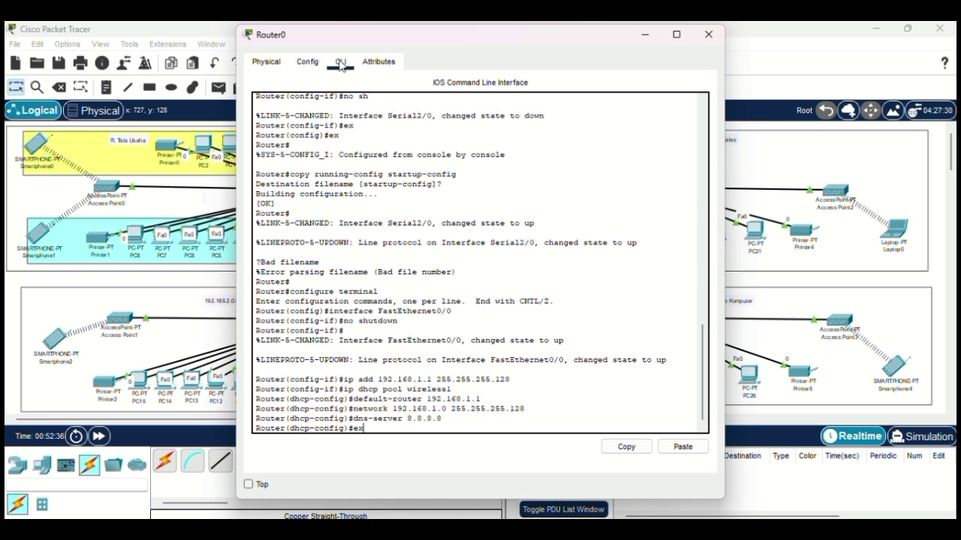
pyautogui.write('ex')
pyautogui.press('Return')
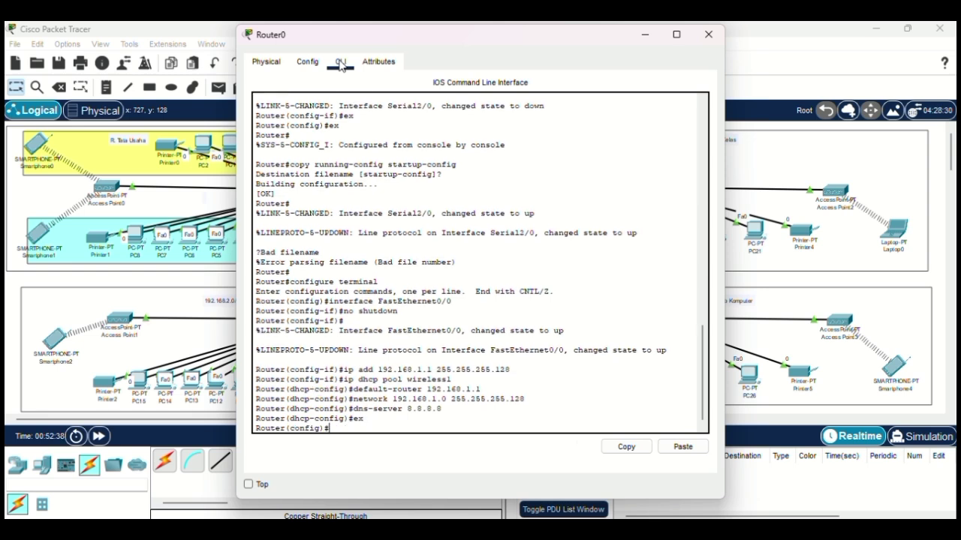
# Step: Set PC0 and PC1 to obtain their IP configuration via DHCP
pyautogui.click(708, 36)
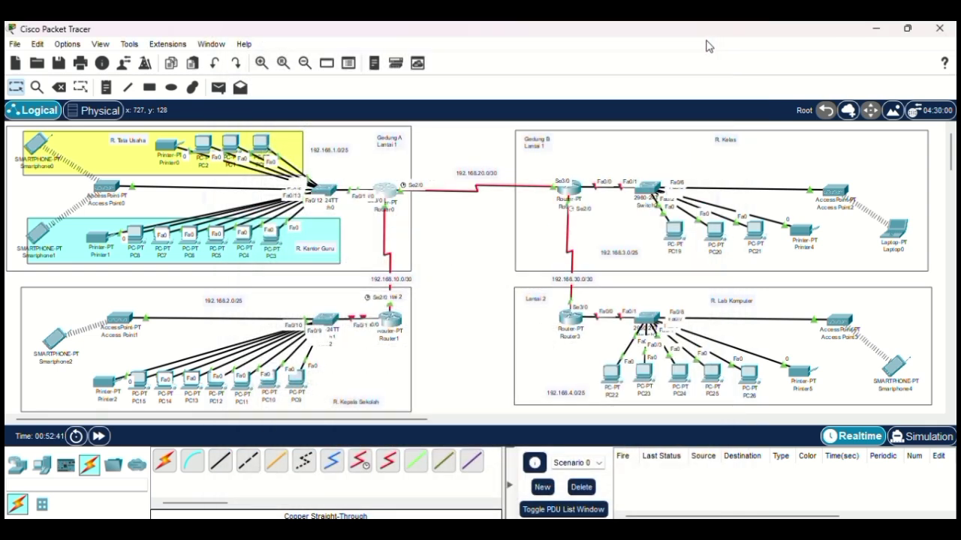
pyautogui.click(263, 146)
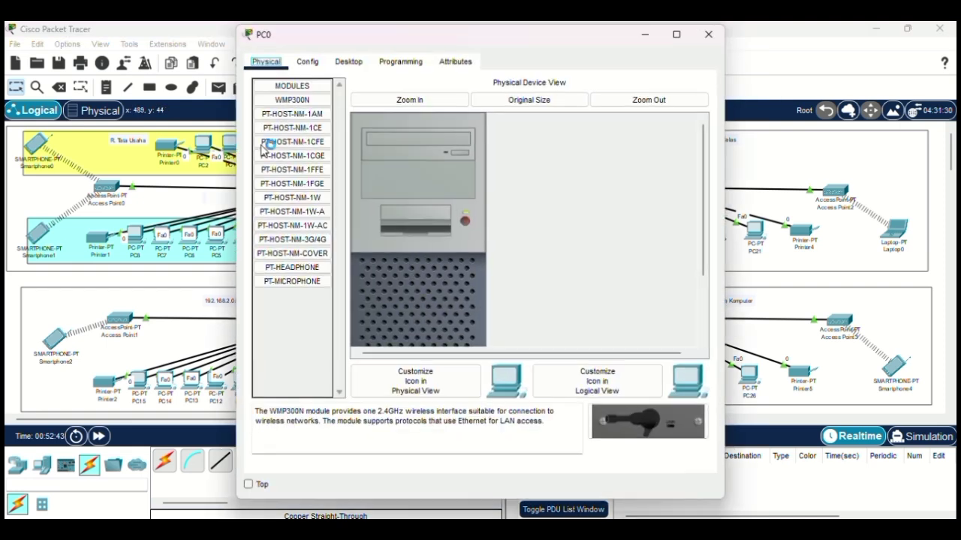
pyautogui.click(348, 61)
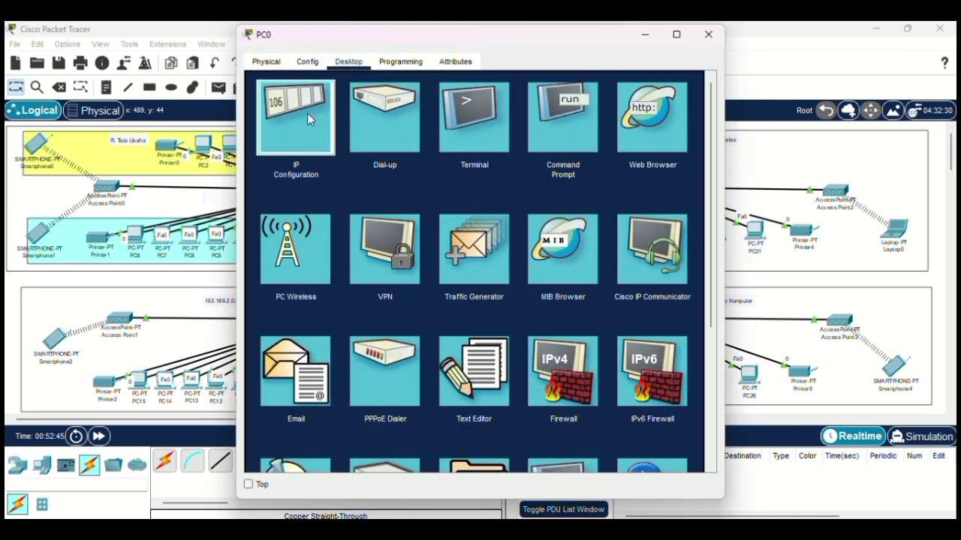
pyautogui.click(307, 113)
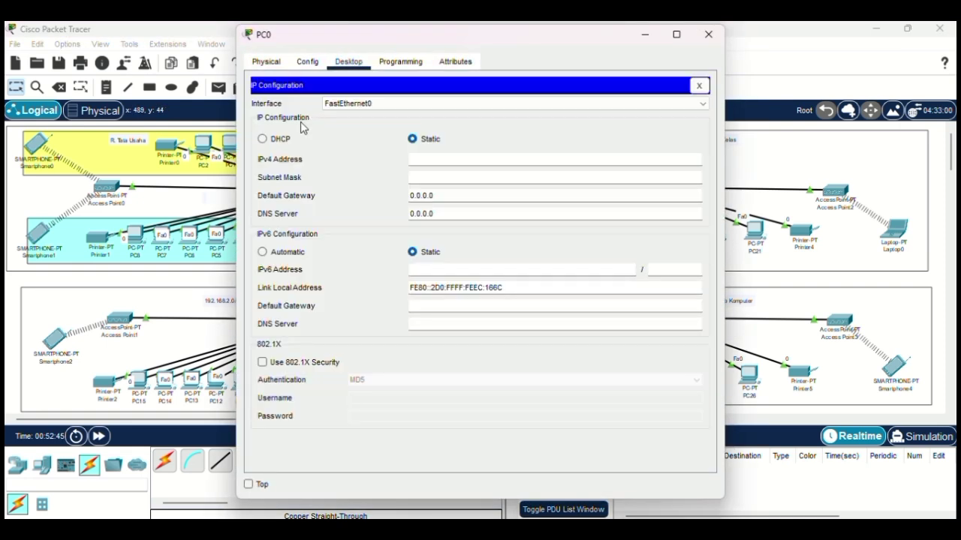
pyautogui.click(262, 139)
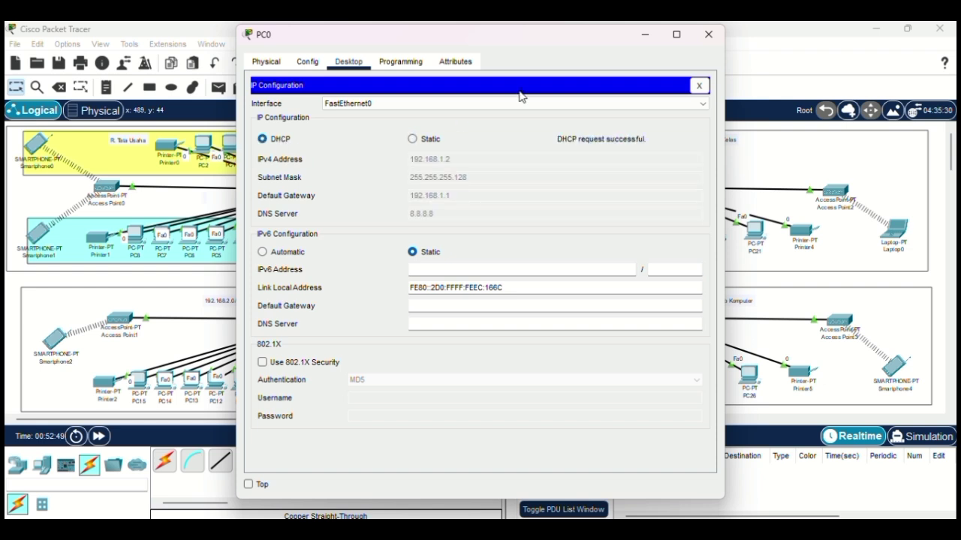
pyautogui.click(707, 36)
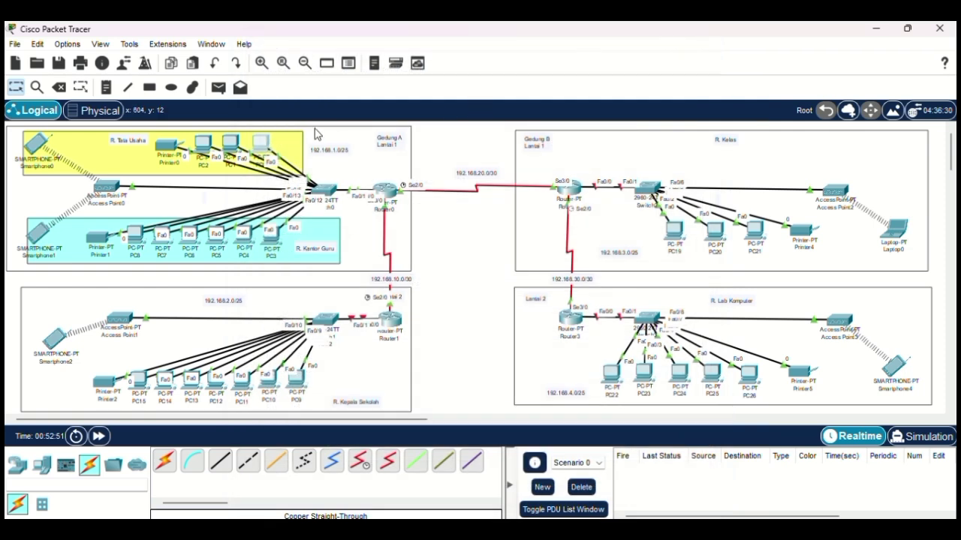
pyautogui.click(229, 148)
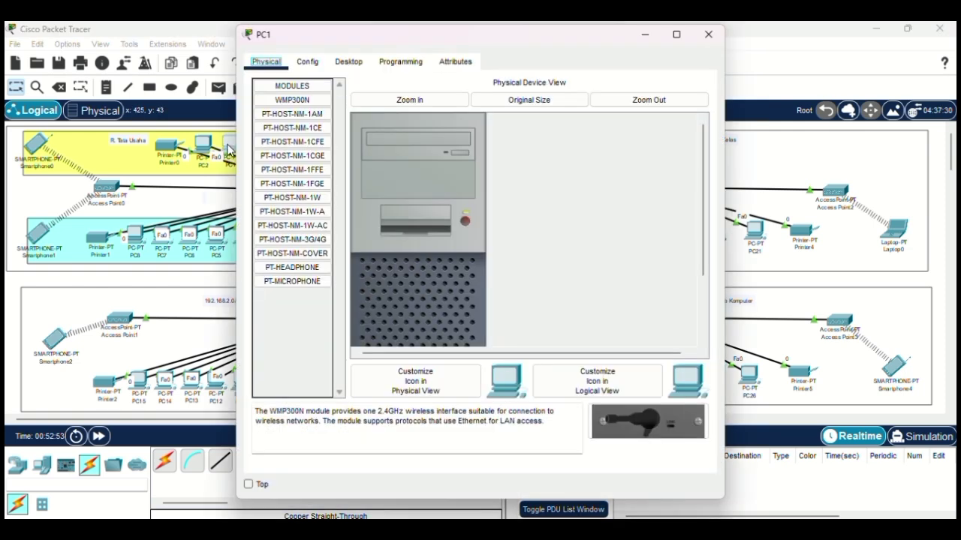
pyautogui.click(349, 61)
pyautogui.click(302, 119)
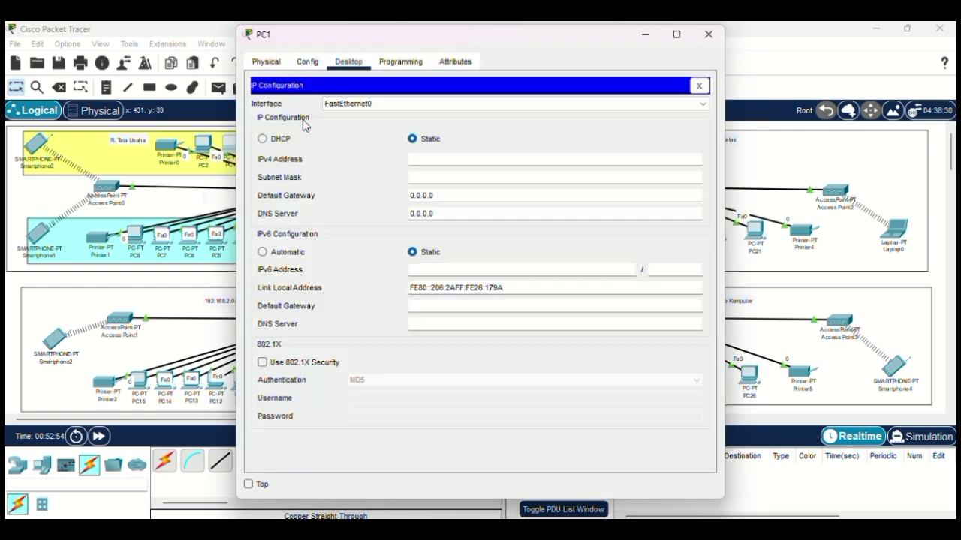
pyautogui.click(279, 141)
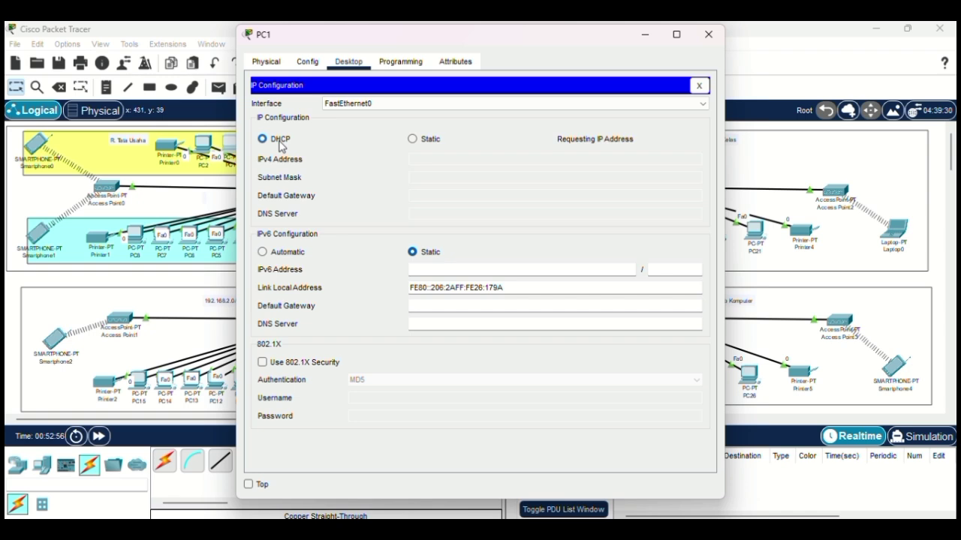
pyautogui.click(708, 34)
# Step: Set PC2 and Printer0's FastEthernet0 to obtain addresses via DHCP
pyautogui.click(210, 141)
pyautogui.click(350, 63)
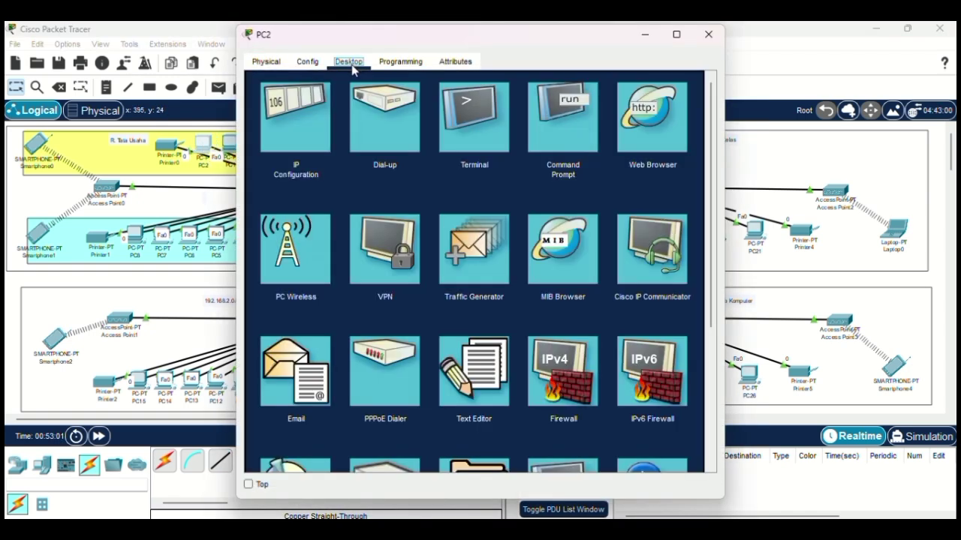
pyautogui.click(295, 118)
pyautogui.click(279, 141)
pyautogui.click(707, 35)
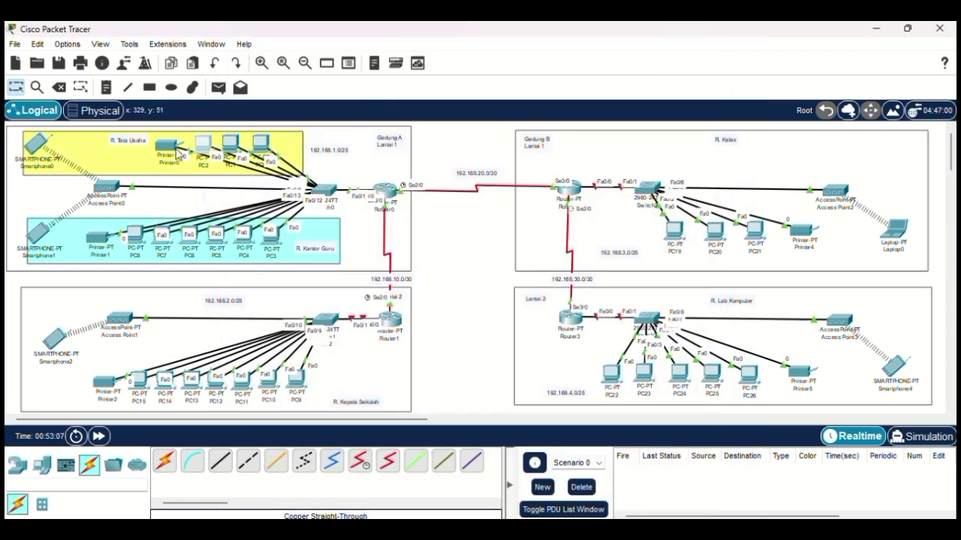
pyautogui.click(180, 153)
pyautogui.click(307, 61)
pyautogui.click(285, 127)
pyautogui.click(367, 181)
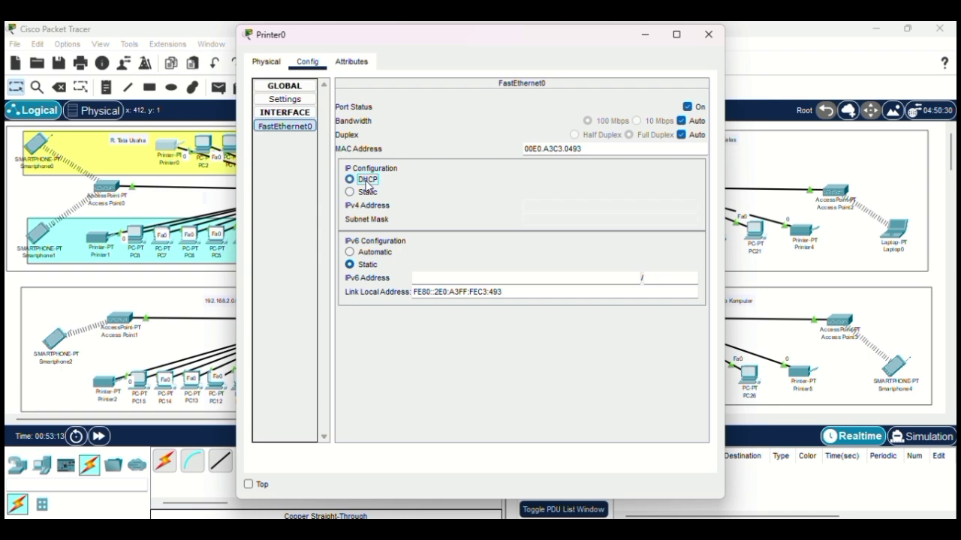
pyautogui.click(708, 35)
# Step: Set PC3 and PC4 to obtain their IP configuration via DHCP
pyautogui.click(229, 142)
pyautogui.click(348, 61)
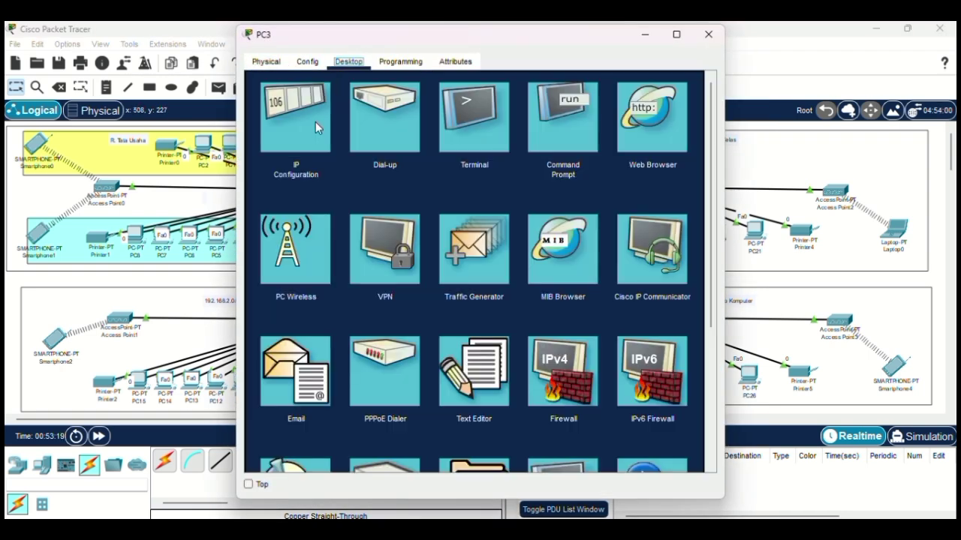
pyautogui.click(295, 118)
pyautogui.click(279, 142)
pyautogui.click(708, 34)
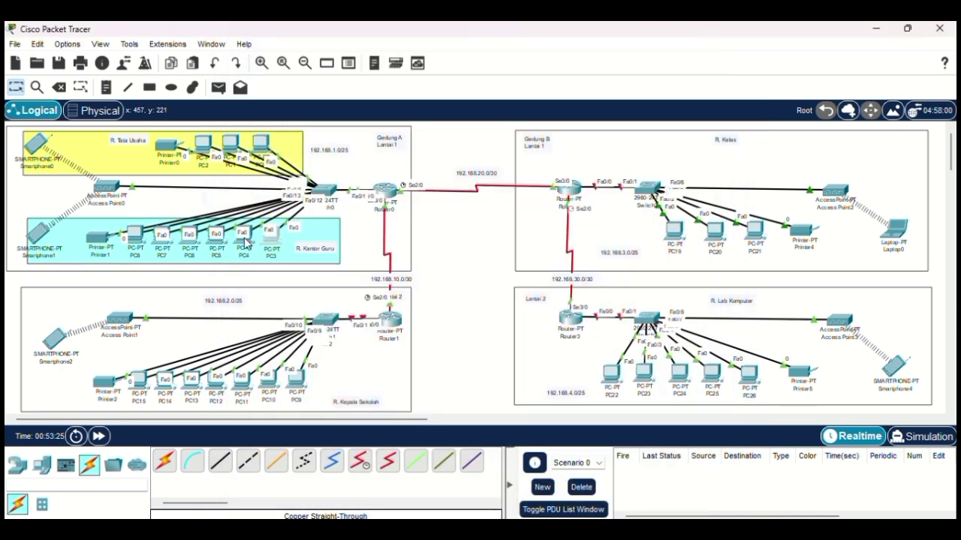
pyautogui.click(244, 237)
pyautogui.click(348, 61)
pyautogui.click(293, 112)
pyautogui.click(279, 141)
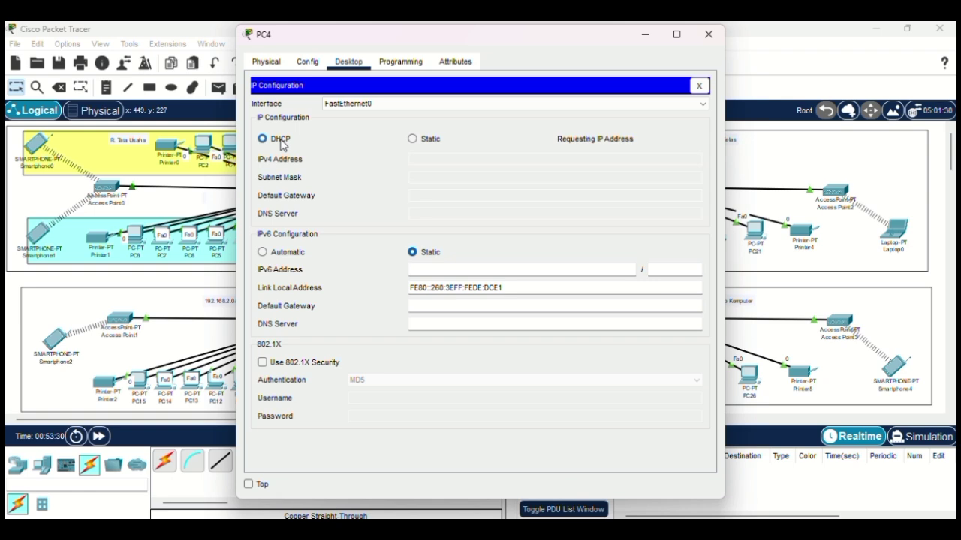
pyautogui.click(708, 35)
# Step: Set PC5 and PC6 to obtain their IP configuration via DHCP
pyautogui.click(217, 237)
pyautogui.click(349, 62)
pyautogui.click(294, 113)
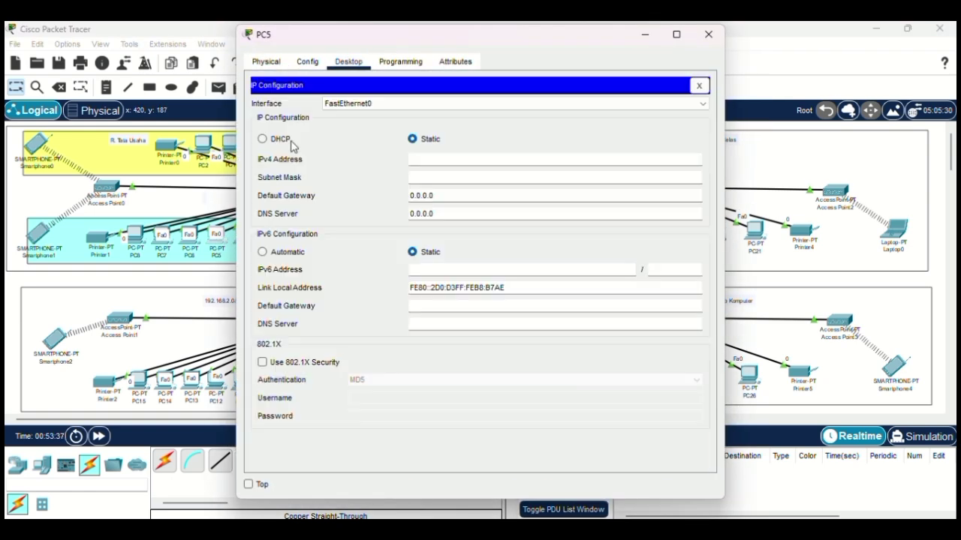
pyautogui.click(291, 144)
pyautogui.click(708, 34)
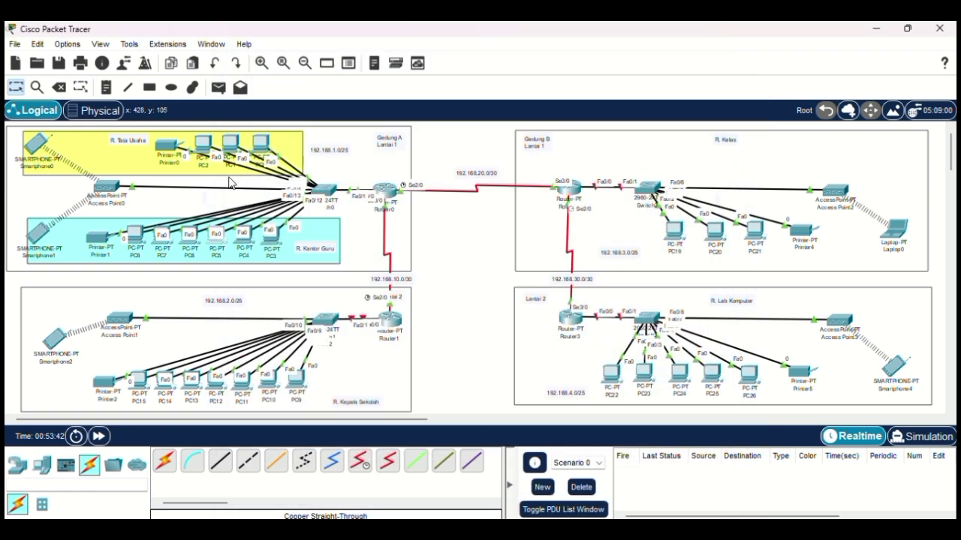
pyautogui.click(190, 237)
pyautogui.click(349, 62)
pyautogui.click(312, 115)
pyautogui.click(280, 141)
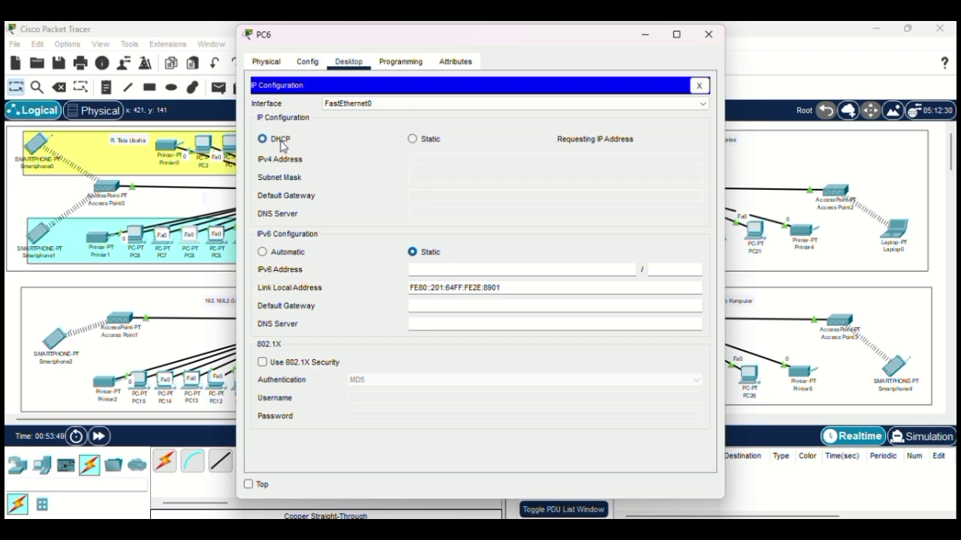
pyautogui.click(708, 35)
# Step: Set PC7 and PC8 to obtain their IP configuration via DHCP
pyautogui.click(162, 237)
pyautogui.click(294, 113)
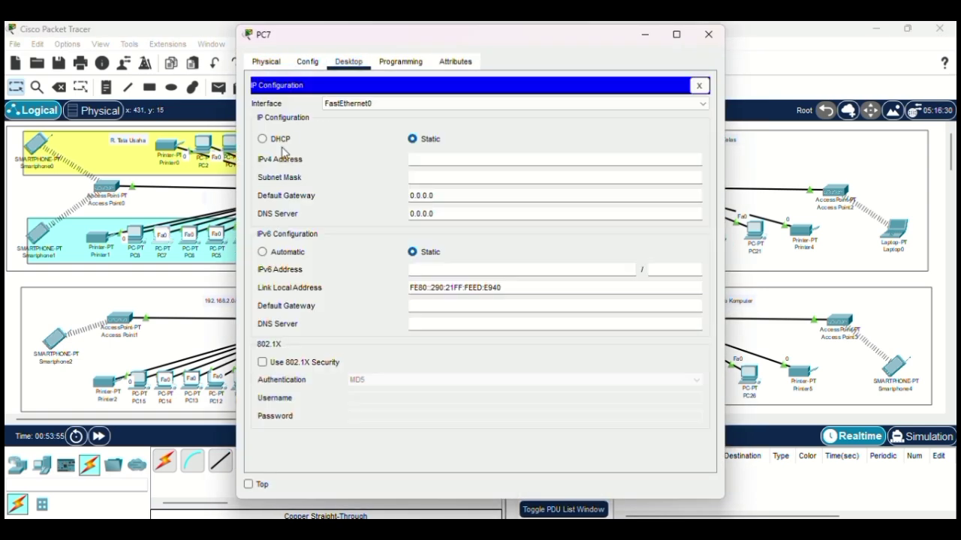
pyautogui.click(280, 140)
pyautogui.click(708, 35)
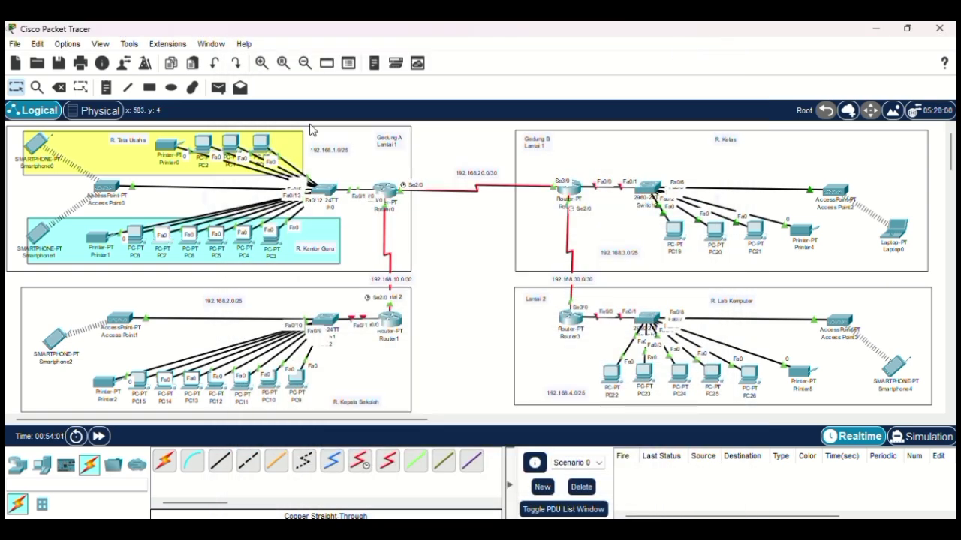
pyautogui.click(136, 236)
pyautogui.click(348, 61)
pyautogui.click(304, 120)
pyautogui.click(263, 139)
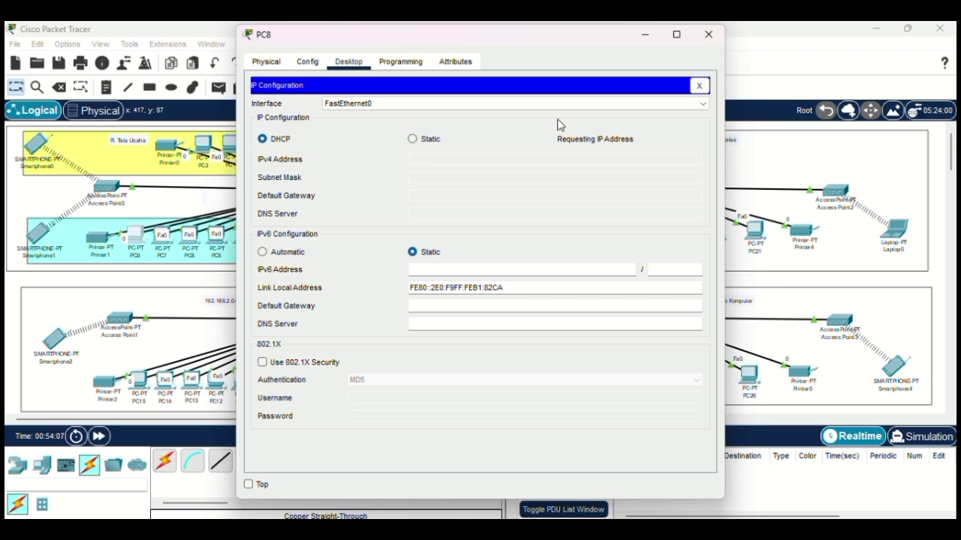
pyautogui.click(708, 35)
# Step: Switch Printer1 to DHCP so it receives 192.168.1.14 with mask 255.255.255.128
pyautogui.click(98, 237)
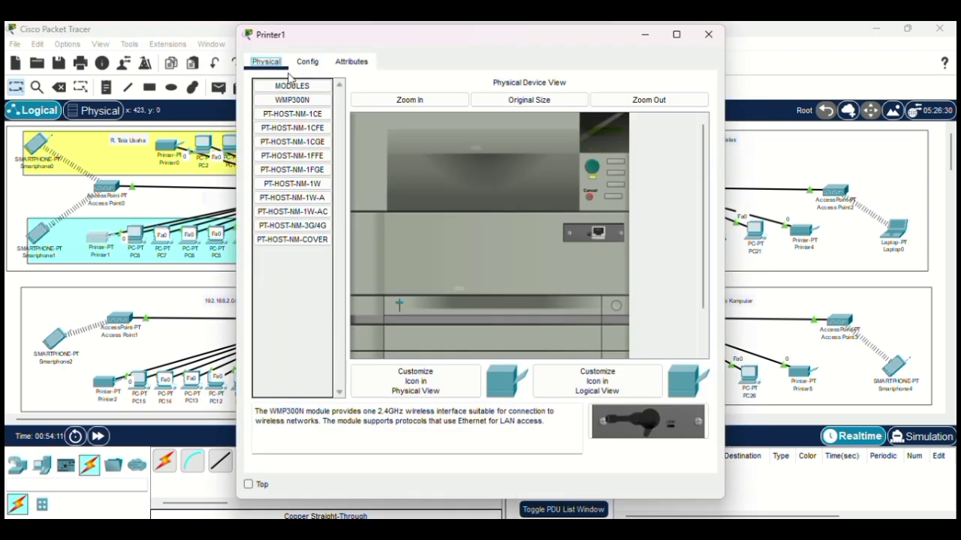
pyautogui.click(307, 61)
pyautogui.click(304, 126)
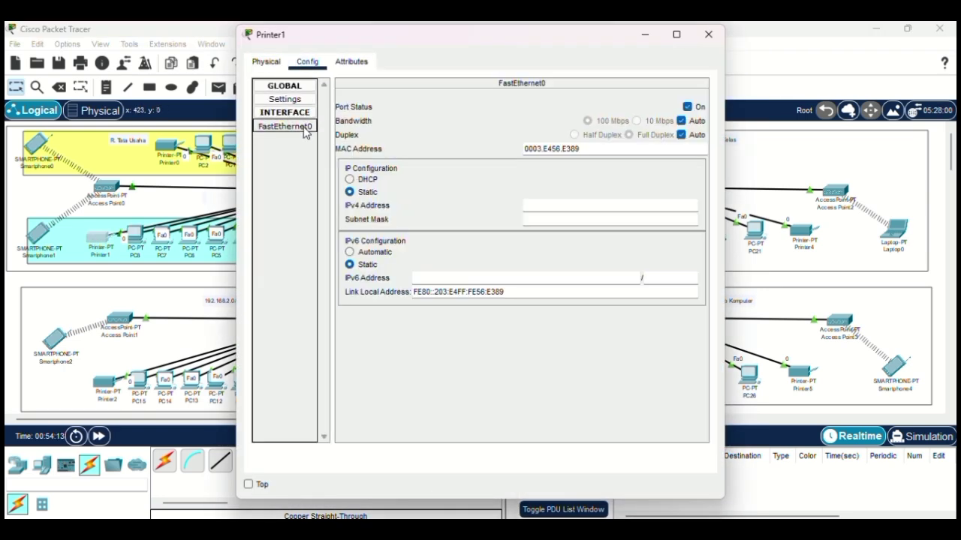
pyautogui.click(368, 180)
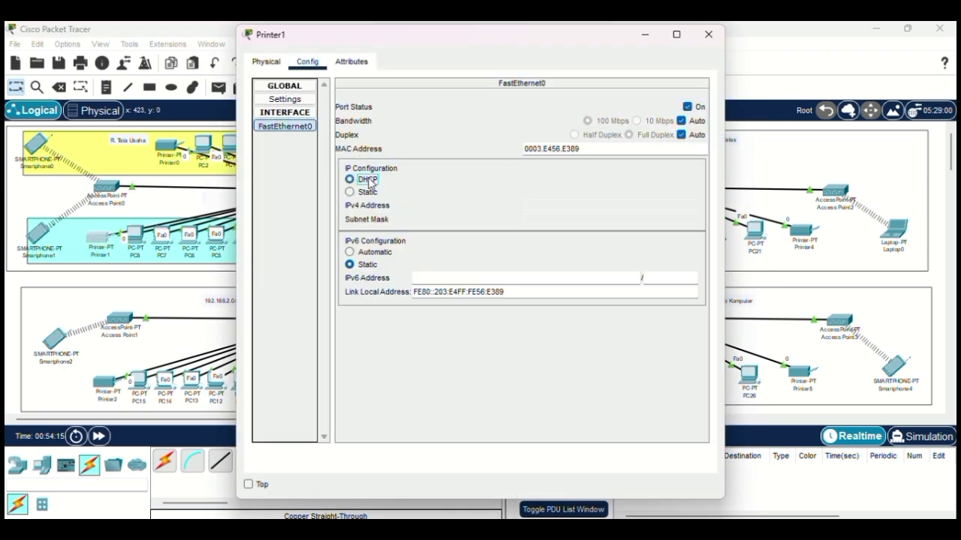
pyautogui.click(709, 32)
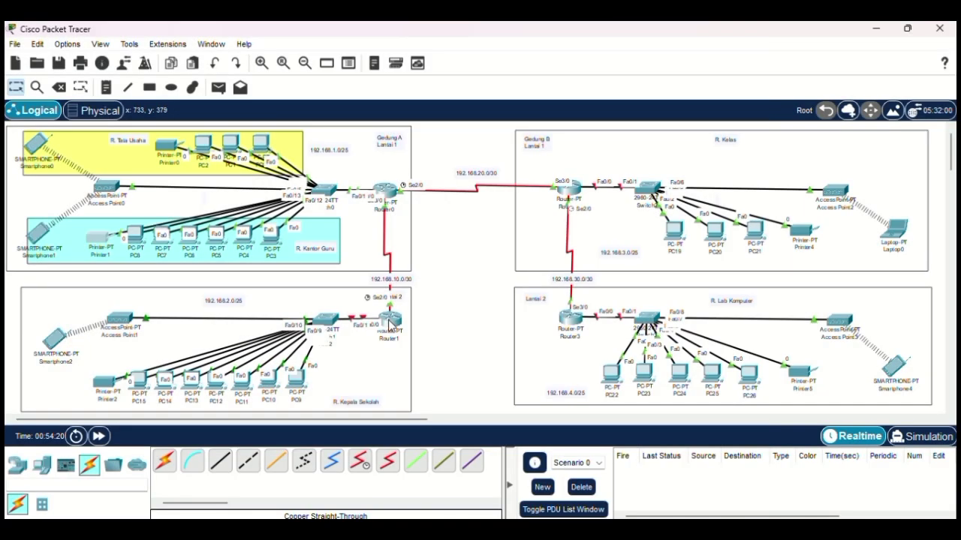
# Step: Turn Router1's FastEthernet0/0 port status on
pyautogui.click(389, 321)
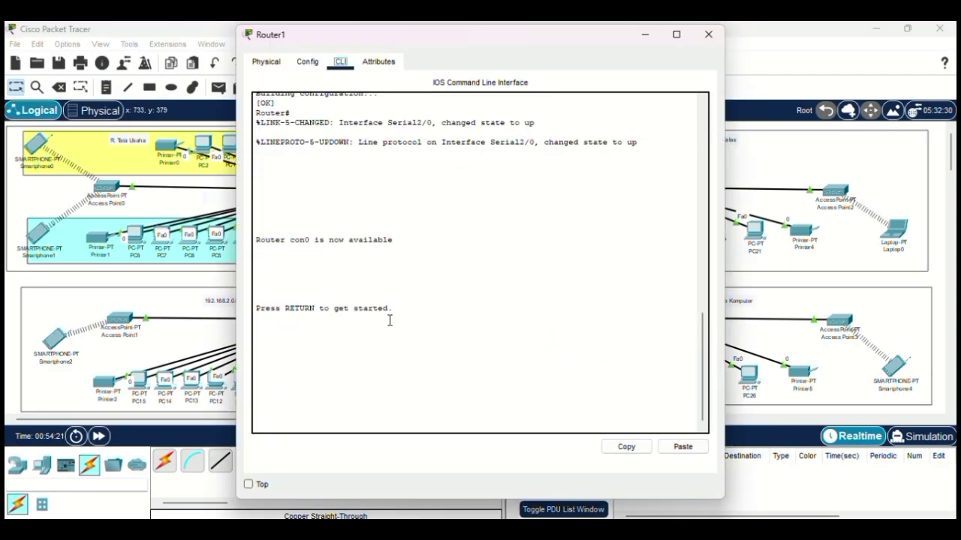
pyautogui.click(307, 61)
pyautogui.click(319, 181)
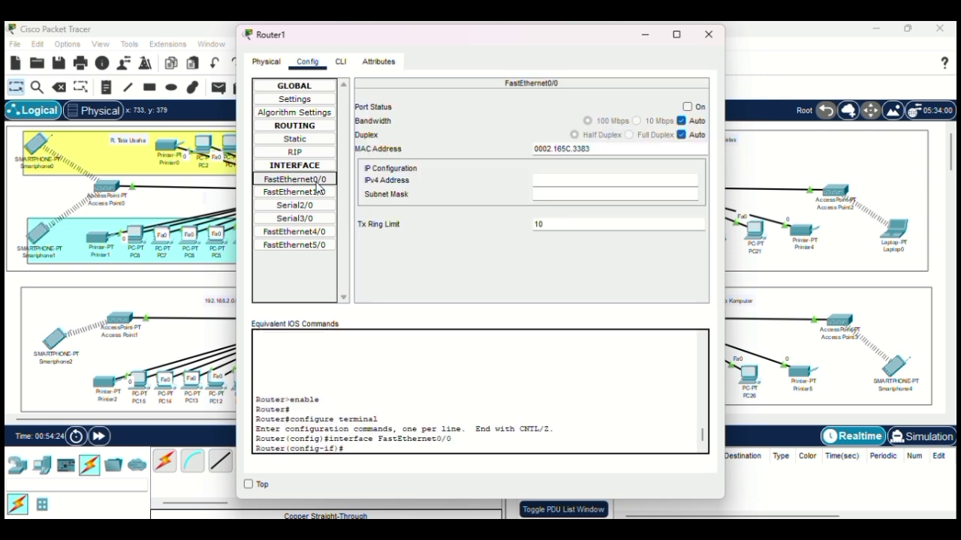
pyautogui.click(687, 107)
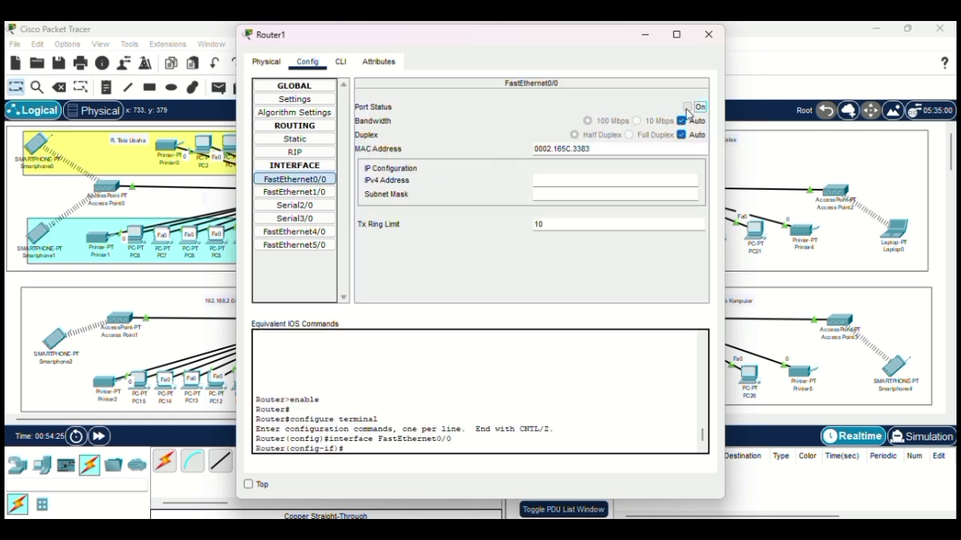
# Step: Assign FastEthernet0/0 the address 192.168.2.1 255.255.255.128 in Router1's CLI
pyautogui.click(340, 62)
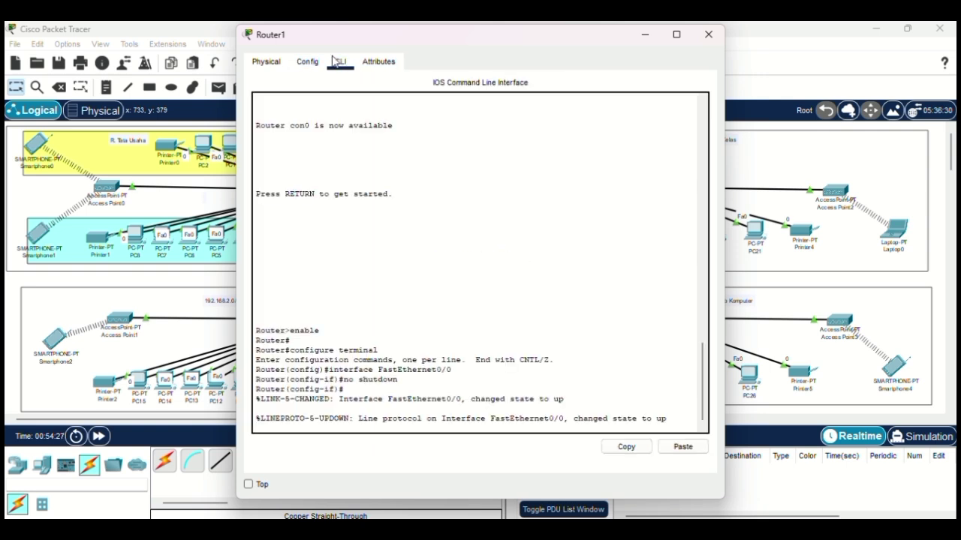
pyautogui.press('Return')
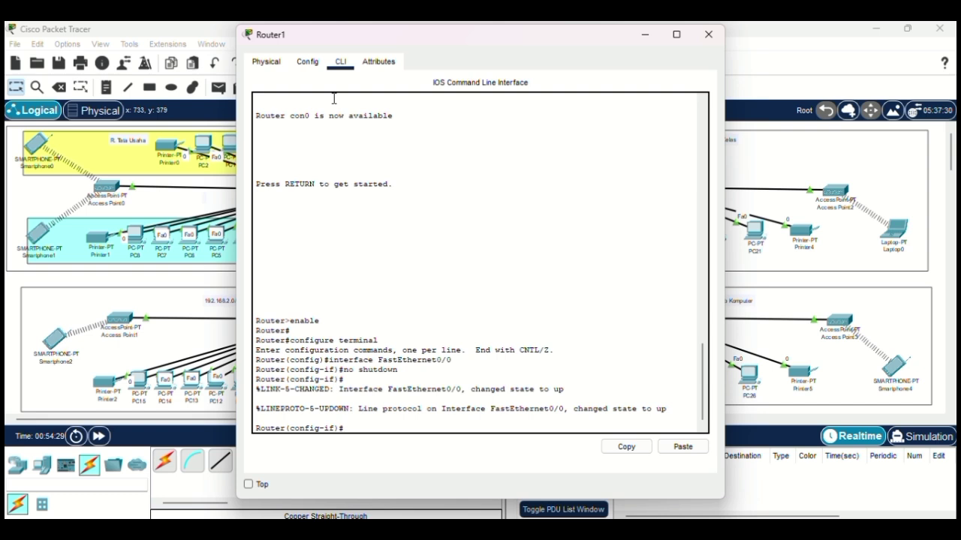
pyautogui.write('ip add 192.168.2.1')
pyautogui.write('255')
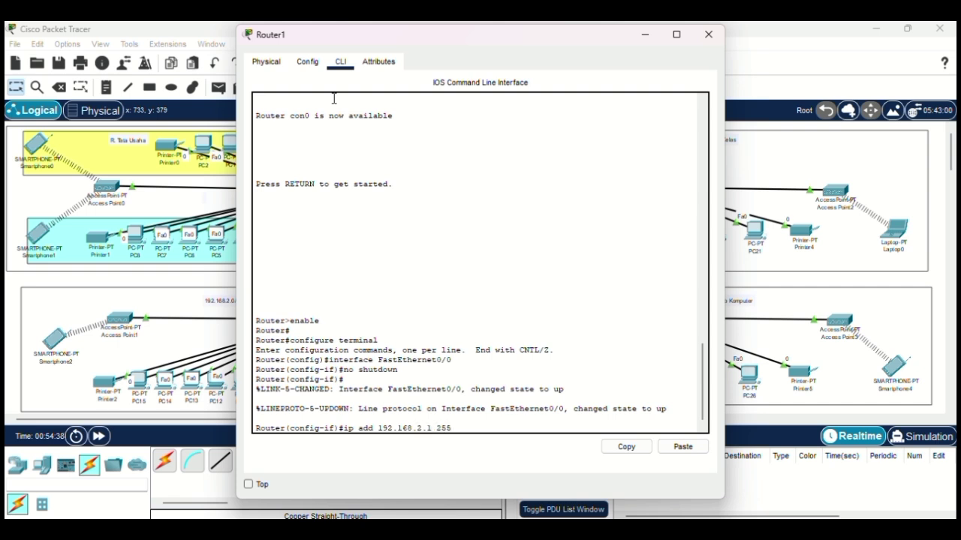
pyautogui.write('.255.255.128')
pyautogui.press('Return')
pyautogui.write('ip ')
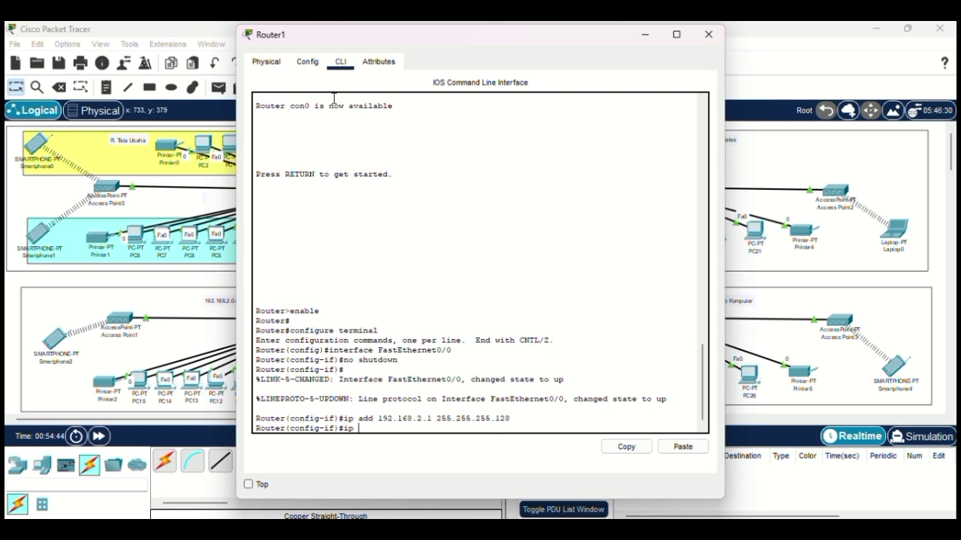
pyautogui.write('dhcp pool wireless1')
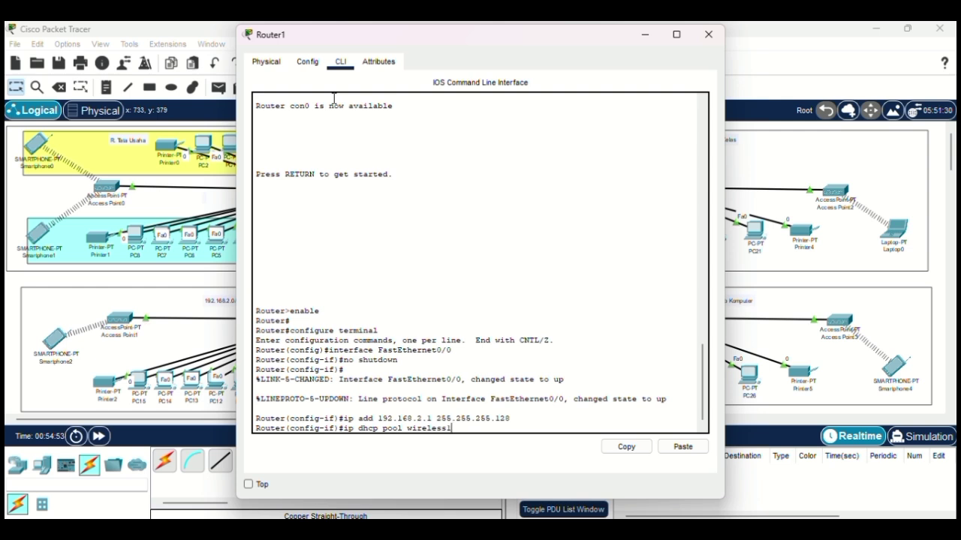
# Step: Give Router1's wireless1 pool gateway 192.168.2.1, network 192.168.2.0 255.255.255.128 and DNS 8.8.8.8
pyautogui.press('Return')
pyautogui.write('defa')
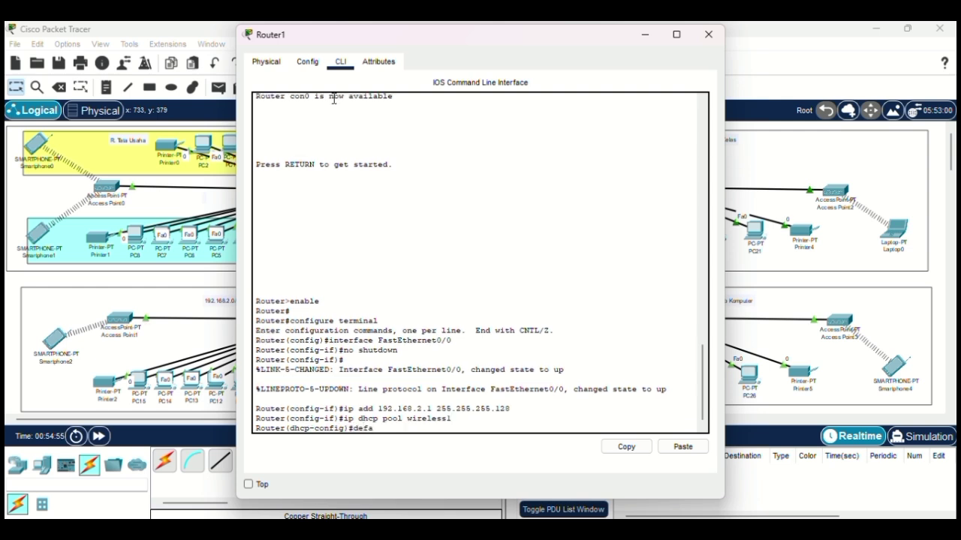
pyautogui.write('ult-router 192.168.')
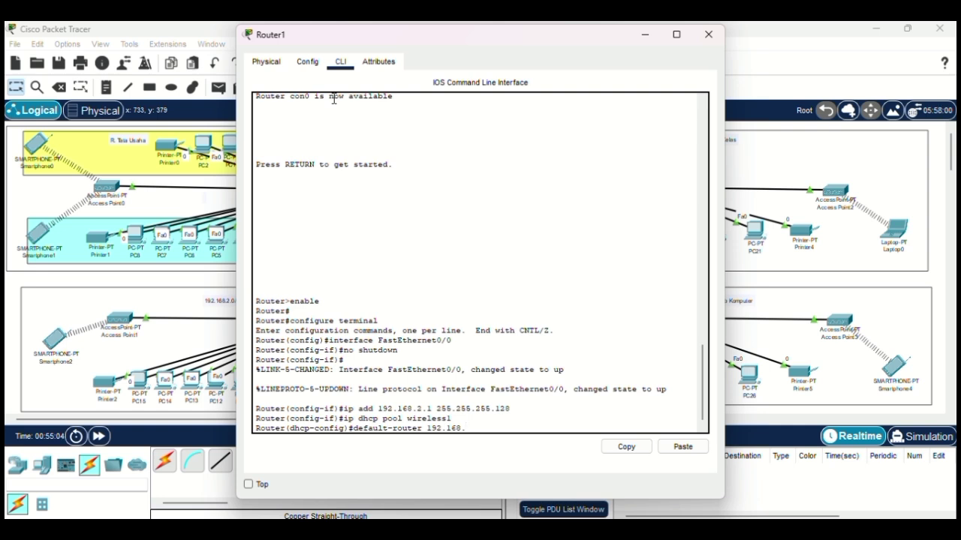
pyautogui.write('2.1')
pyautogui.press('Return')
pyautogui.write('ne')
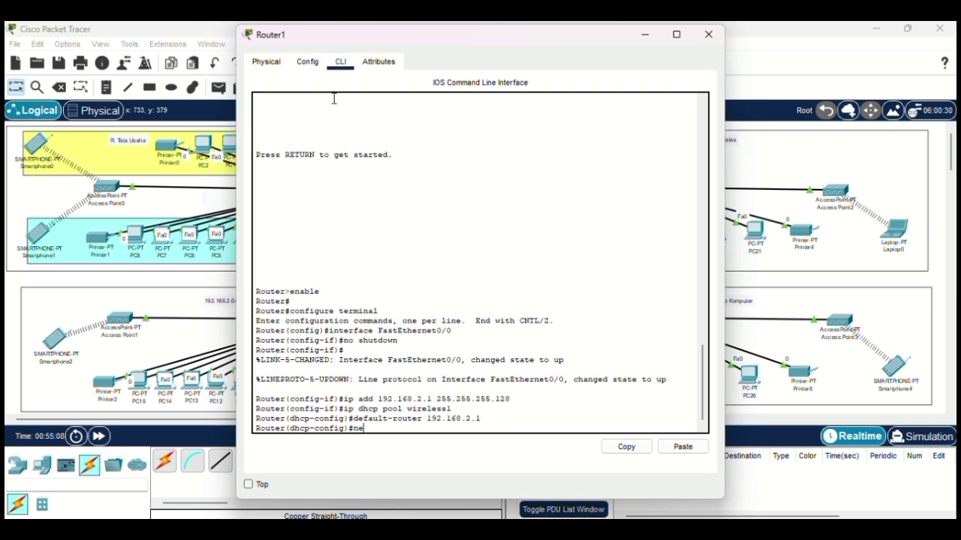
pyautogui.write('twro')
pyautogui.write('ork 19')
pyautogui.write('2.168.2.')
pyautogui.write('0 ')
pyautogui.write('255')
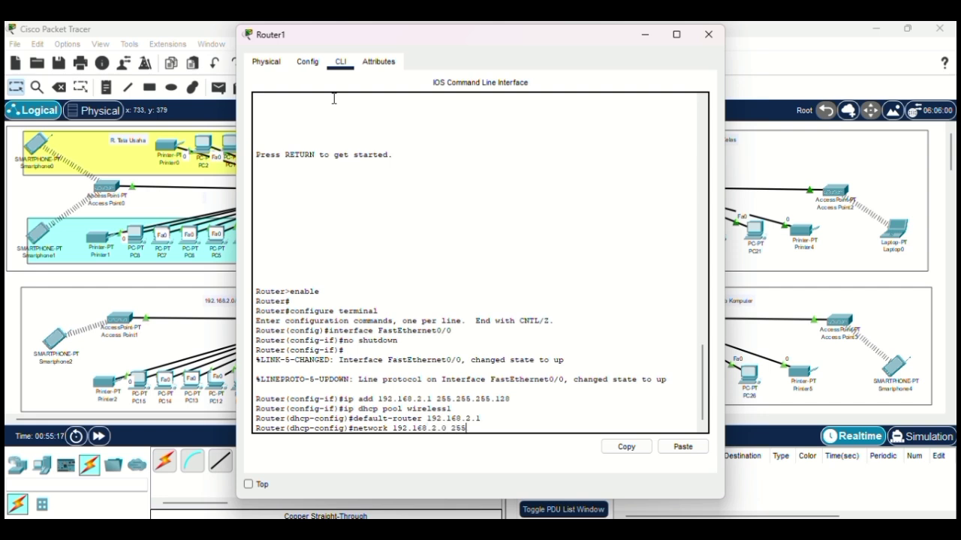
pyautogui.write('.255.255.')
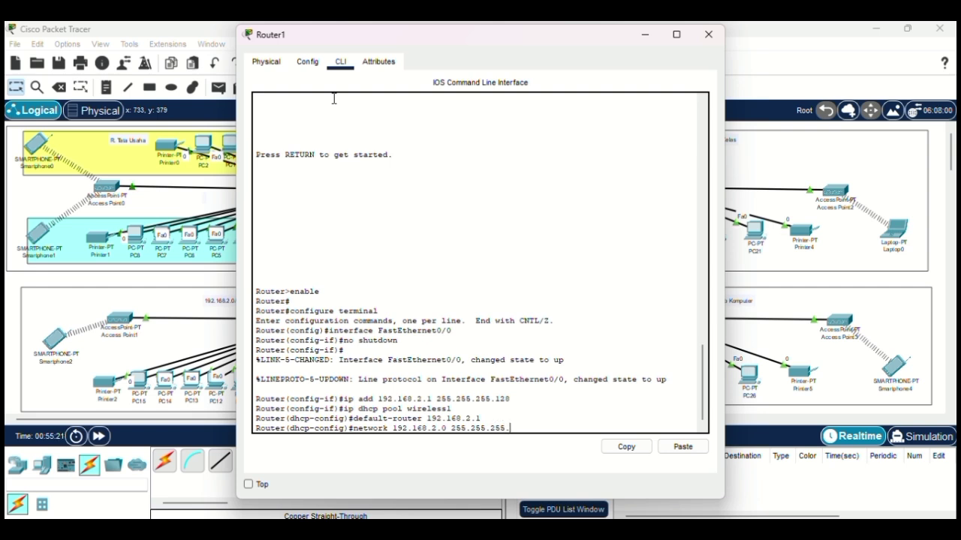
pyautogui.write('128')
pyautogui.press('BackSpace')
pyautogui.press('BackSpace')
pyautogui.press('BackSpace')
pyautogui.press('BackSpace')
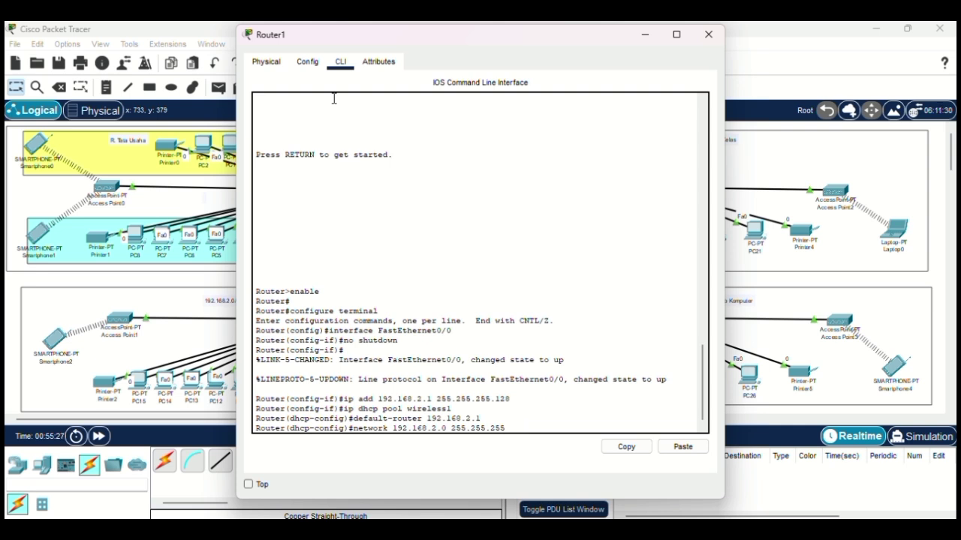
pyautogui.write('.128')
pyautogui.press('Return')
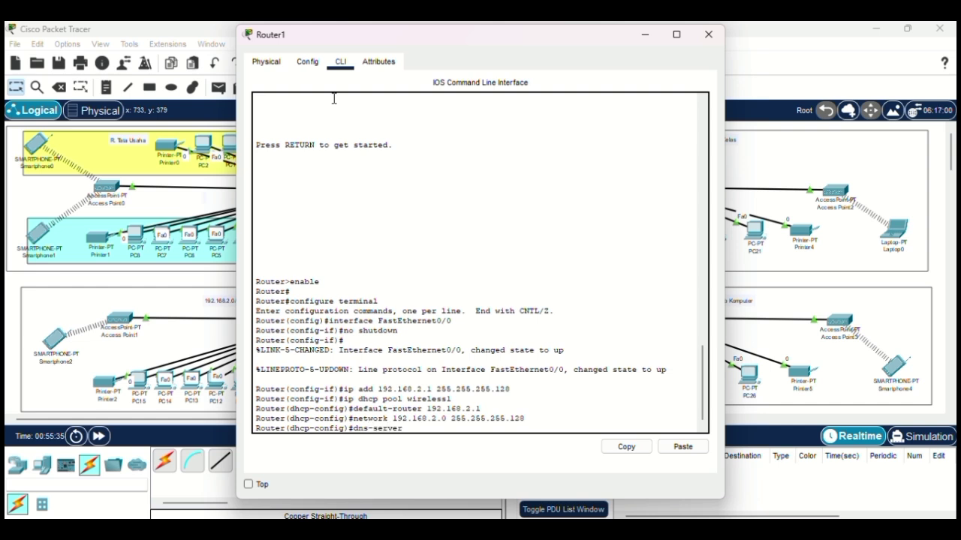
pyautogui.write('dns-server 8.8.8.8')
pyautogui.press('Return')
pyautogui.write('ex')
pyautogui.press('Return')
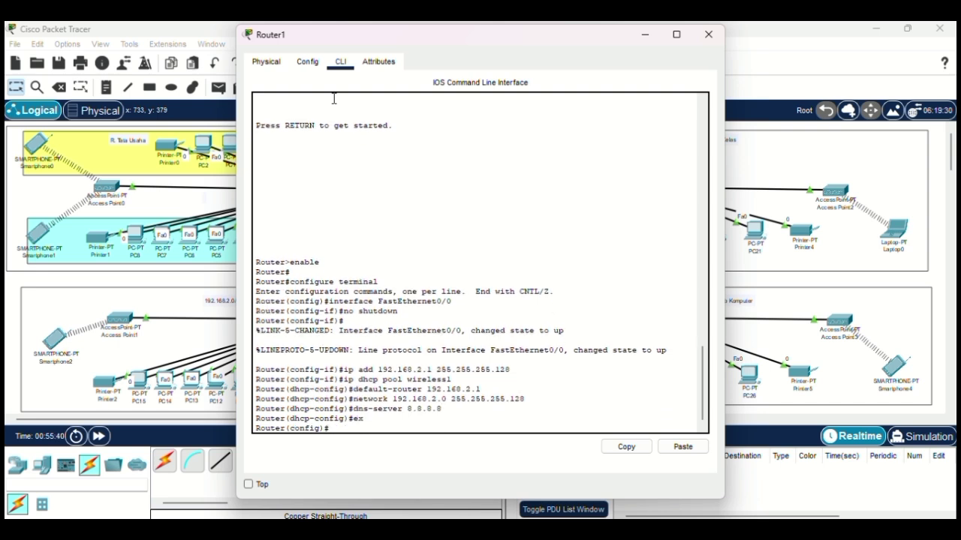
pyautogui.click(707, 34)
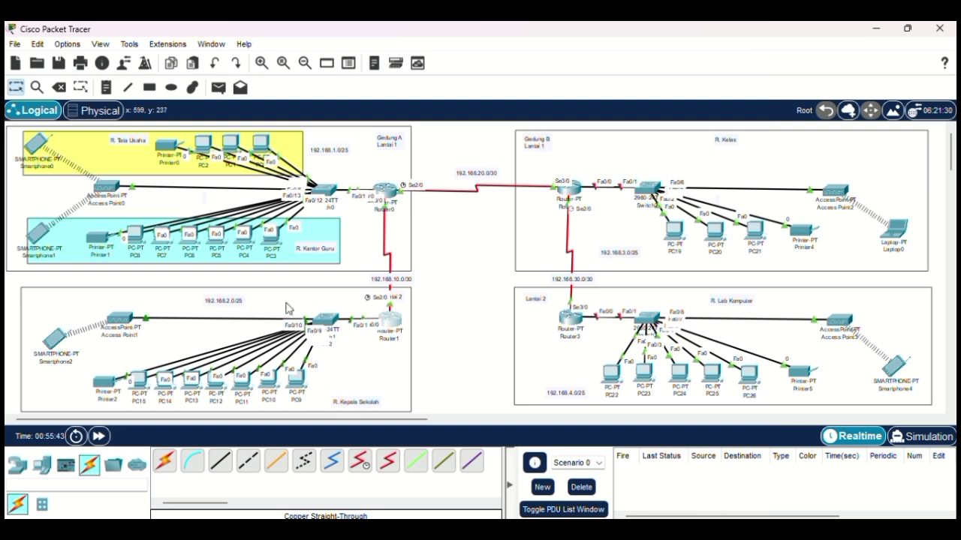
# Step: Switch PC9, PC10 and PC11 to DHCP in their IP Configuration
pyautogui.click(294, 377)
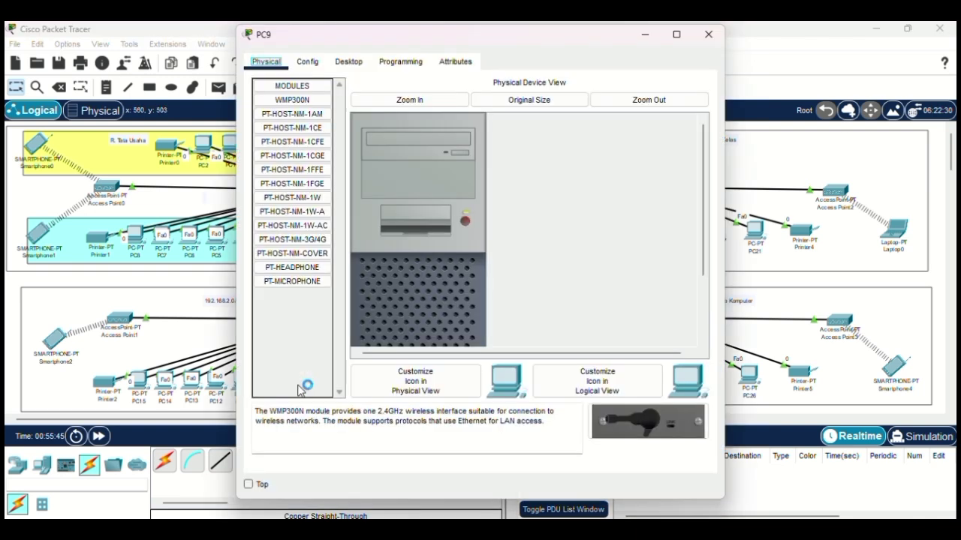
pyautogui.click(353, 65)
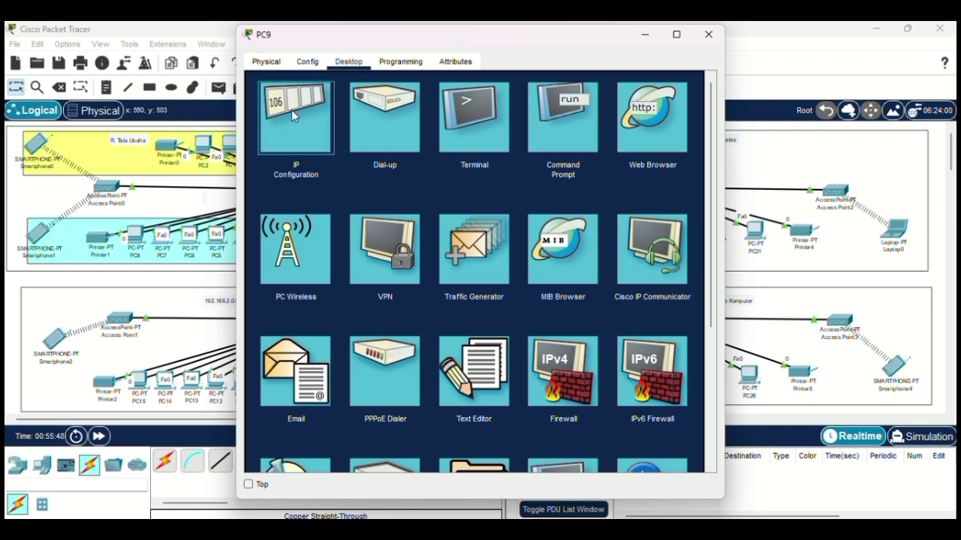
pyautogui.click(291, 110)
pyautogui.click(279, 141)
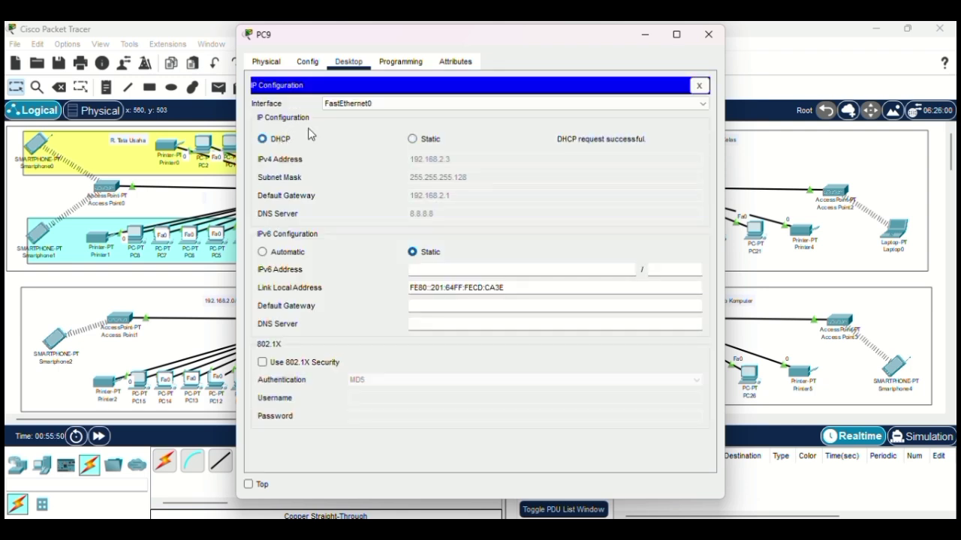
pyautogui.click(708, 35)
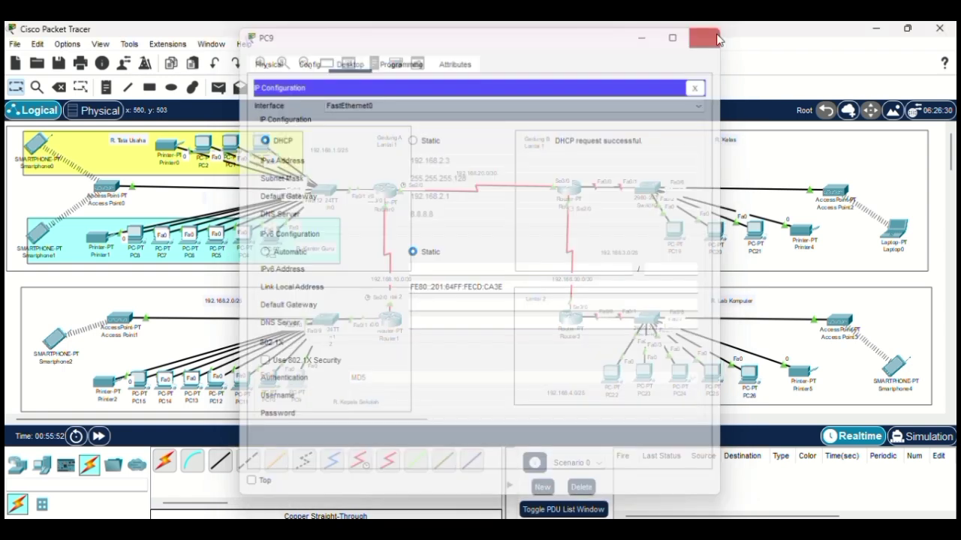
pyautogui.click(266, 386)
pyautogui.click(349, 61)
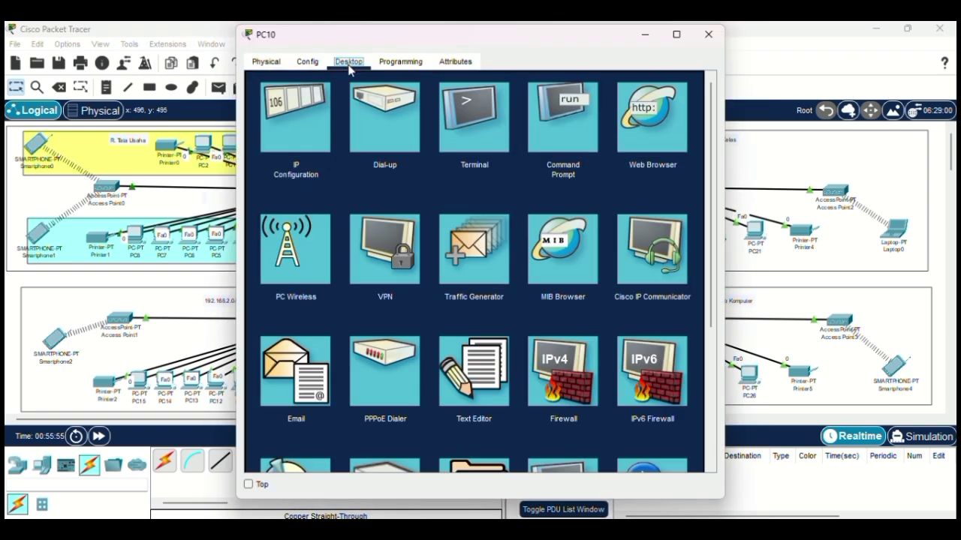
pyautogui.click(296, 118)
pyautogui.click(279, 139)
pyautogui.click(708, 34)
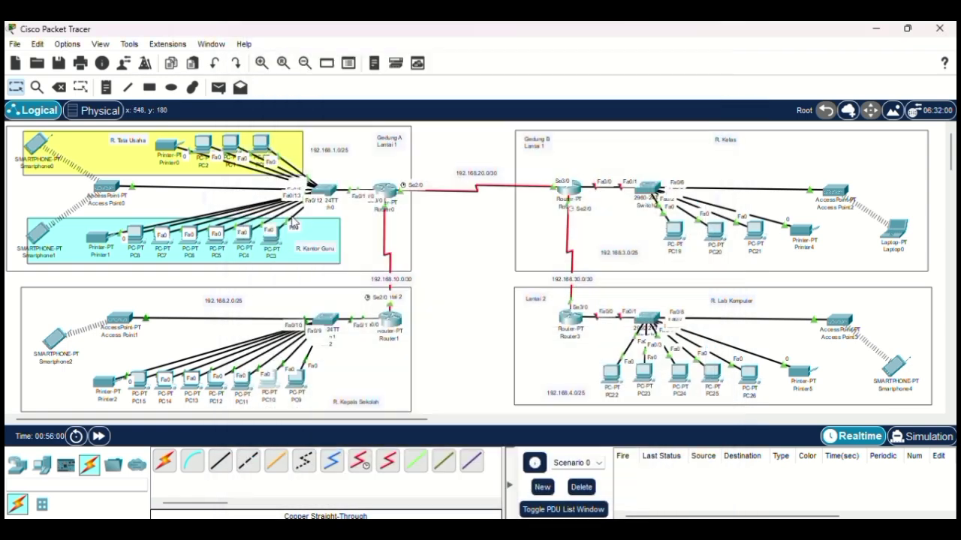
pyautogui.click(245, 381)
pyautogui.click(348, 61)
pyautogui.click(293, 132)
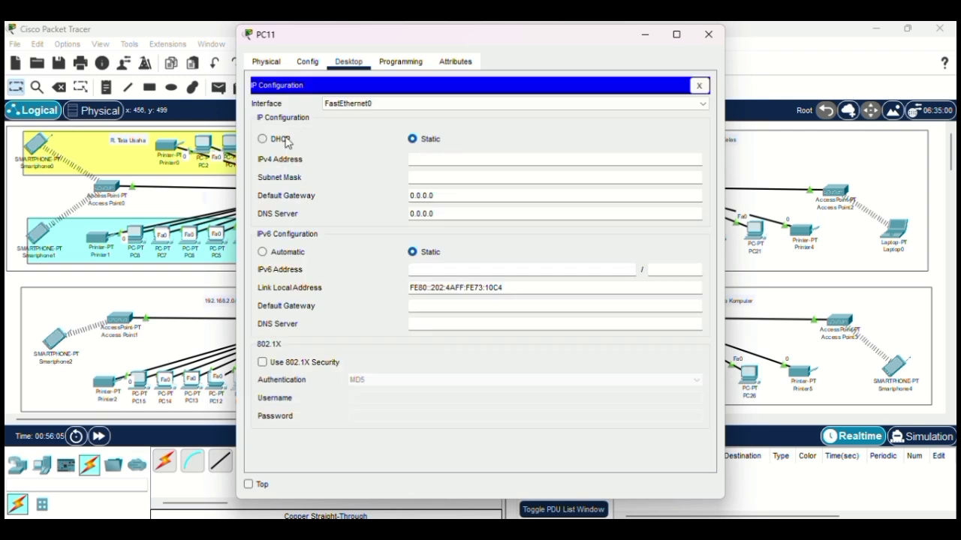
pyautogui.click(262, 138)
pyautogui.click(709, 34)
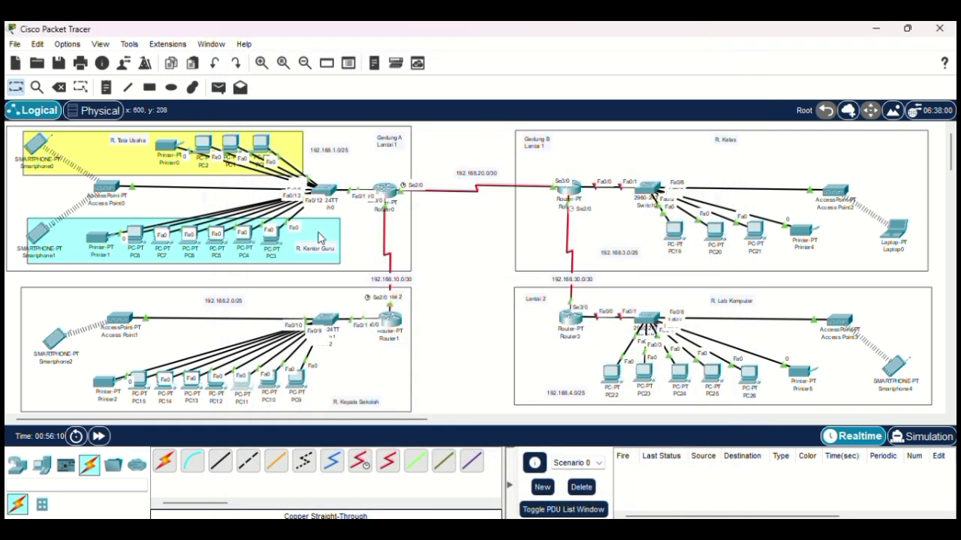
# Step: Switch PC12, PC13, PC14 and PC15 to DHCP in their IP Configuration
pyautogui.click(216, 381)
pyautogui.click(348, 61)
pyautogui.click(292, 120)
pyautogui.click(262, 138)
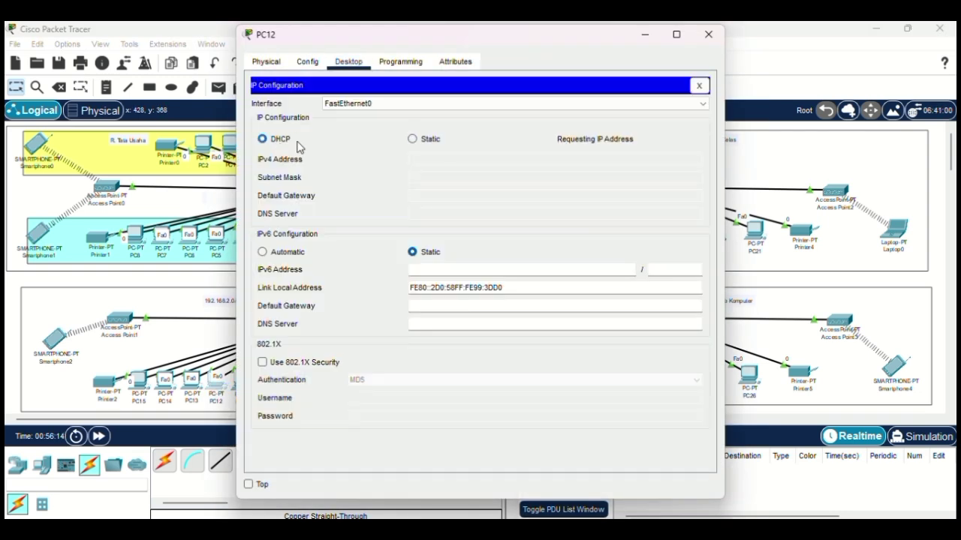
pyautogui.click(709, 34)
pyautogui.click(193, 380)
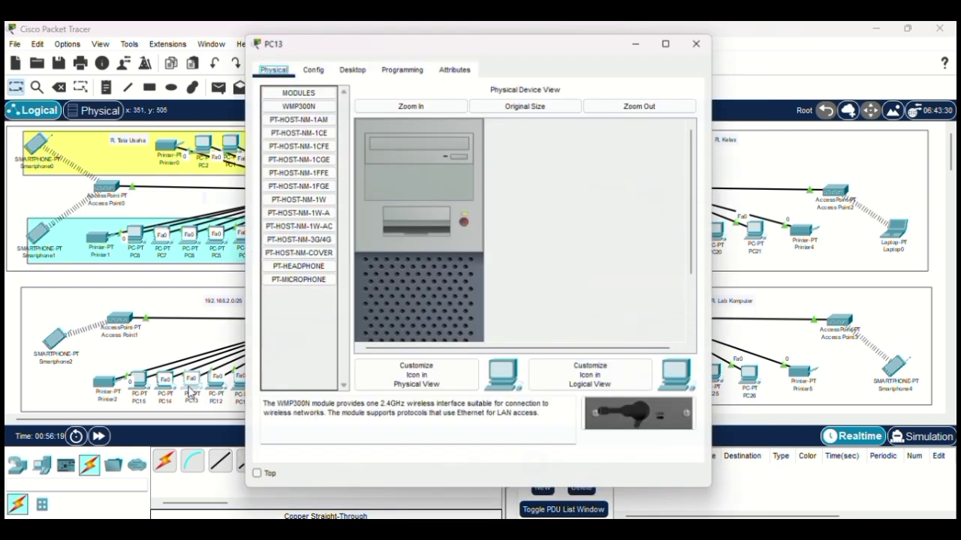
pyautogui.click(348, 62)
pyautogui.click(304, 118)
pyautogui.click(283, 141)
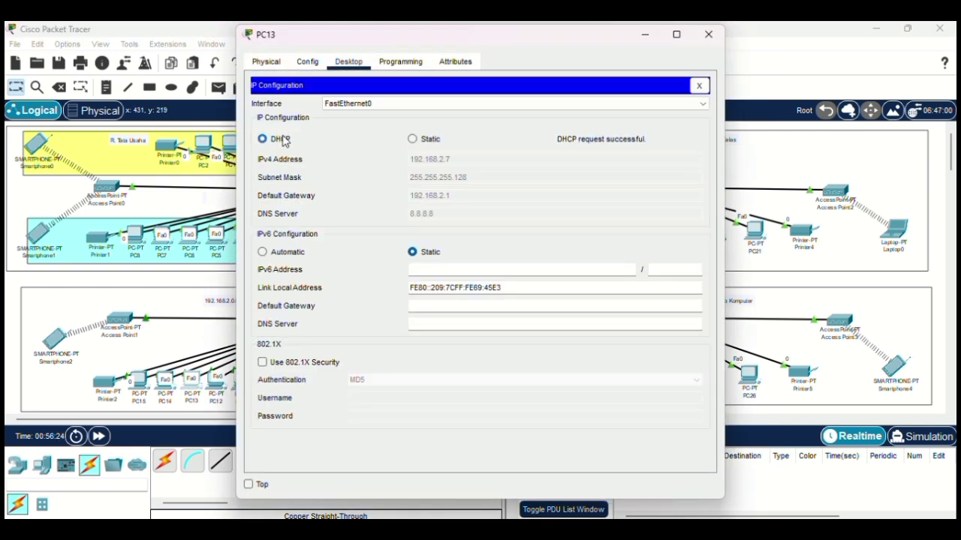
pyautogui.click(708, 34)
pyautogui.click(164, 395)
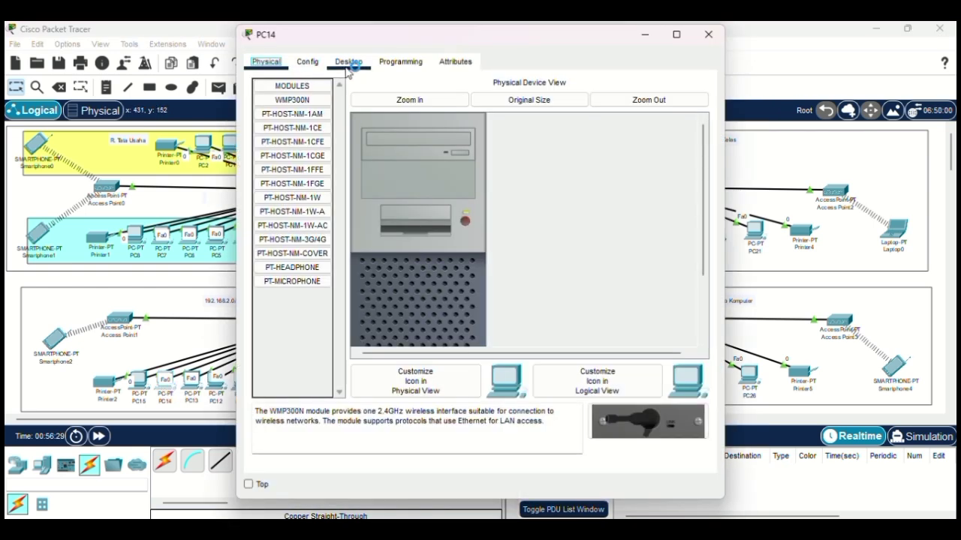
pyautogui.click(348, 62)
pyautogui.click(304, 119)
pyautogui.click(283, 140)
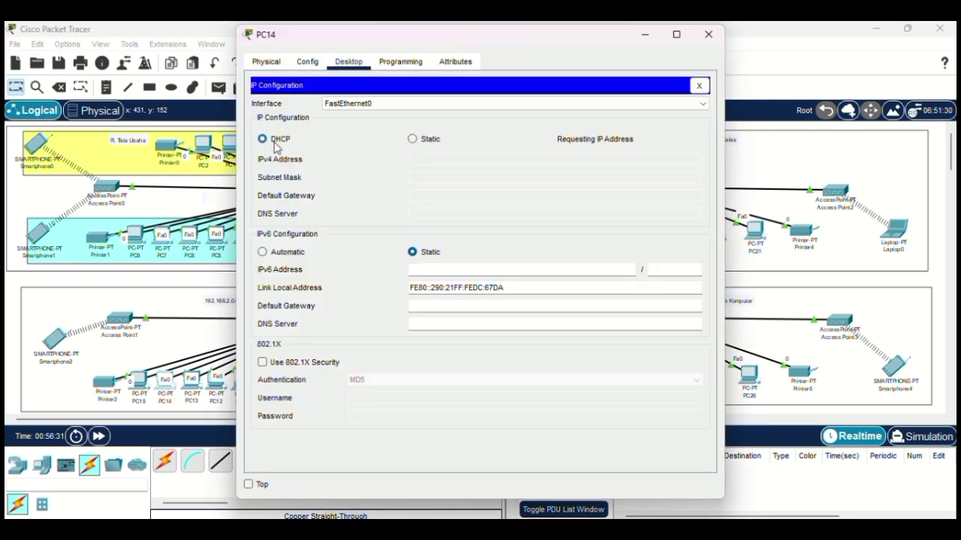
pyautogui.click(708, 35)
pyautogui.click(139, 382)
pyautogui.click(348, 62)
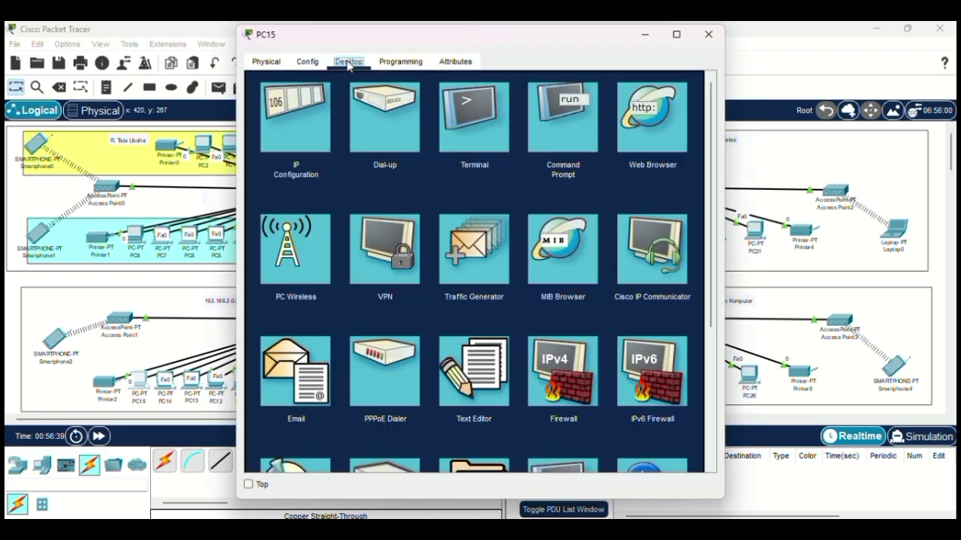
pyautogui.click(285, 113)
pyautogui.click(262, 139)
pyautogui.click(708, 34)
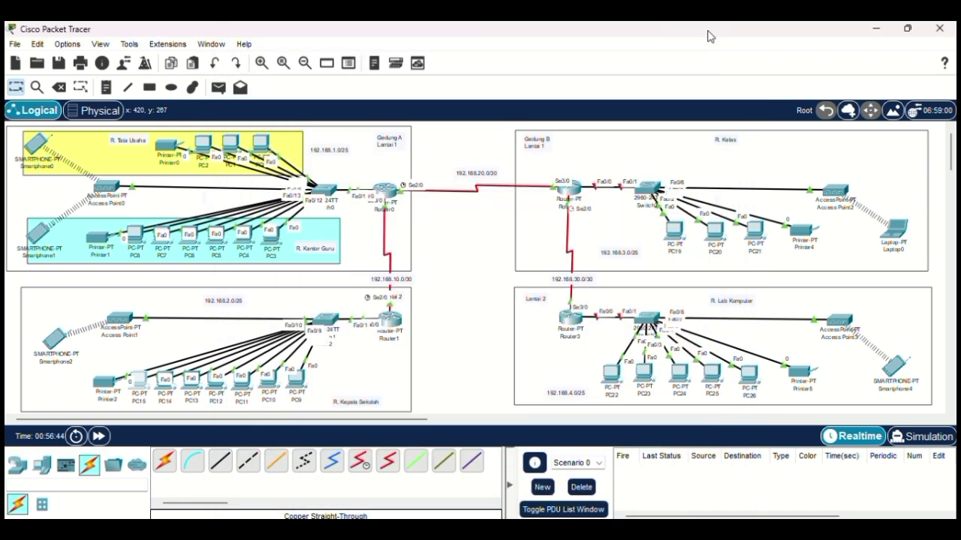
# Step: Set Printer2's FastEthernet0 interface to obtain its address by DHCP
pyautogui.click(107, 384)
pyautogui.click(307, 62)
pyautogui.click(297, 127)
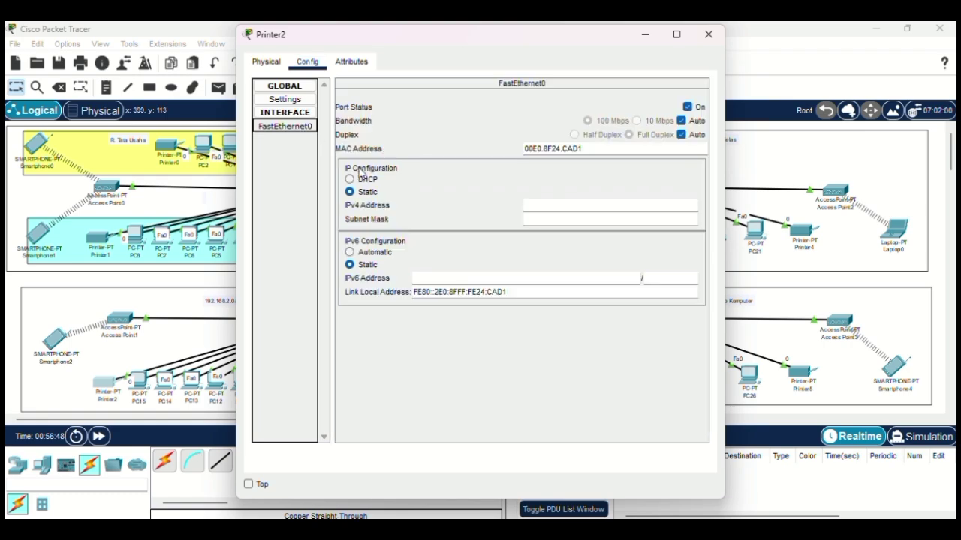
pyautogui.click(350, 179)
pyautogui.click(705, 42)
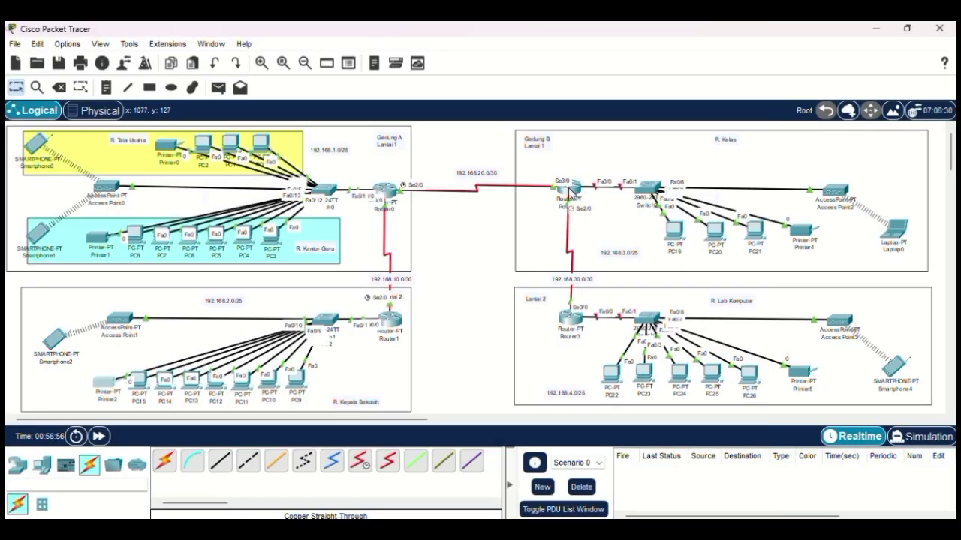
# Step: Turn on Router2's FastEthernet0/0 and address it 192.168.3.1 255.255.255.128
pyautogui.click(572, 194)
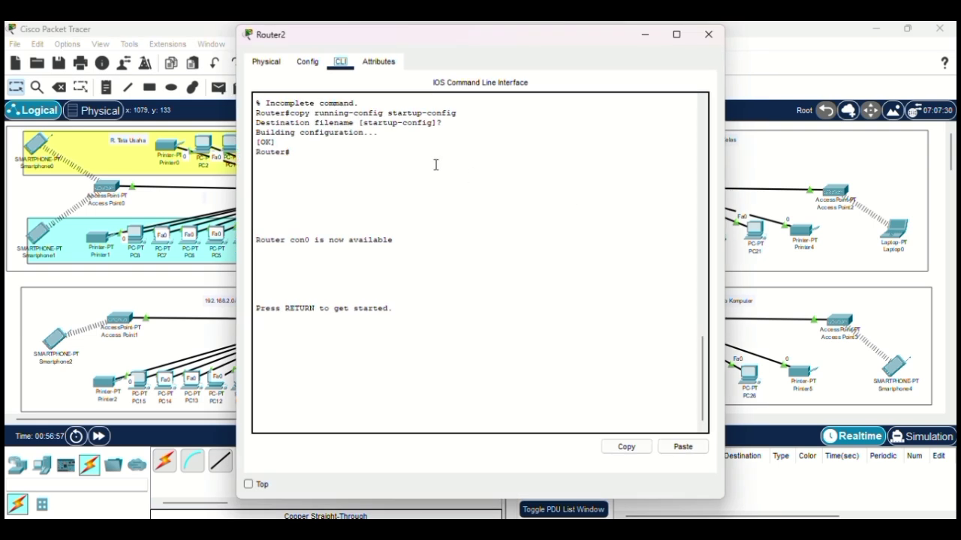
pyautogui.click(310, 66)
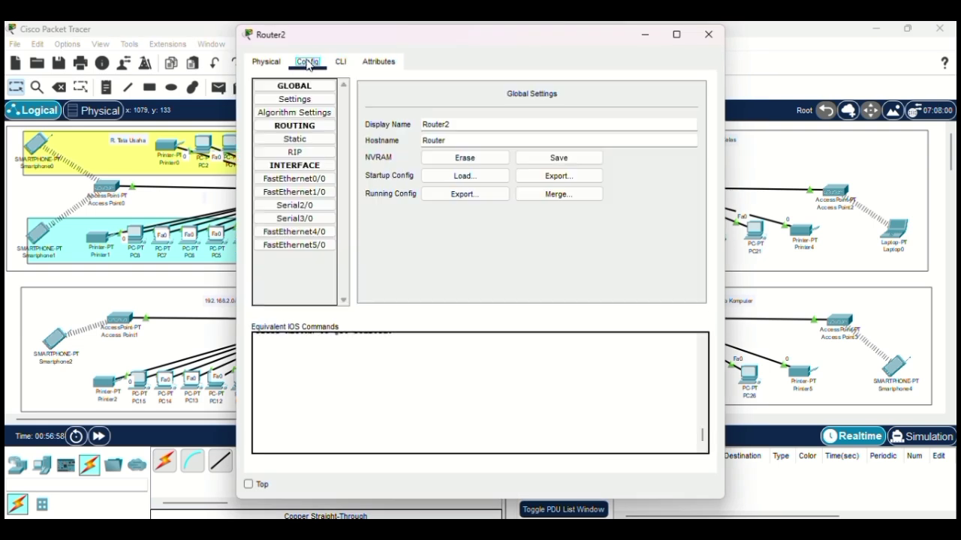
pyautogui.click(311, 180)
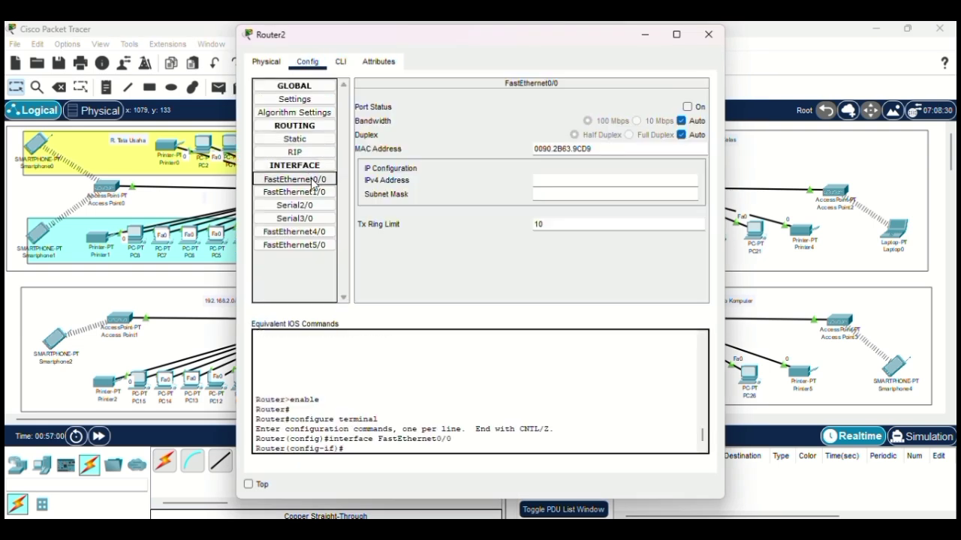
pyautogui.click(687, 108)
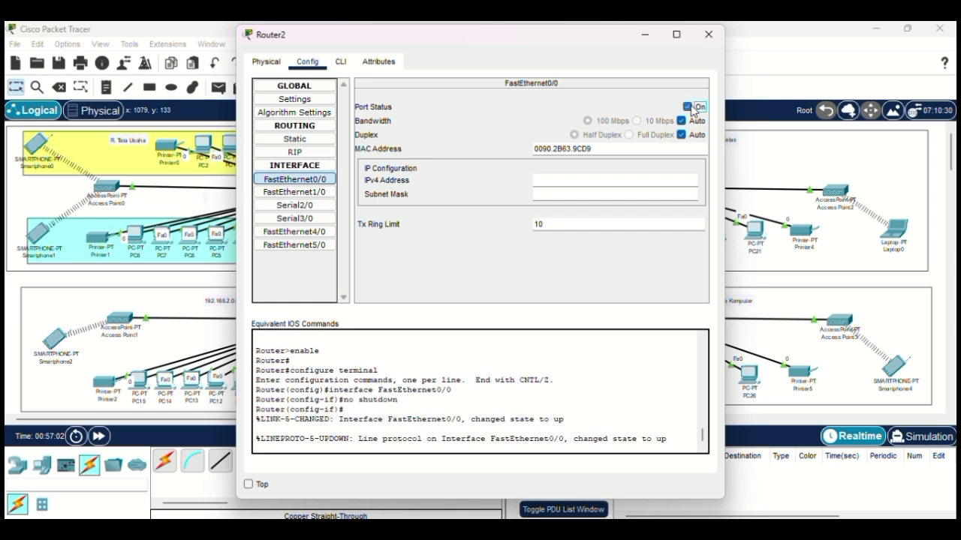
pyautogui.click(342, 66)
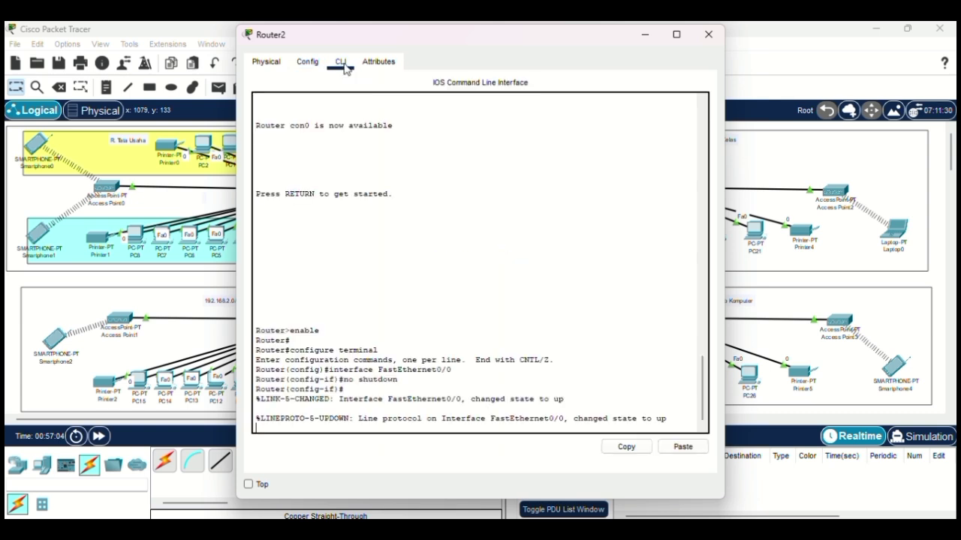
pyautogui.press('Return')
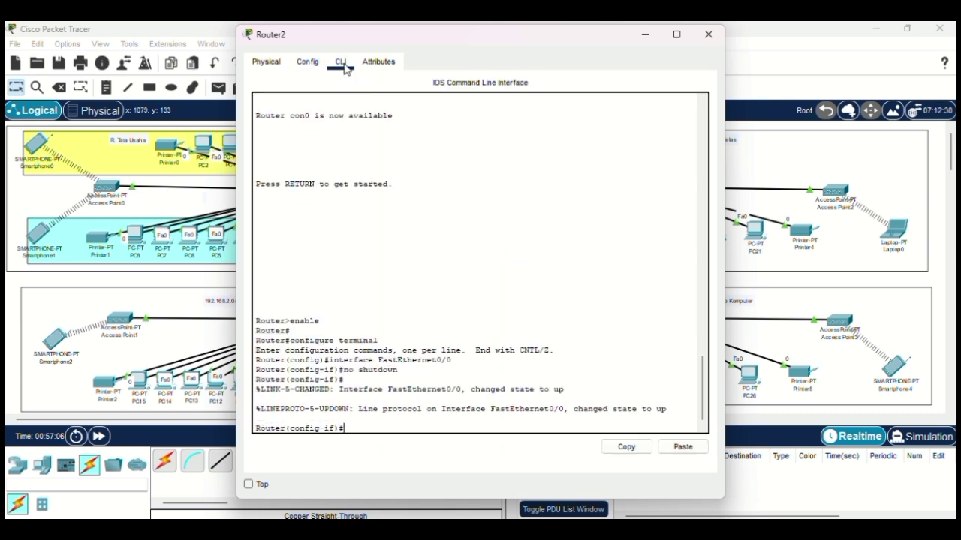
pyautogui.write('ip add 192.168.3.1 255.2')
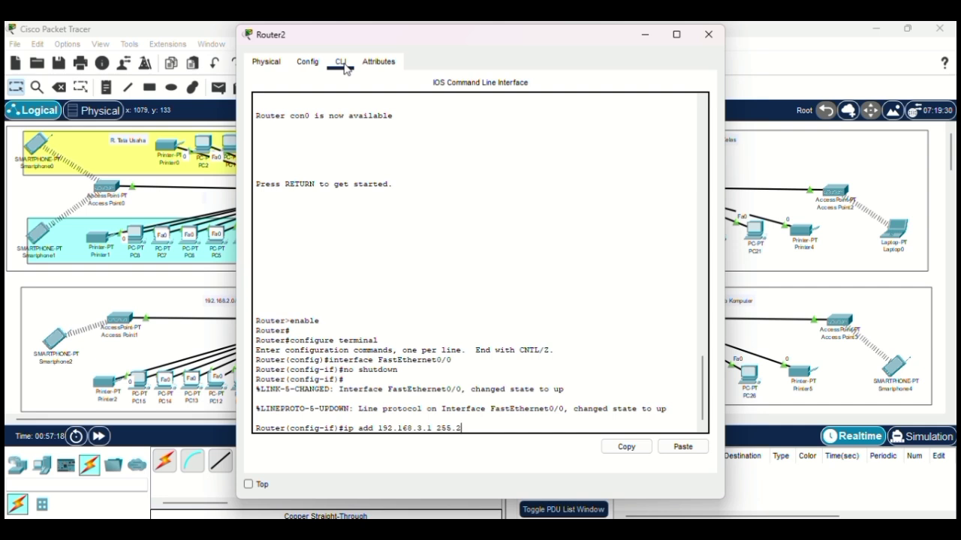
pyautogui.write('55.255.128')
pyautogui.press('Return')
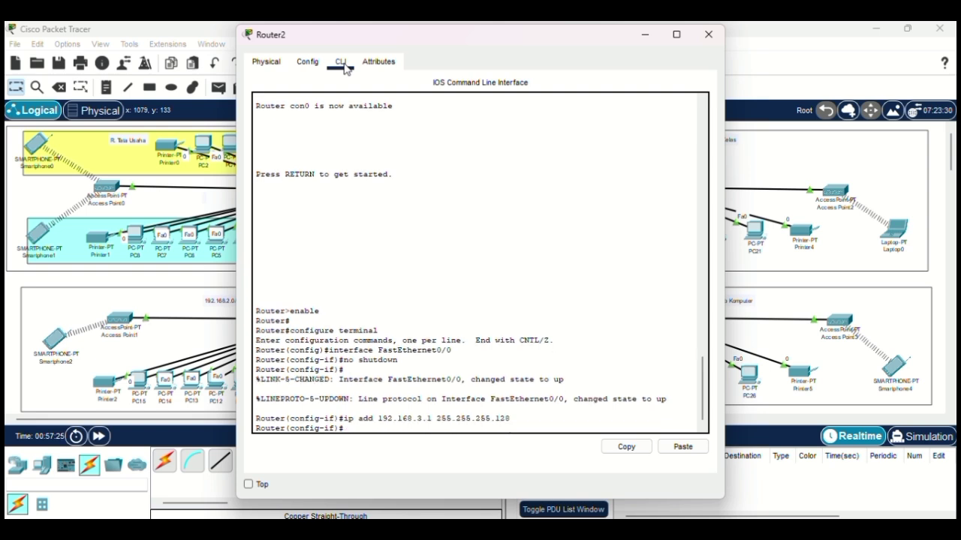
# Step: Create DHCP pool wireless1 for 192.168.3.0/25 with gateway 192.168.3.1 and DNS 8.8.8.8
pyautogui.write('ip dhcp pool wireless1')
pyautogui.press('Return')
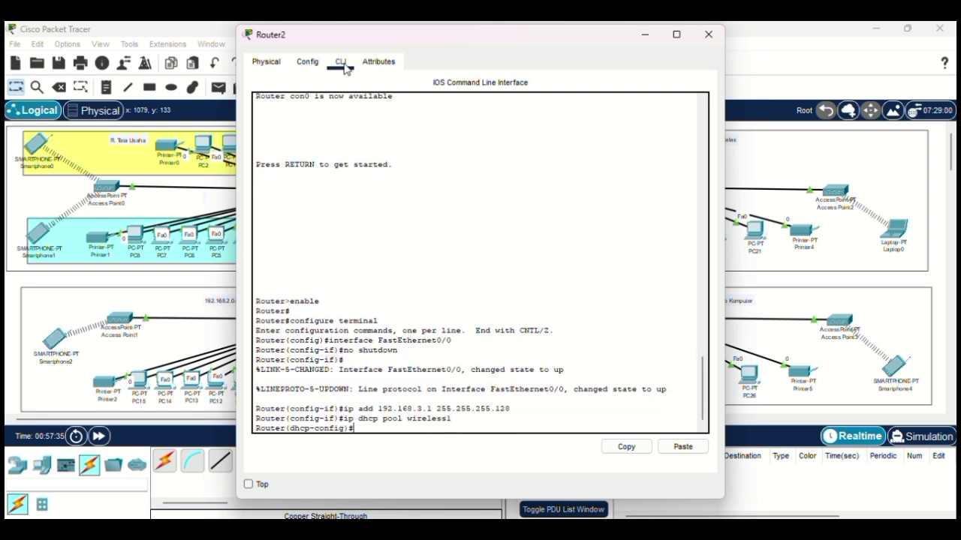
pyautogui.write('default-router 192.168.3.1')
pyautogui.press('Return')
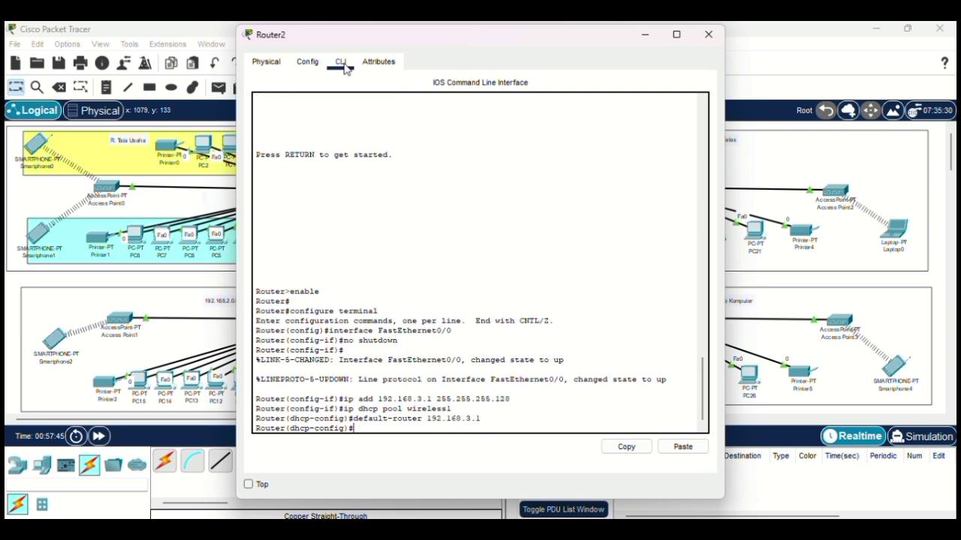
pyautogui.write('network 192.168.3.0')
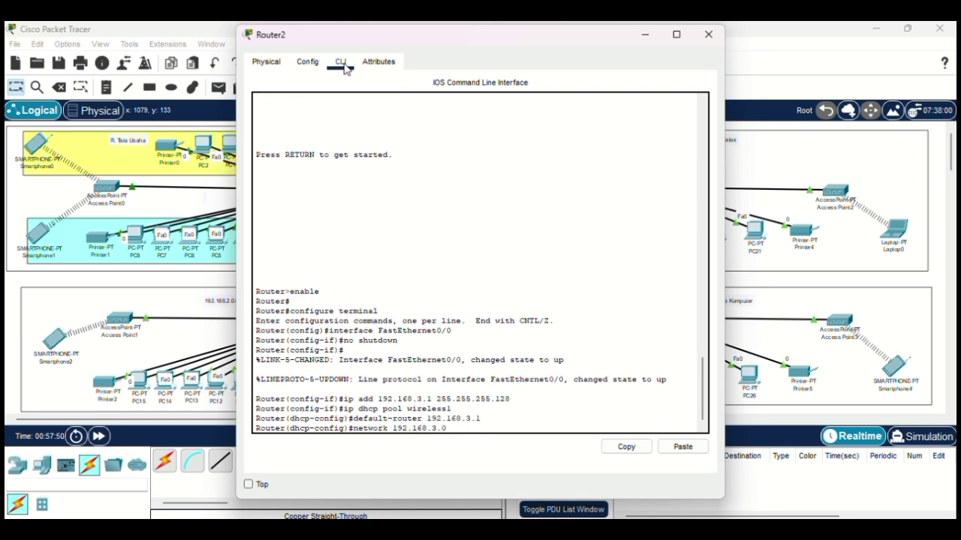
pyautogui.write(' 255.255.255.128')
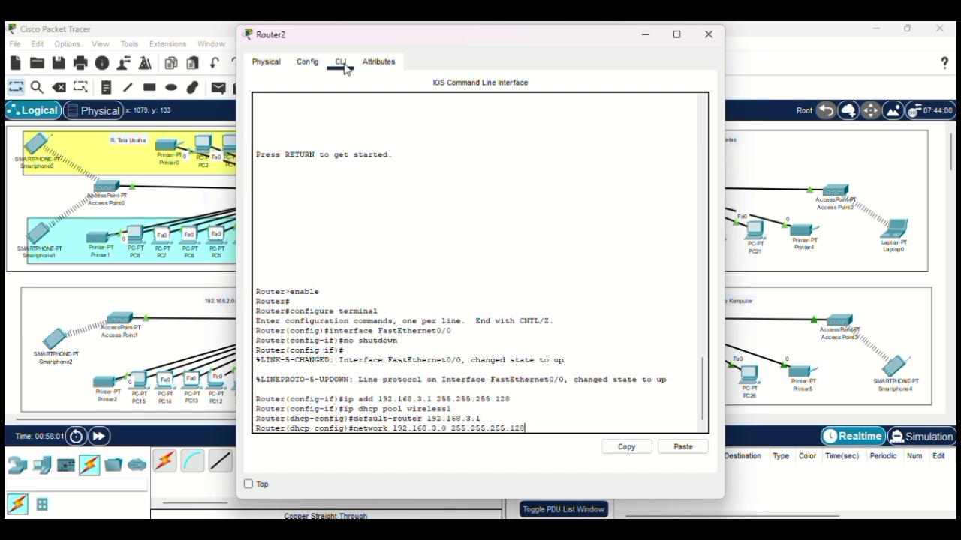
pyautogui.press('Return')
pyautogui.write('dns-se')
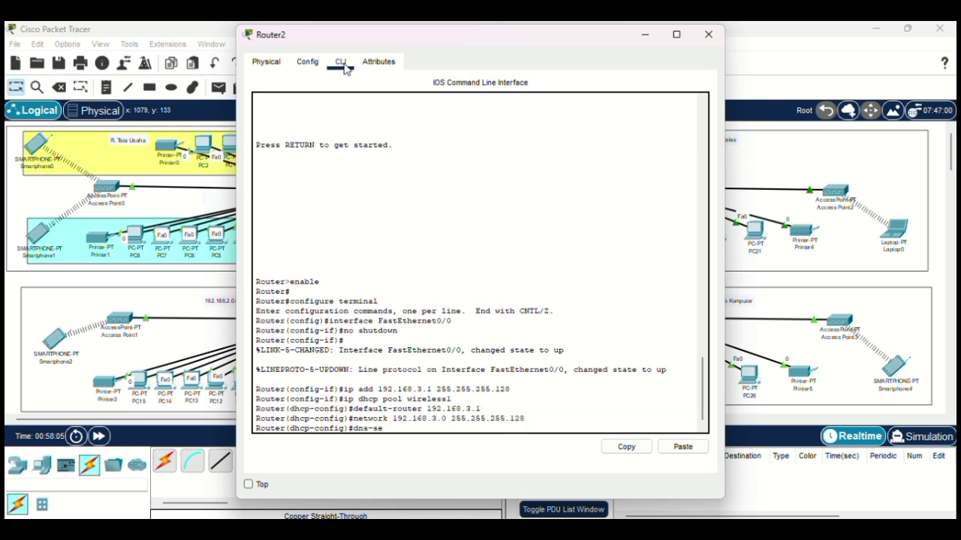
pyautogui.write('rver 8.8.8.8')
pyautogui.press('Return')
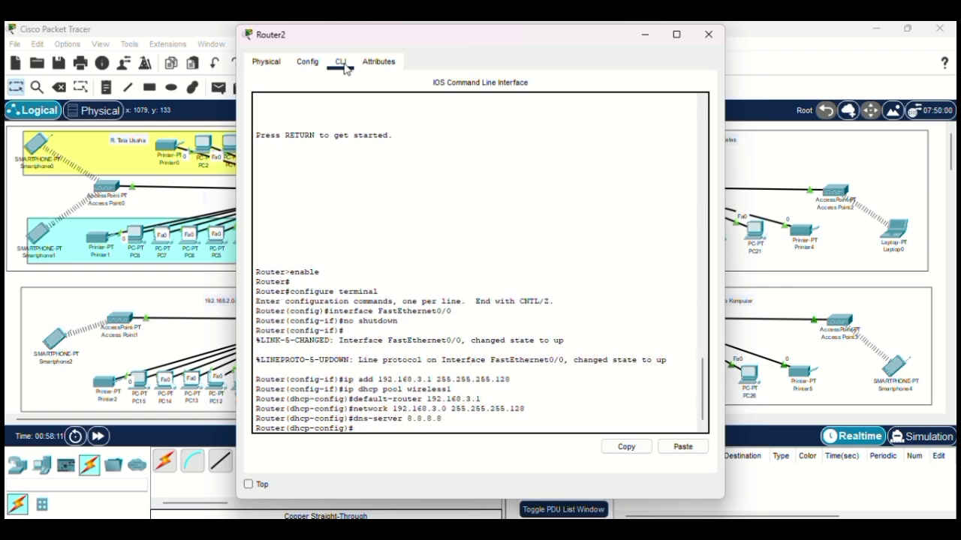
pyautogui.write('ex')
pyautogui.press('Return')
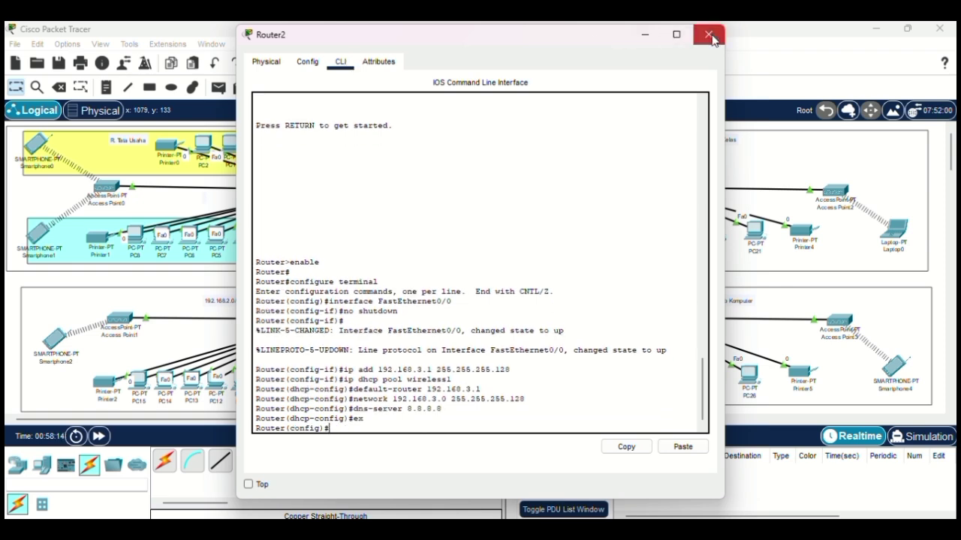
pyautogui.click(708, 35)
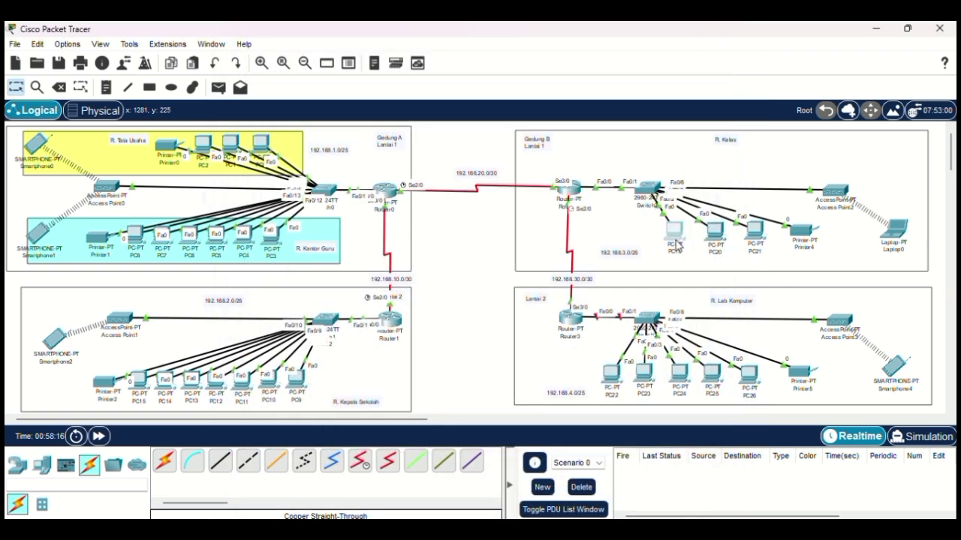
# Step: Switch PC19, PC20 and PC21 to DHCP in their IP Configuration
pyautogui.click(679, 239)
pyautogui.click(349, 61)
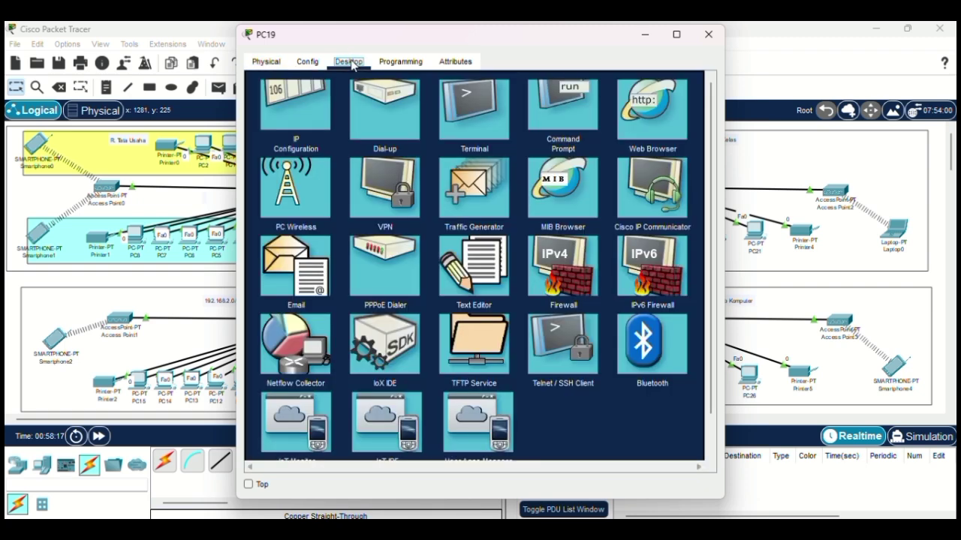
pyautogui.click(291, 124)
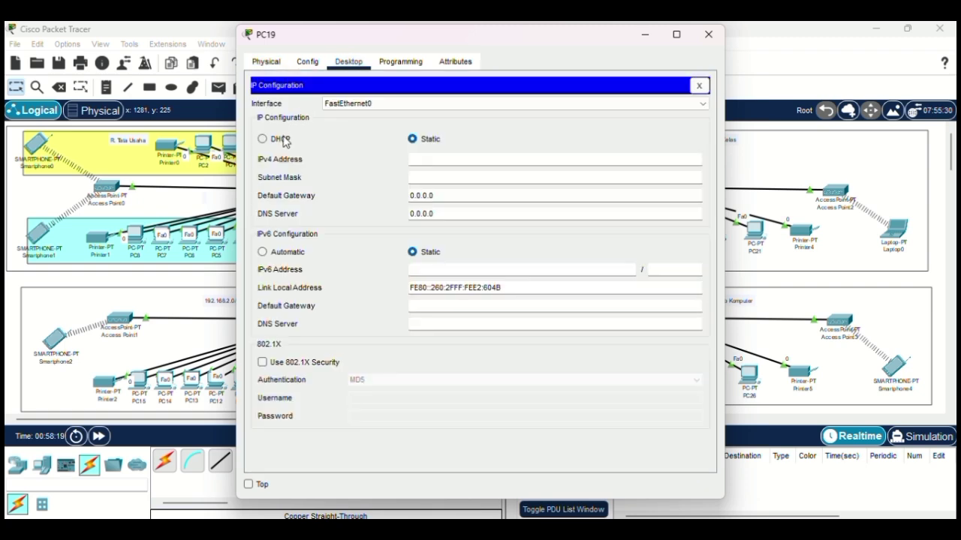
pyautogui.click(285, 140)
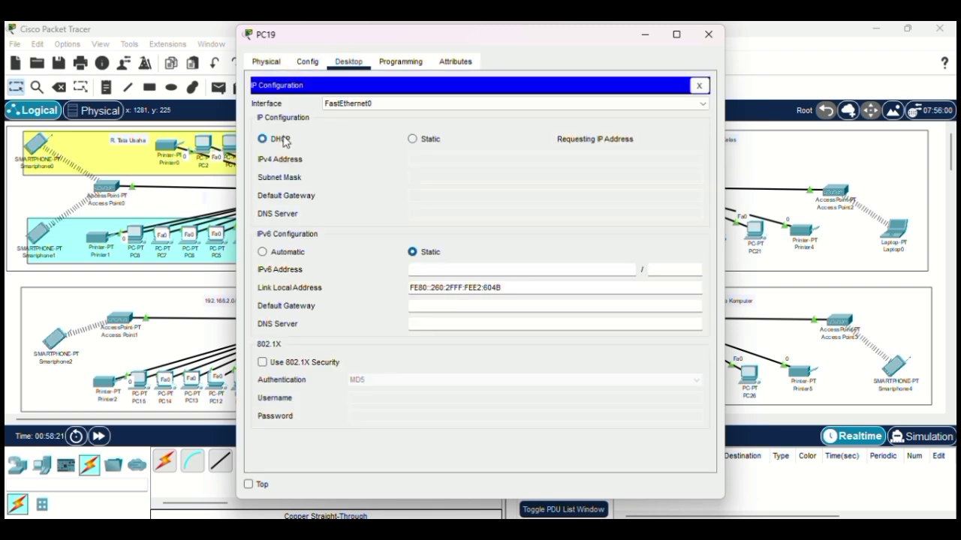
pyautogui.click(709, 34)
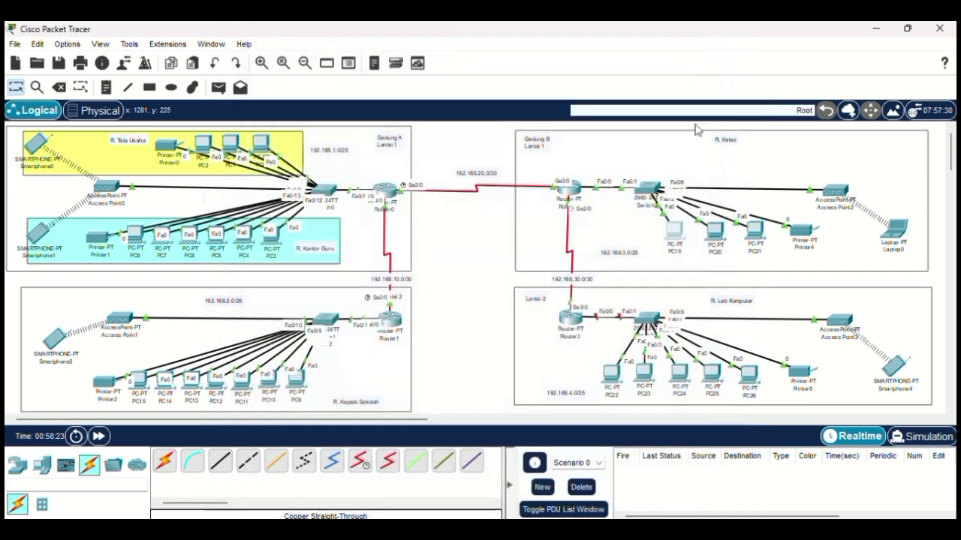
pyautogui.click(717, 239)
pyautogui.click(353, 62)
pyautogui.click(304, 108)
pyautogui.click(285, 140)
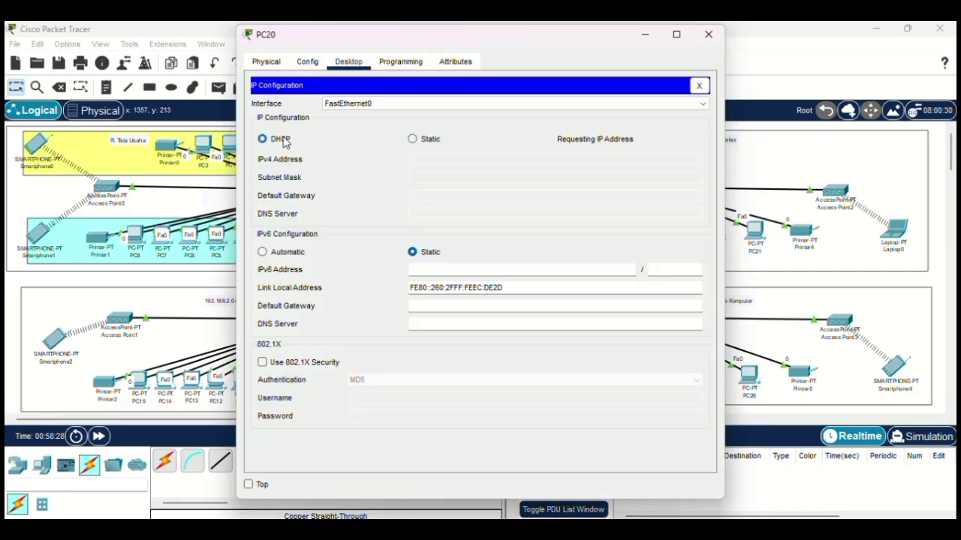
pyautogui.click(708, 34)
pyautogui.click(754, 230)
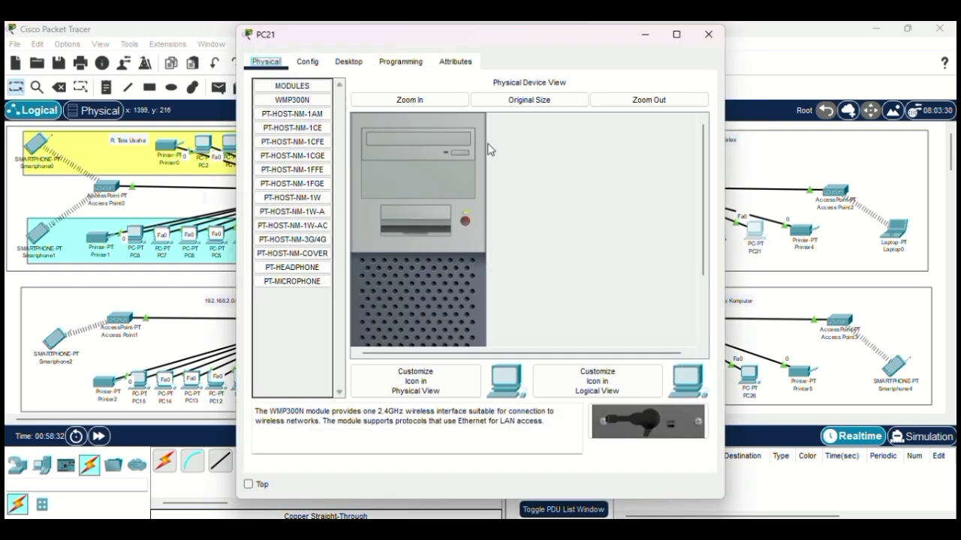
pyautogui.click(349, 61)
pyautogui.click(323, 107)
pyautogui.click(263, 138)
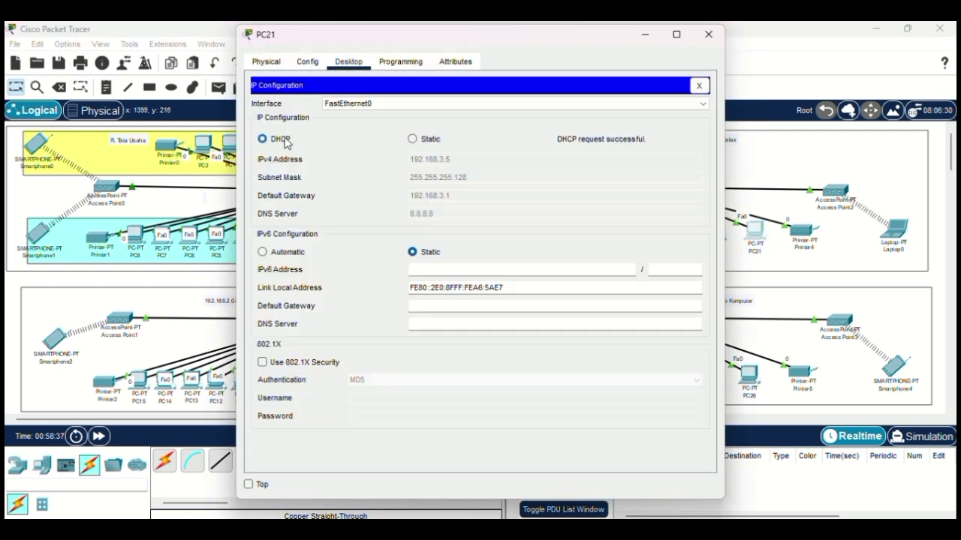
pyautogui.click(709, 34)
# Step: Set Printer4's FastEthernet0 interface to obtain its address by DHCP
pyautogui.click(803, 231)
pyautogui.click(305, 63)
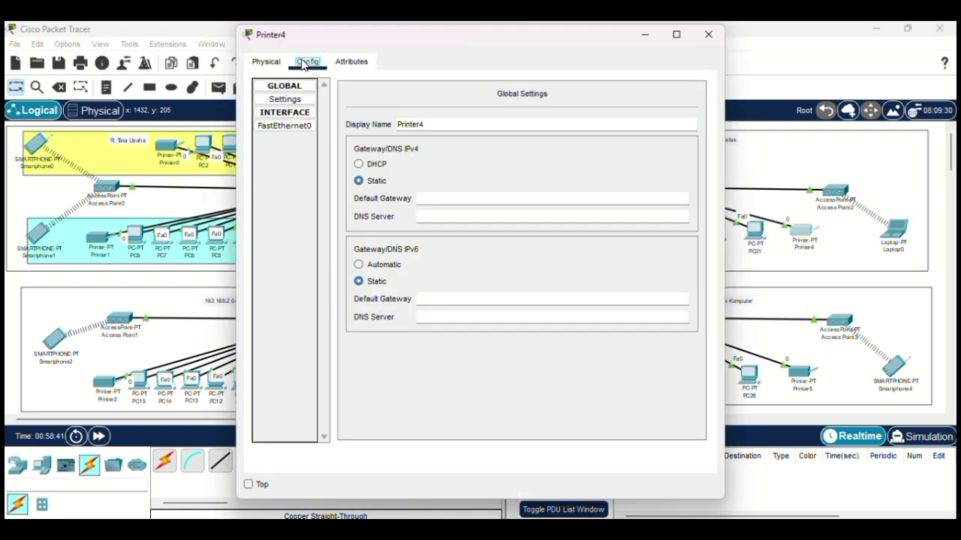
pyautogui.click(284, 126)
pyautogui.click(349, 179)
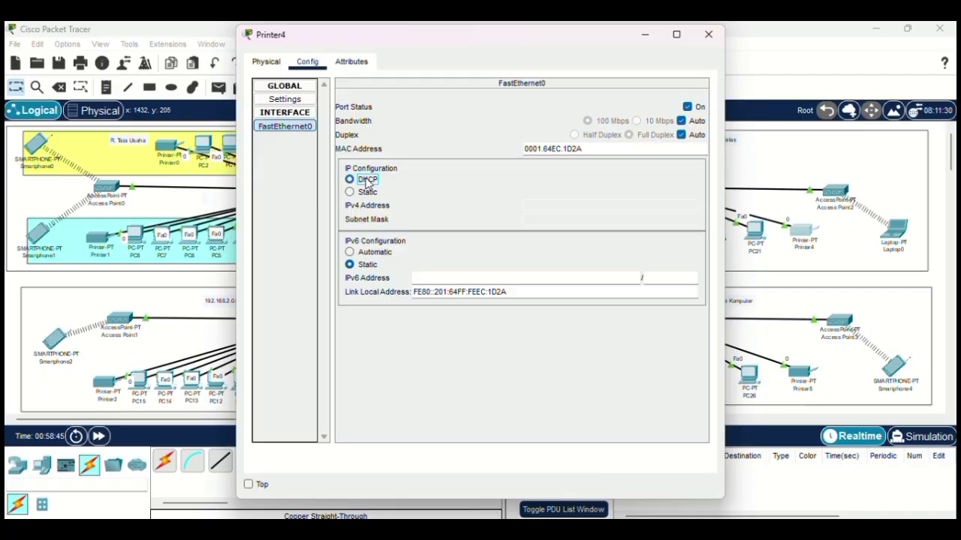
pyautogui.click(708, 34)
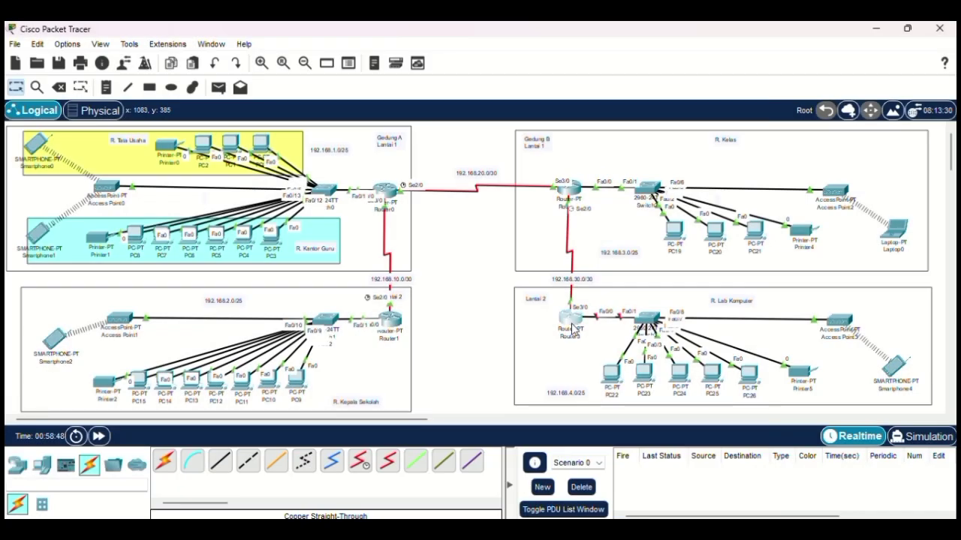
# Step: Turn on Router3's FastEthernet0/0 and address it 192.168.4.1 255.255.255.128
pyautogui.click(574, 328)
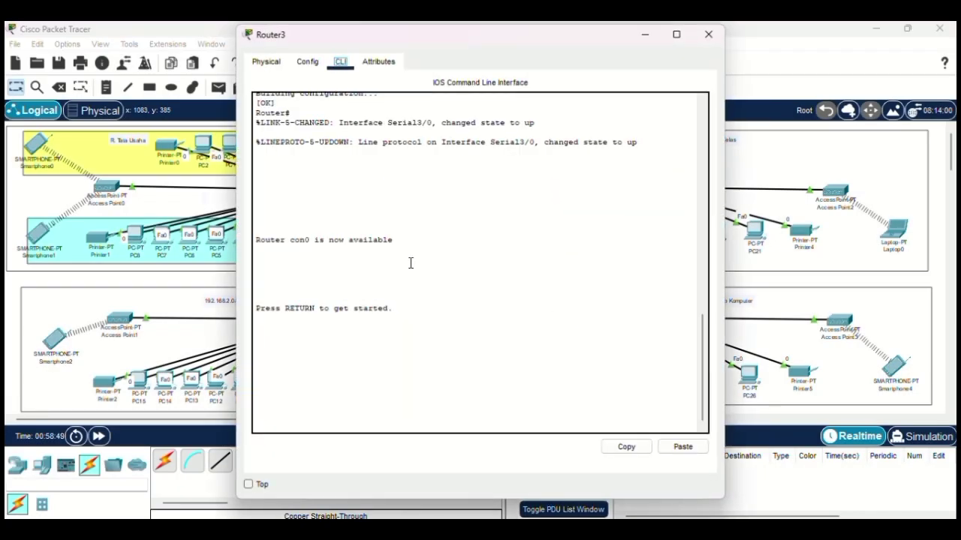
pyautogui.click(307, 62)
pyautogui.click(314, 180)
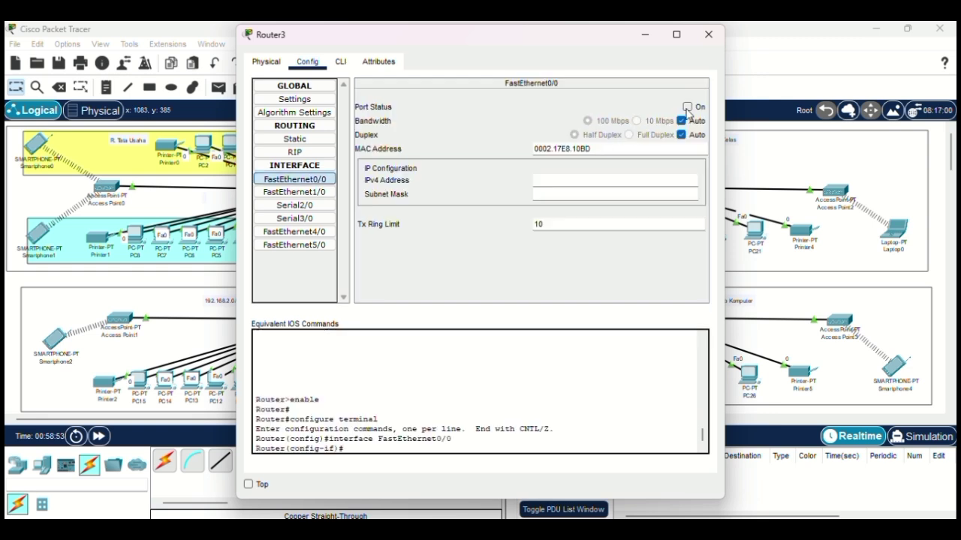
pyautogui.click(687, 107)
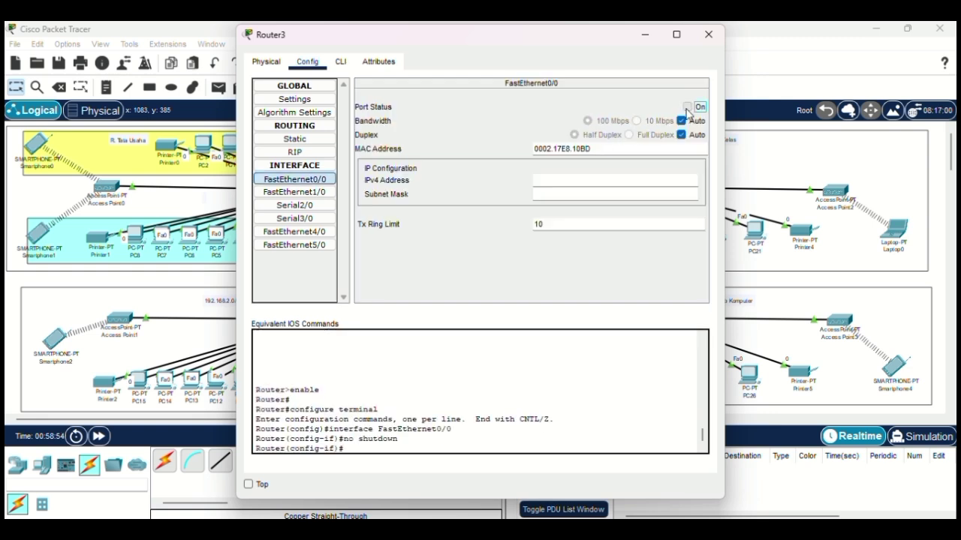
pyautogui.click(341, 65)
pyautogui.press('Return')
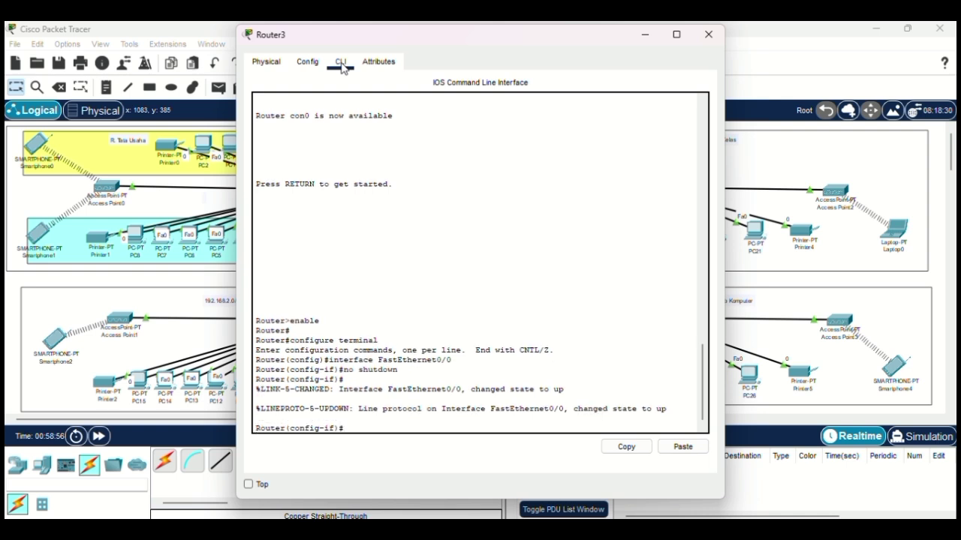
pyautogui.write('ip add 192')
pyautogui.write('.168.4.1 255.255.25')
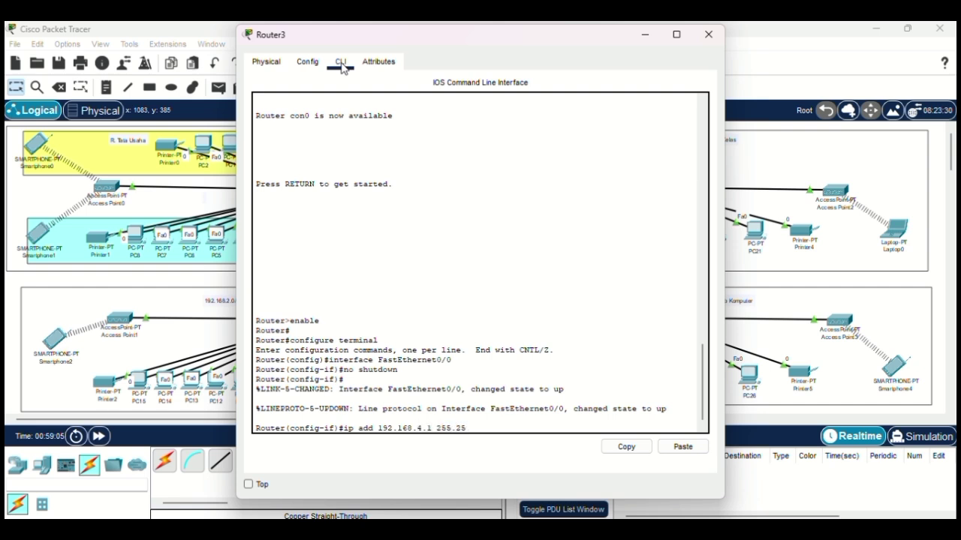
pyautogui.write('5.128')
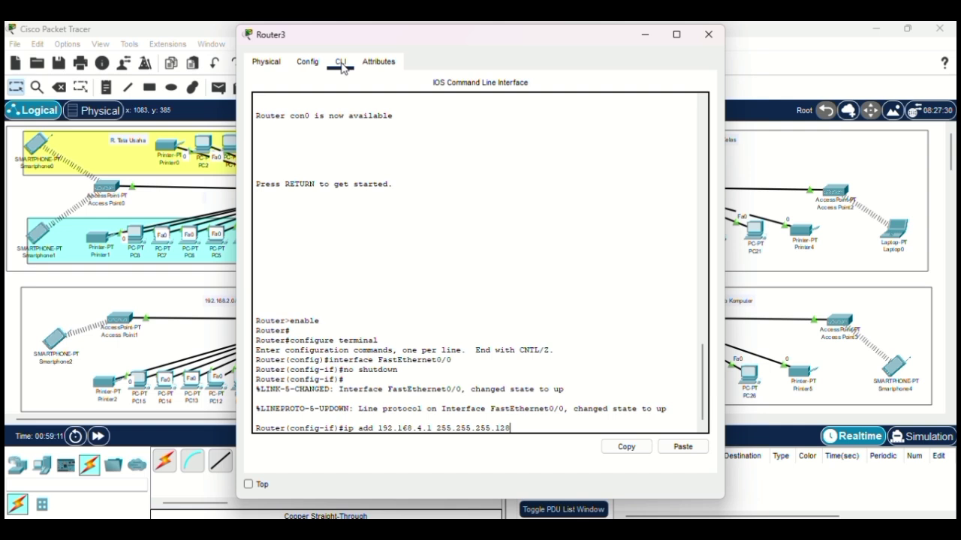
pyautogui.press('Return')
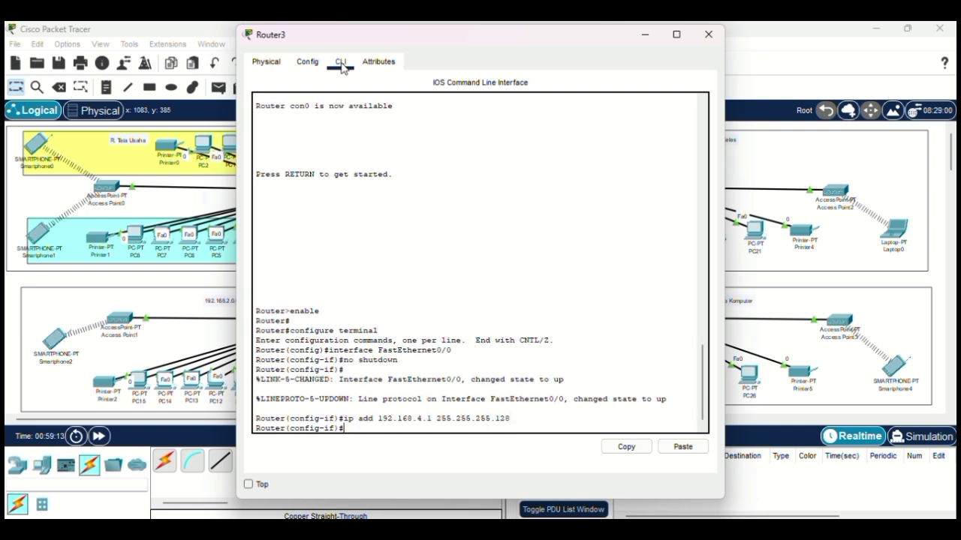
# Step: Create DHCP pool wireless1 for 192.168.4.0/25 with gateway 192.168.4.1 and DNS 8.8.8.8
pyautogui.write('ip dhcp pool wireles')
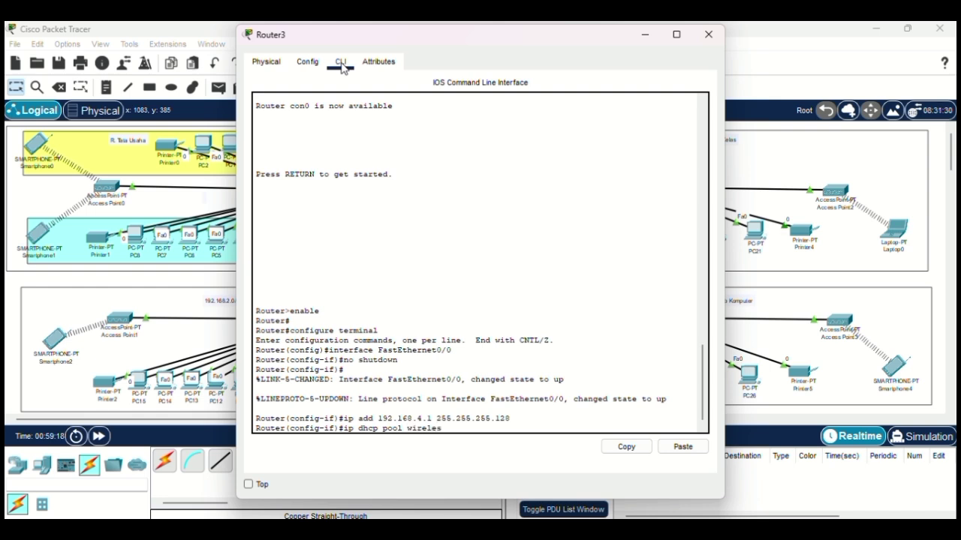
pyautogui.write('s1')
pyautogui.press('Return')
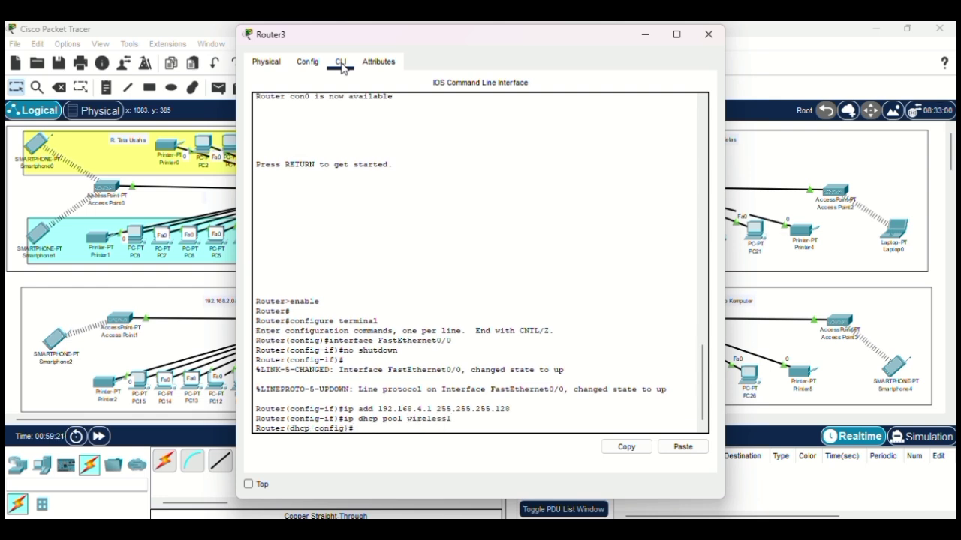
pyautogui.write('default-router 192.168.4.1')
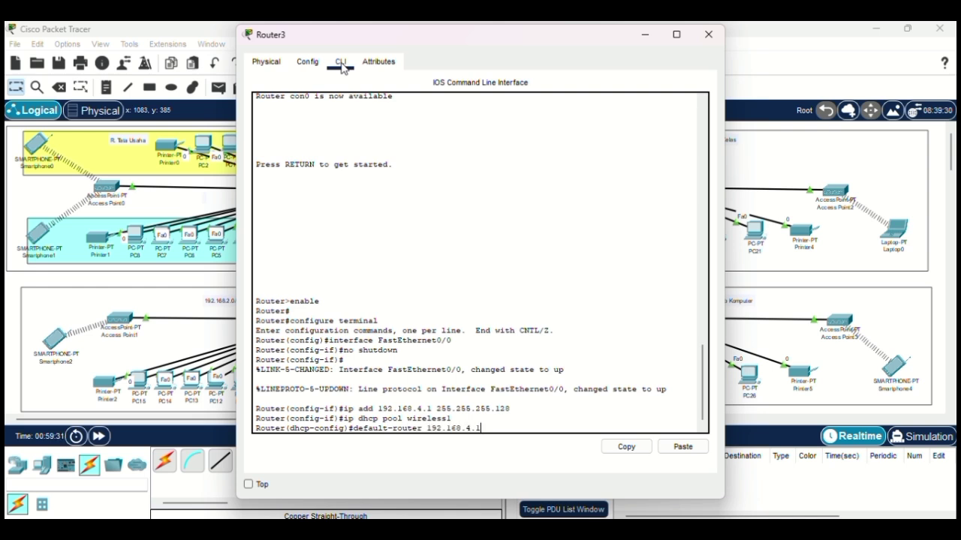
pyautogui.press('Return')
pyautogui.write('network 192.1')
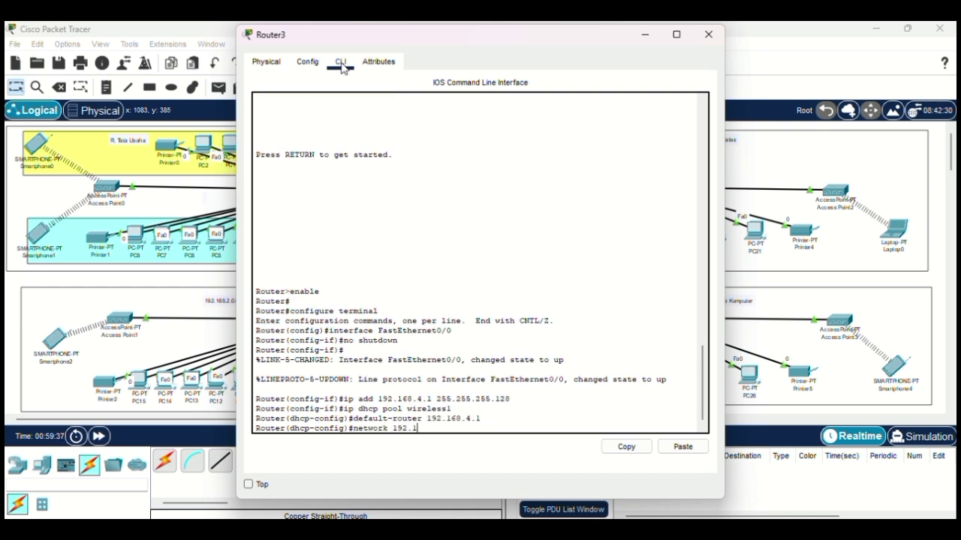
pyautogui.write('68.4.0 255.255.255')
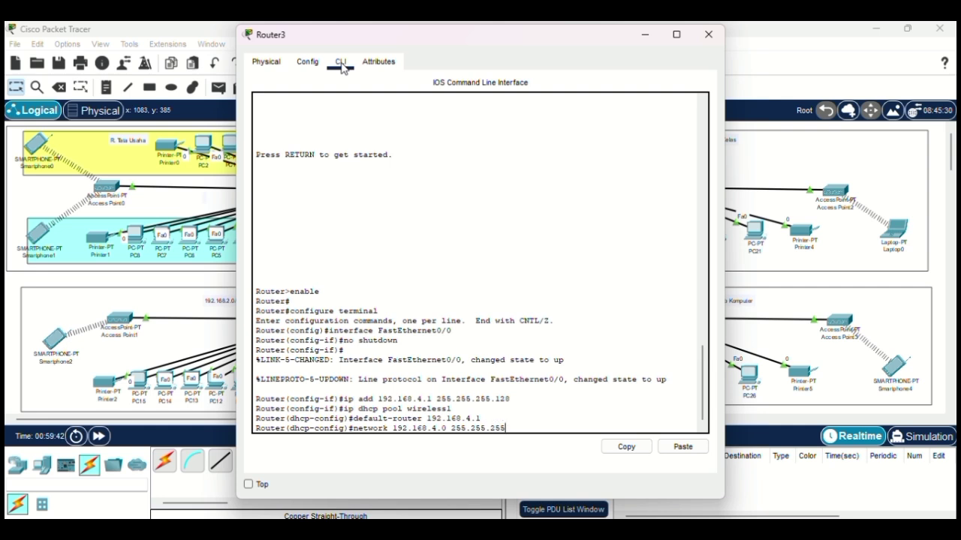
pyautogui.write('.25')
pyautogui.press('BackSpace')
pyautogui.press('BackSpace')
pyautogui.write('12')
pyautogui.press('Return')
pyautogui.write('dns-server')
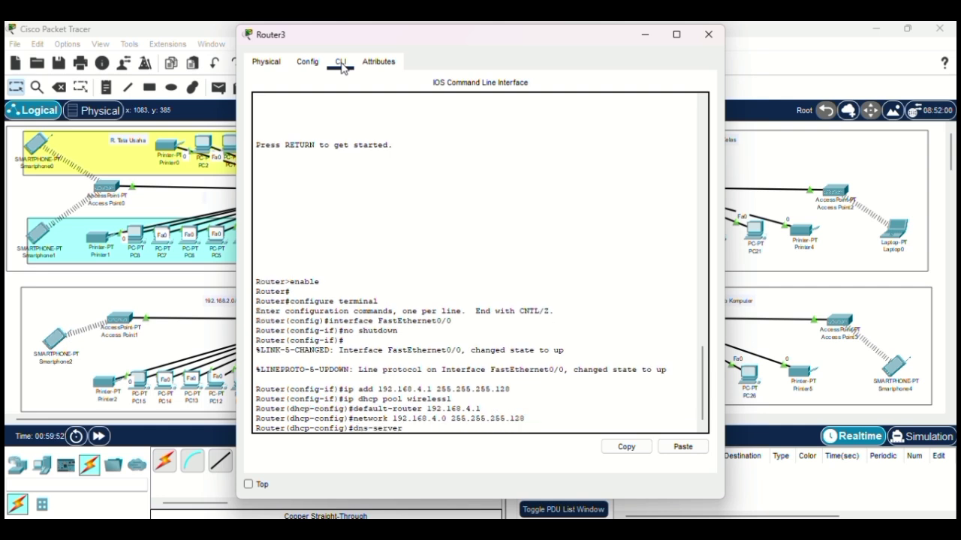
pyautogui.write(' 8.8.8.8')
pyautogui.press('Return')
pyautogui.write('ex')
pyautogui.press('Return')
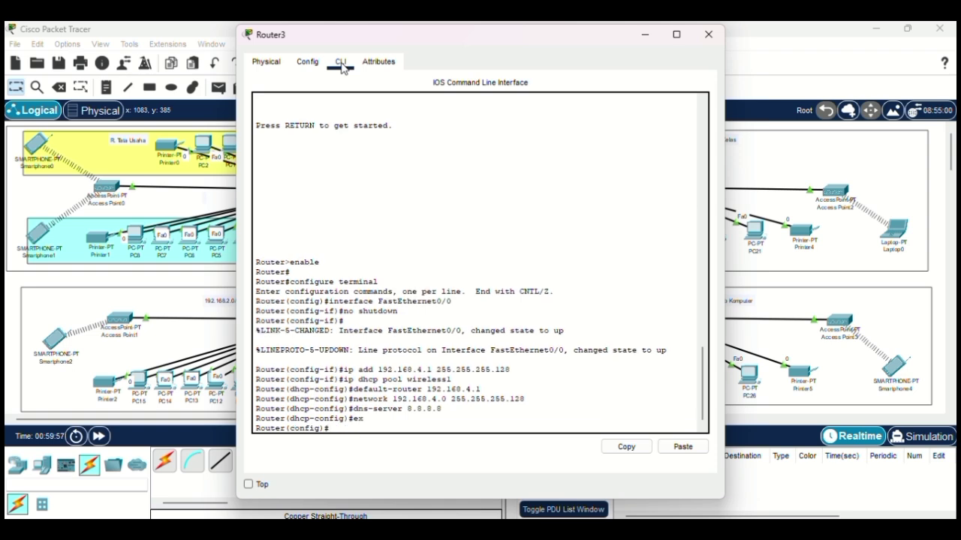
pyautogui.click(713, 42)
# Step: Switch PC22 and PC23 to obtain their IP addresses by DHCP
pyautogui.click(619, 381)
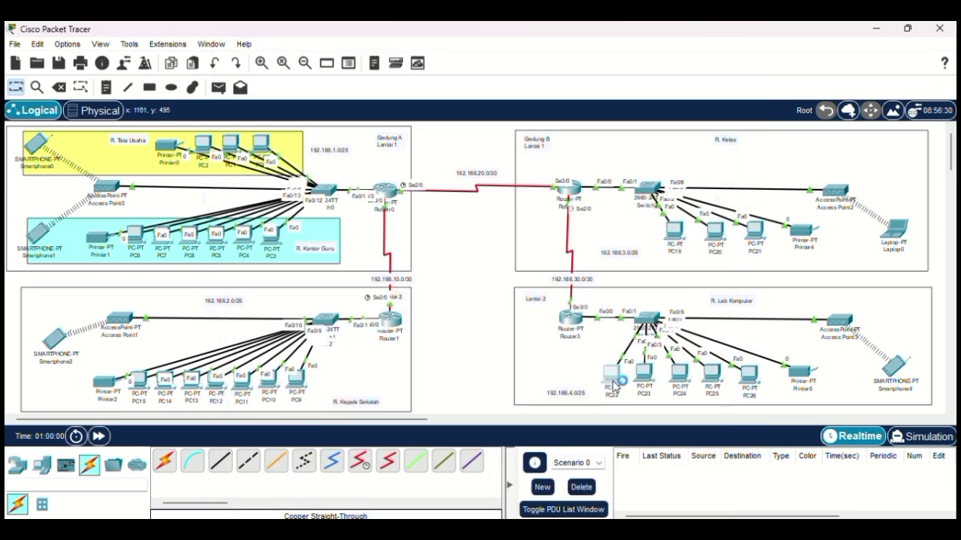
pyautogui.click(347, 62)
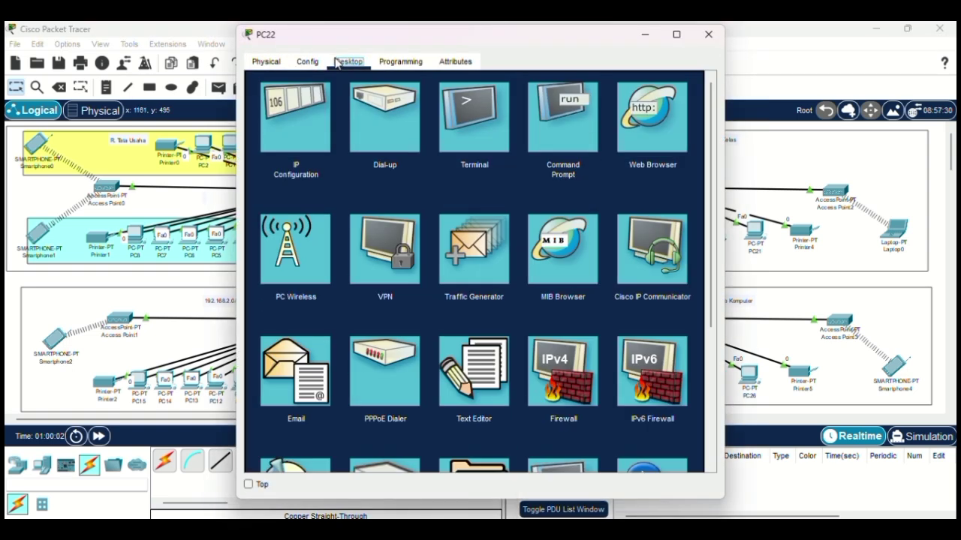
pyautogui.click(289, 114)
pyautogui.click(283, 144)
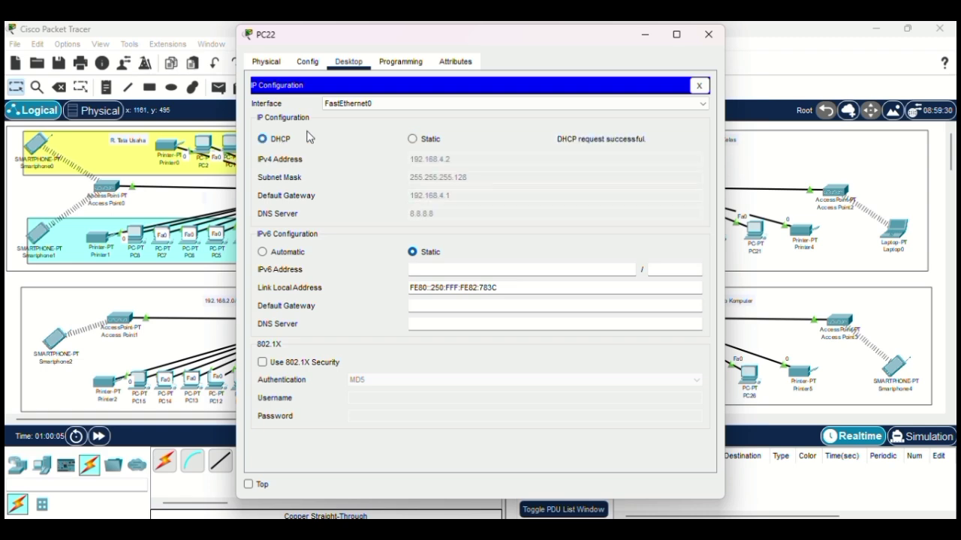
pyautogui.click(706, 36)
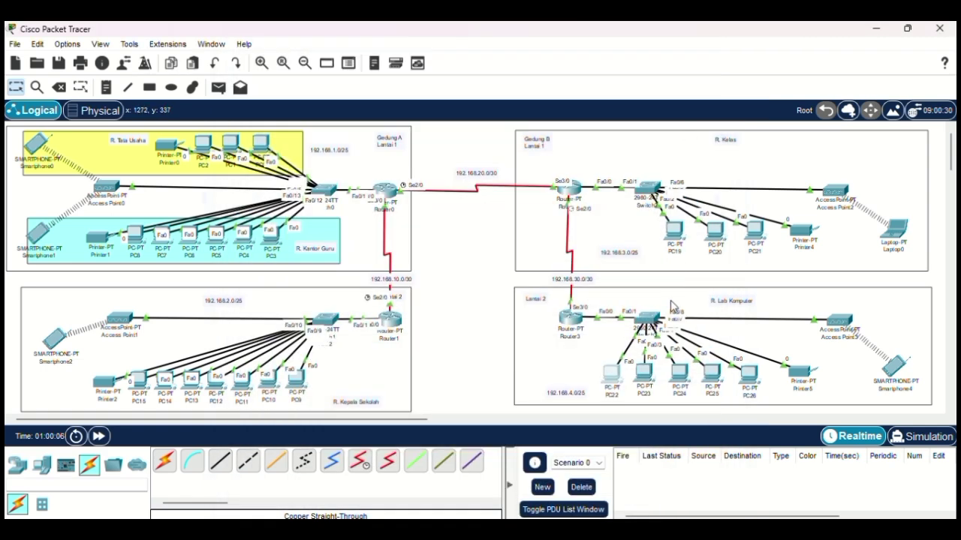
pyautogui.click(644, 375)
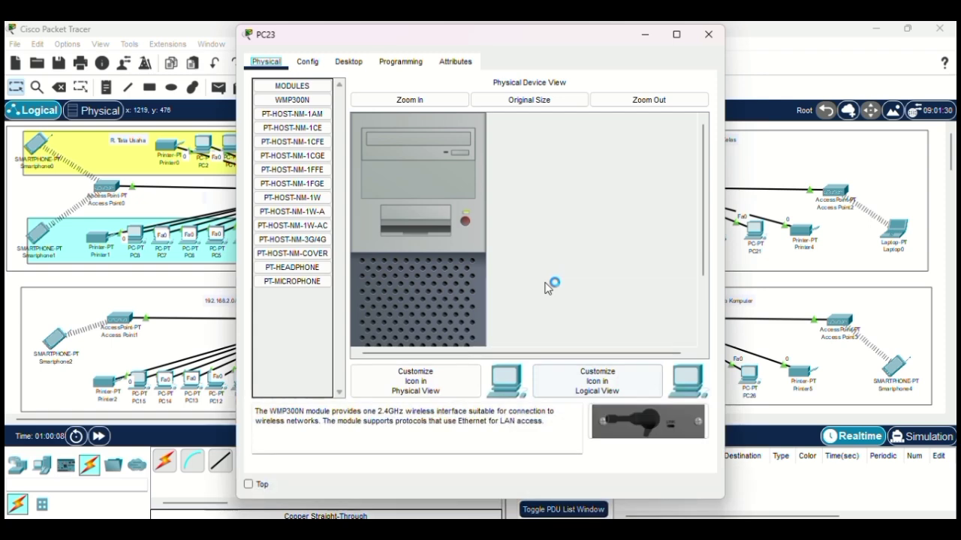
pyautogui.click(343, 63)
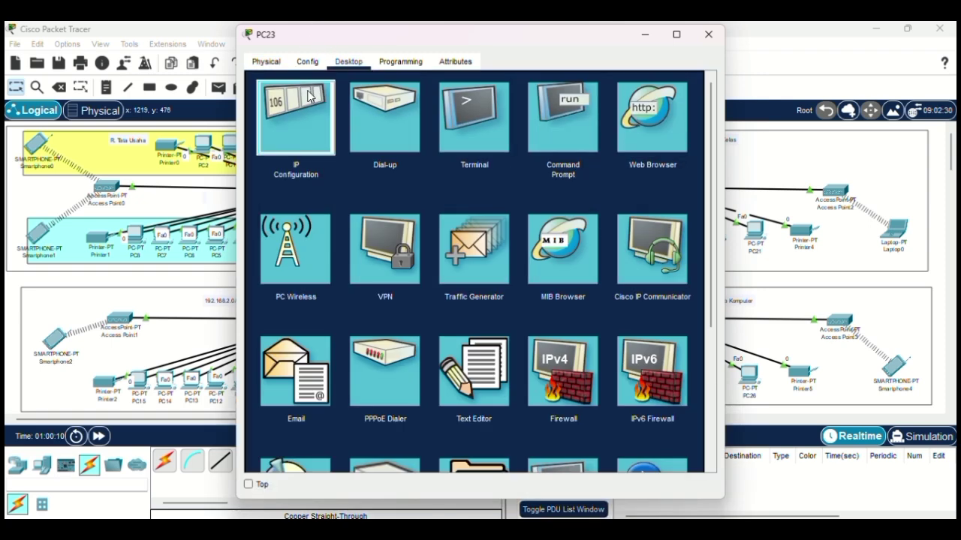
pyautogui.click(316, 91)
pyautogui.click(283, 139)
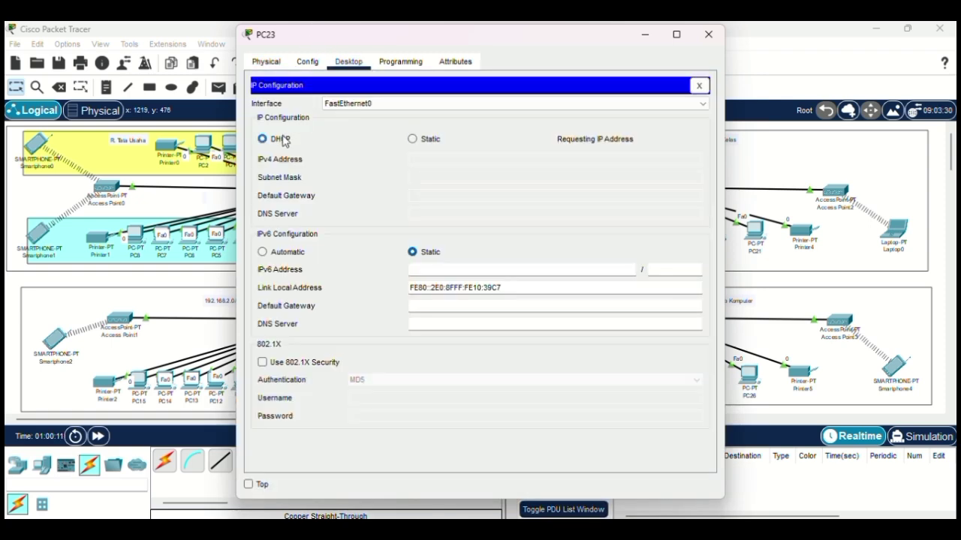
pyautogui.click(708, 34)
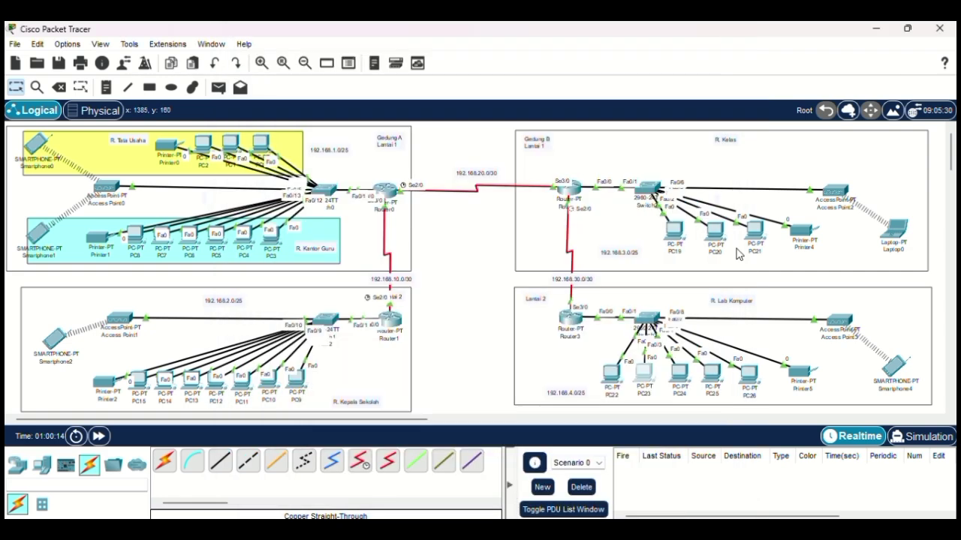
# Step: Switch PC24 and PC25 to obtain their IP addresses by DHCP
pyautogui.click(676, 376)
pyautogui.click(348, 61)
pyautogui.click(300, 120)
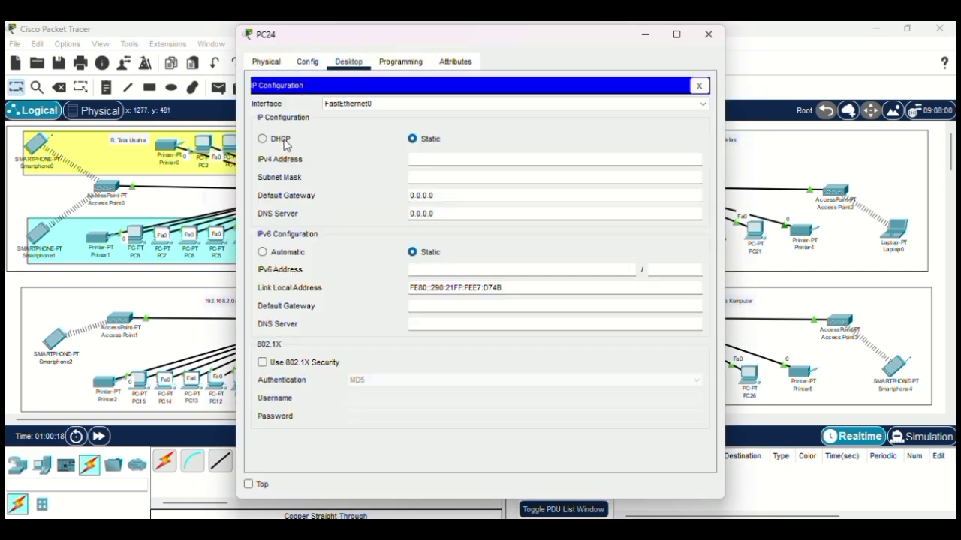
pyautogui.click(287, 141)
pyautogui.click(708, 33)
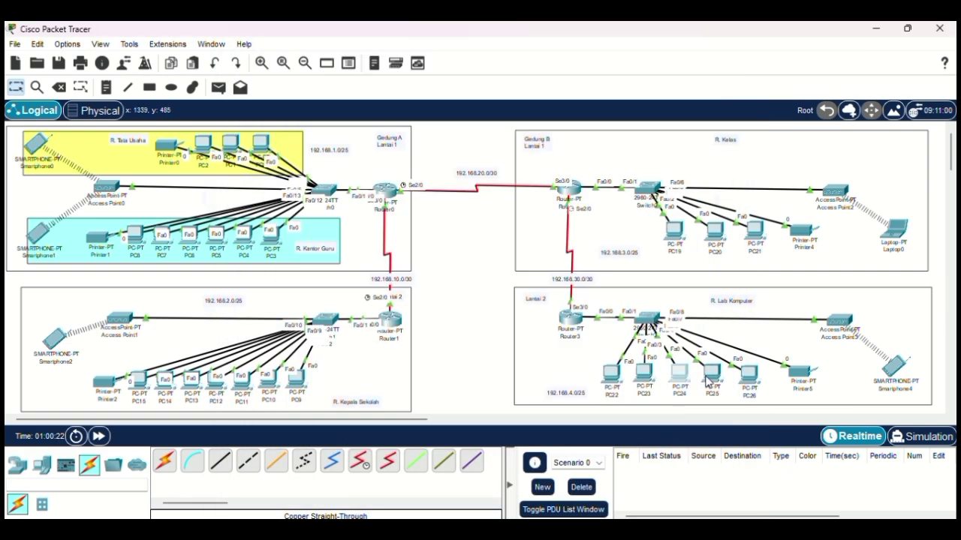
pyautogui.click(416, 110)
pyautogui.click(348, 62)
pyautogui.click(284, 122)
pyautogui.click(279, 140)
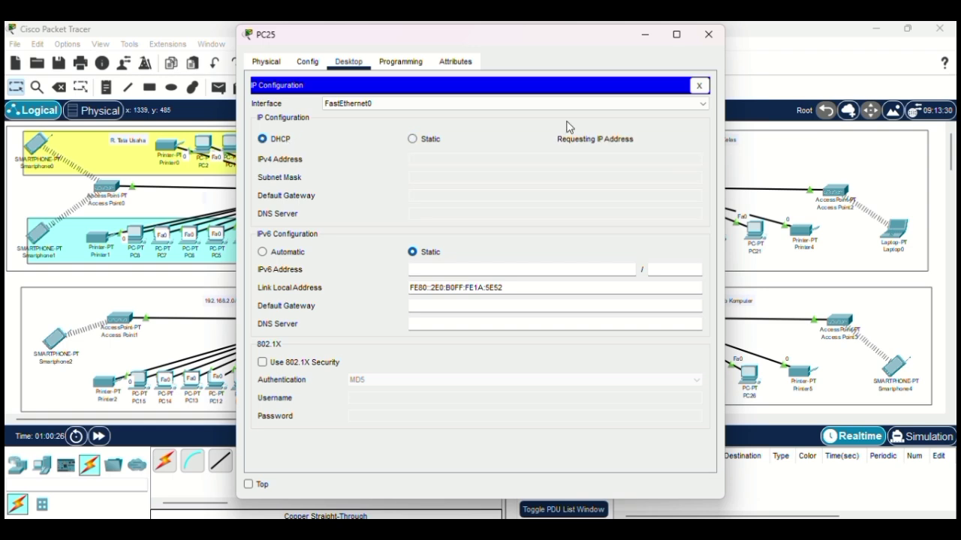
pyautogui.click(708, 34)
# Step: Set PC26 and Printer5's FastEthernet0 to DHCP, with PC26 receiving 192.168.4.7
pyautogui.click(748, 373)
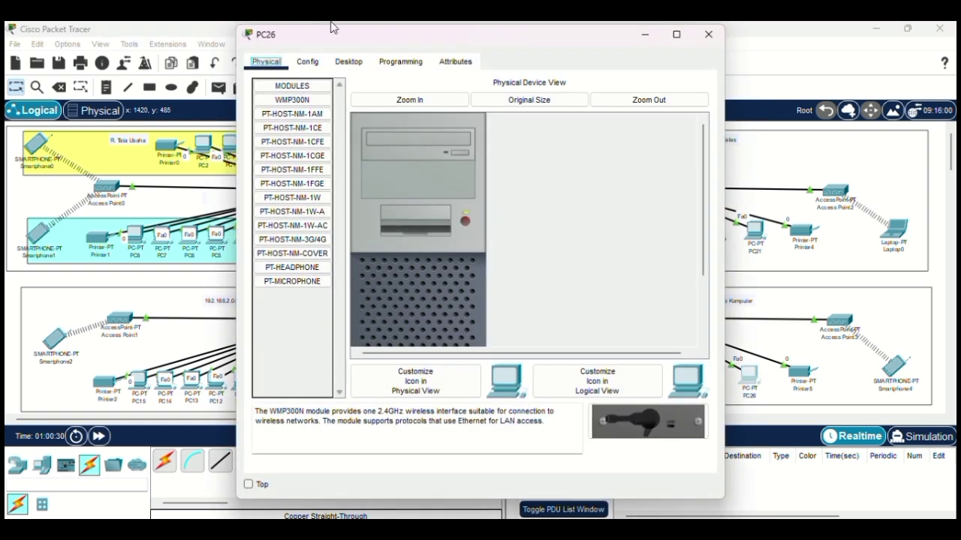
pyautogui.click(348, 62)
pyautogui.click(301, 106)
pyautogui.click(282, 141)
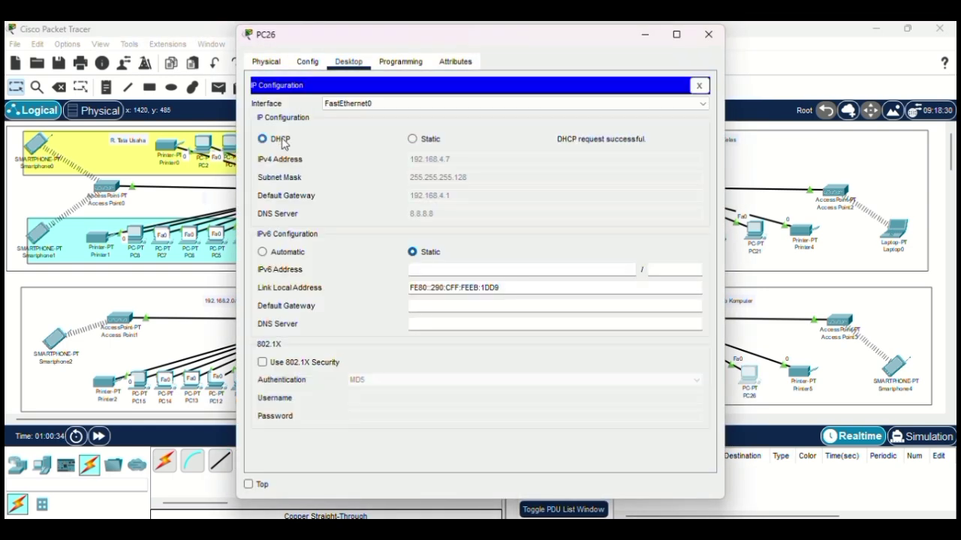
pyautogui.click(708, 33)
pyautogui.click(800, 372)
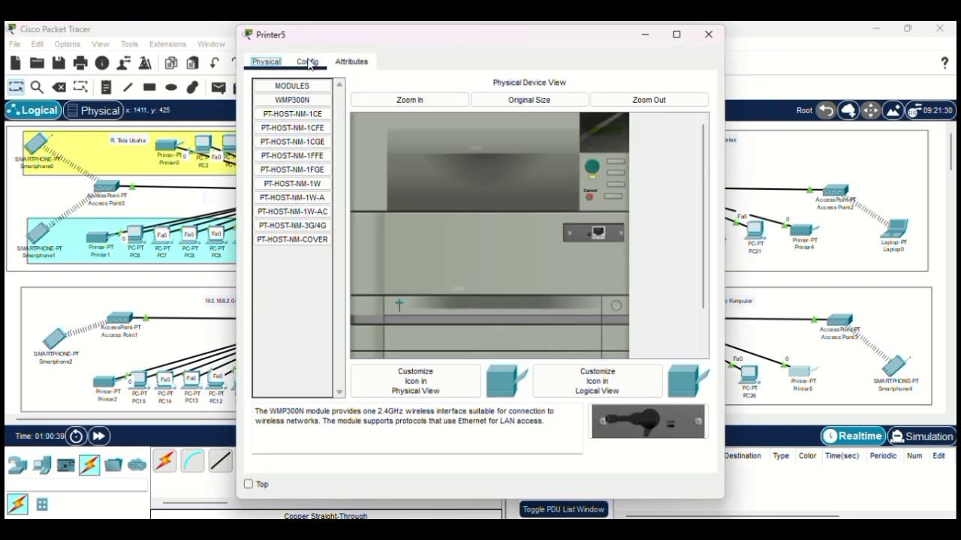
pyautogui.click(307, 61)
pyautogui.click(293, 127)
pyautogui.click(350, 180)
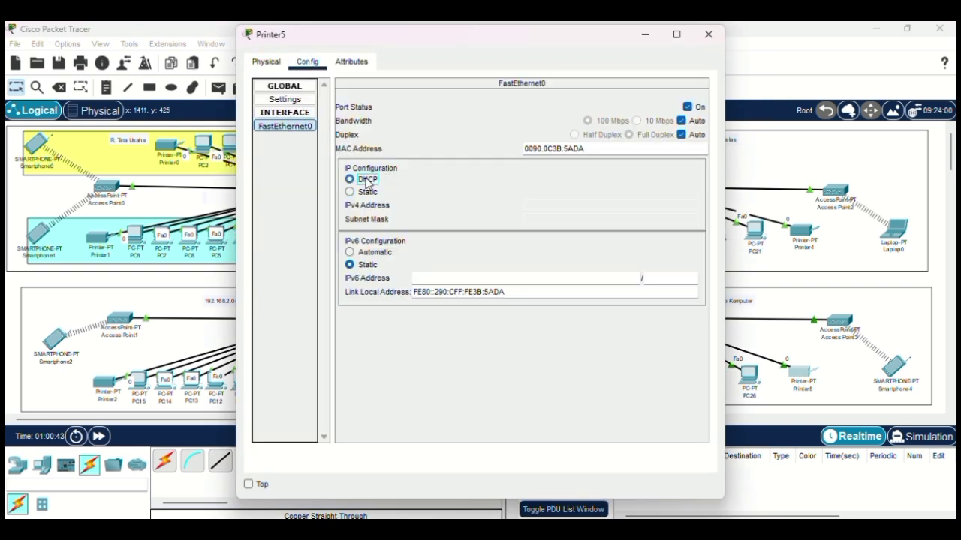
pyautogui.click(708, 34)
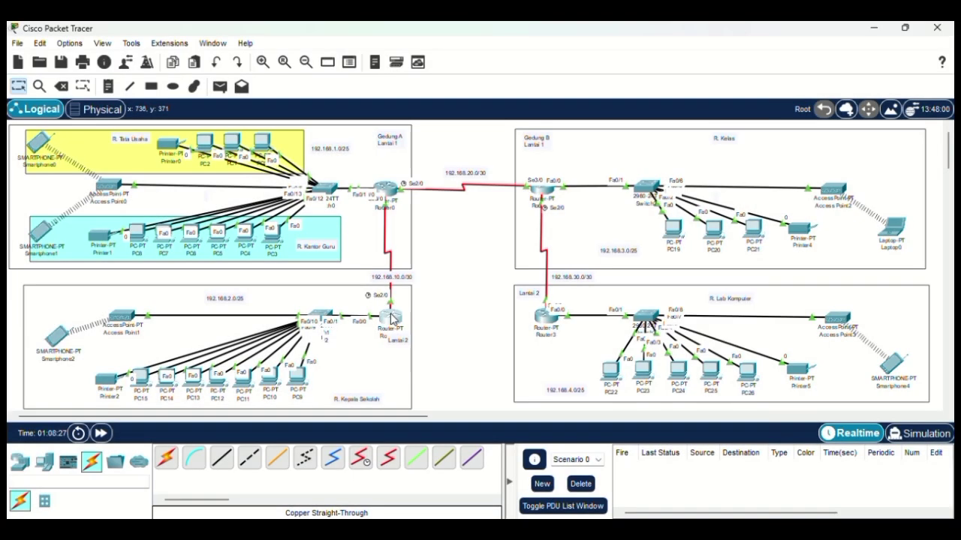
# Step: On Router1's CLI, enter global configuration and start OSPF process 1
pyautogui.click(390, 319)
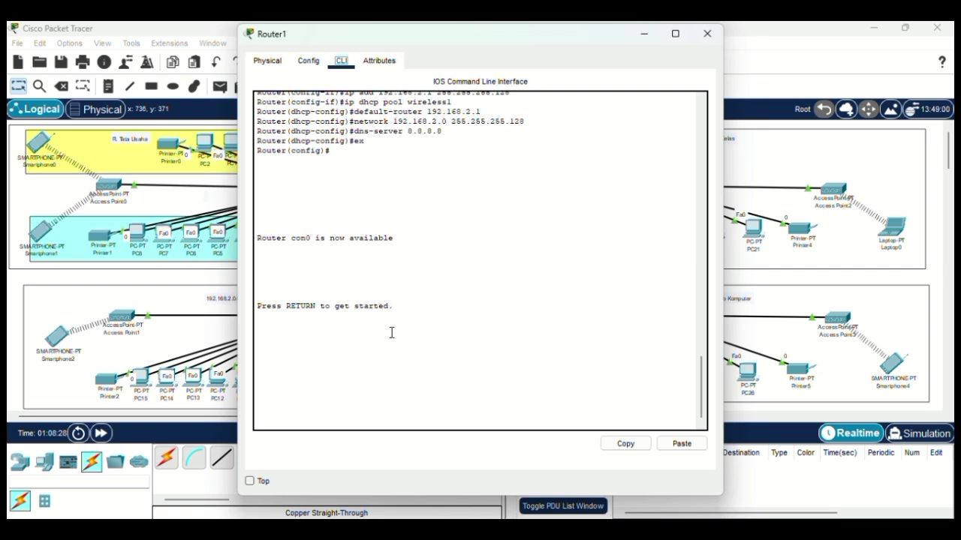
pyautogui.press('Return')
pyautogui.write('er>e')
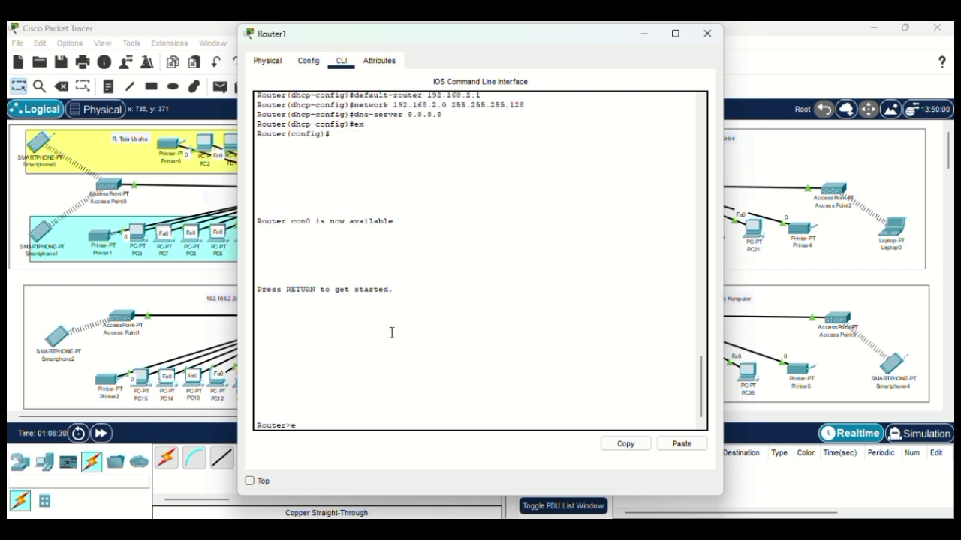
pyautogui.write('n')
pyautogui.press('Return')
pyautogui.write('co')
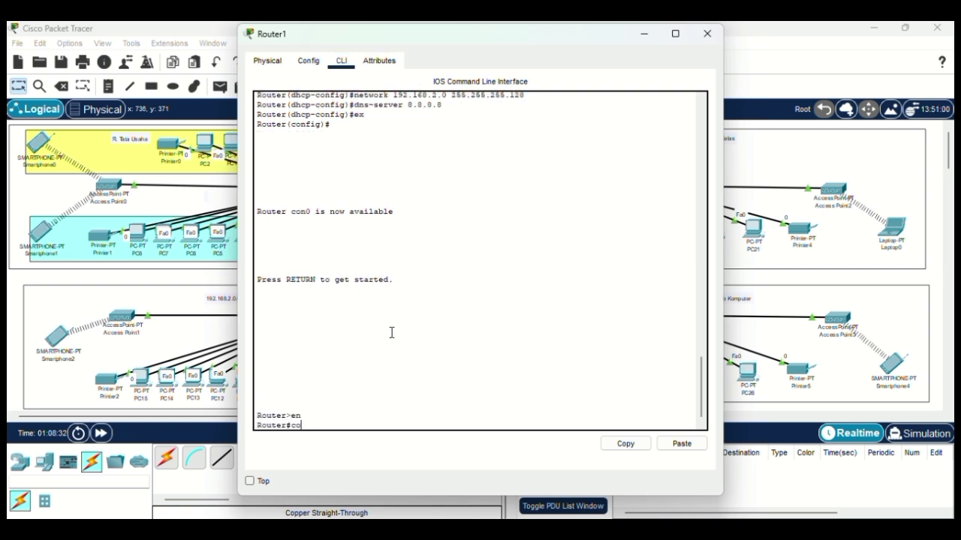
pyautogui.write('nf t')
pyautogui.press('Return')
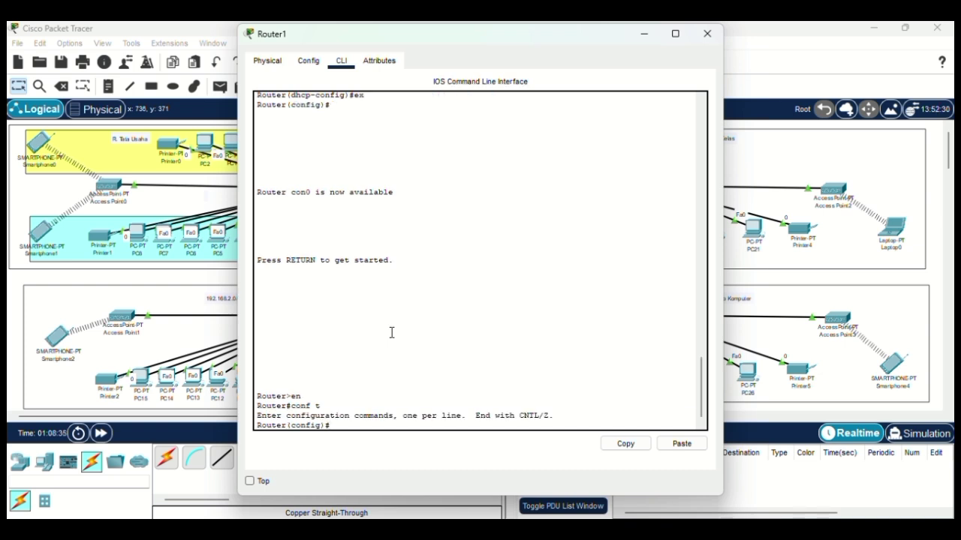
pyautogui.write('router ospf 1')
pyautogui.press('Return')
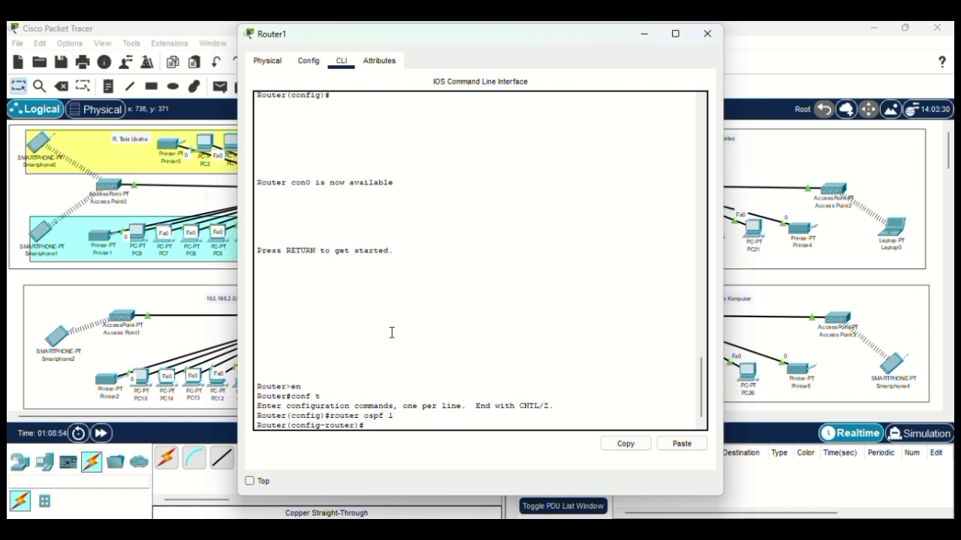
# Step: Advertise 192.168.2.0 0.0.0.31 and 192.168.10.0 0.0.0.3 in OSPF area 0
pyautogui.write('network 192.168.2.0')
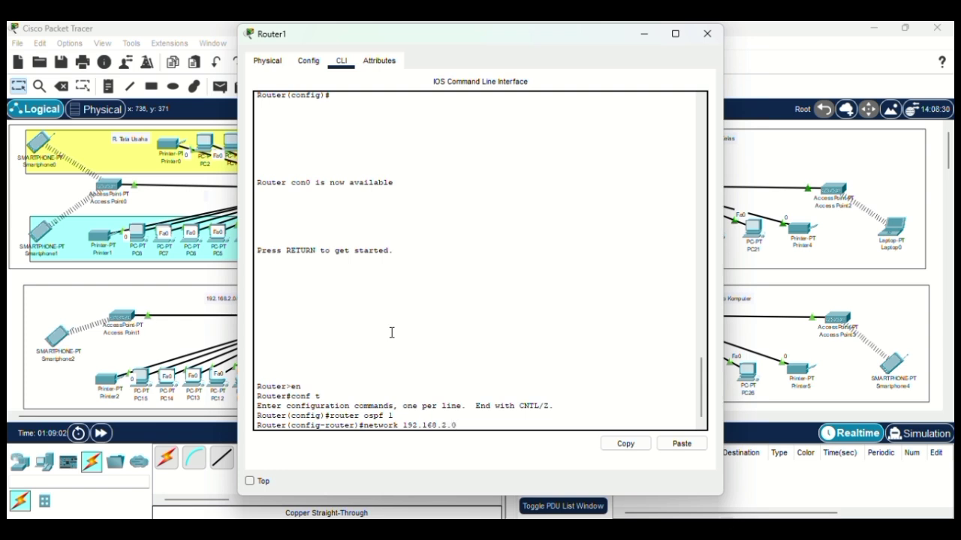
pyautogui.write(' 0.0.0.31 area')
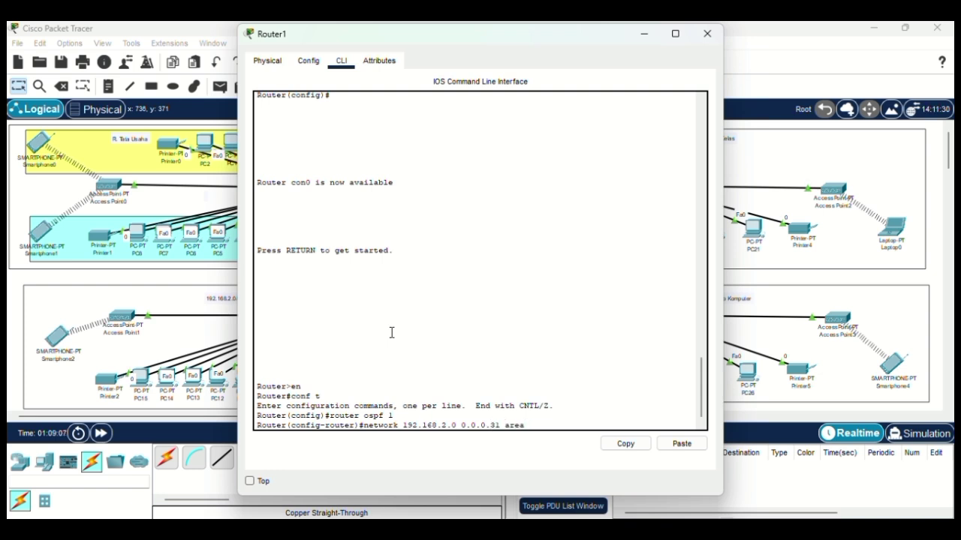
pyautogui.write(' 0')
pyautogui.press('Return')
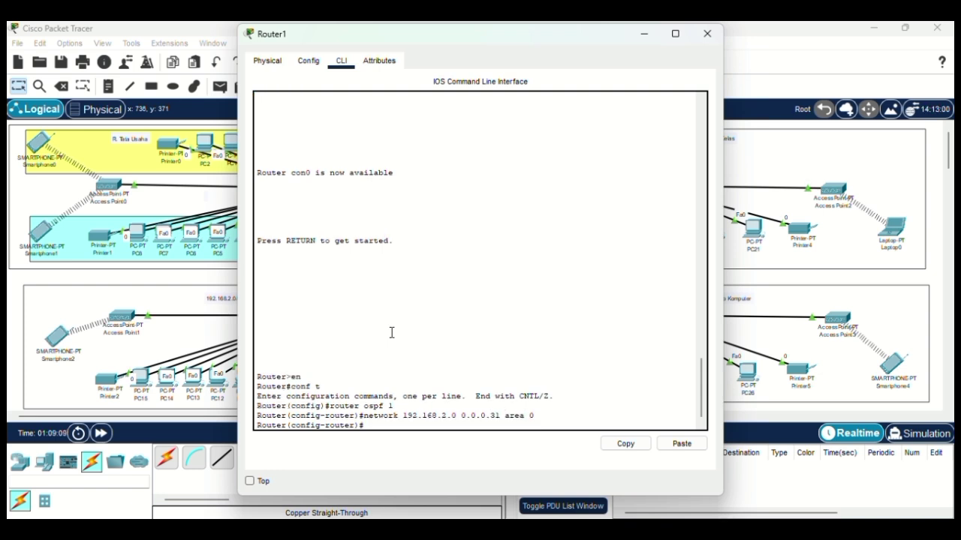
pyautogui.write('network')
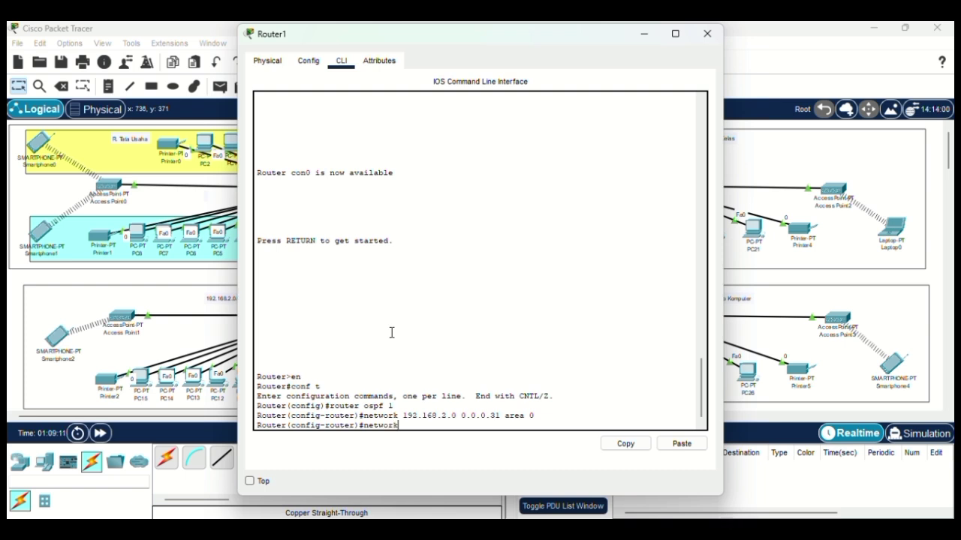
pyautogui.write(' 192.1')
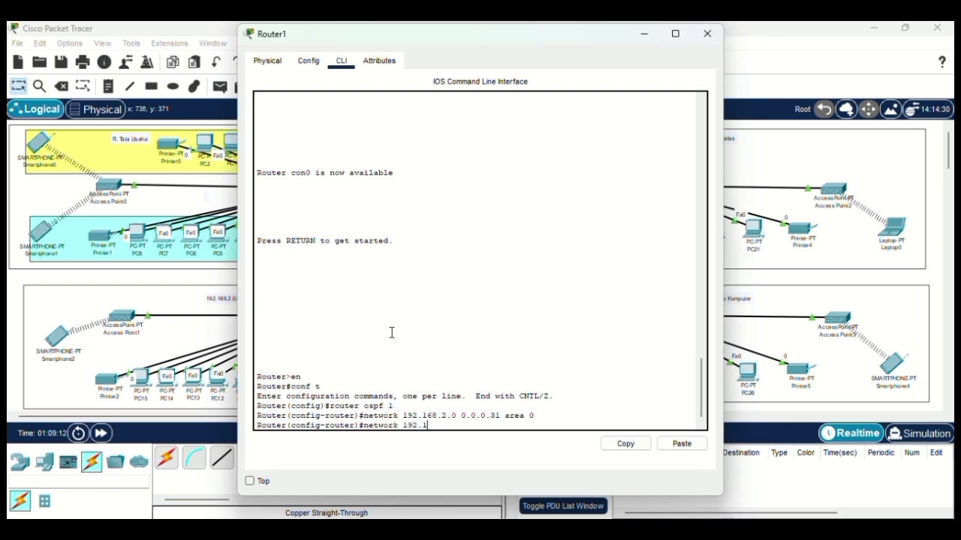
pyautogui.write('68.10.0 0.0.0.')
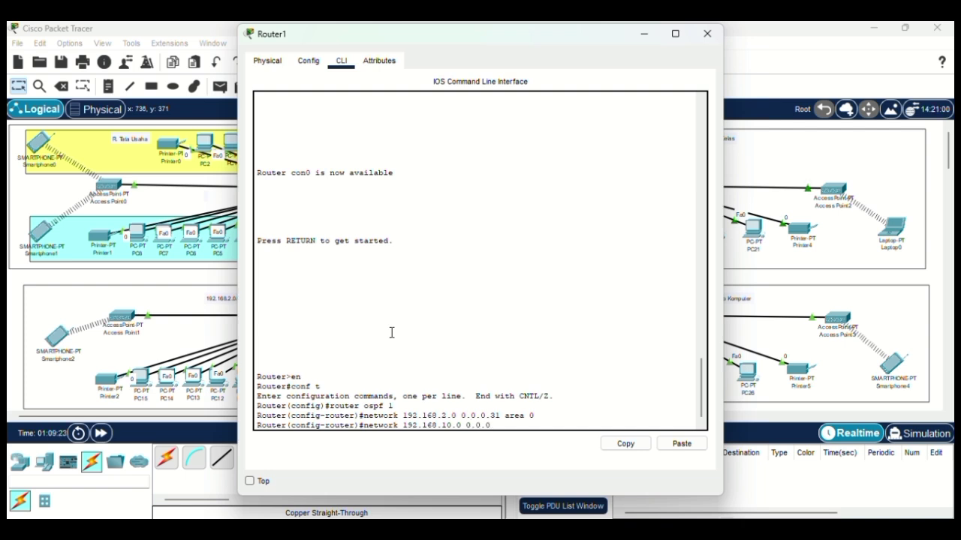
pyautogui.write('3 area 0')
pyautogui.press('Return')
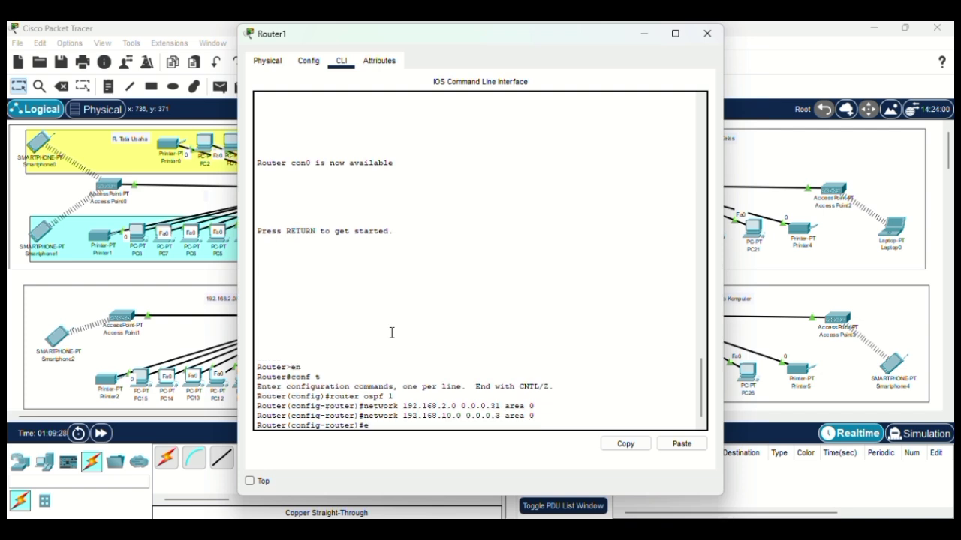
pyautogui.write('ex')
pyautogui.press('Return')
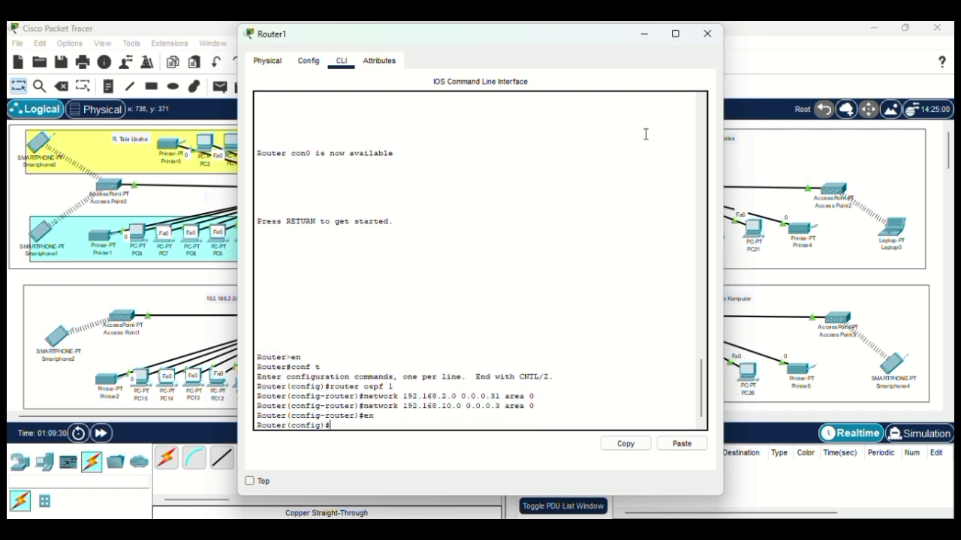
pyautogui.click(707, 34)
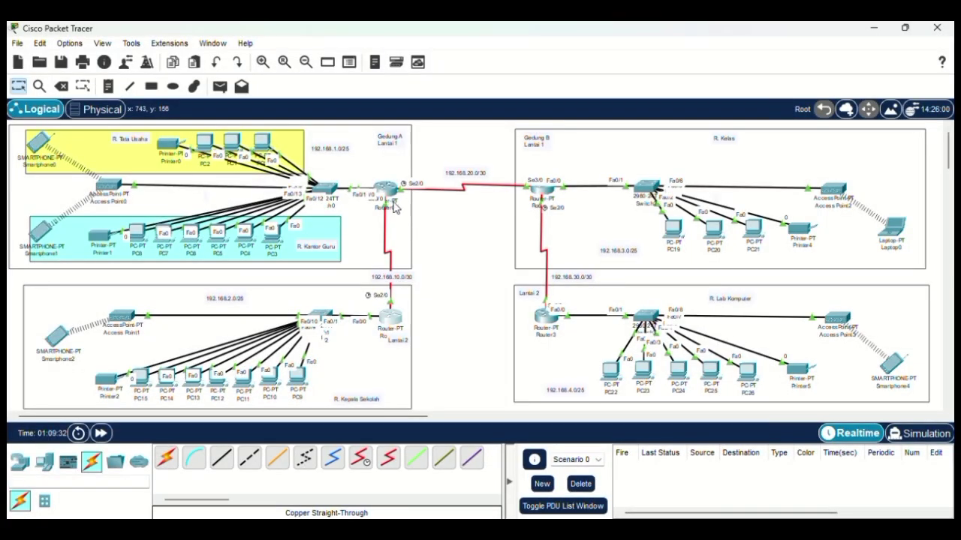
# Step: Start OSPF process 1 on Router0 and begin the 'network 192.168.1.0 0.0.0.31 area' statement
pyautogui.click(388, 189)
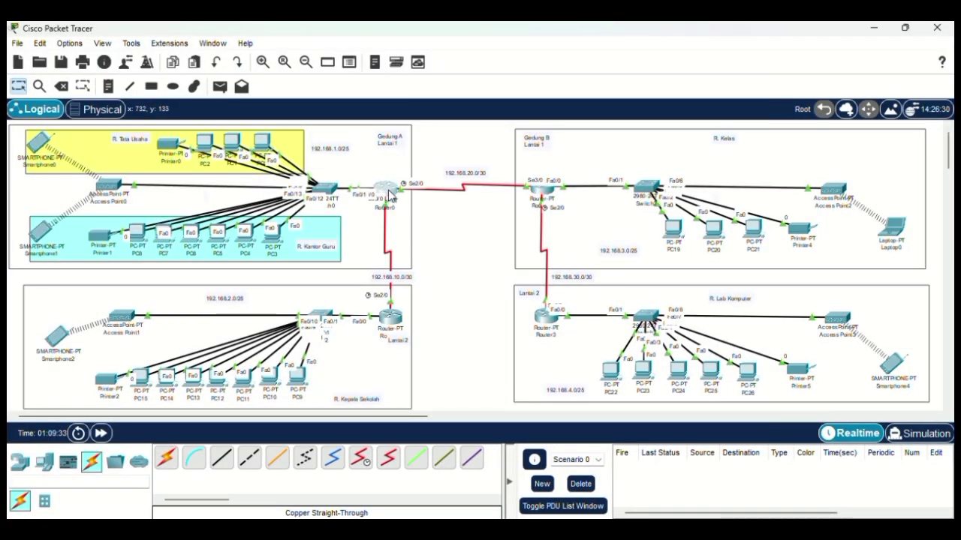
pyautogui.click(393, 361)
pyautogui.press('Return')
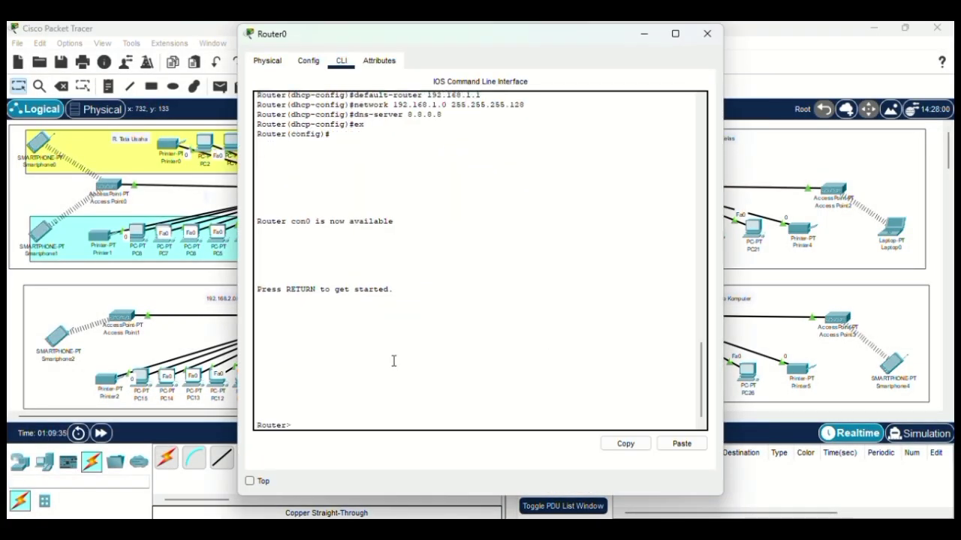
pyautogui.write('en')
pyautogui.press('Return')
pyautogui.write('c')
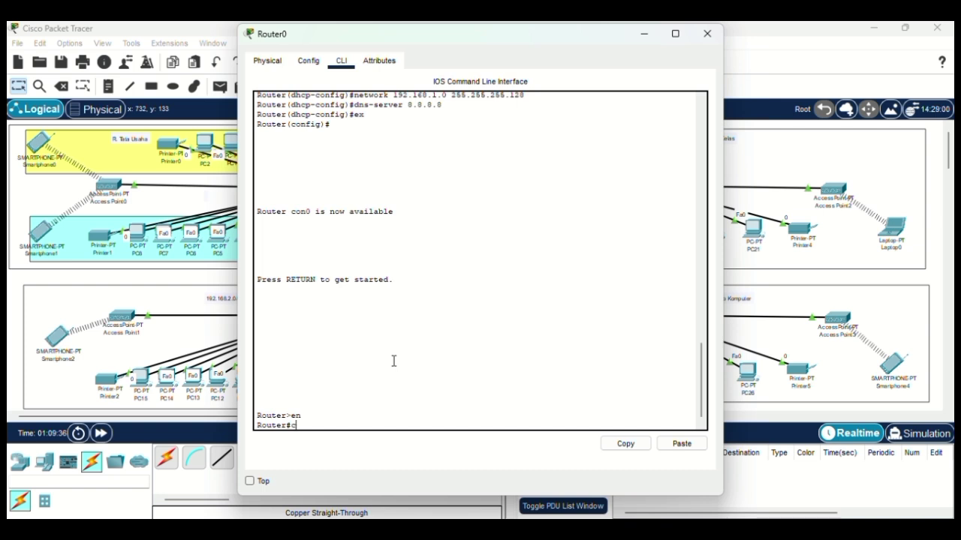
pyautogui.write('onf t')
pyautogui.press('Return')
pyautogui.write('rout')
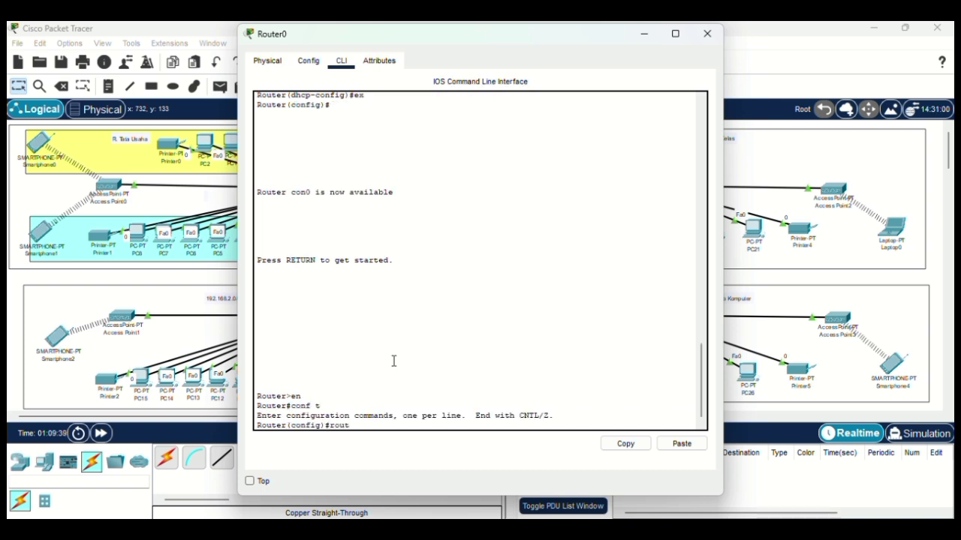
pyautogui.write('er ospf 1')
pyautogui.press('Return')
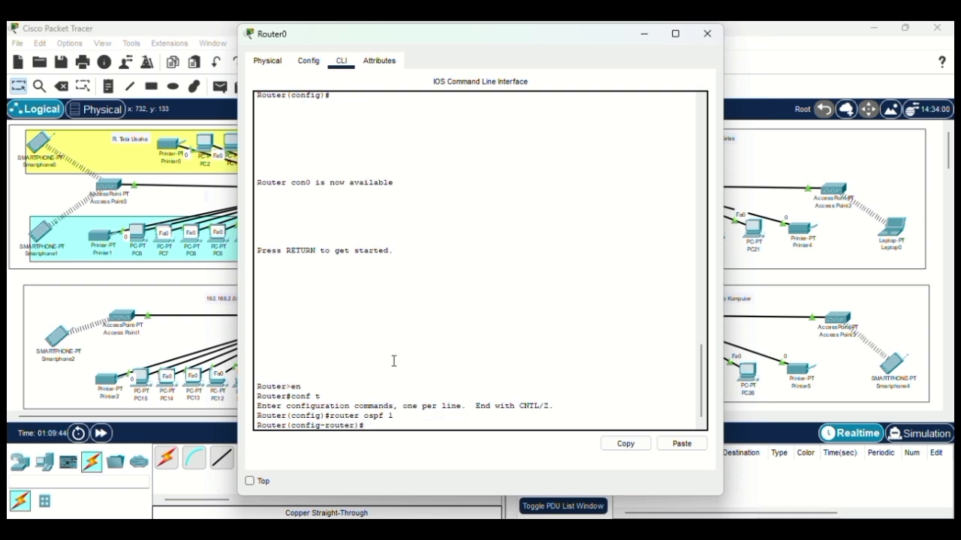
pyautogui.write('network 192.168.1.0 0.0')
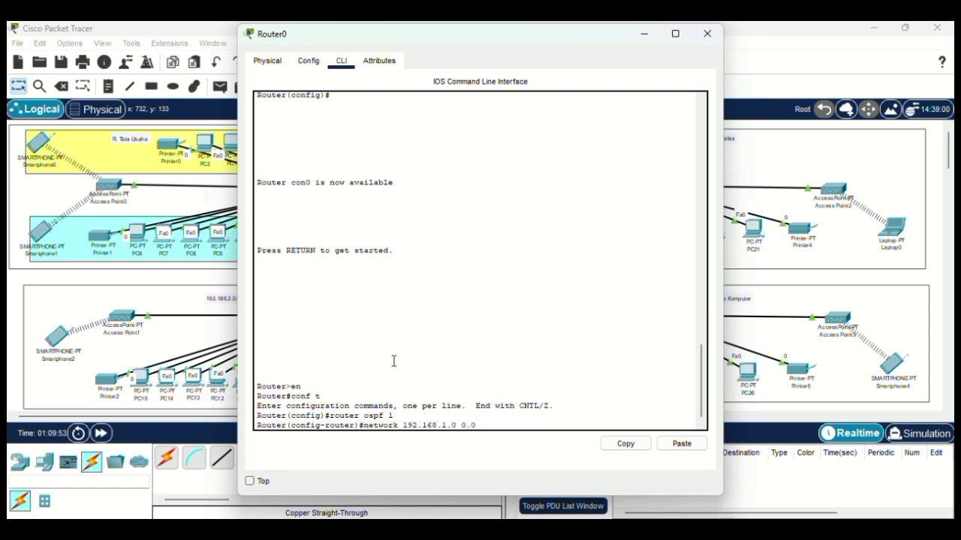
pyautogui.write('.0.31 area 0')
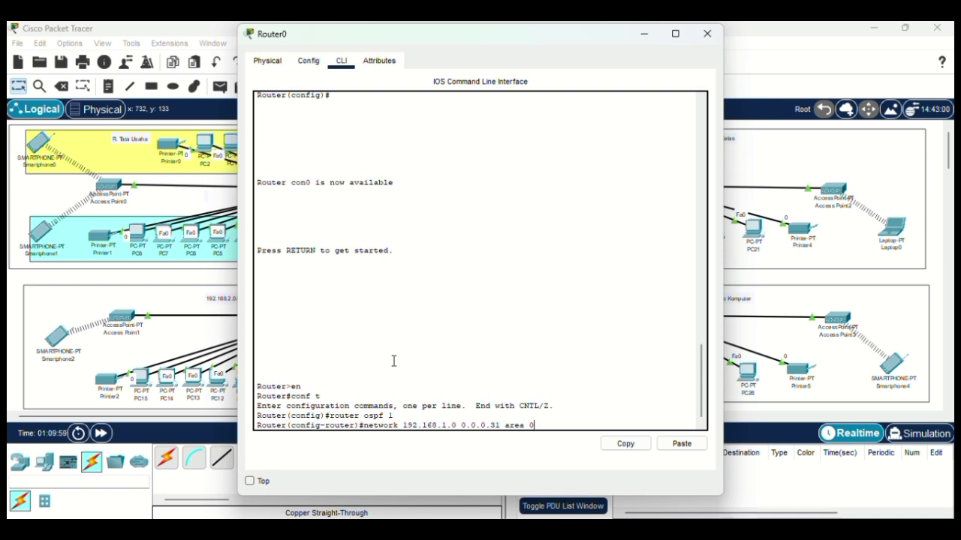
# Step: On Router0, advertise 192.168.1.0 0.0.0.31, 192.168.10.0 and 192.168.20.0 0.0.0.3 in area 0, then exit and close
pyautogui.press('Return')
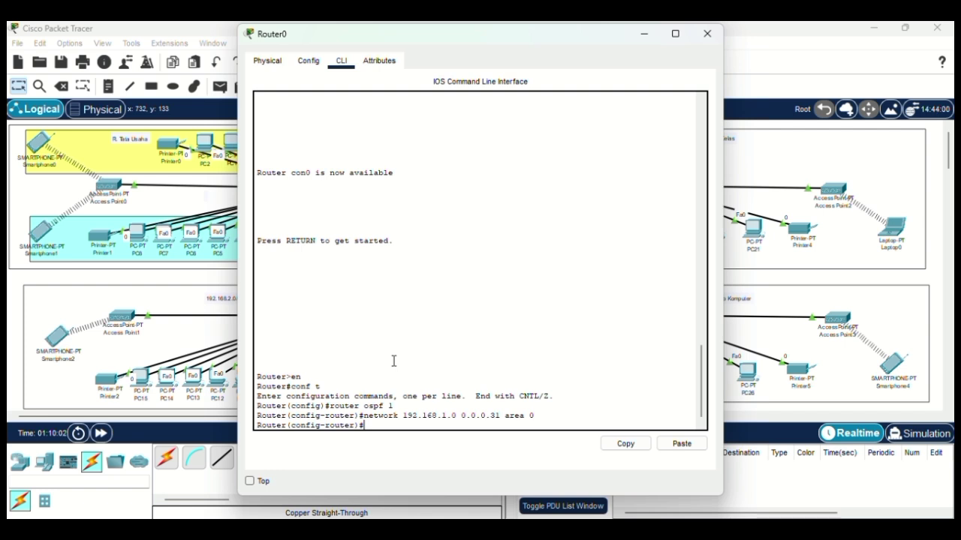
pyautogui.write('network 192.168.10')
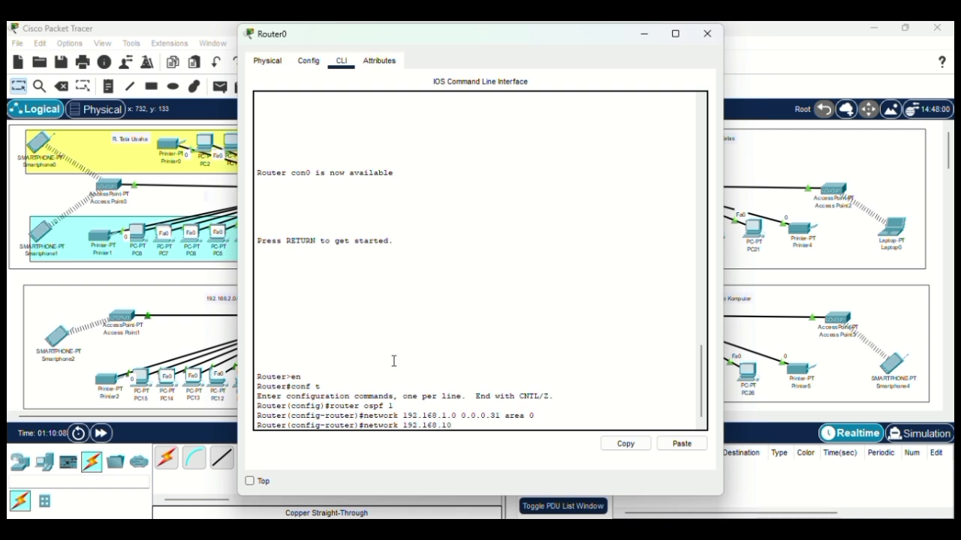
pyautogui.write('.0 0.0')
pyautogui.write('.')
pyautogui.write('0.')
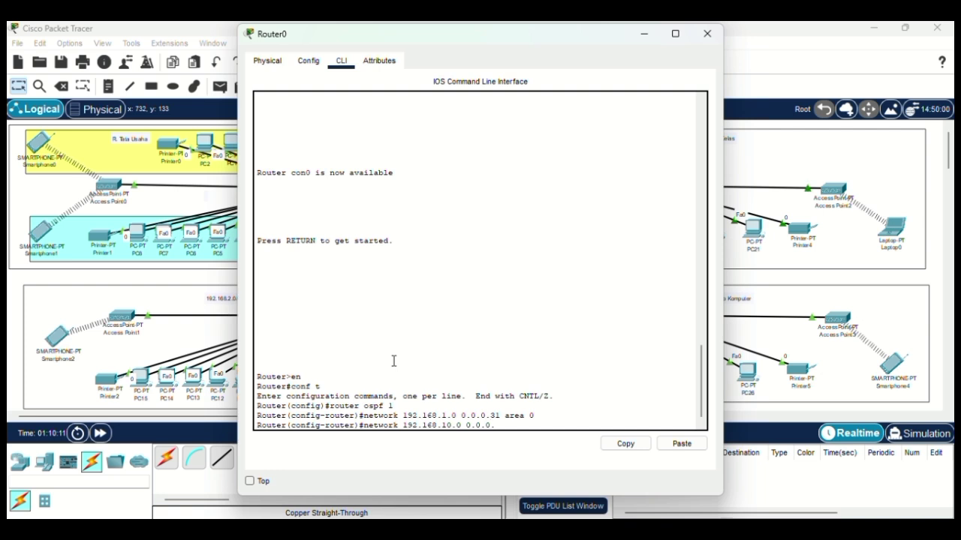
pyautogui.write('3 area 0')
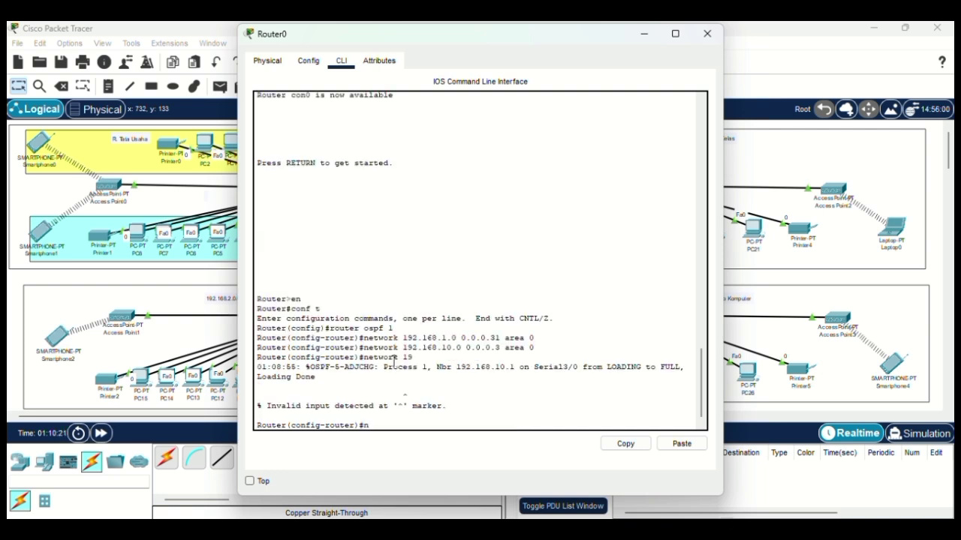
pyautogui.write('etwork 192.168.20.0 ')
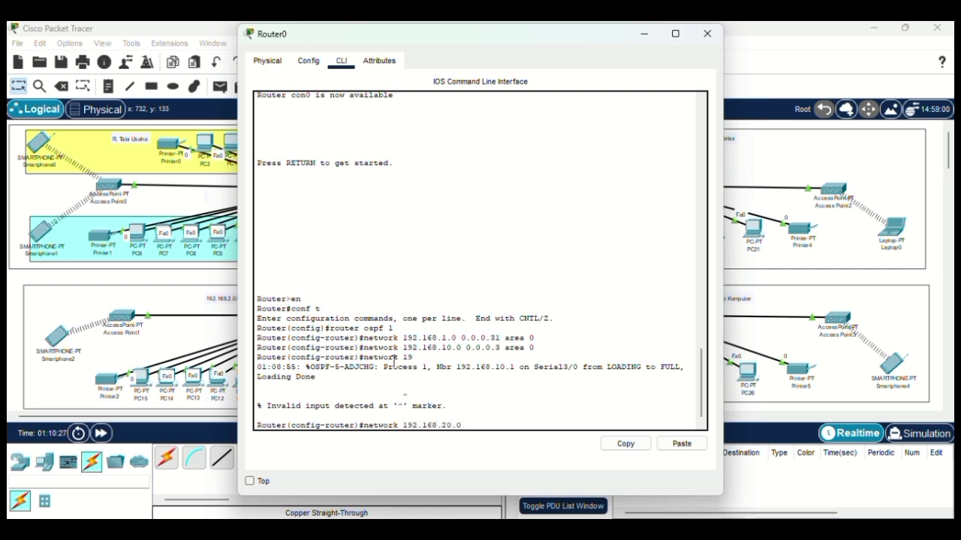
pyautogui.write('0.0.0.3 area 0')
pyautogui.press('Return')
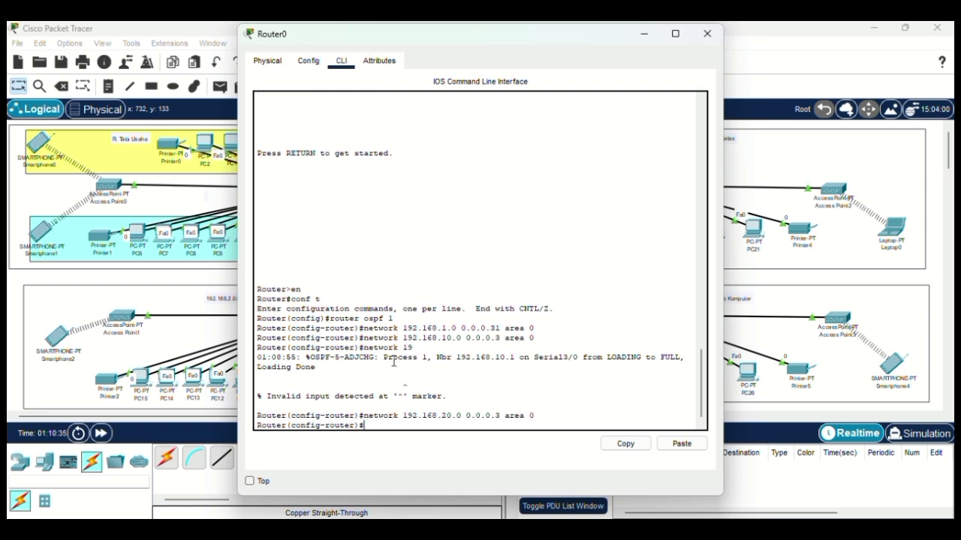
pyautogui.write('ex')
pyautogui.press('Return')
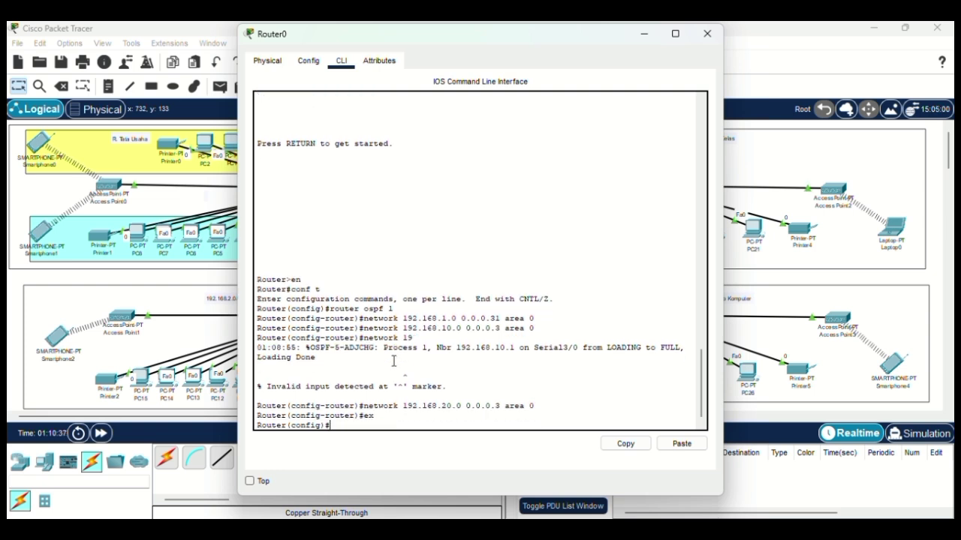
pyautogui.click(704, 31)
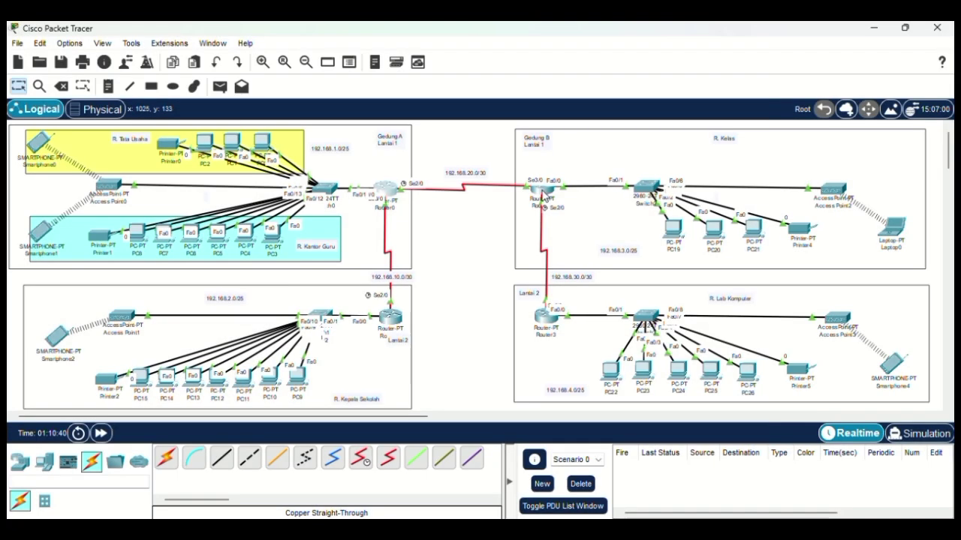
# Step: On Router2's CLI, enter global configuration and start OSPF process 1
pyautogui.click(541, 190)
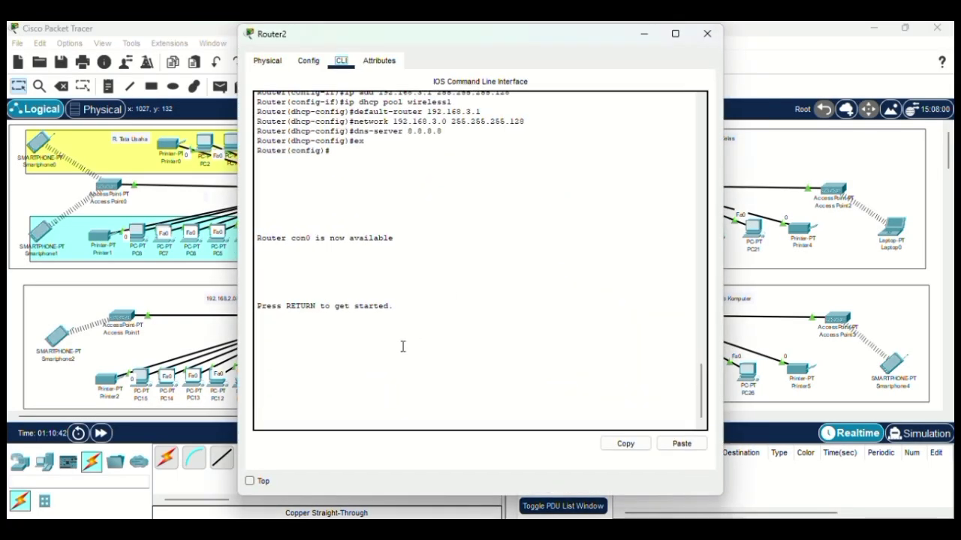
pyautogui.click(401, 348)
pyautogui.press('Return')
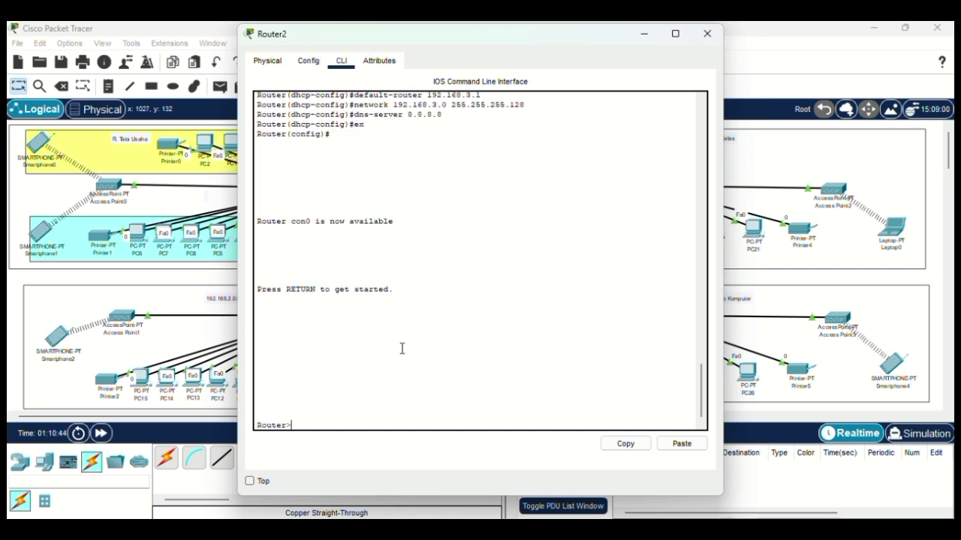
pyautogui.write('en')
pyautogui.press('Return')
pyautogui.write('co')
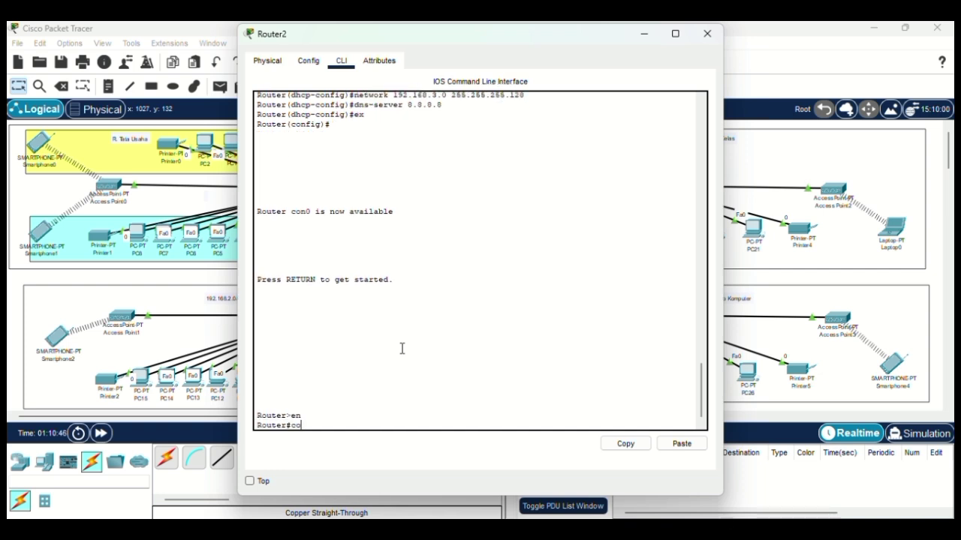
pyautogui.write('nf t')
pyautogui.press('Return')
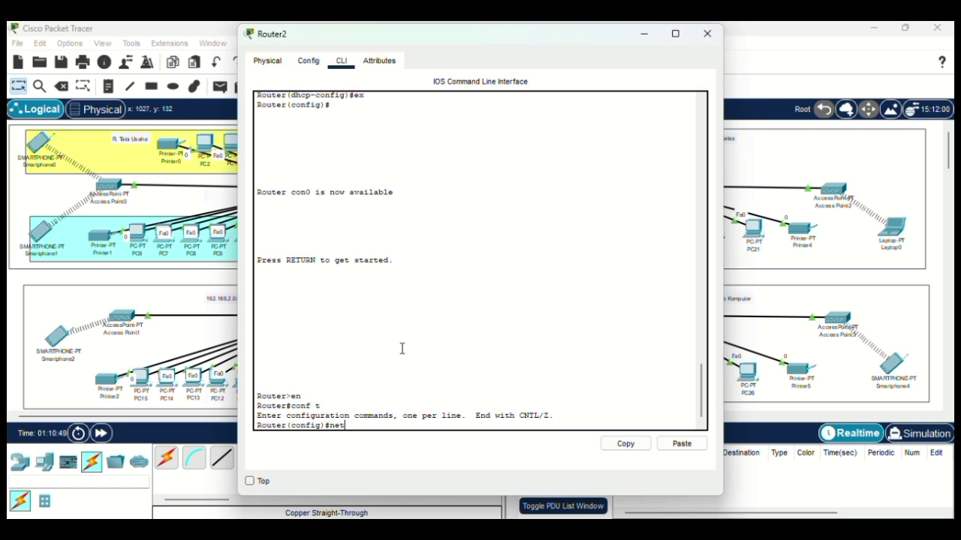
pyautogui.press('BackSpace')
pyautogui.write('router ospf 1')
pyautogui.press('Return')
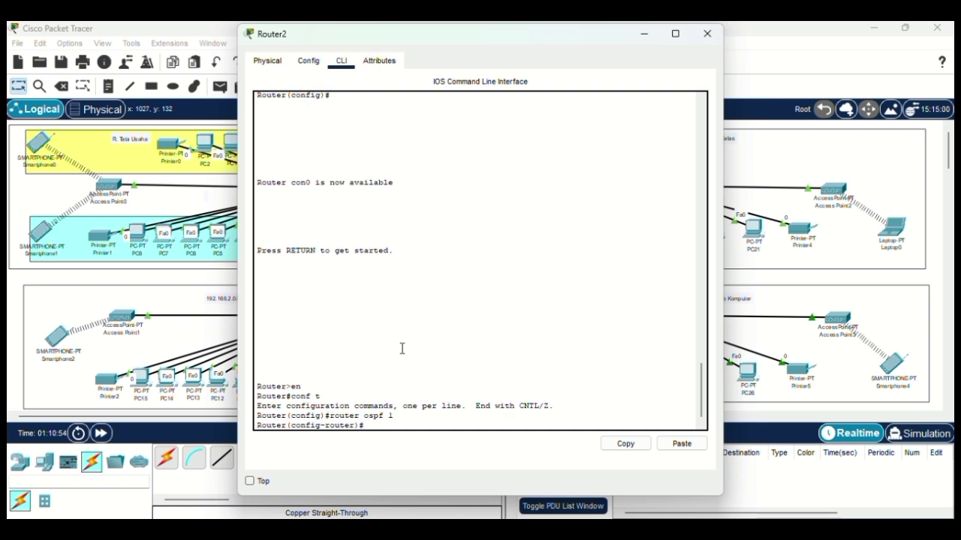
# Step: Advertise 192.168.20.0 and 192.168.30.0 0.0.0.3 plus 192.168.3.0 0.0.0.31 in area 0, then exit
pyautogui.write('network 192.168.')
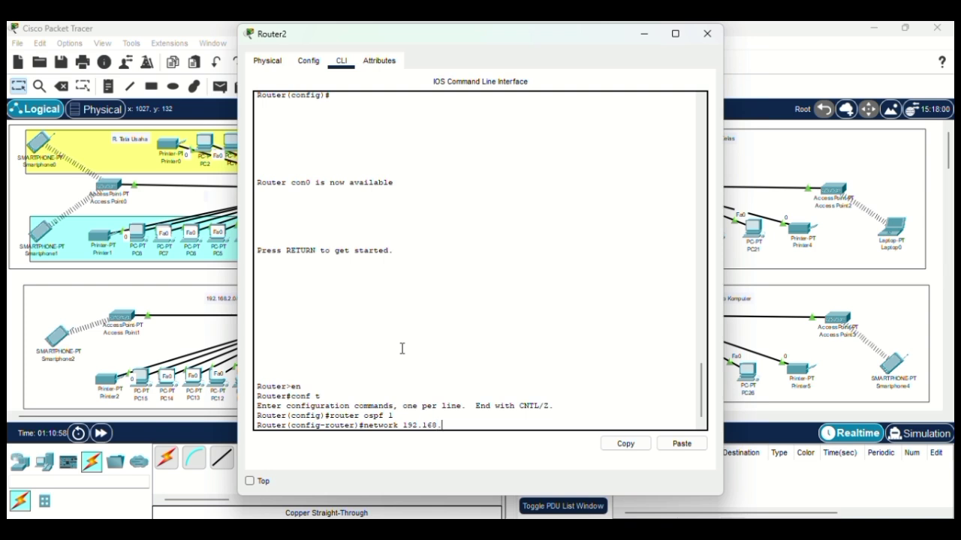
pyautogui.write('20.0')
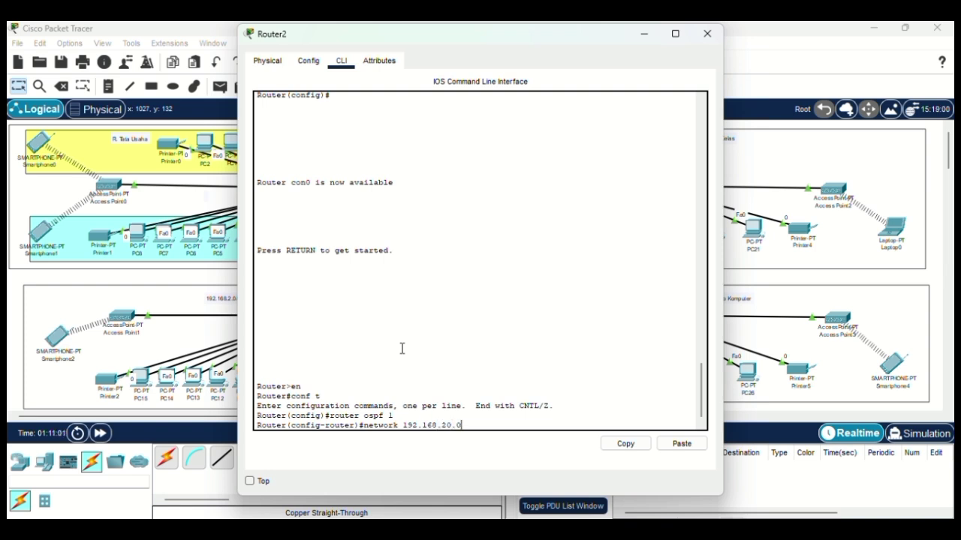
pyautogui.write(' 0.0')
pyautogui.write('.0.3')
pyautogui.write(' are')
pyautogui.write('a')
pyautogui.write('0')
pyautogui.press('Return')
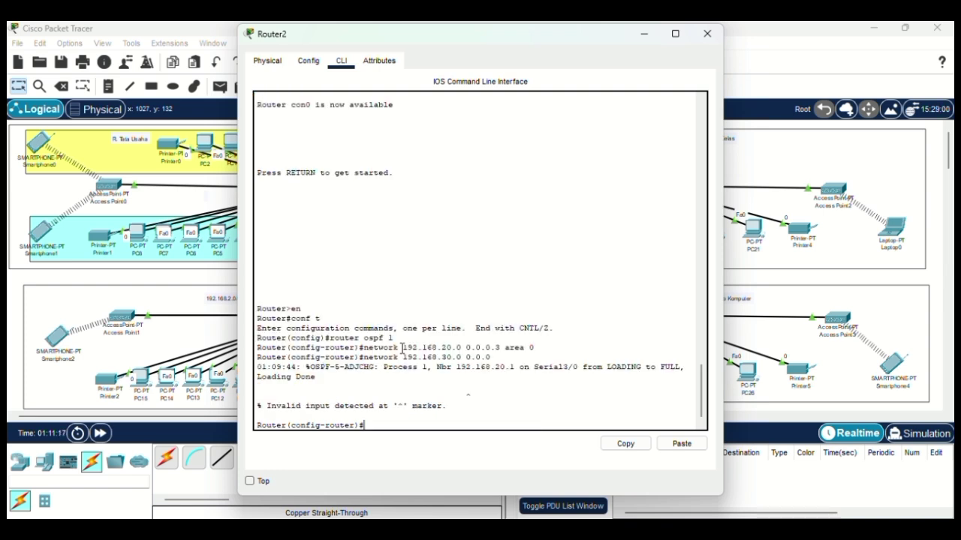
pyautogui.write('etwork 192.168.30.0 0')
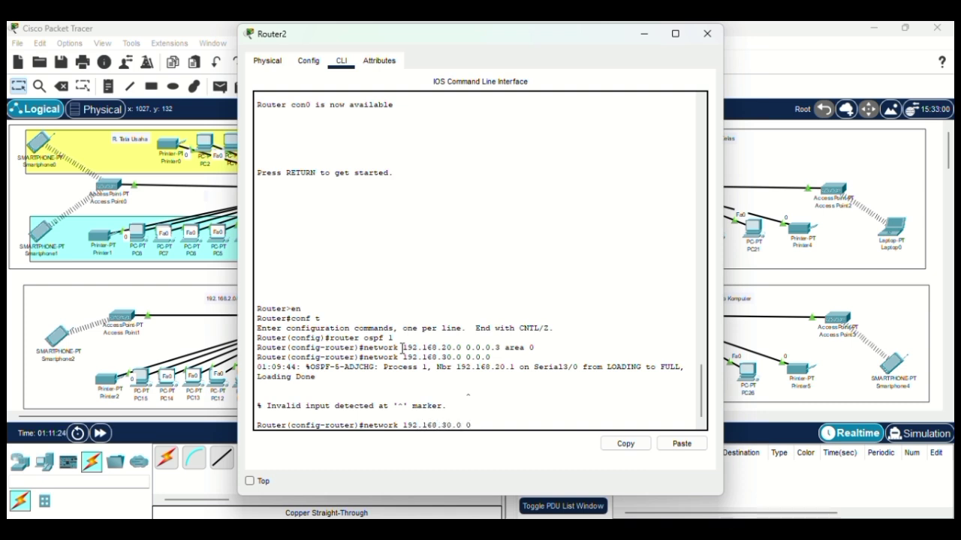
pyautogui.write('.0.0.3 area 0')
pyautogui.press('Return')
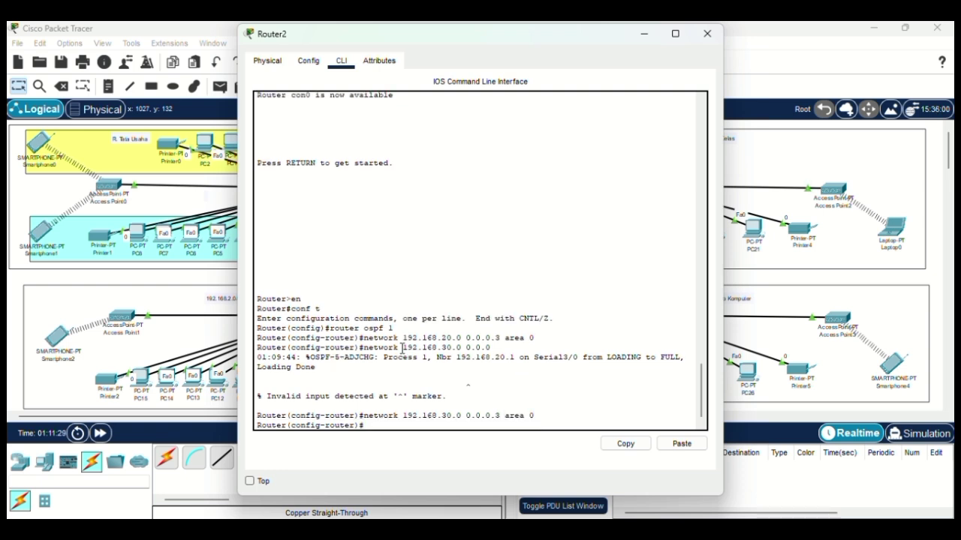
pyautogui.write('network 192.168.3.0 0.0.')
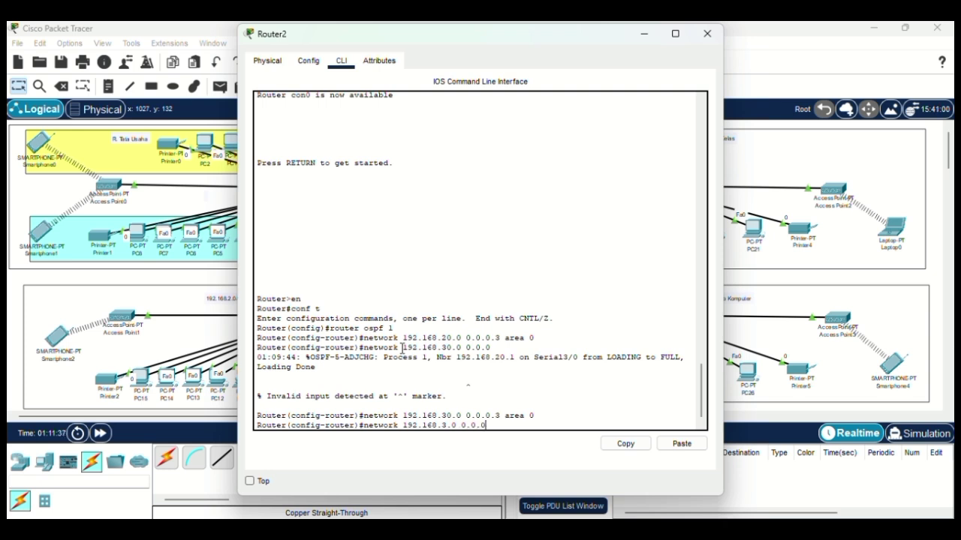
pyautogui.write('0.31 area 0')
pyautogui.press('Return')
pyautogui.write('er(config-router)#ex')
pyautogui.press('Return')
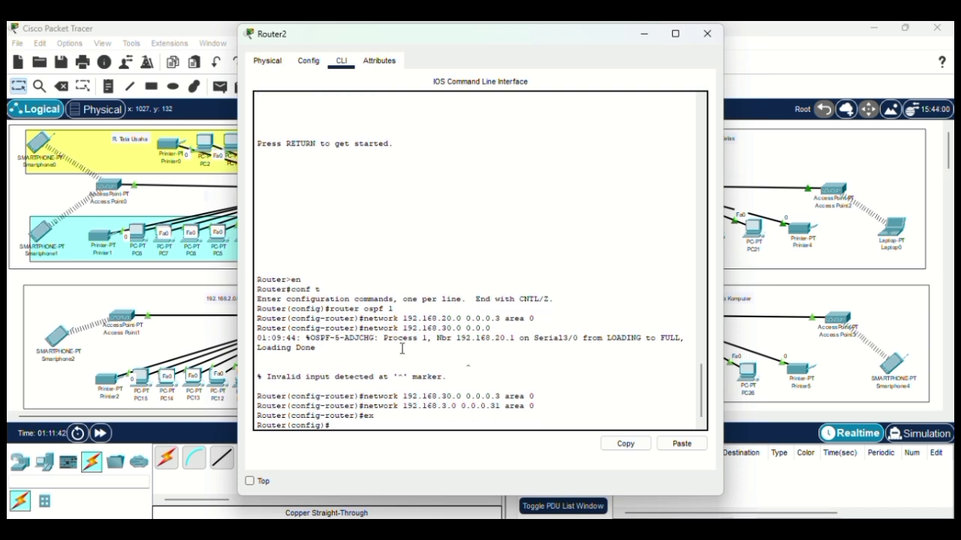
pyautogui.click(707, 34)
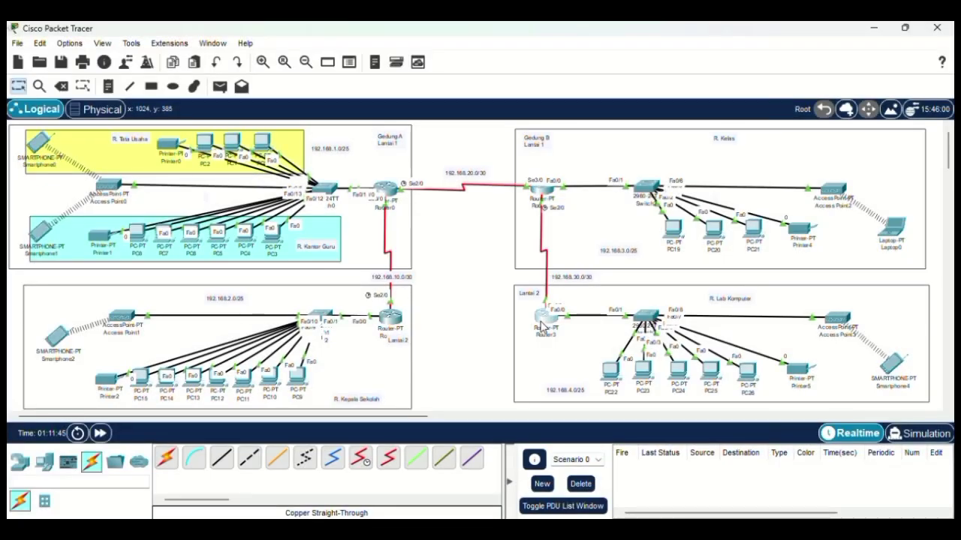
# Step: On Router3's CLI, enter global configuration and start OSPF process 1
pyautogui.click(542, 324)
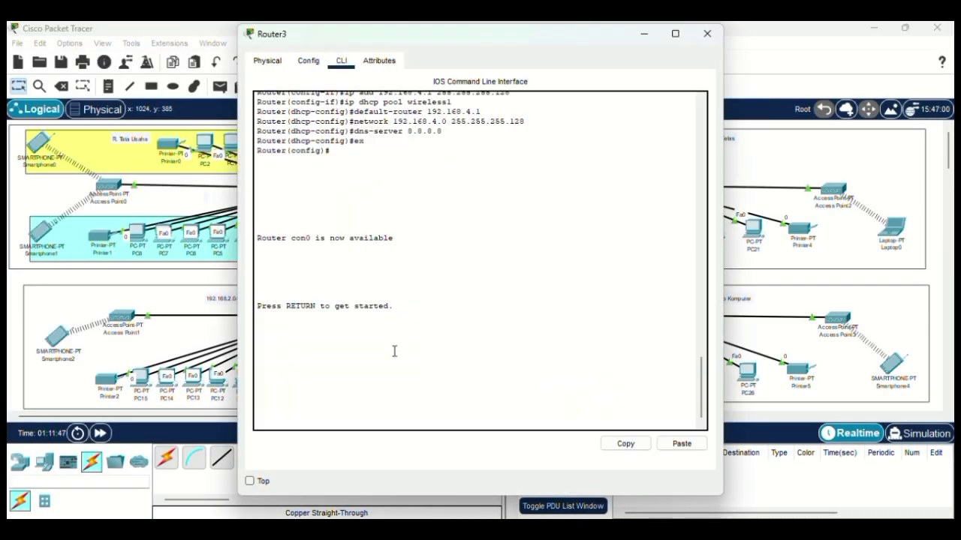
pyautogui.press('Return')
pyautogui.write('en')
pyautogui.press('Return')
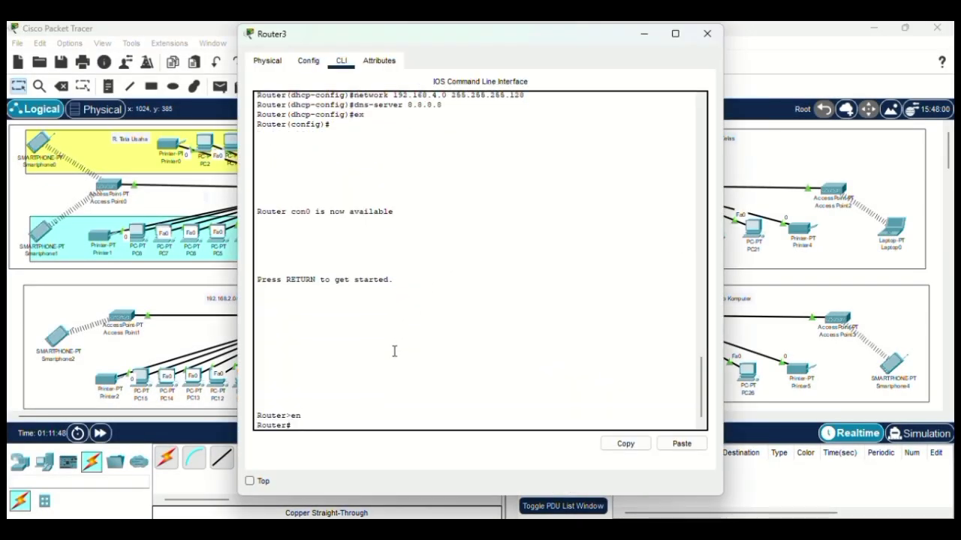
pyautogui.write('conf t')
pyautogui.press('Return')
pyautogui.write('nfig)#')
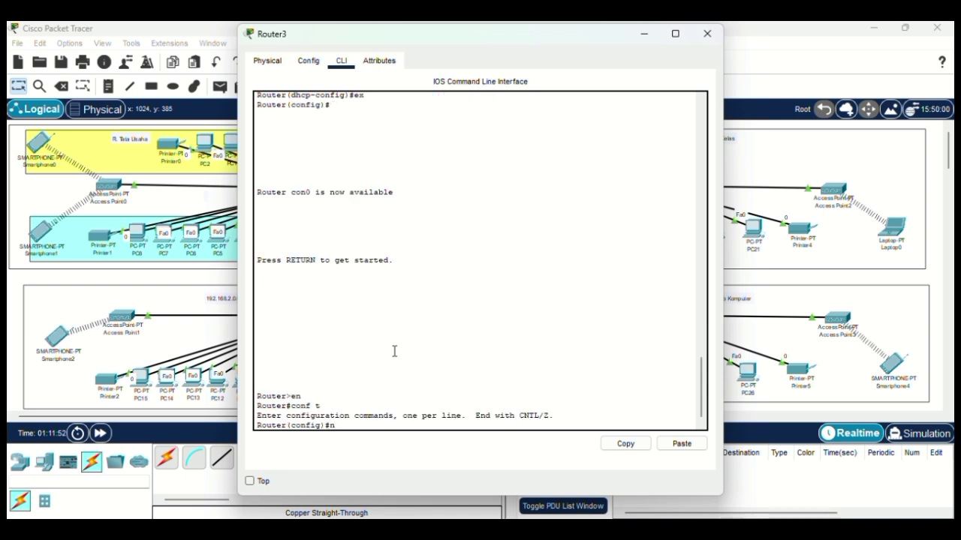
pyautogui.write('router ospf 1')
pyautogui.press('Return')
# Step: Advertise 192.168.30.0 0.0.0.3 and 192.168.4.0 0.0.0.31 in area 0, then exit
pyautogui.write('netwo')
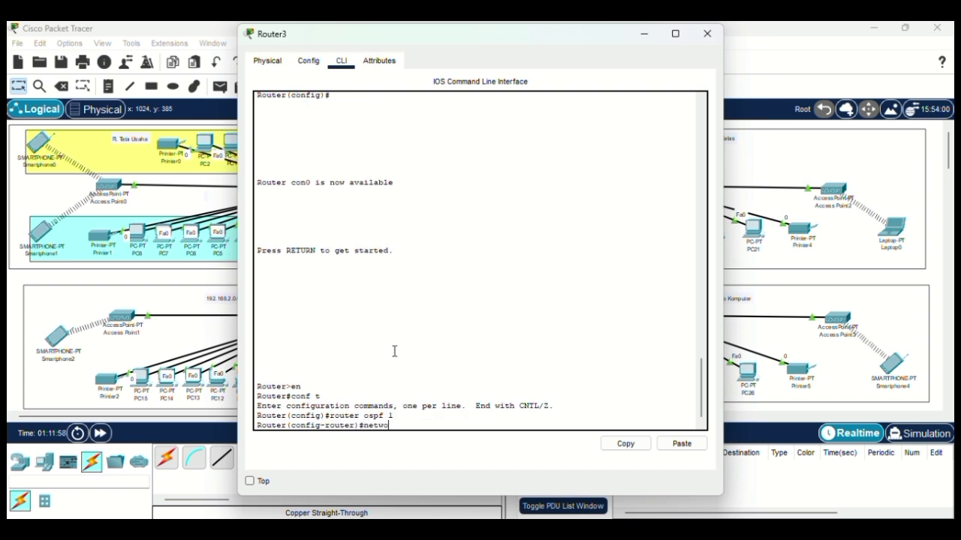
pyautogui.write('rk 192.')
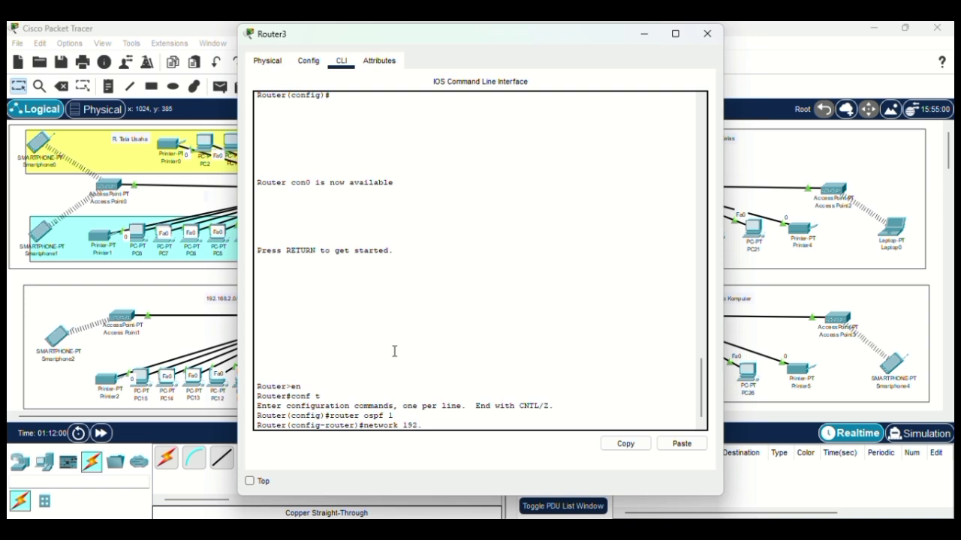
pyautogui.write('168.30.0 0.0.0.3 area 0')
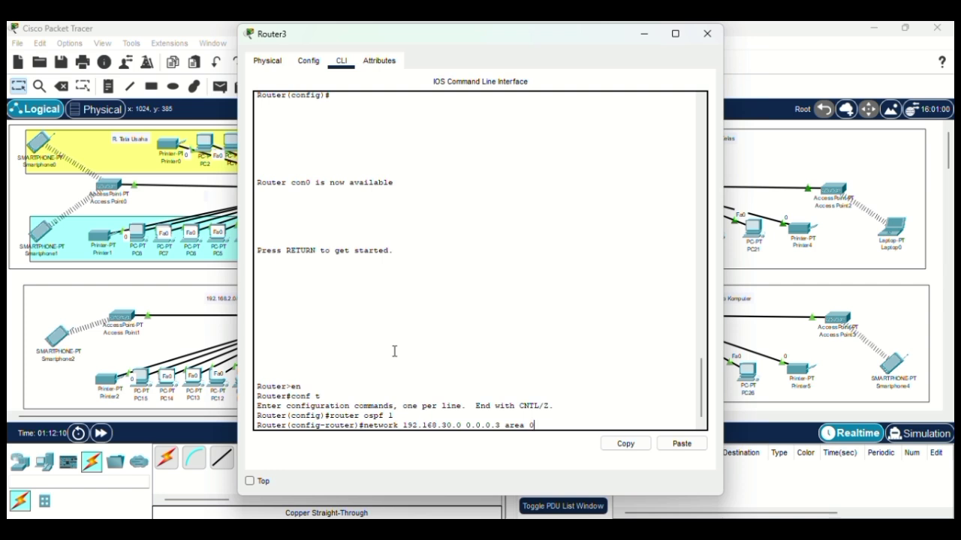
pyautogui.press('Return')
pyautogui.write('network 192.168.4.0')
pyautogui.press('Return')
pyautogui.write('ne')
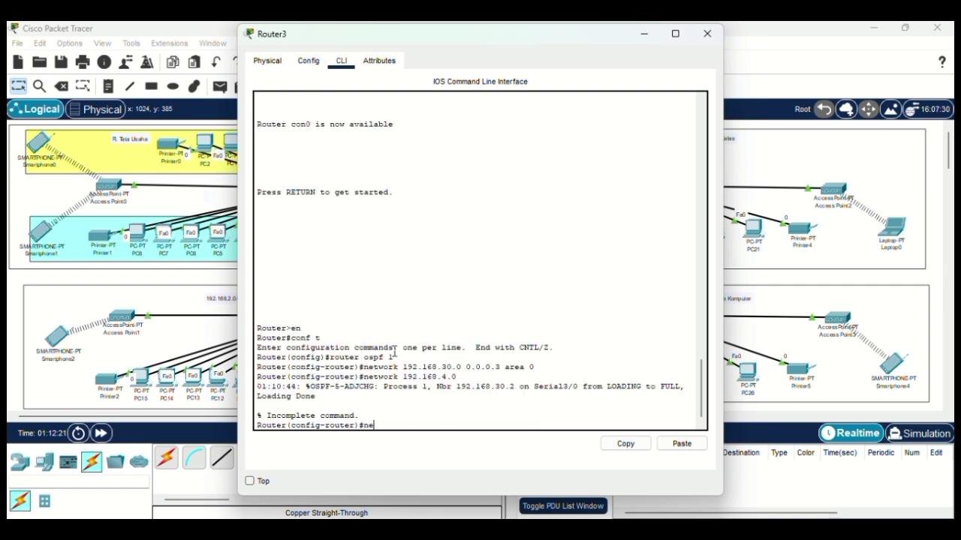
pyautogui.write('twork 192.168.4.0 0.0.0')
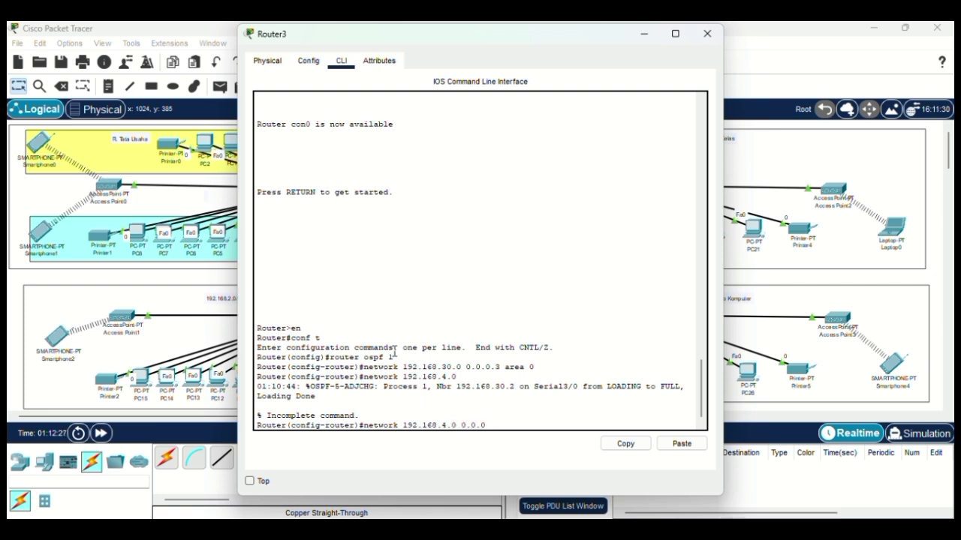
pyautogui.write('.31 a')
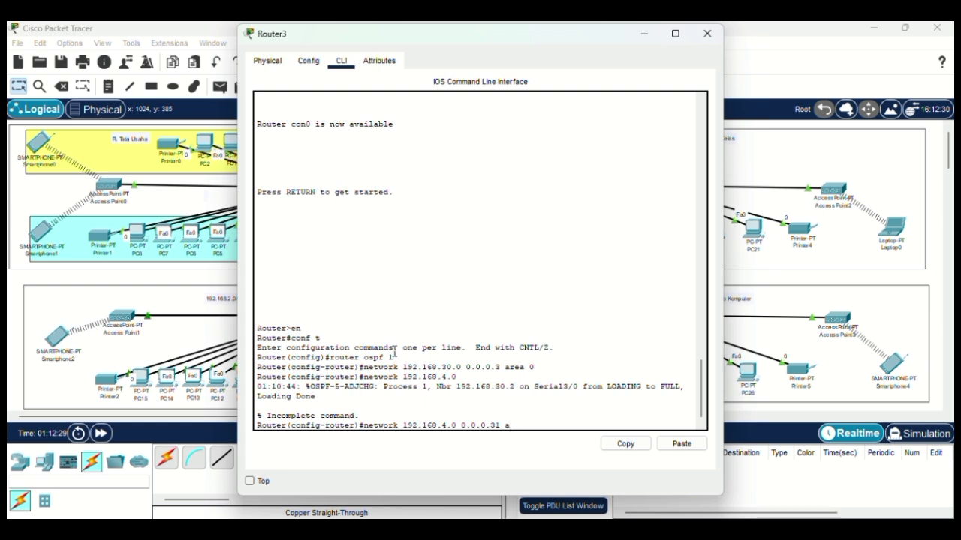
pyautogui.write('rea 0')
pyautogui.press('Return')
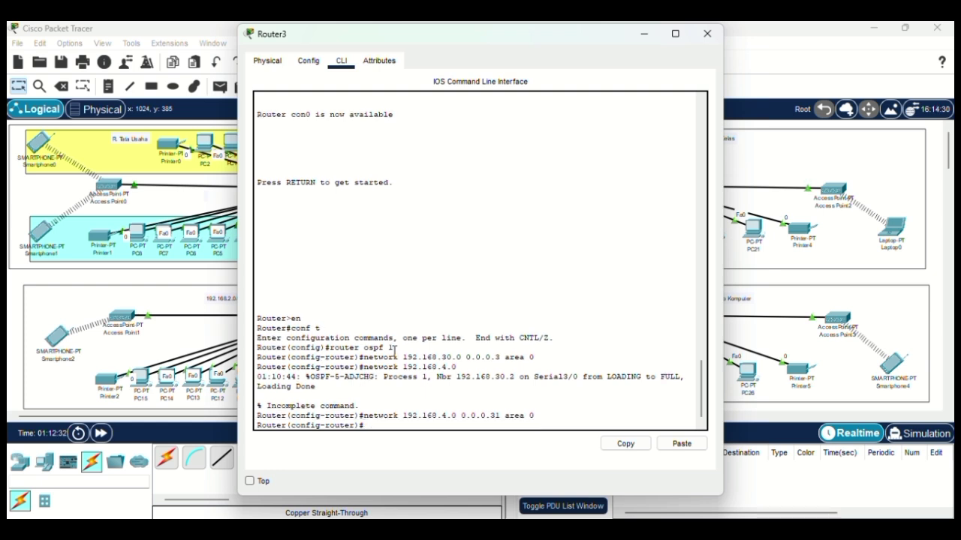
pyautogui.write('ex')
pyautogui.press('Return')
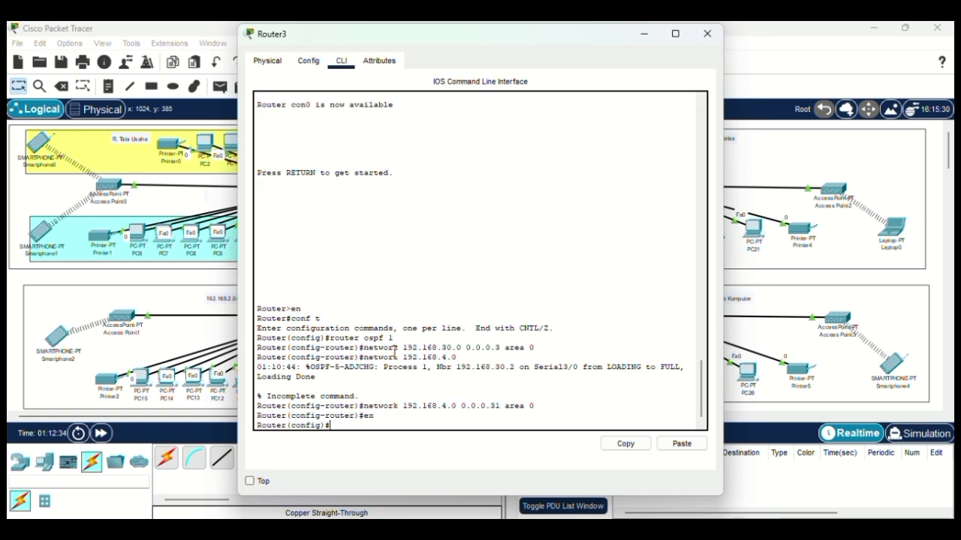
pyautogui.click(707, 34)
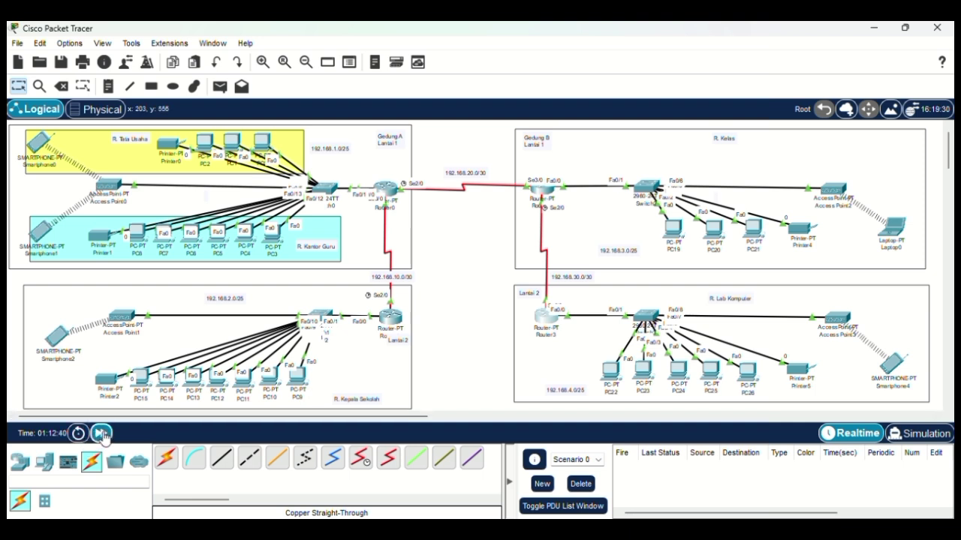
# Step: Fast-forward simulation time three times, then complete a ping to Smartphone4
pyautogui.click(101, 434)
pyautogui.click(101, 434)
pyautogui.click(102, 434)
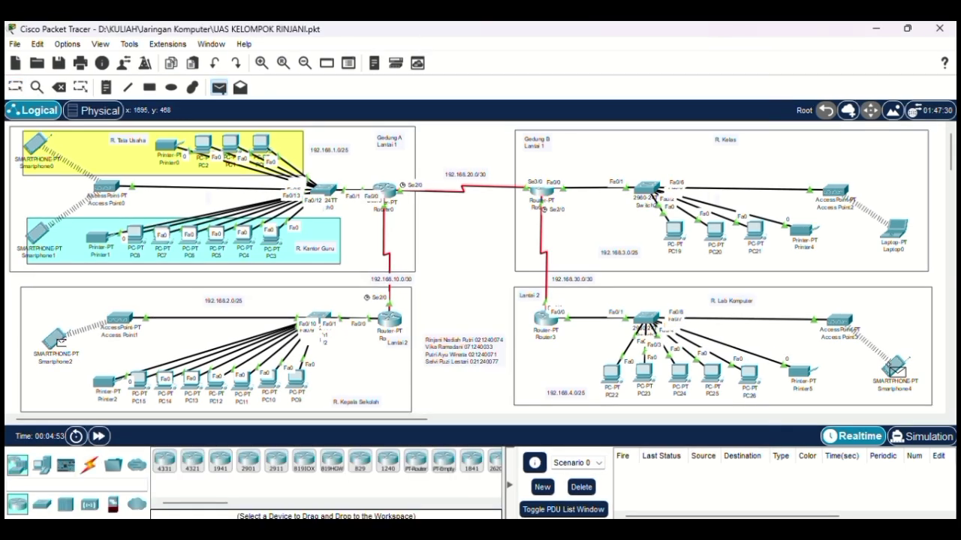
pyautogui.click(896, 367)
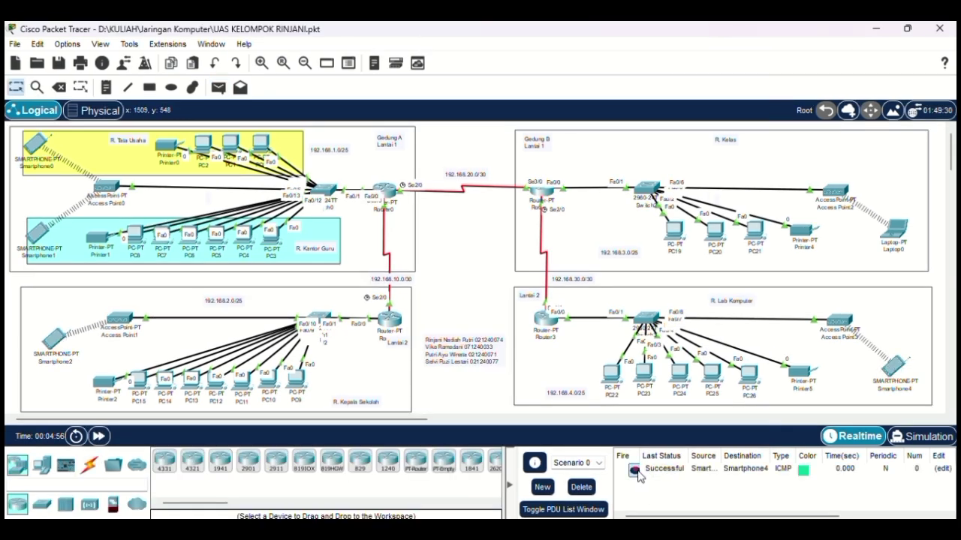
# Step: Add simple ICMP PDUs PC15→PC19, Laptop0→PC1 and Printer4→Smartphone2
pyautogui.click(219, 87)
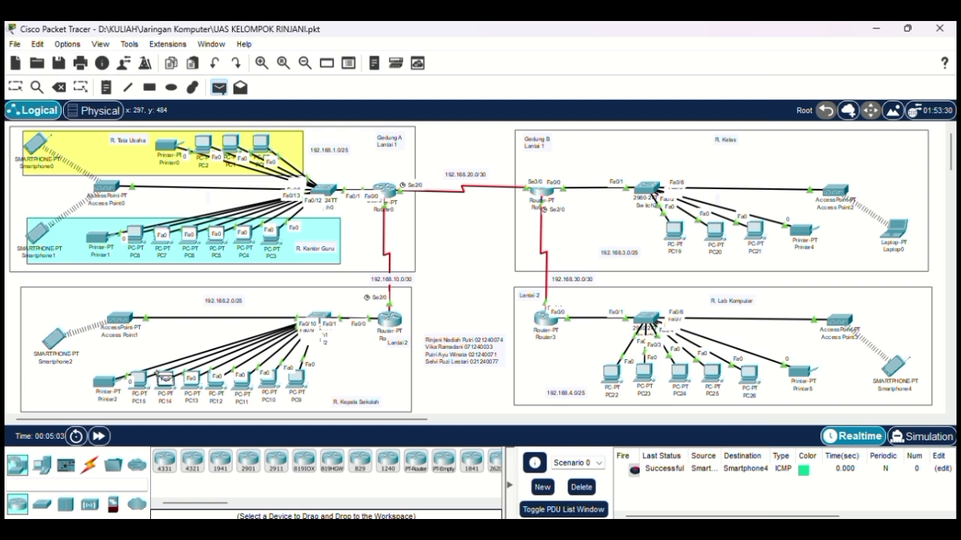
pyautogui.click(139, 379)
pyautogui.click(675, 232)
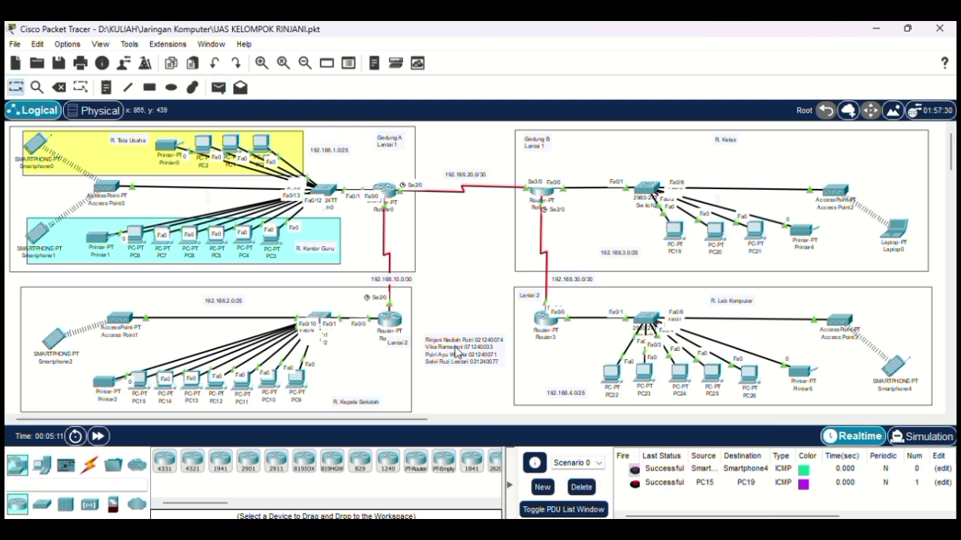
pyautogui.click(219, 87)
pyautogui.click(896, 229)
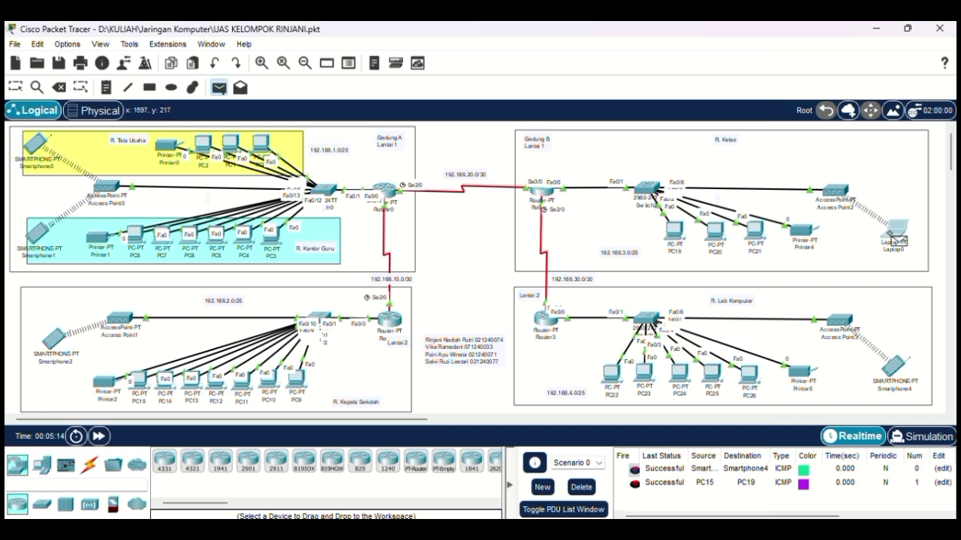
pyautogui.click(231, 144)
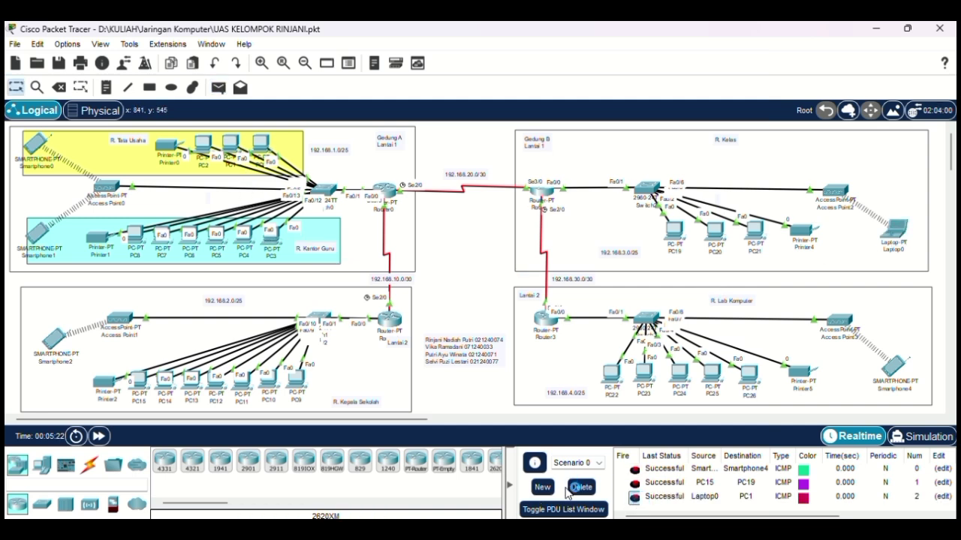
pyautogui.click(219, 87)
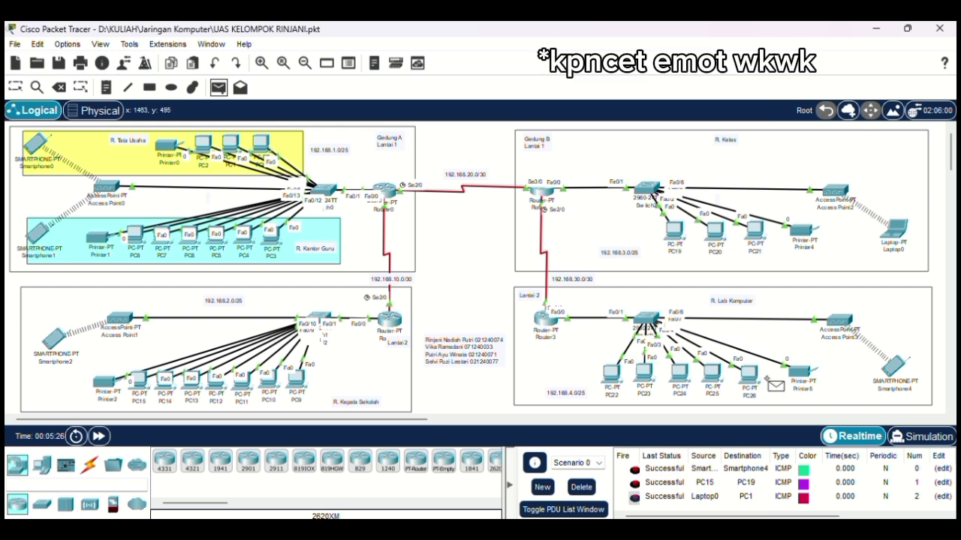
pyautogui.click(801, 229)
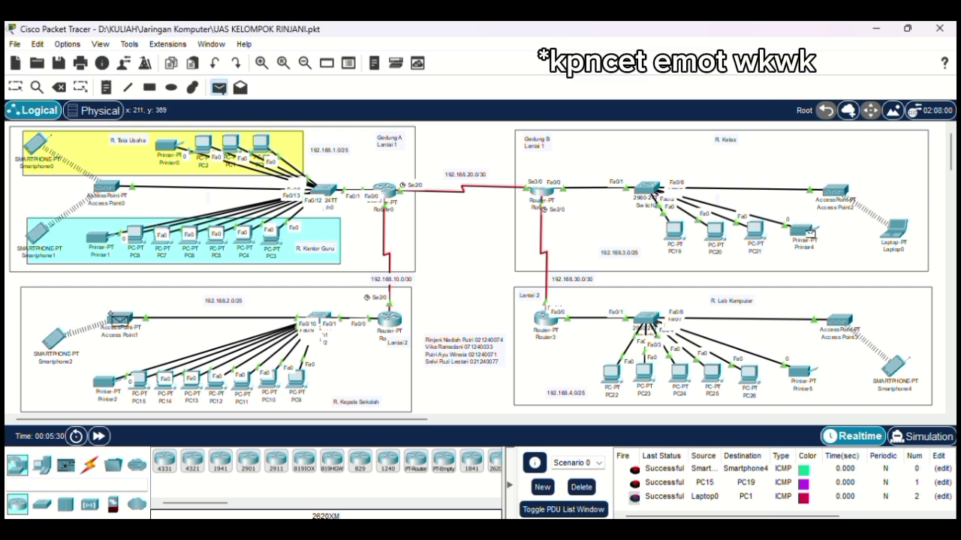
pyautogui.click(55, 336)
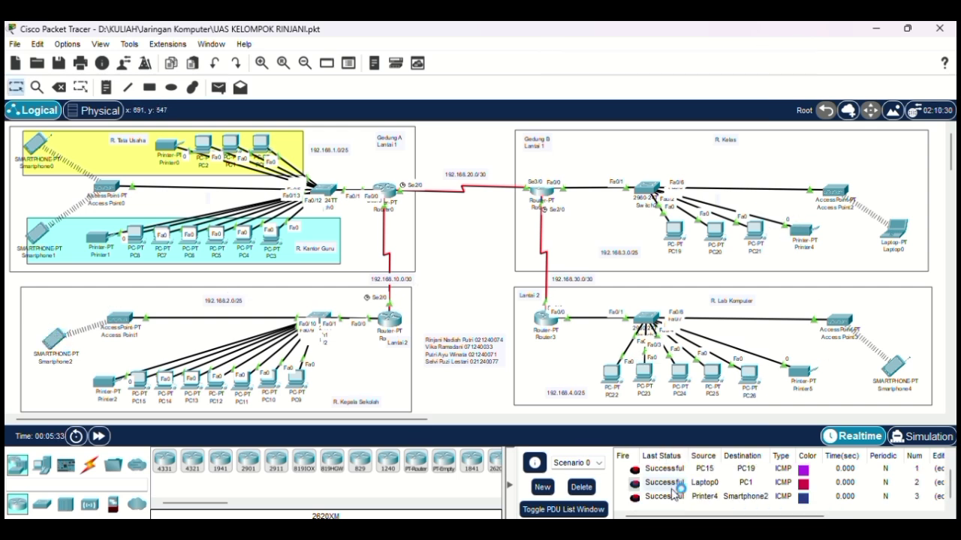